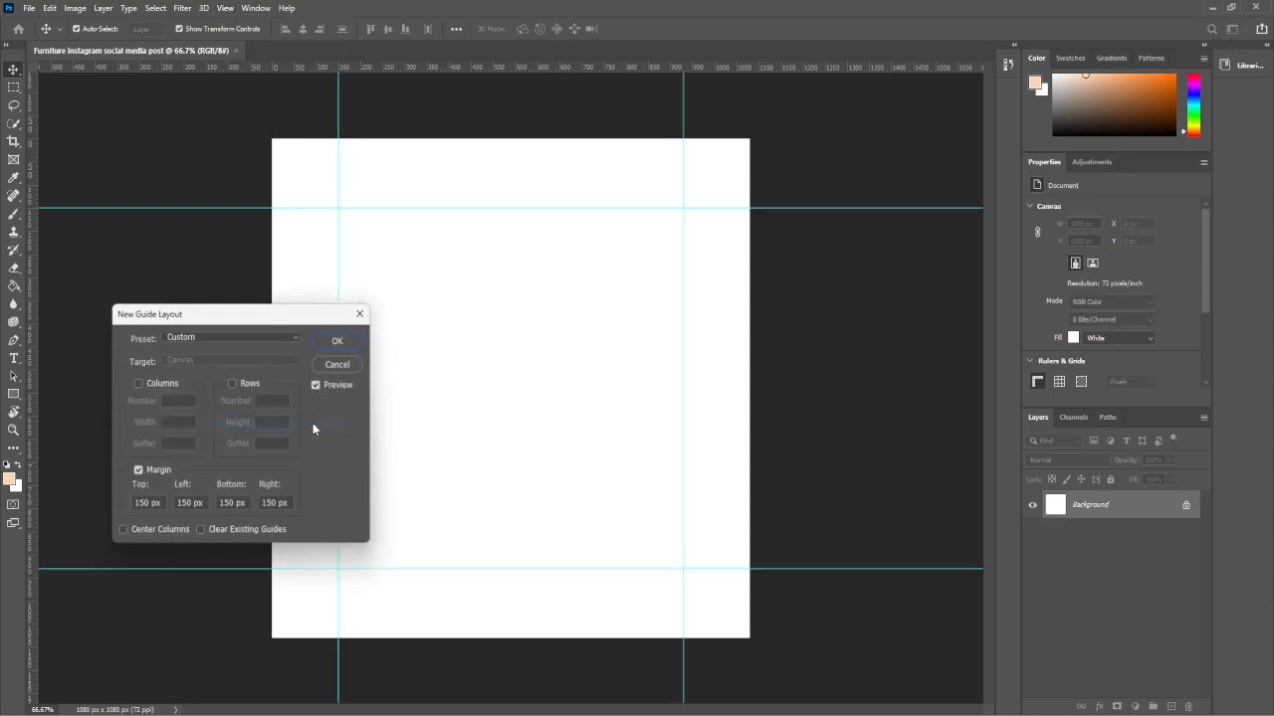
- Apply the guide layout with 150 px margins and add a solid color fill layer in red cd1f02
left_click(339, 341)
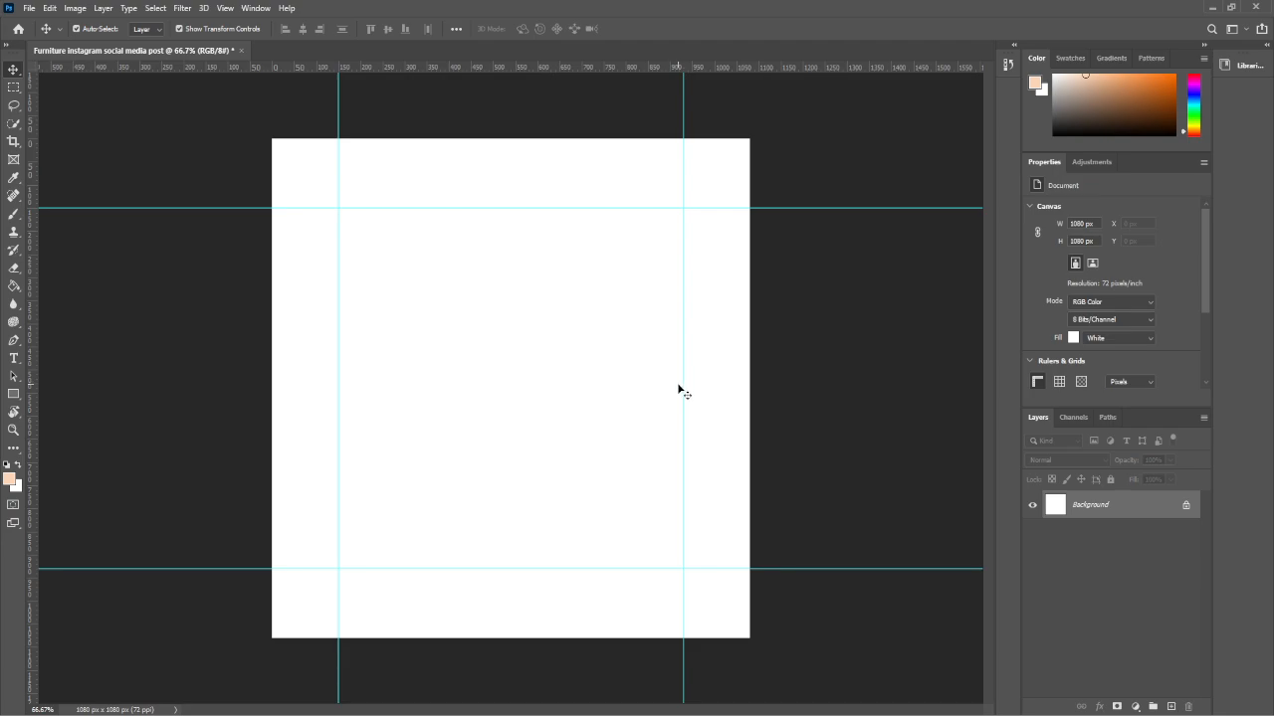
left_click(1136, 707)
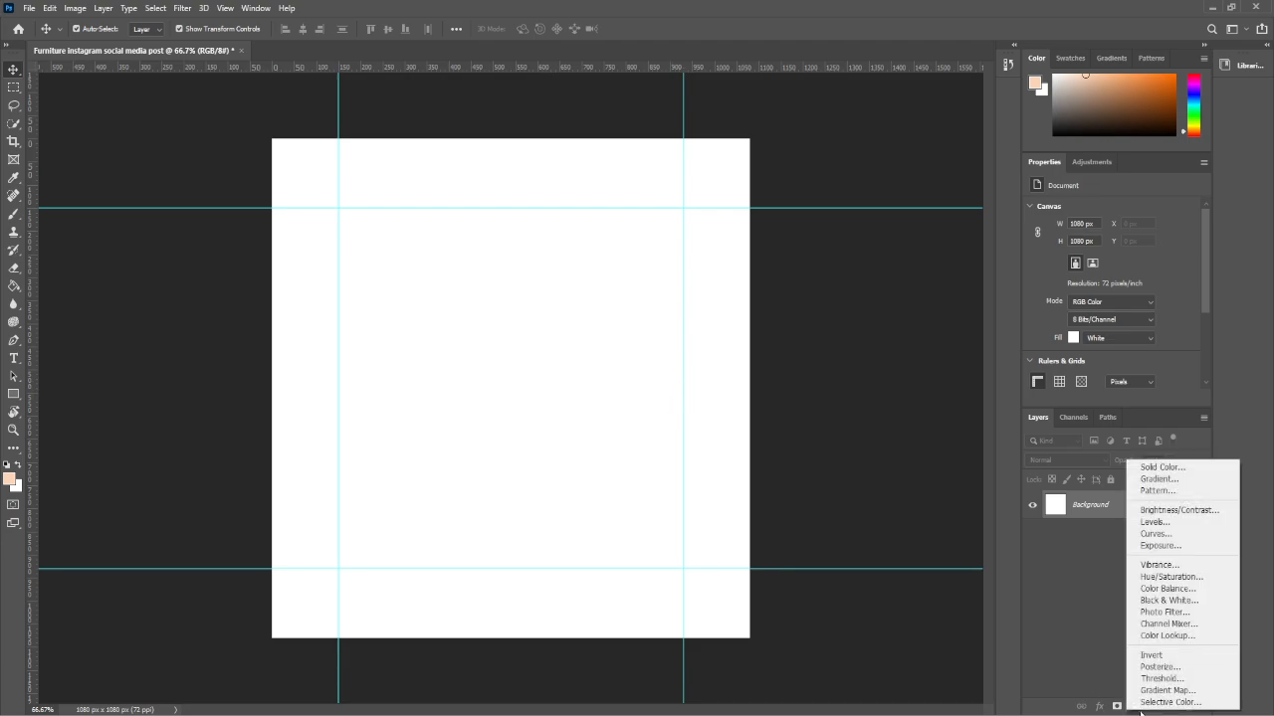
left_click(1163, 467)
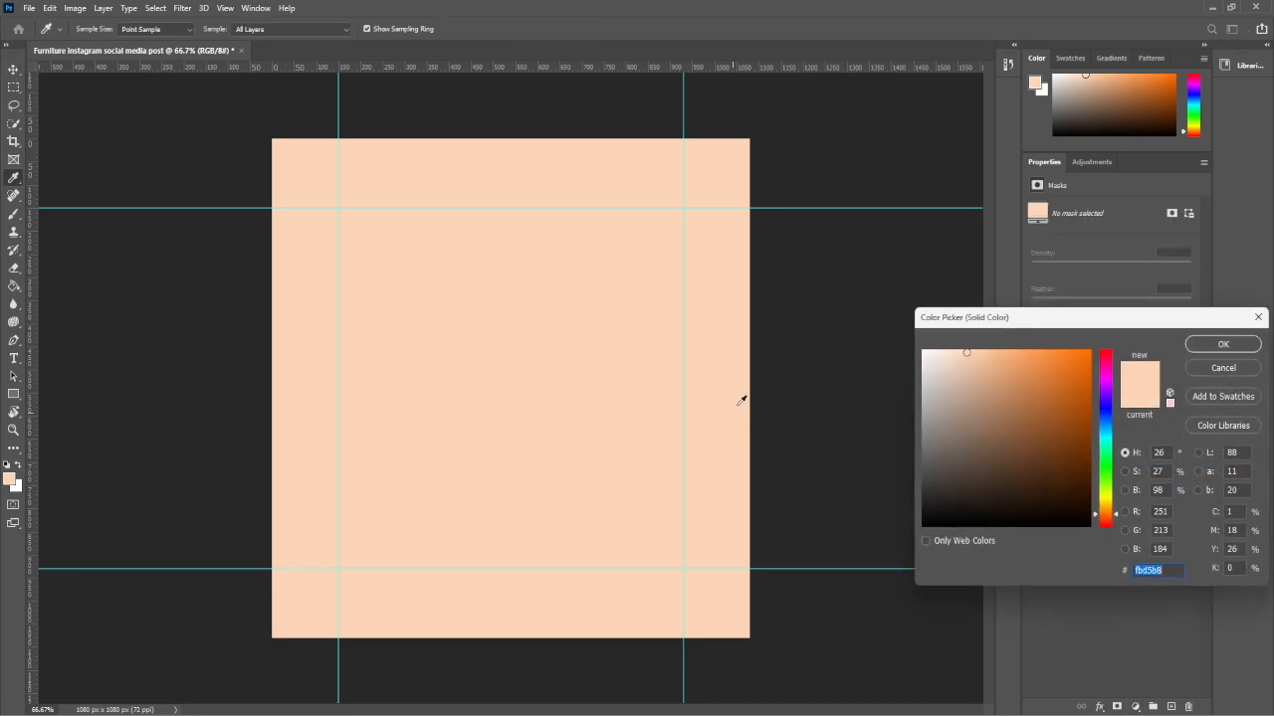
mouse_move(1036, 365)
left_mouse_down()
mouse_move(1085, 351)
mouse_move(1090, 371)
mouse_move(1086, 353)
left_mouse_up()
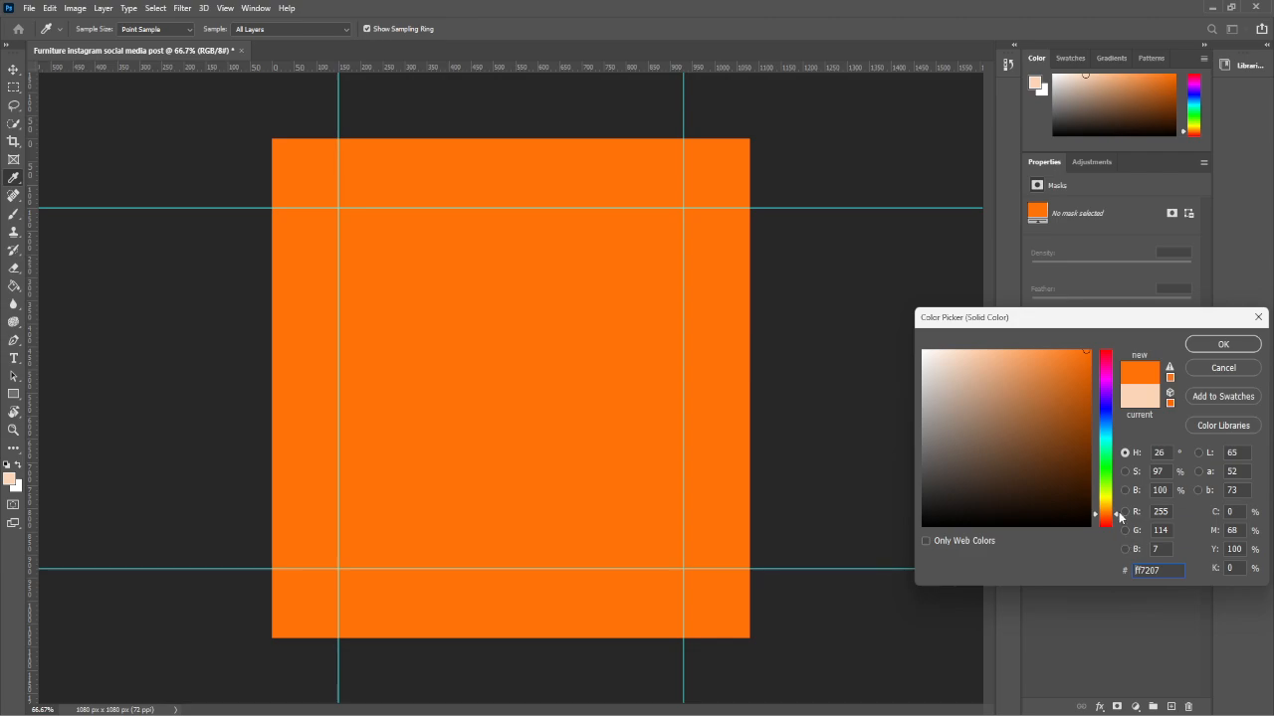
left_click_drag(1119, 514, 1116, 526)
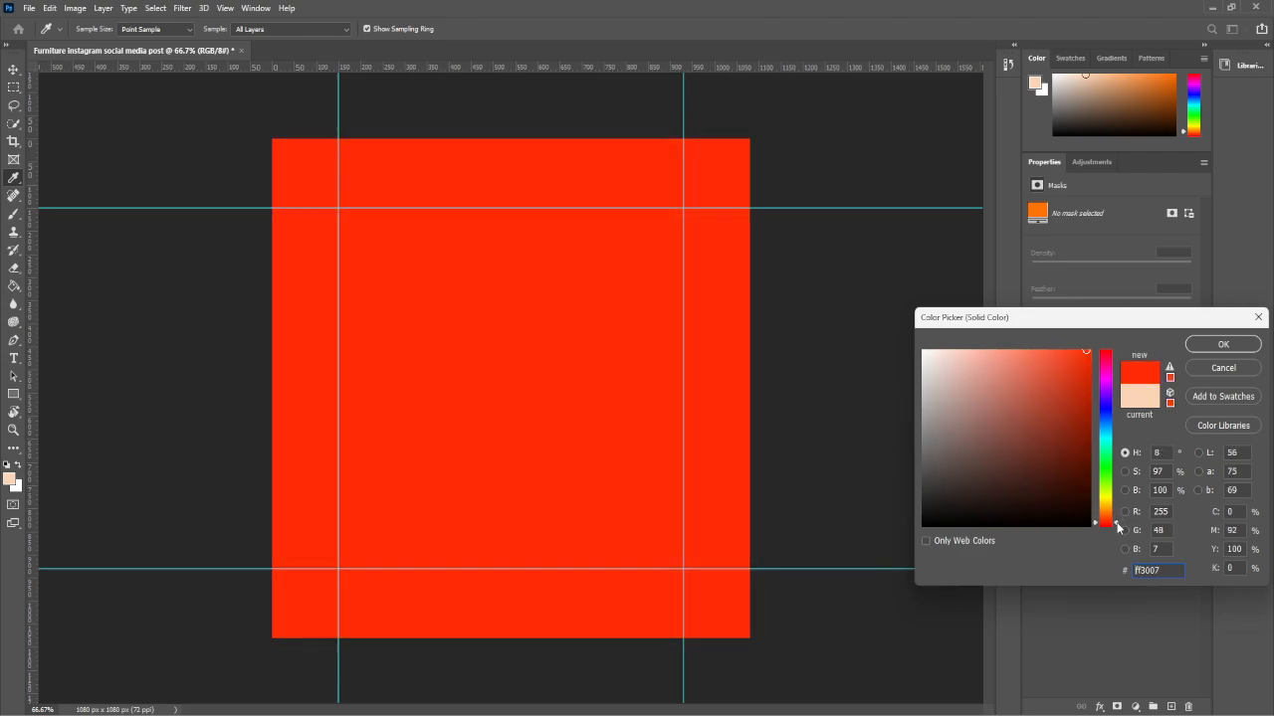
left_click_drag(1075, 349, 1088, 384)
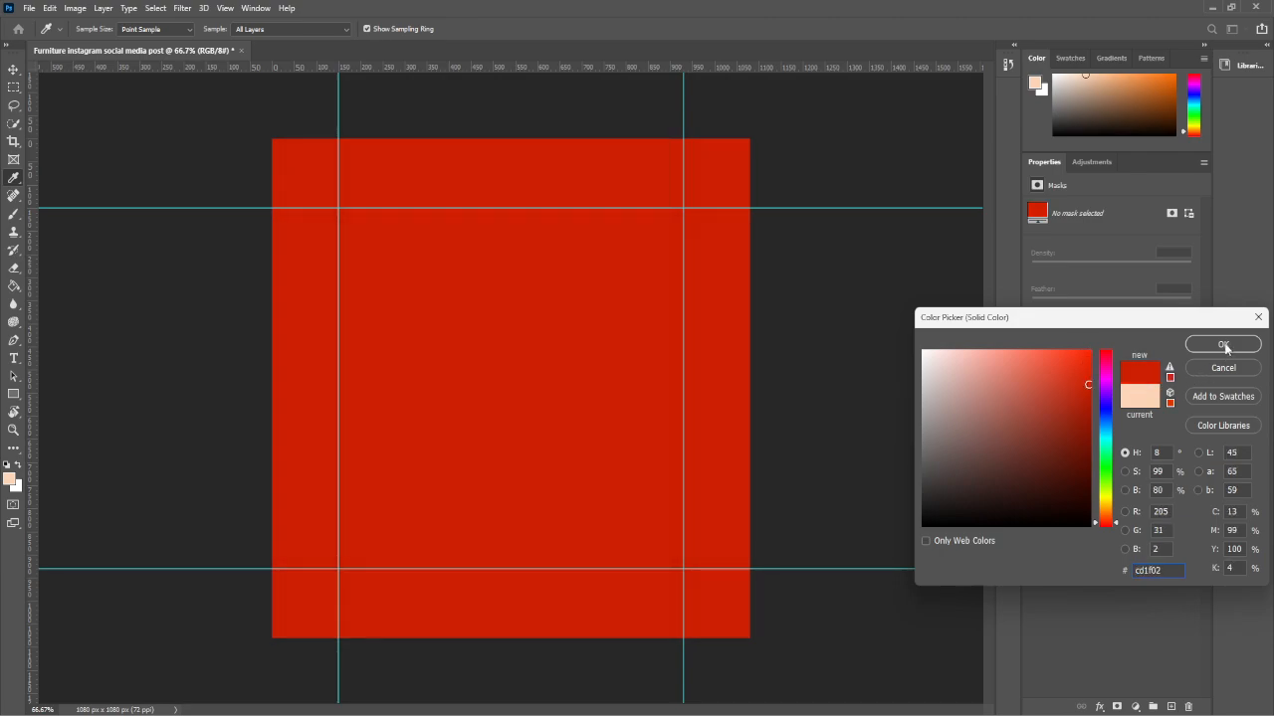
left_click(1224, 345)
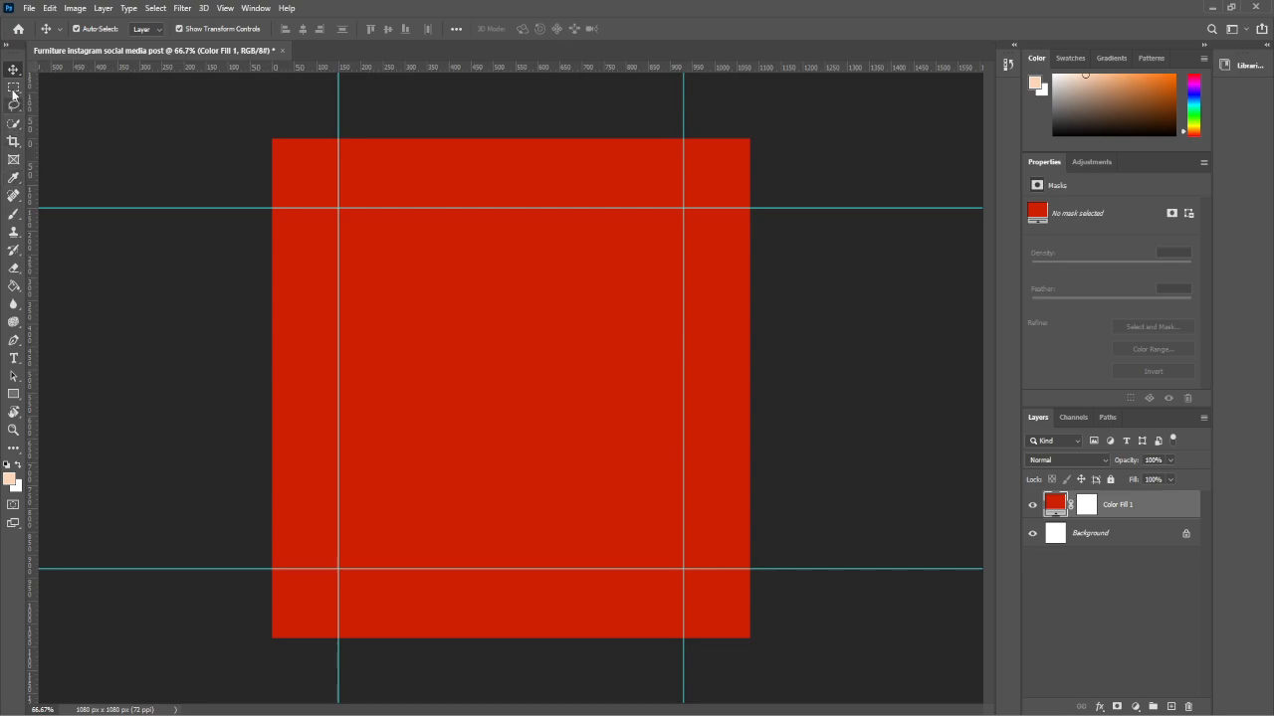
- Draw a 780 x 780 px rectangle inside the margin guides, with a white fill and no stroke
left_click(14, 397)
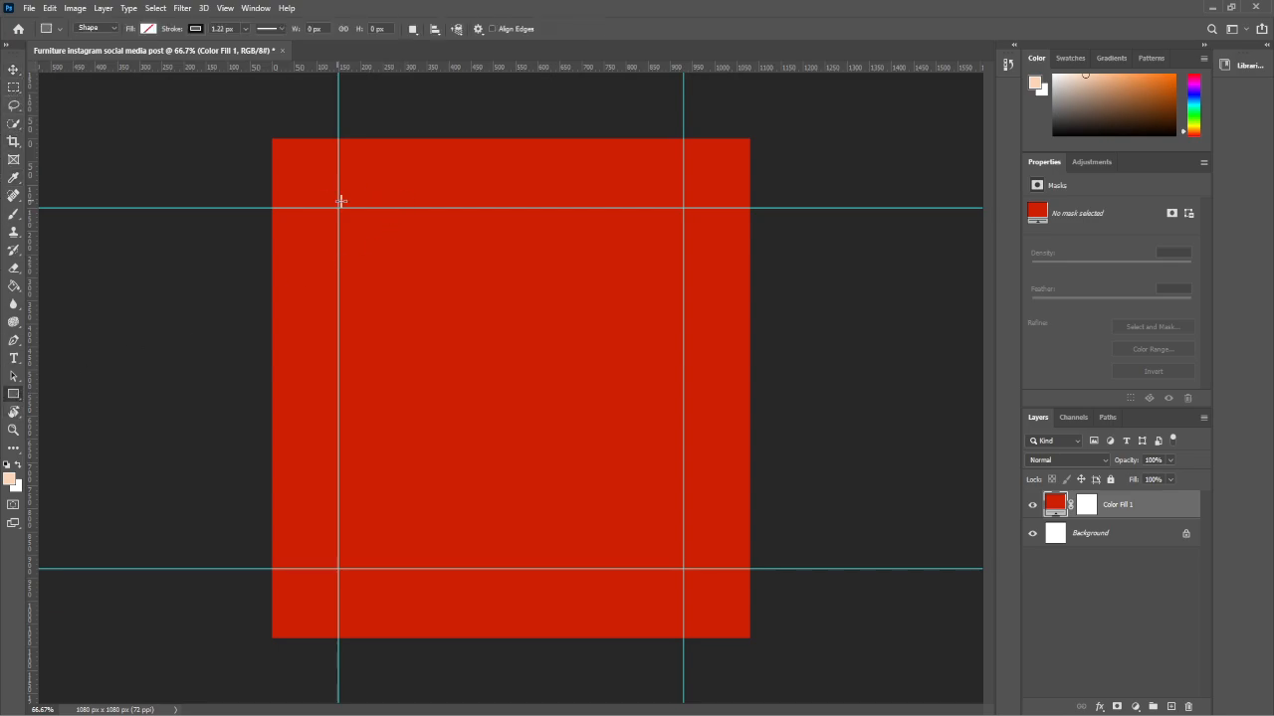
left_click_drag(339, 209, 681, 569)
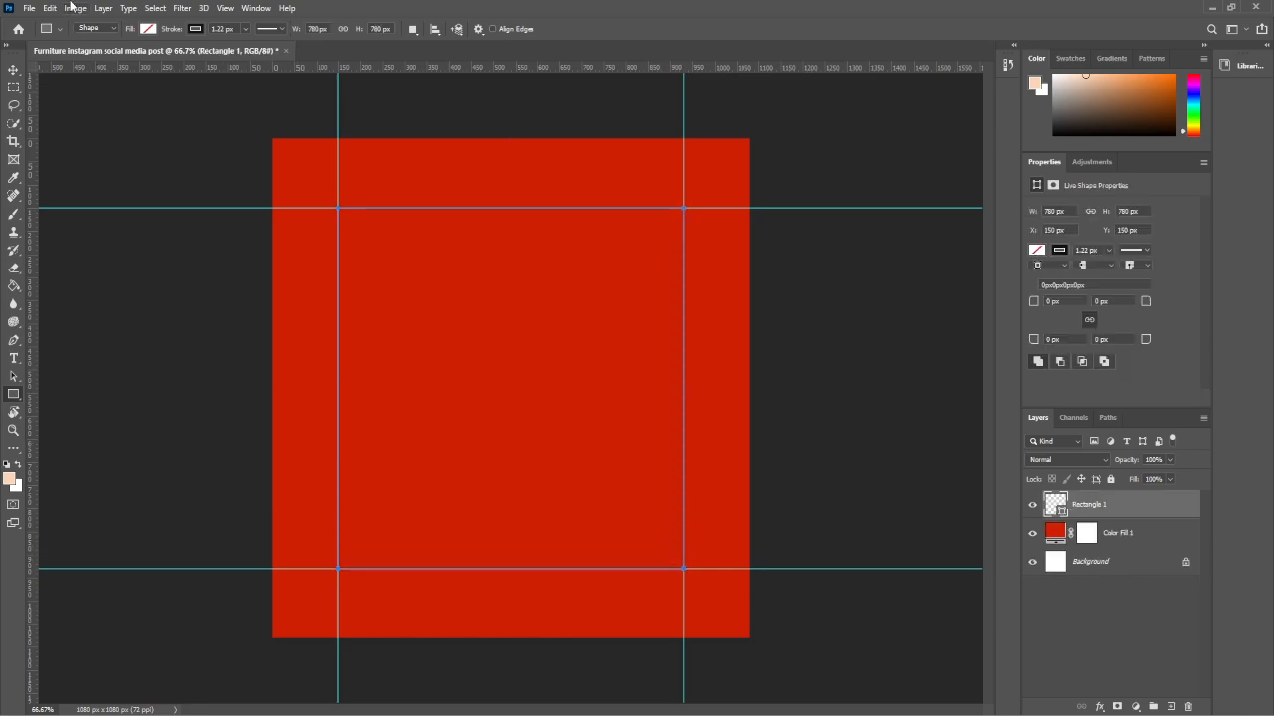
left_click(148, 29)
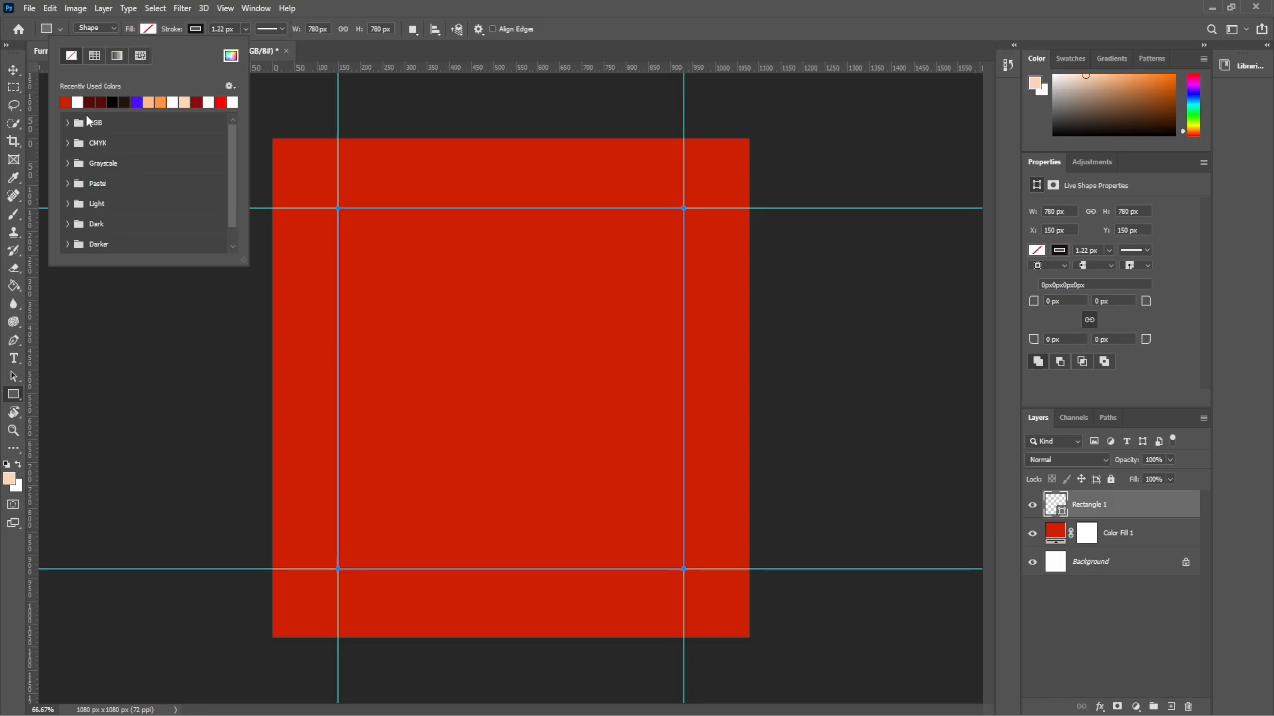
left_click(76, 101)
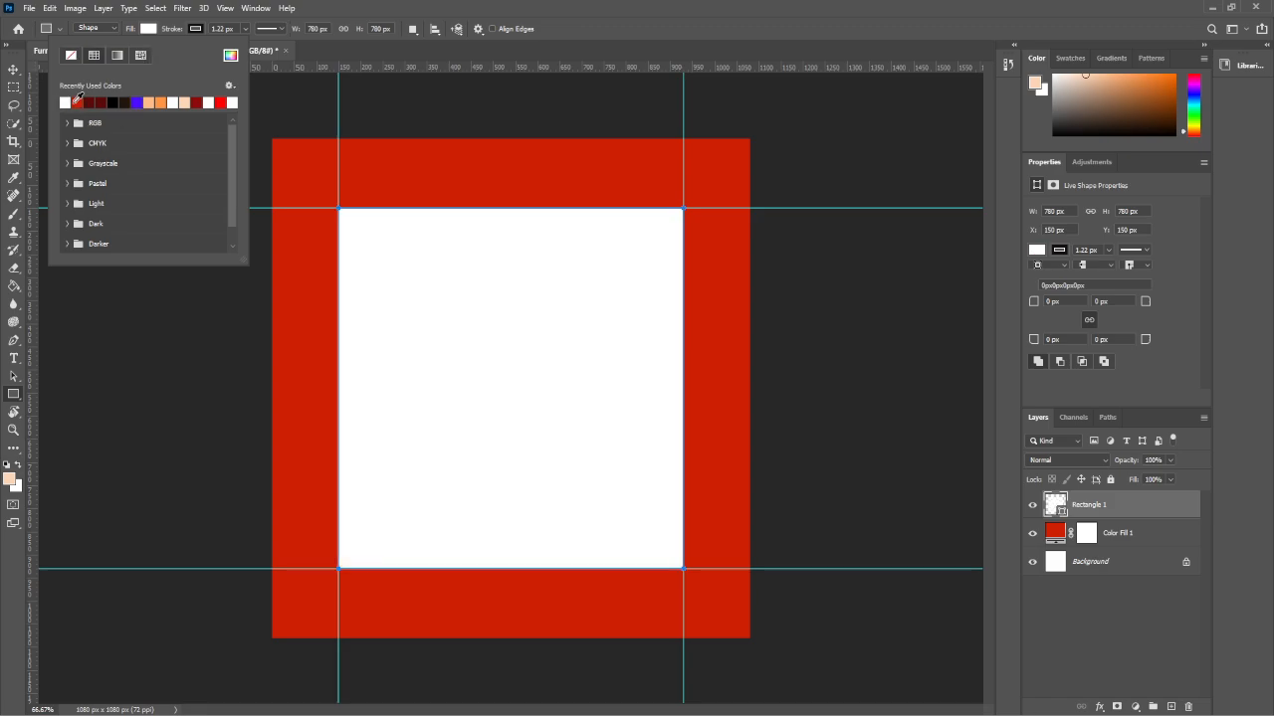
left_click(195, 28)
left_click(117, 57)
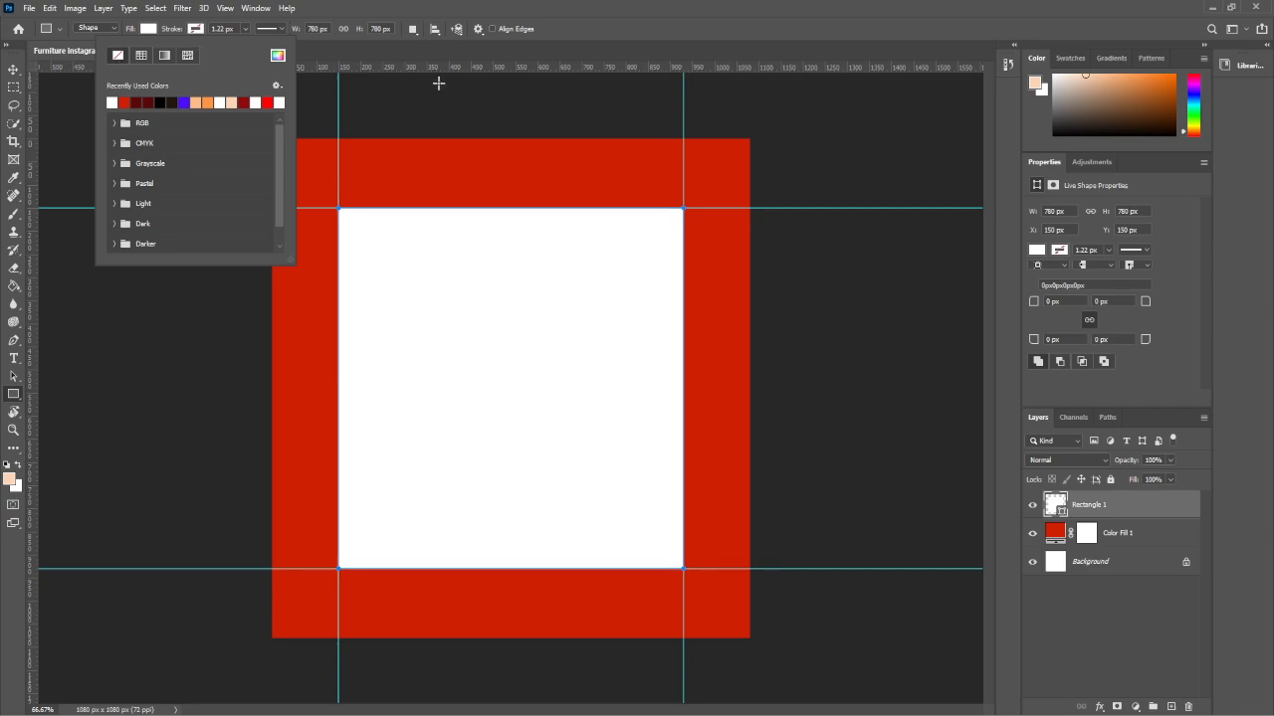
left_click(454, 99)
left_click(711, 189)
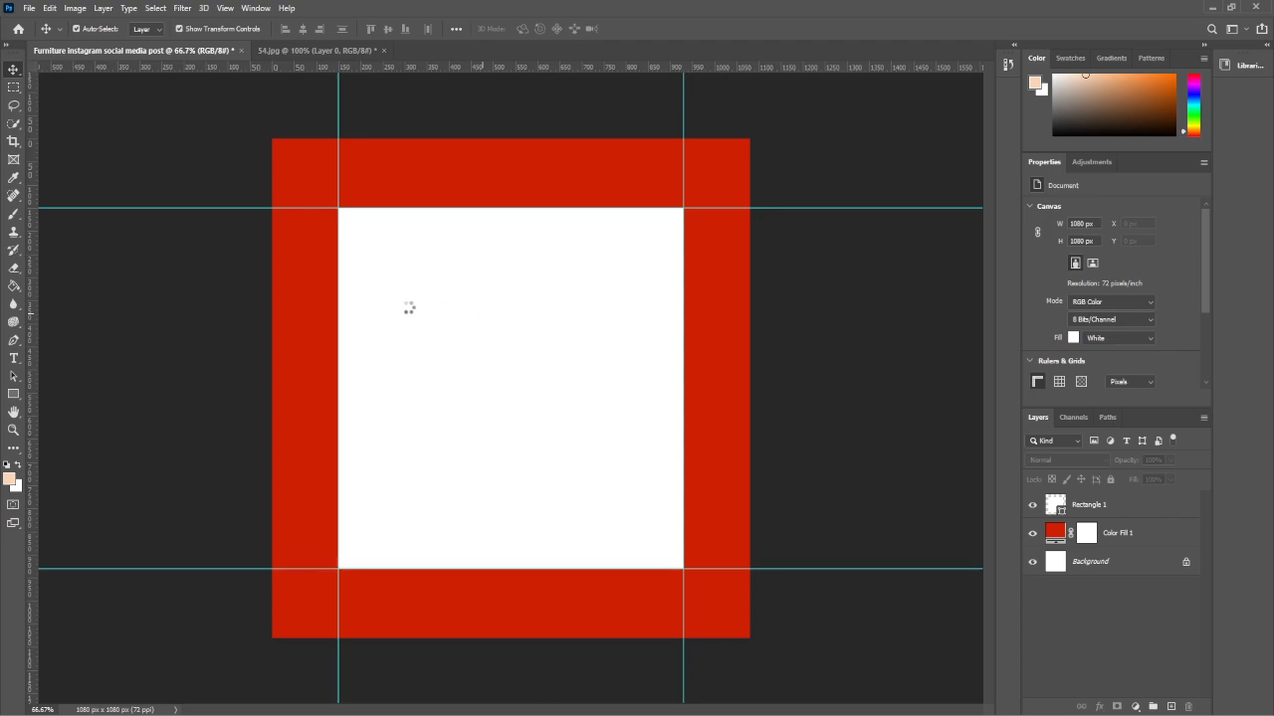
- Add the text MODERN in the white square and scale it to about 58 pt near the square's upper-left corner
key("t")
left_click(408, 308)
type("MODERN")
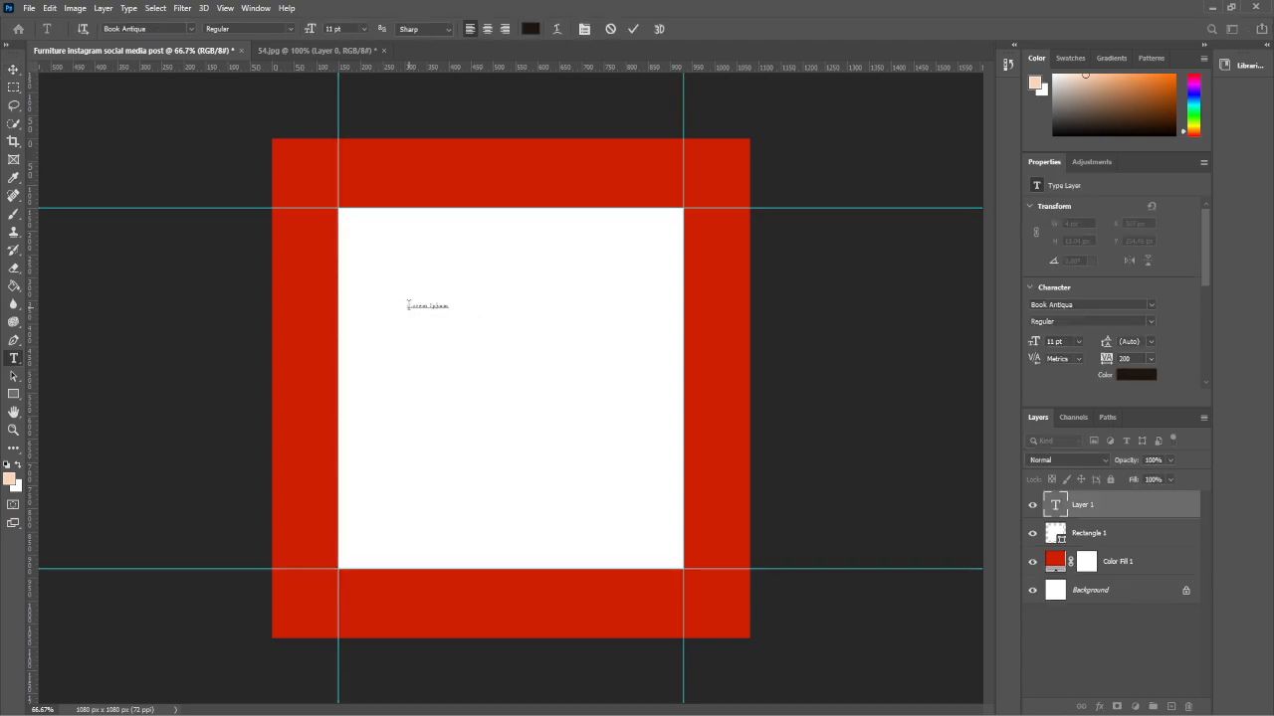
left_click(14, 73)
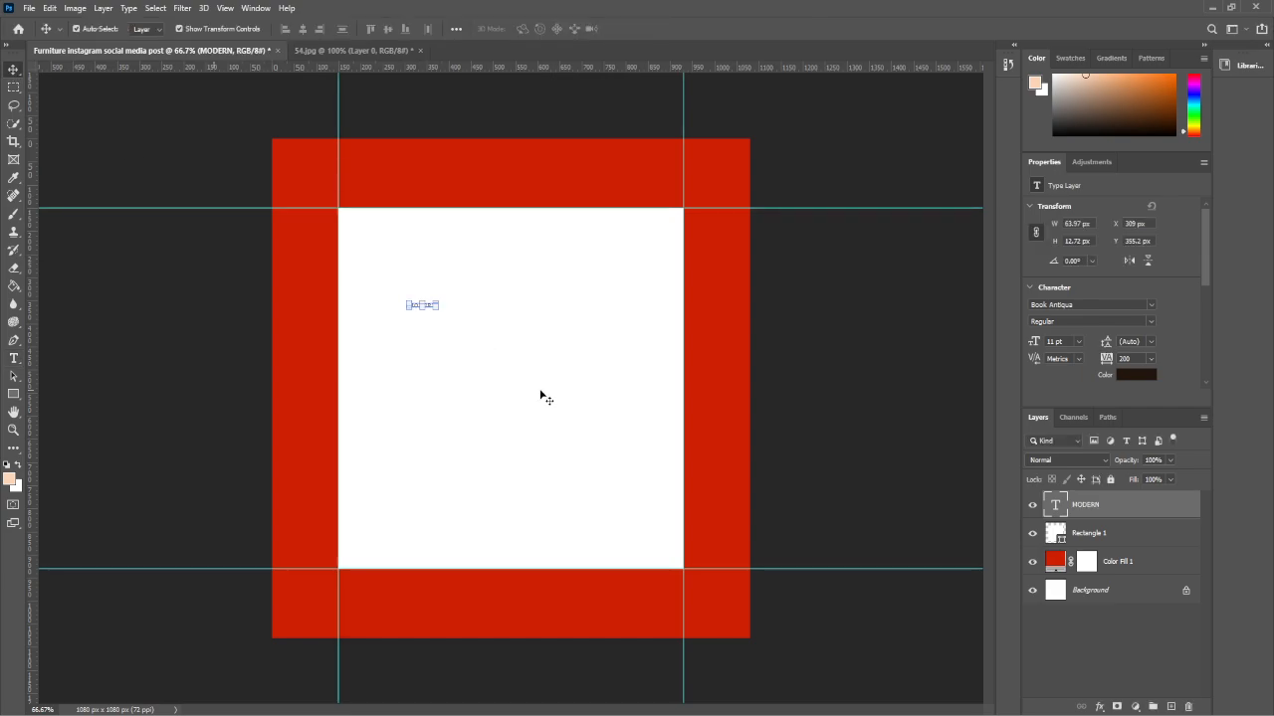
left_click_drag(437, 310, 432, 237)
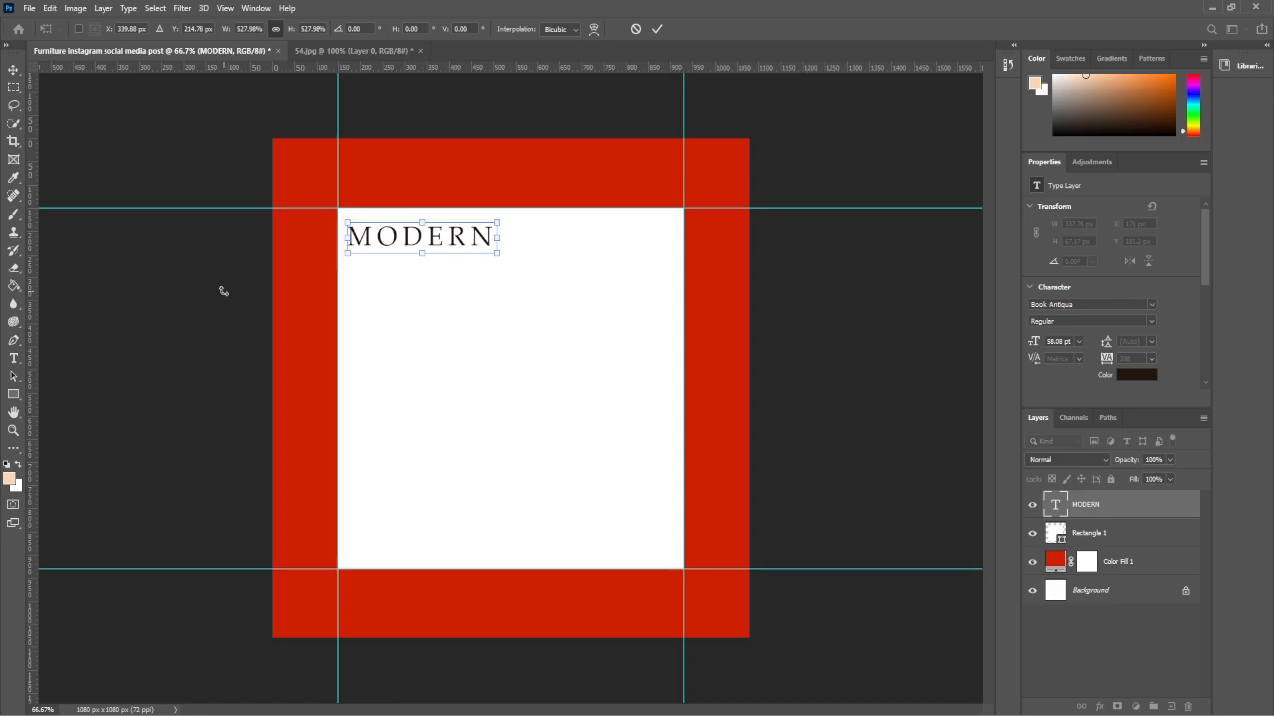
key("Return")
left_click(223, 291)
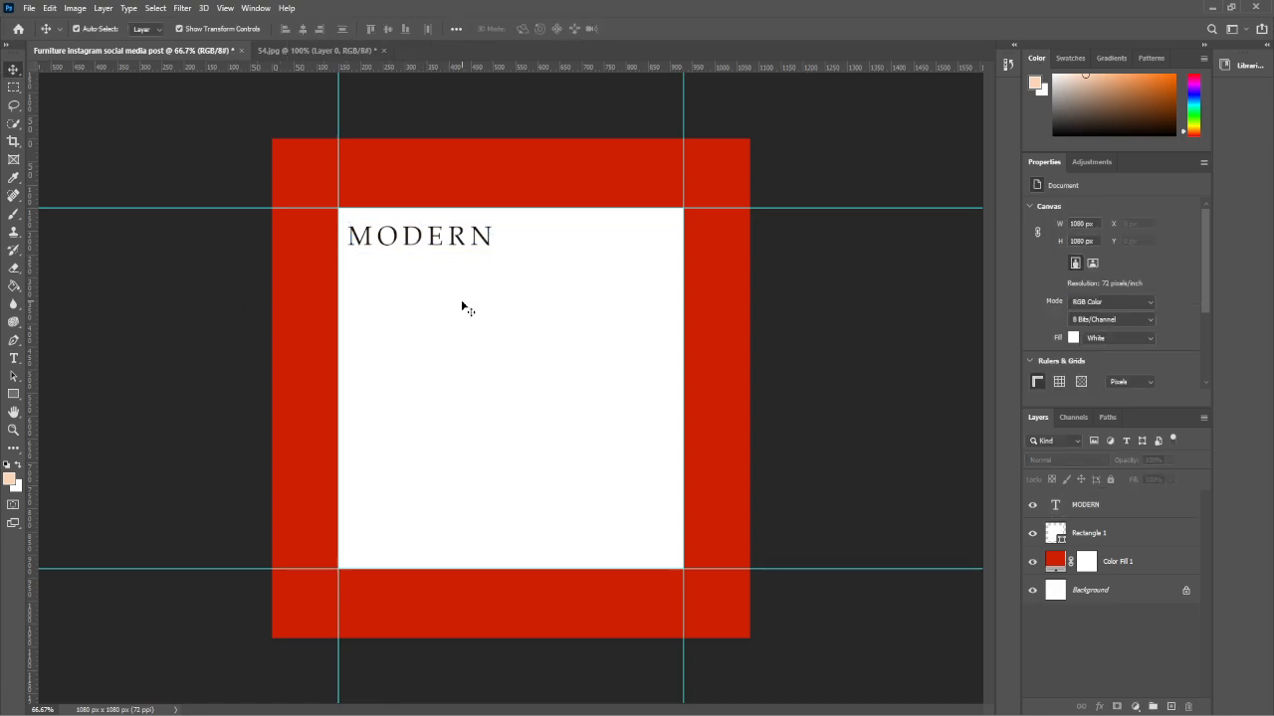
- Duplicate the MODERN text layer, place the copy below the original and replace its text with FURNITURE
left_click(432, 236)
left_click_drag(1139, 506, 1170, 705)
left_click(1105, 538)
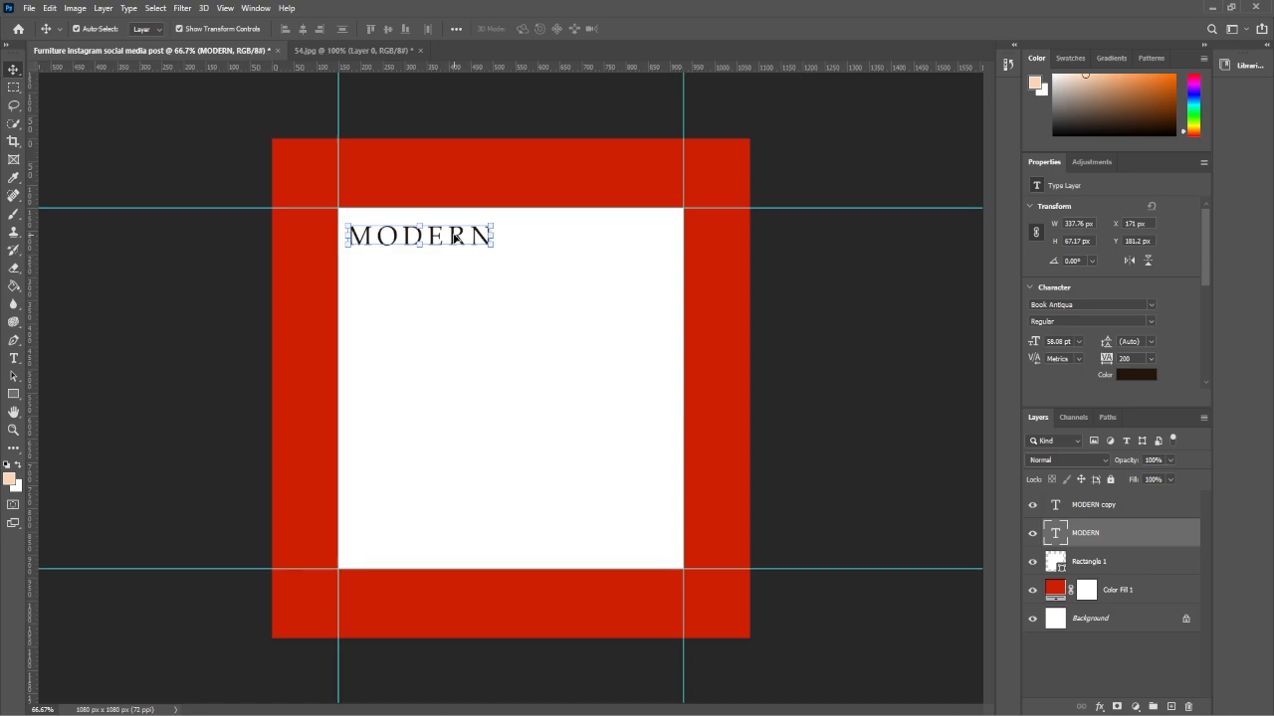
left_click_drag(456, 238, 518, 336)
double_click(531, 332)
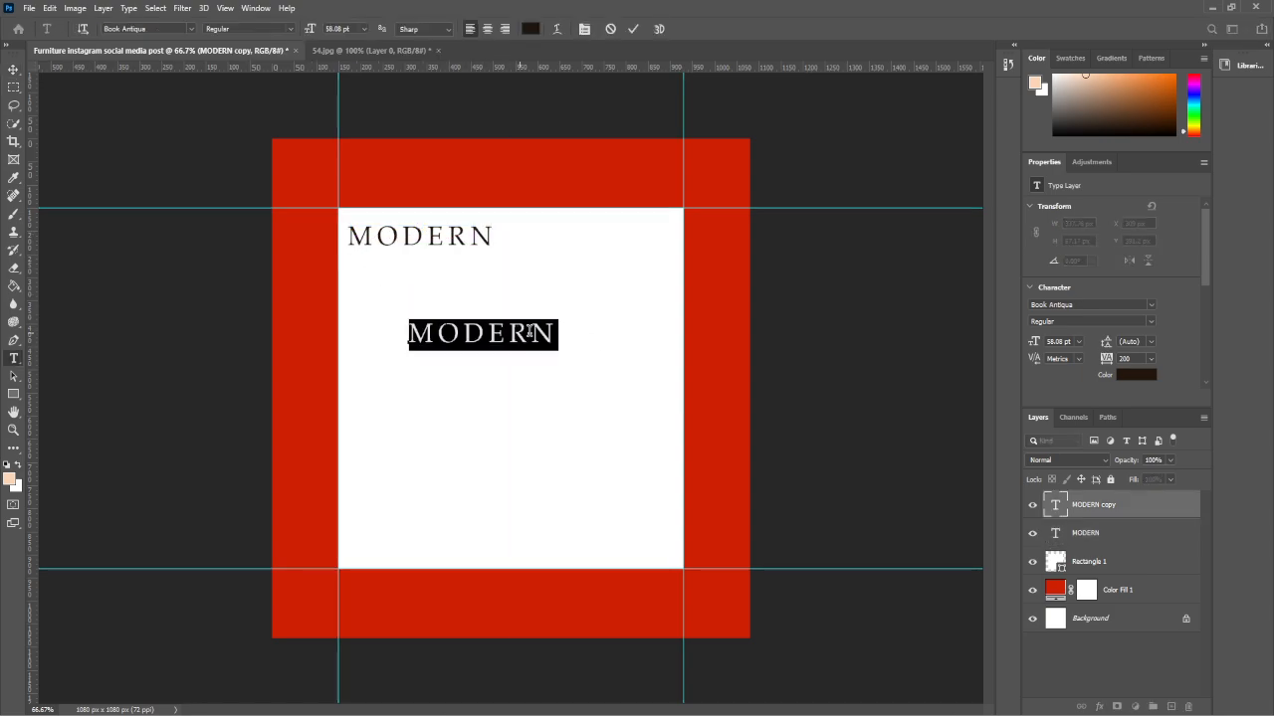
type("FURNITURE")
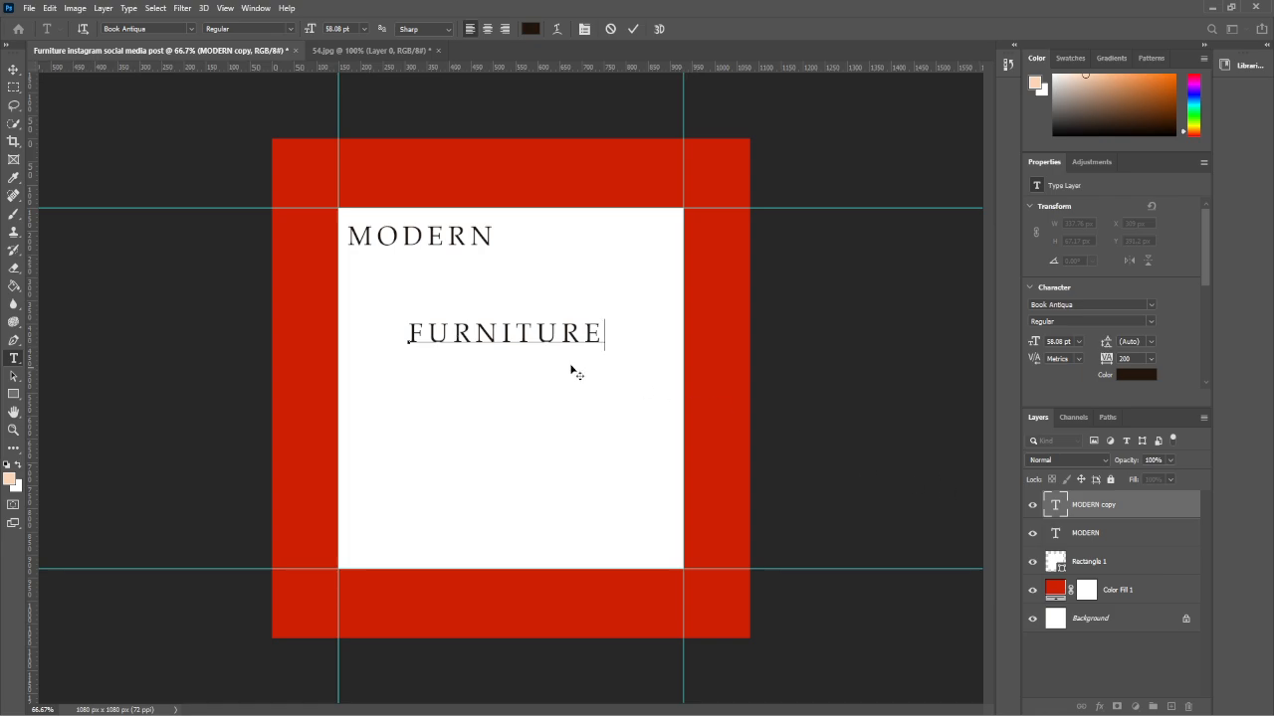
- Set the tracking of the whole FURNITURE text to 75
left_click(1151, 358)
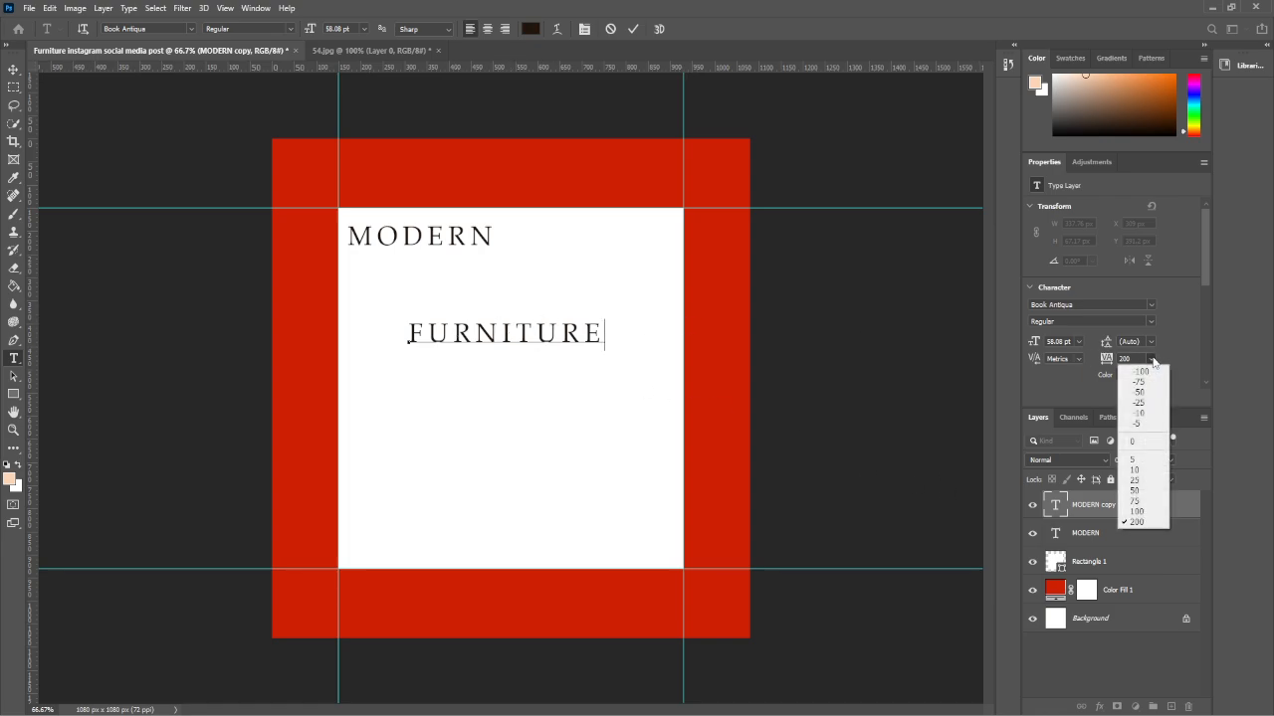
left_click(1151, 502)
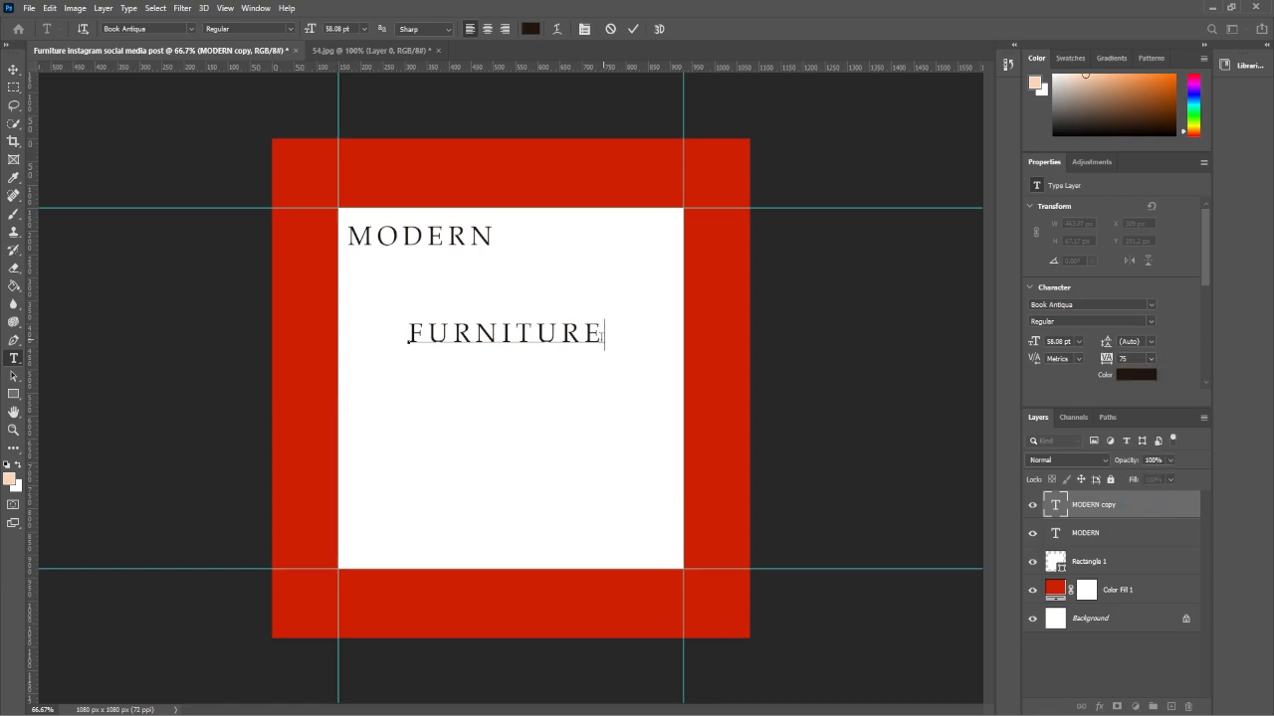
left_click_drag(602, 336, 407, 336)
left_click(1150, 358)
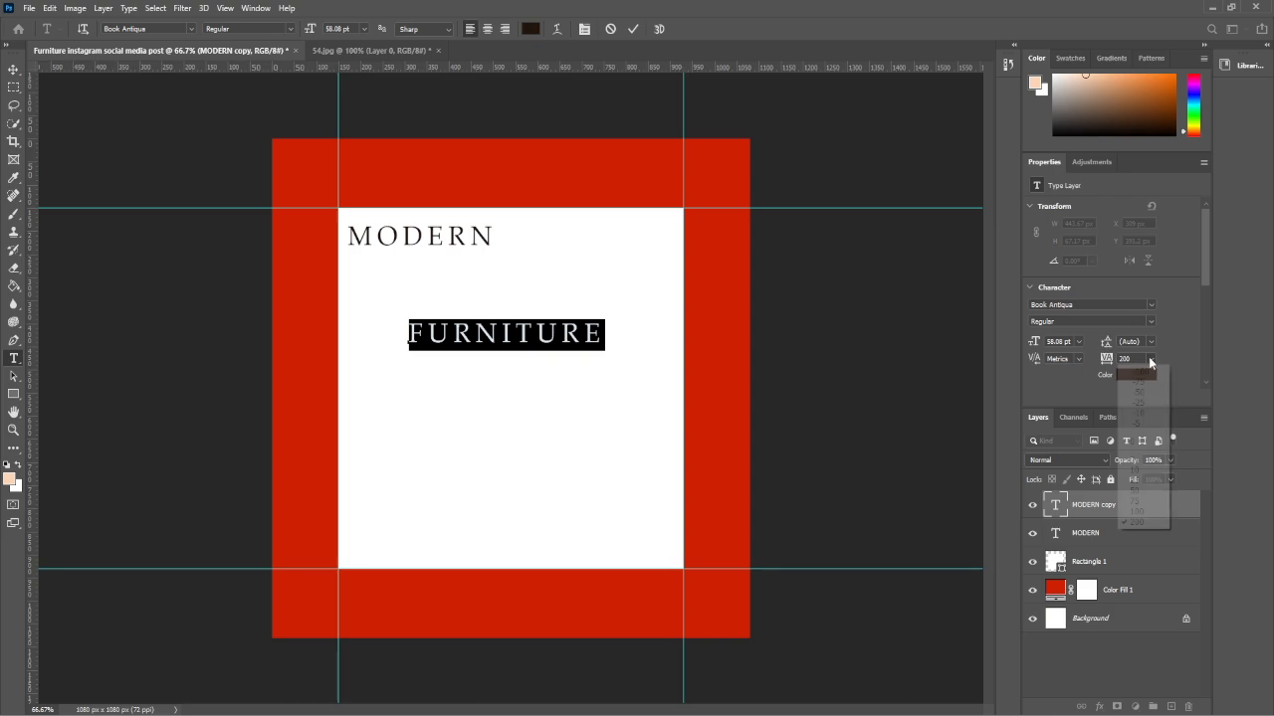
left_click(1146, 511)
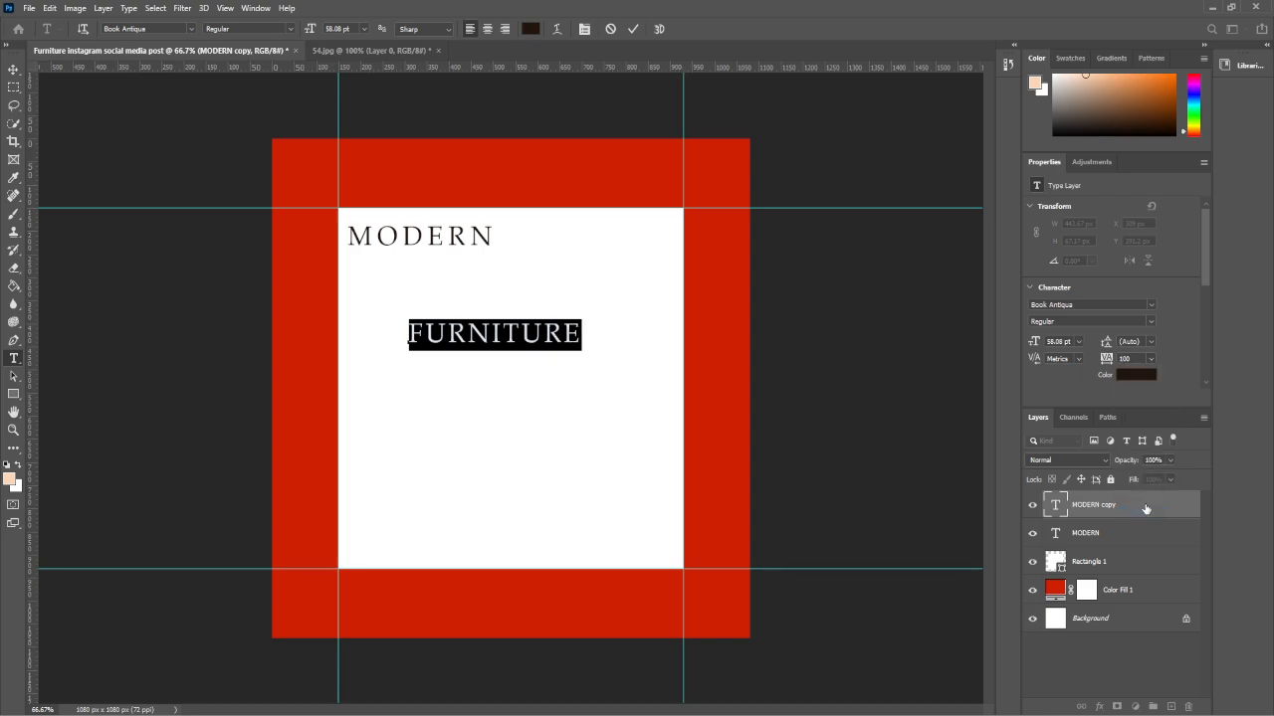
left_click(1151, 358)
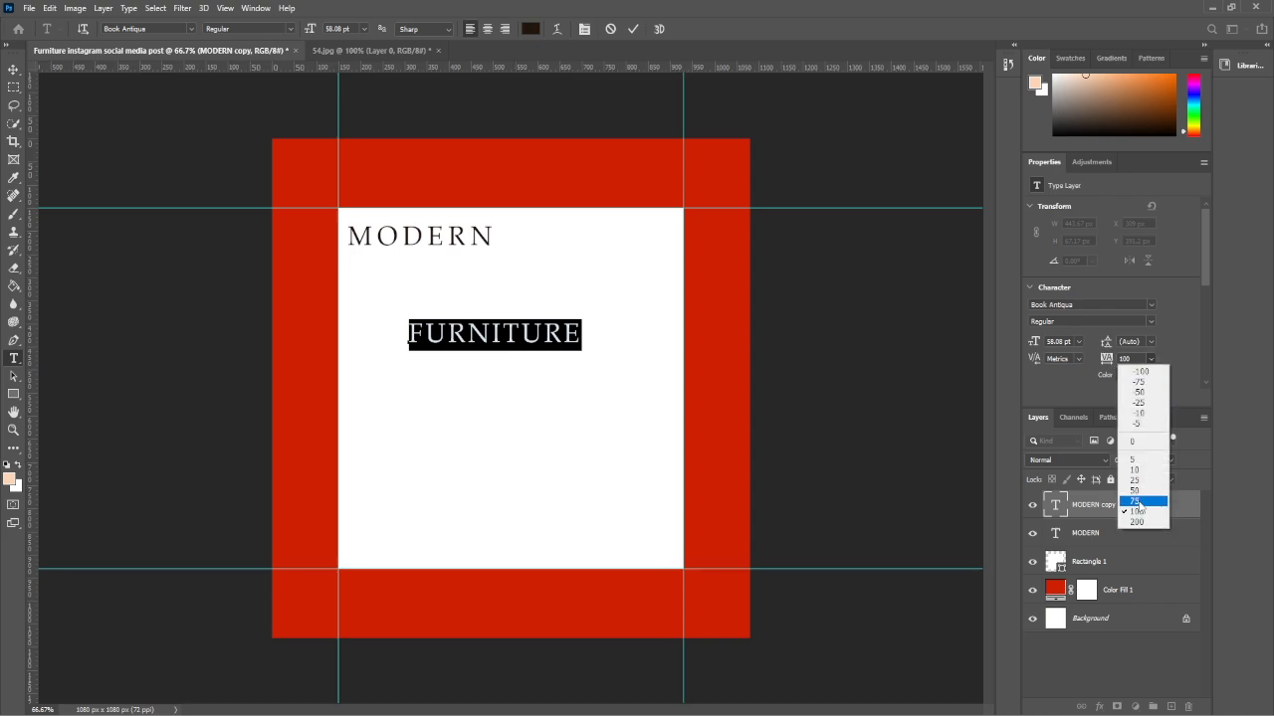
left_click(1142, 498)
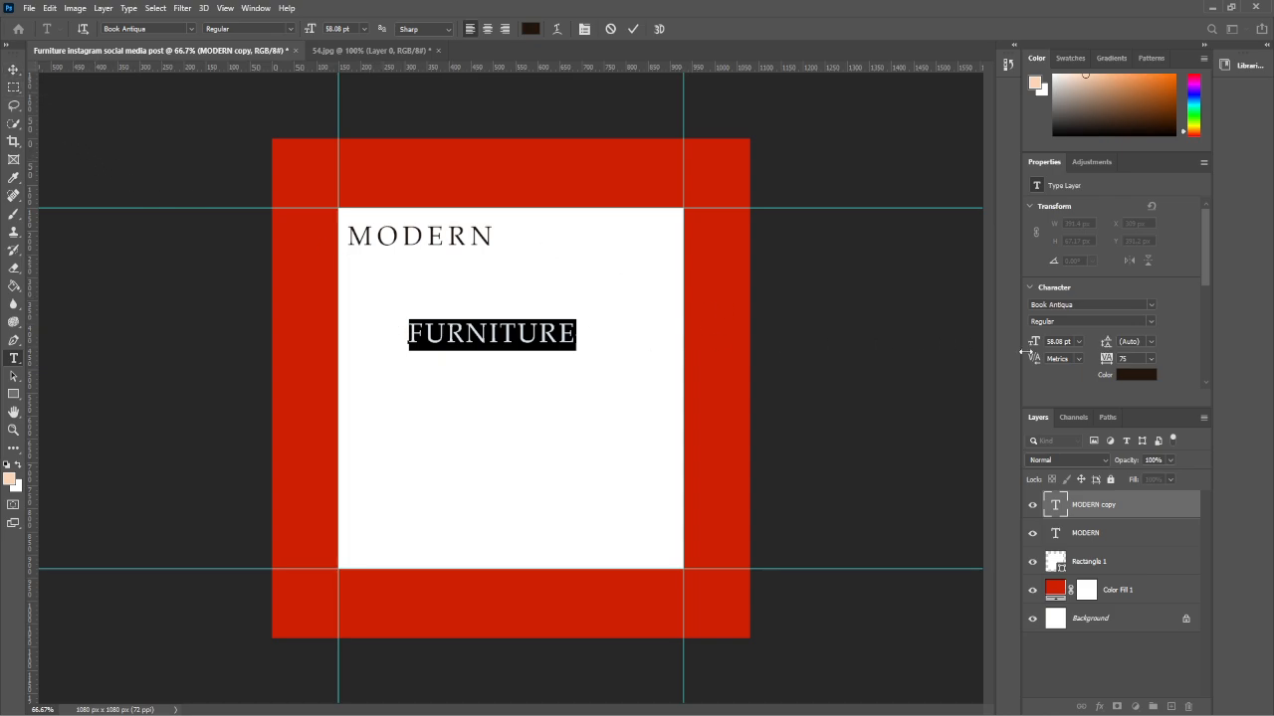
- Color the FURNITURE text with the red sampled from the background and commit the text edit
left_click(1143, 377)
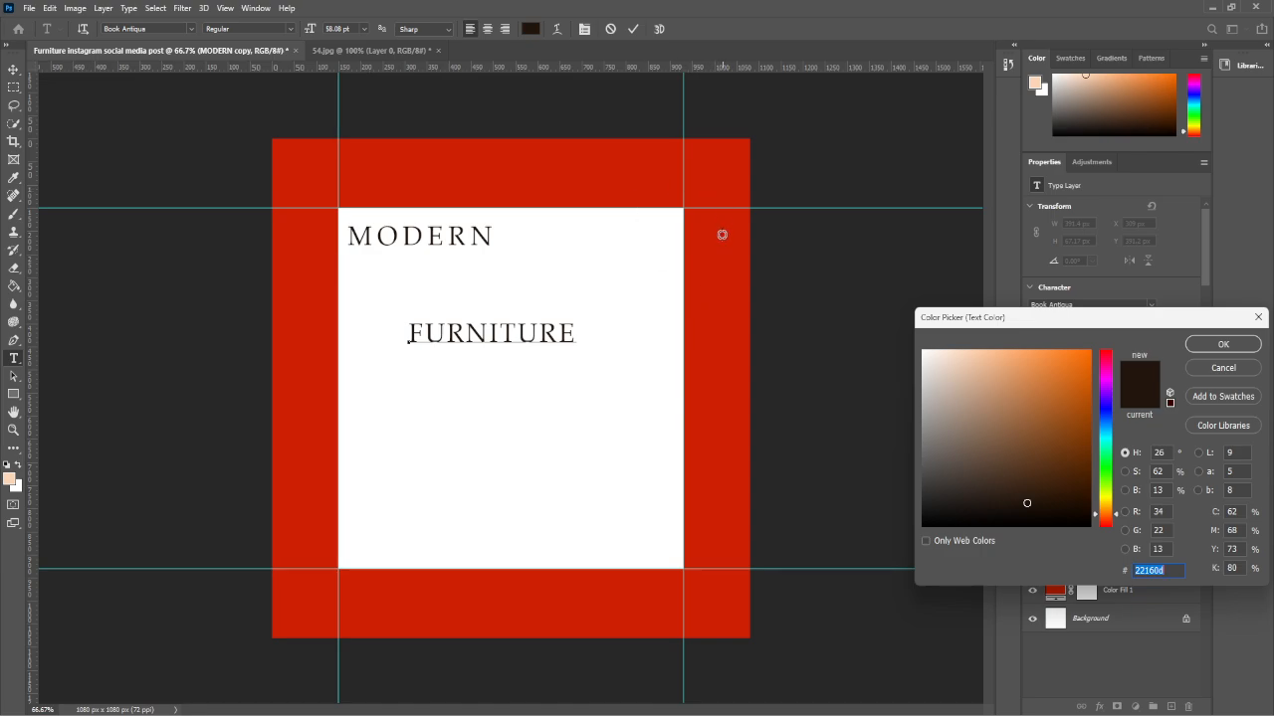
left_click(730, 308)
left_click(1223, 345)
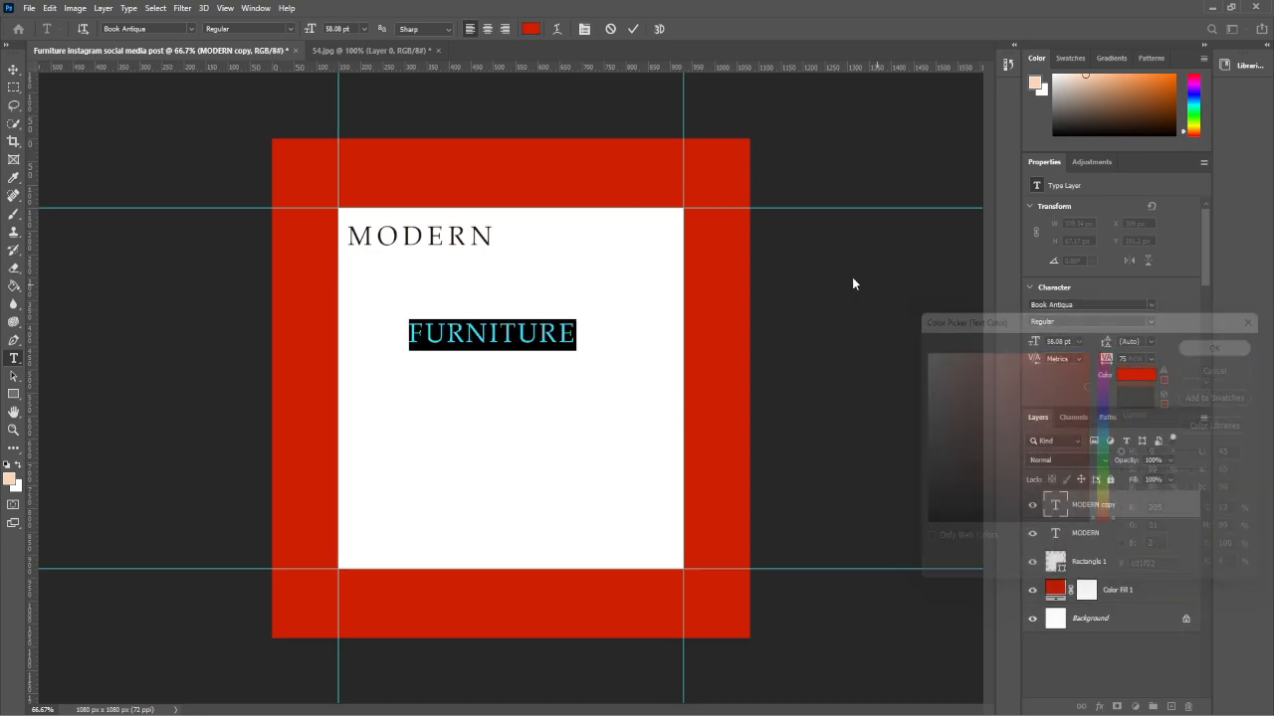
key("ctrl+Return")
key("v")
left_click(492, 534)
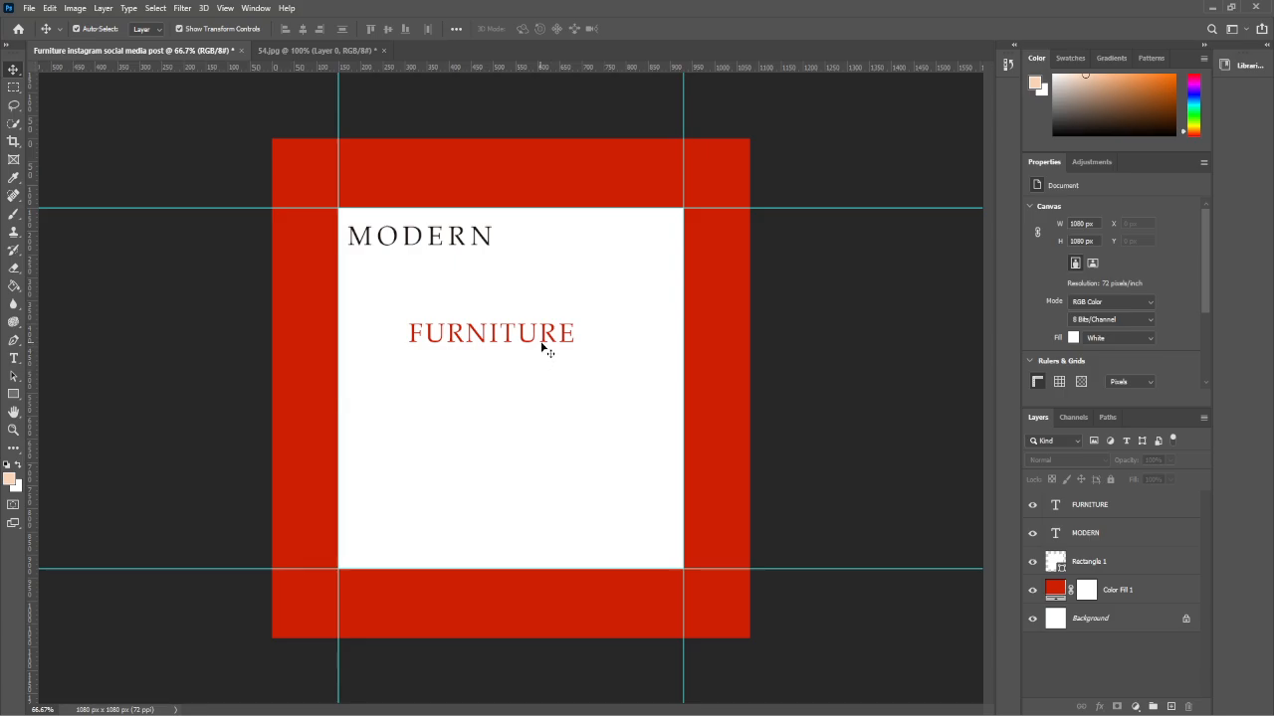
- Move FURNITURE onto the same line just after MODERN and change its font to Berlin Sans FB Demi
left_click_drag(549, 336, 647, 235)
double_click(647, 235)
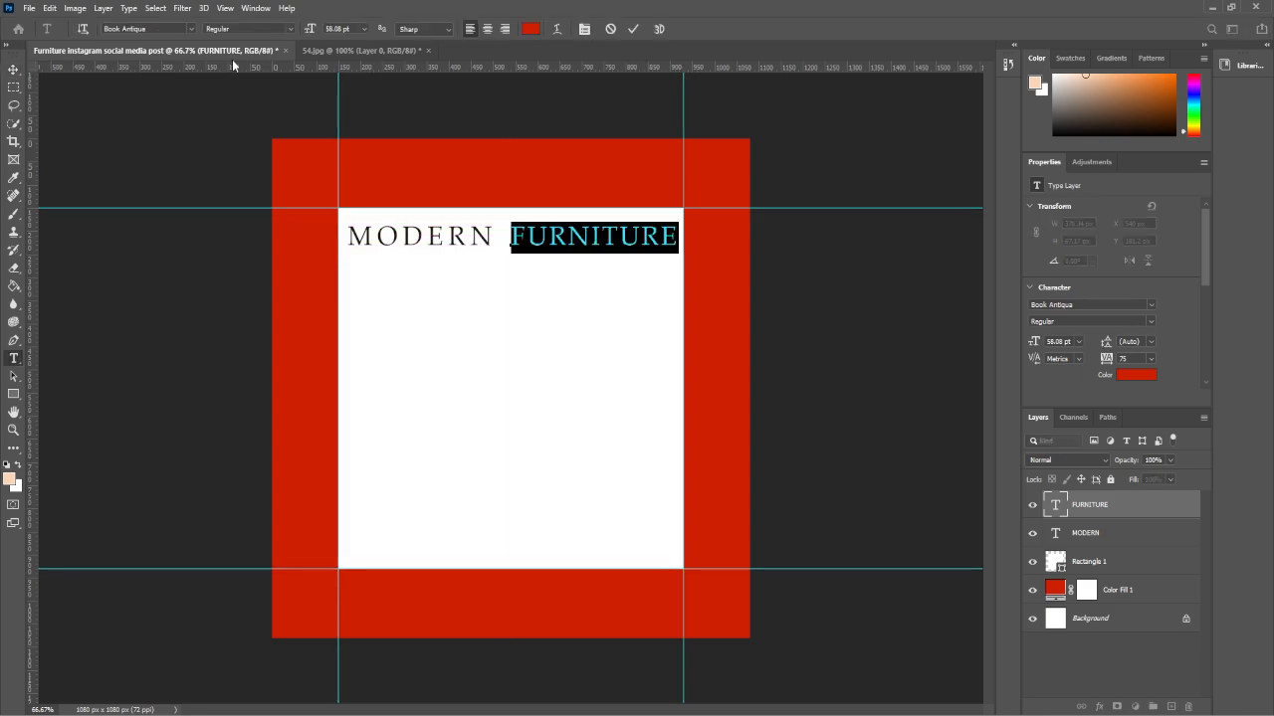
left_click(192, 29)
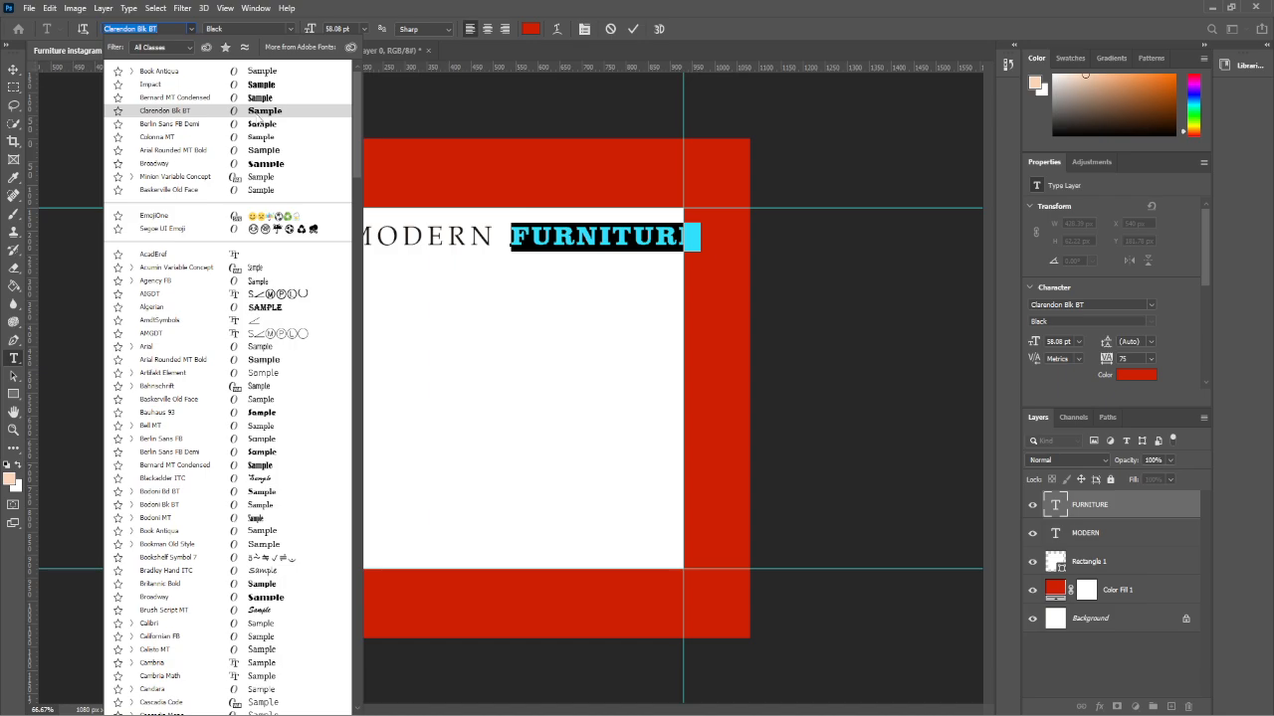
left_click(258, 125)
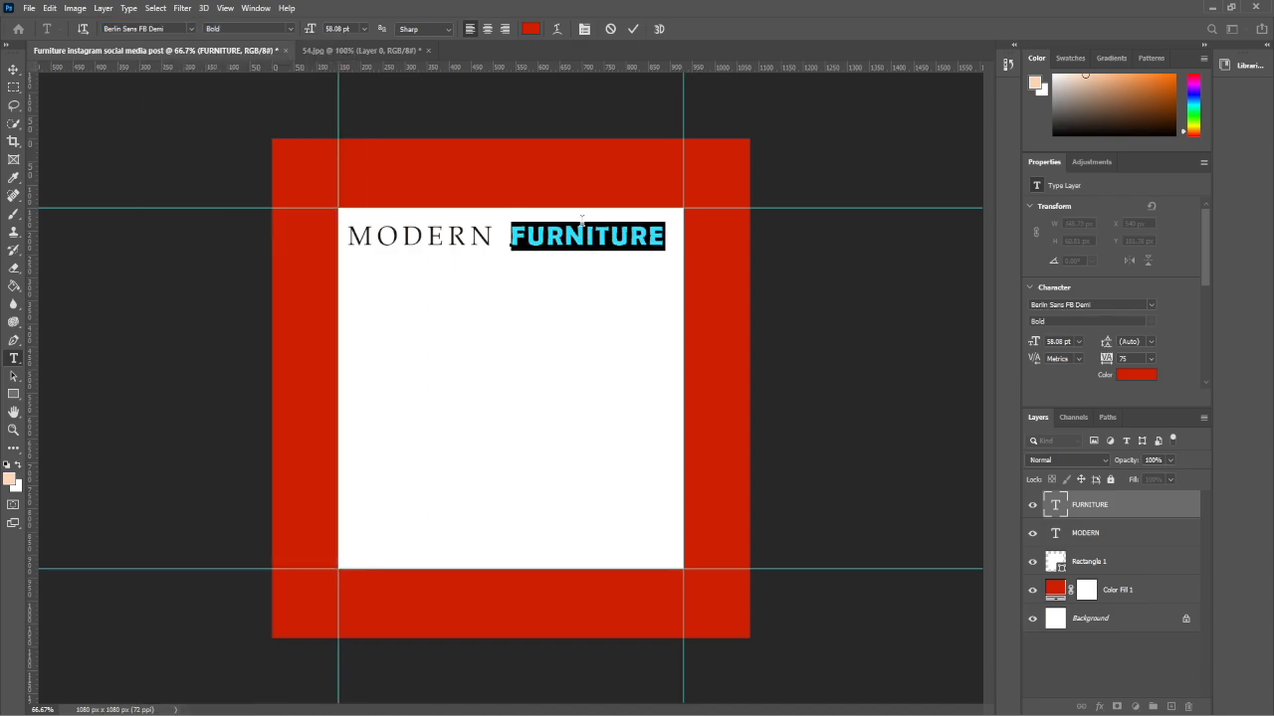
left_click(877, 370)
key("v")
left_click(182, 342)
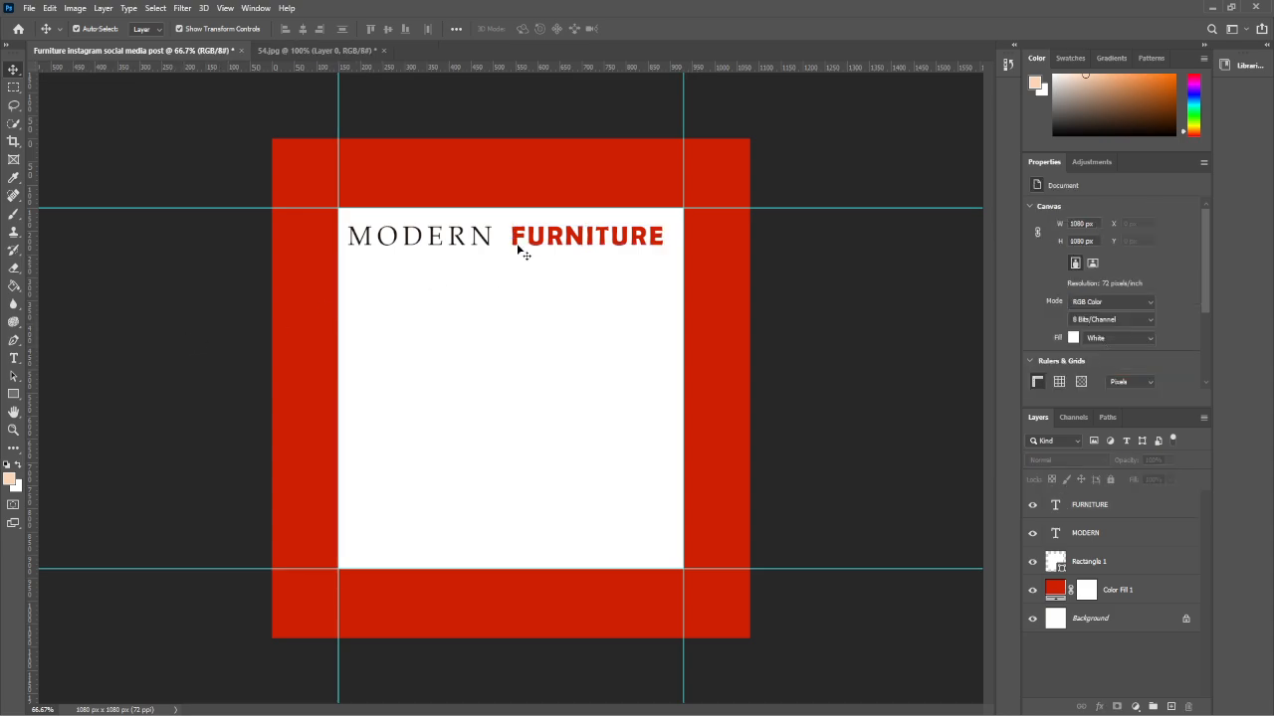
- Scale the FURNITURE text up to about 106%, fine-tune its position beside MODERN, and commit the transform
left_click(557, 244)
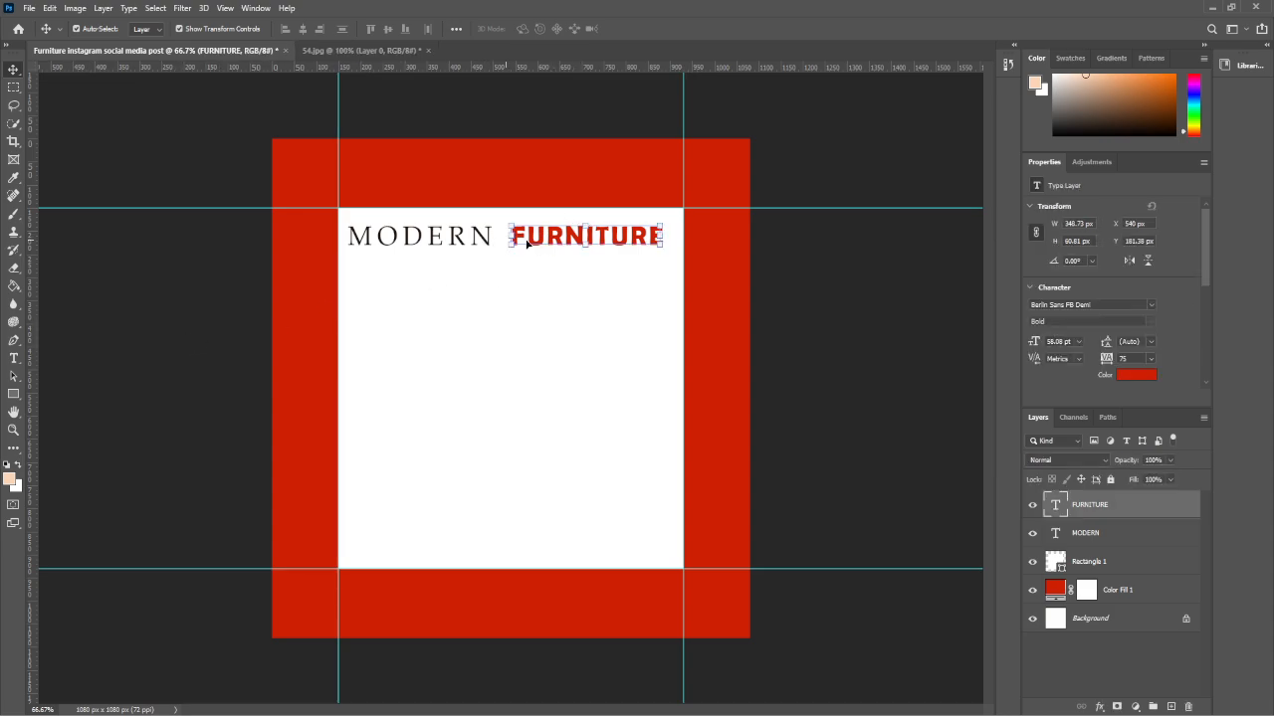
left_click_drag(665, 248, 676, 251)
left_click_drag(599, 242, 594, 240)
left_click_drag(844, 332, 846, 332)
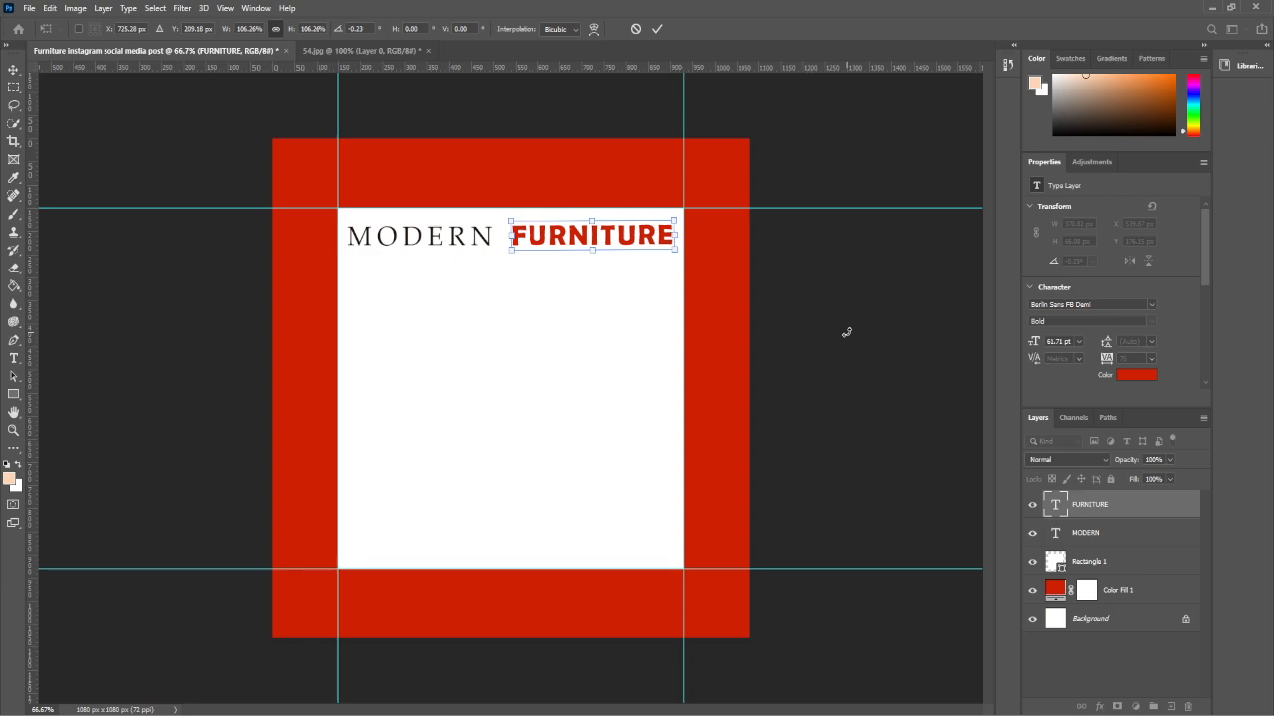
key("Return")
left_click(845, 336)
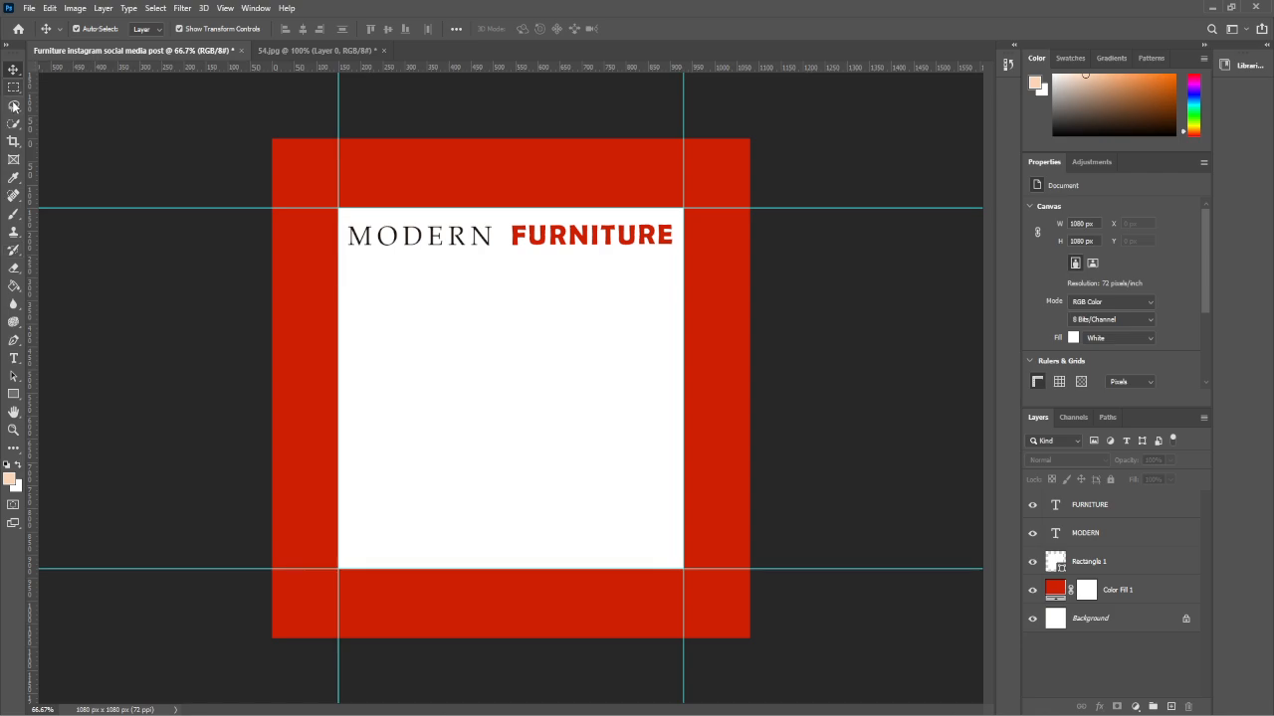
- Draw an elliptical frame below FURNITURE and stretch it to about 359 px wide by 563 px high
left_click(14, 162)
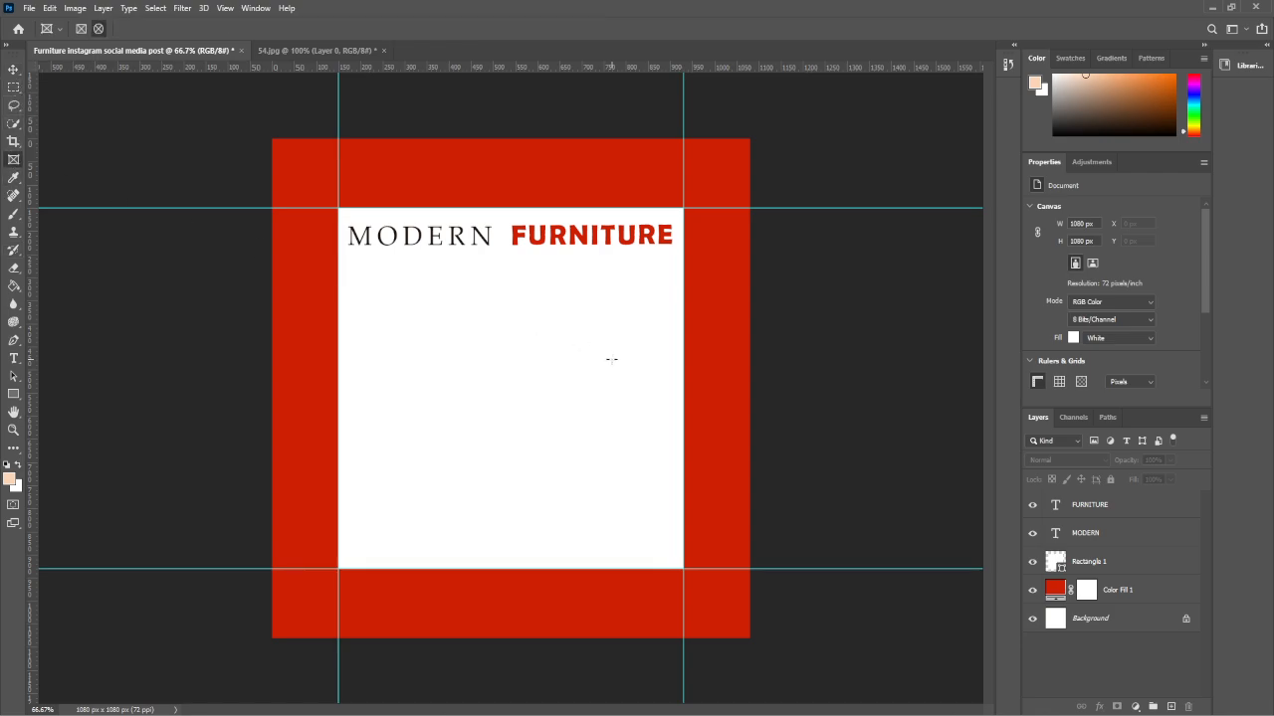
left_click_drag(583, 302, 669, 543)
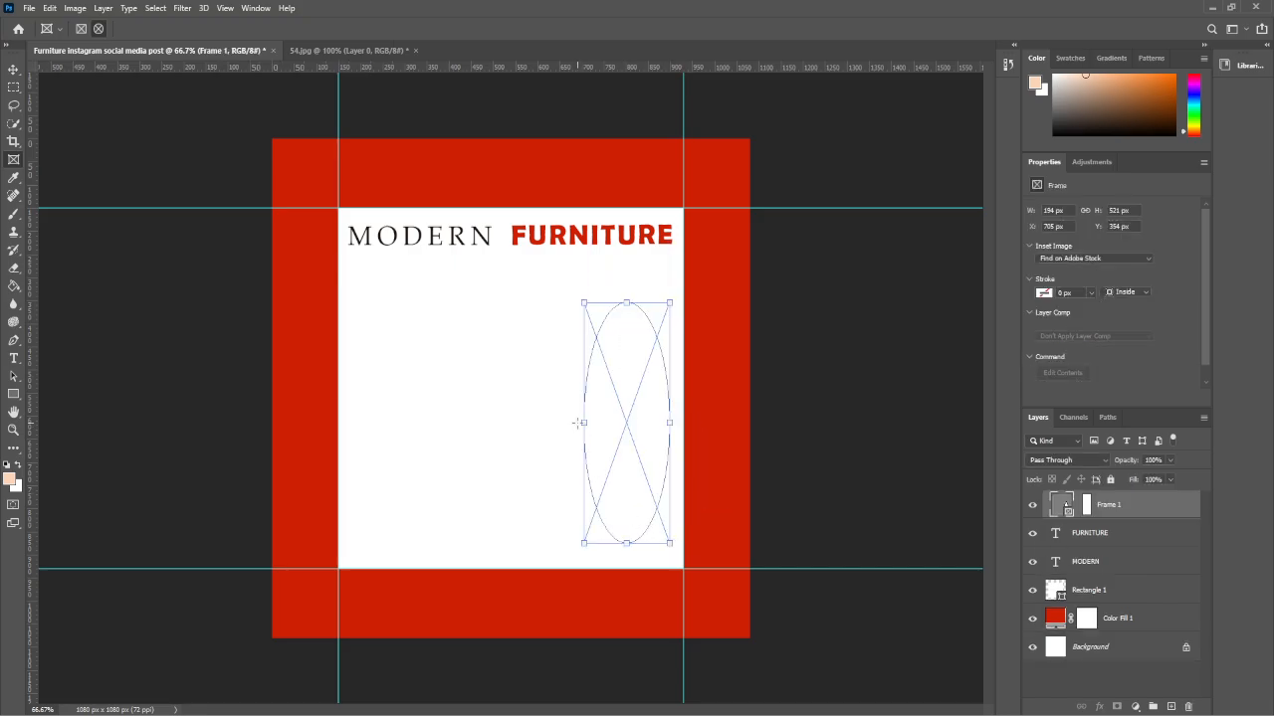
left_click_drag(582, 421, 512, 414)
left_click_drag(588, 301, 589, 283)
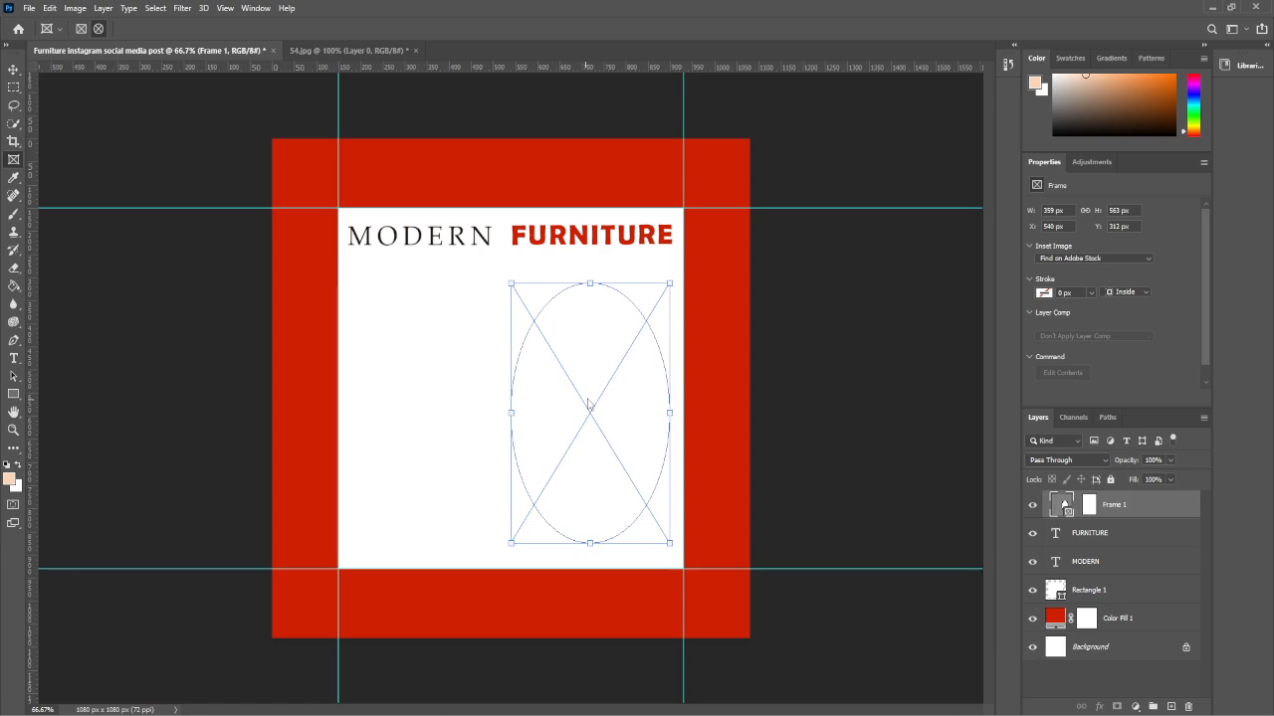
- Nudge the elliptical frame upward until its Y position is 274 px, just beneath the heading
key("Up")
key("Up")
key("Up")
key("Up")
key("Up")
key("Up")
key("Up")
key("Up")
key("Up")
key("Up")
key("Up")
key("Up")
key("Up")
key("Up")
key("Up")
key("Up")
key("Up")
key("Up")
key("Up")
key("Up")
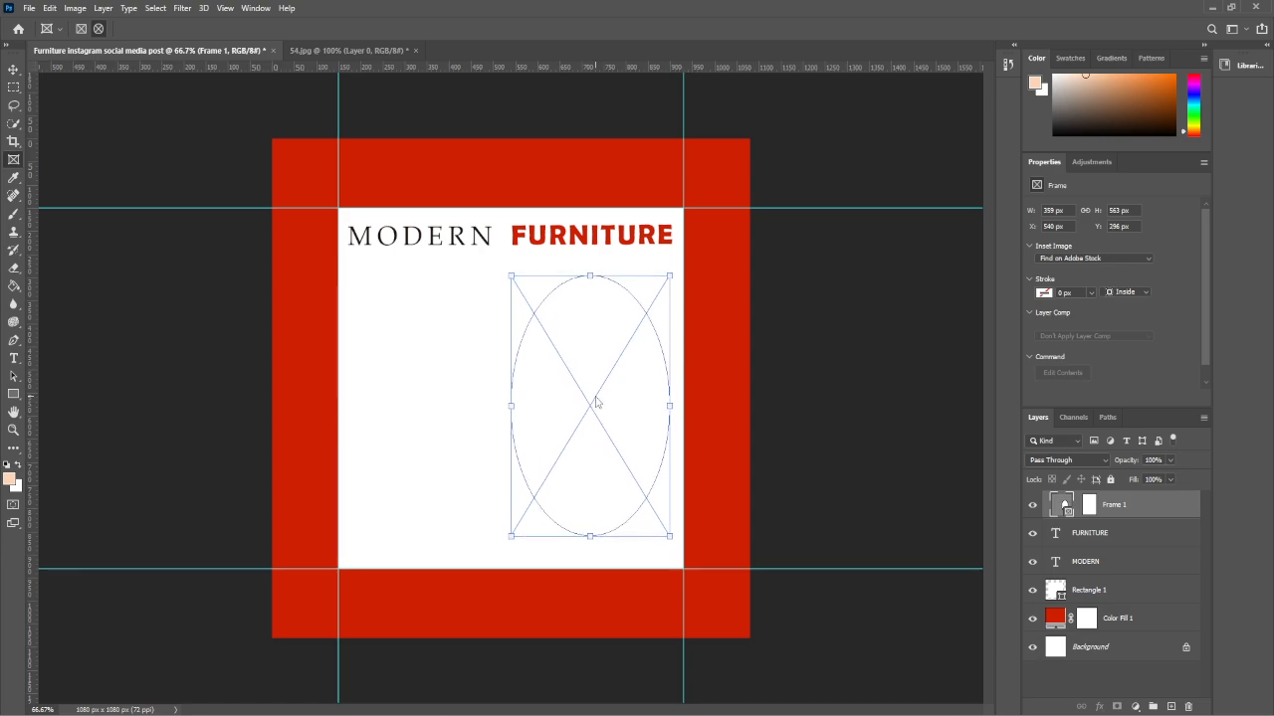
key("Up")
key("Up")
key("Up")
key("Up")
key("Up")
key("Up")
key("Up")
key("Up")
key("Up")
key("Up")
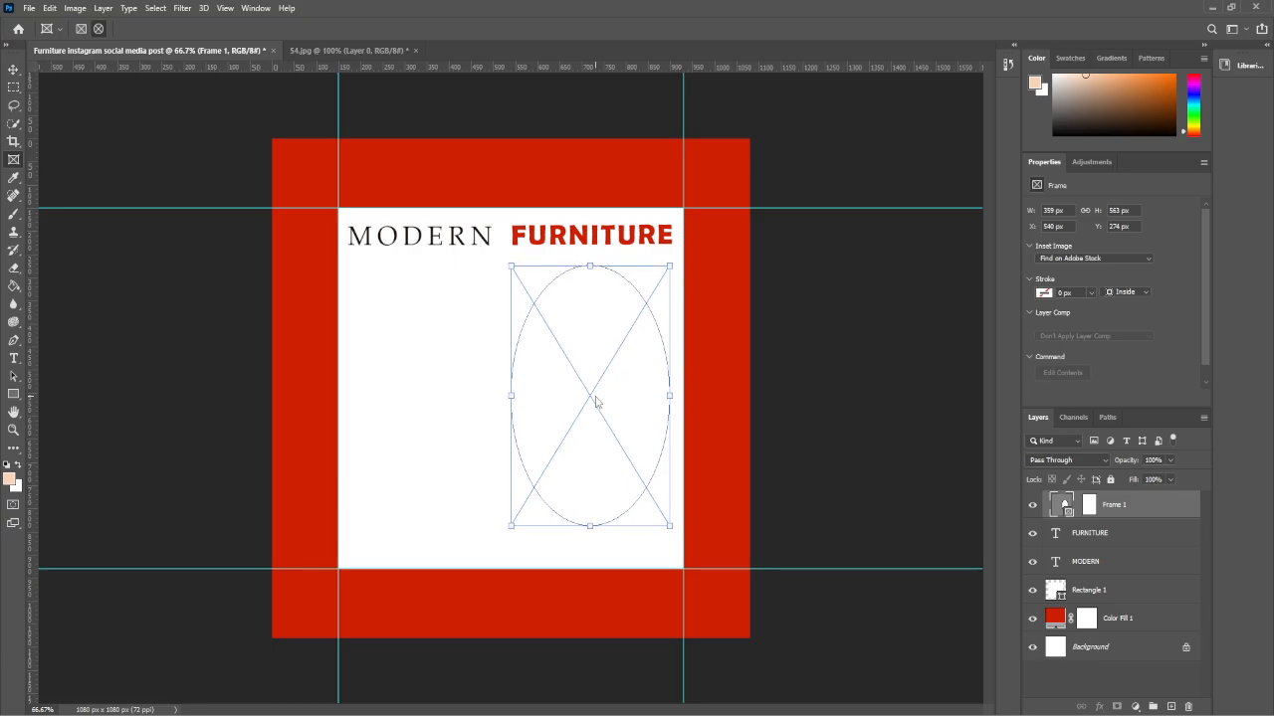
left_click_drag(591, 526, 589, 526)
- Embed image 54 in the elliptical frame, shift it inside to about X 505 px, Y 259 px, and deselect it
left_click(28, 9)
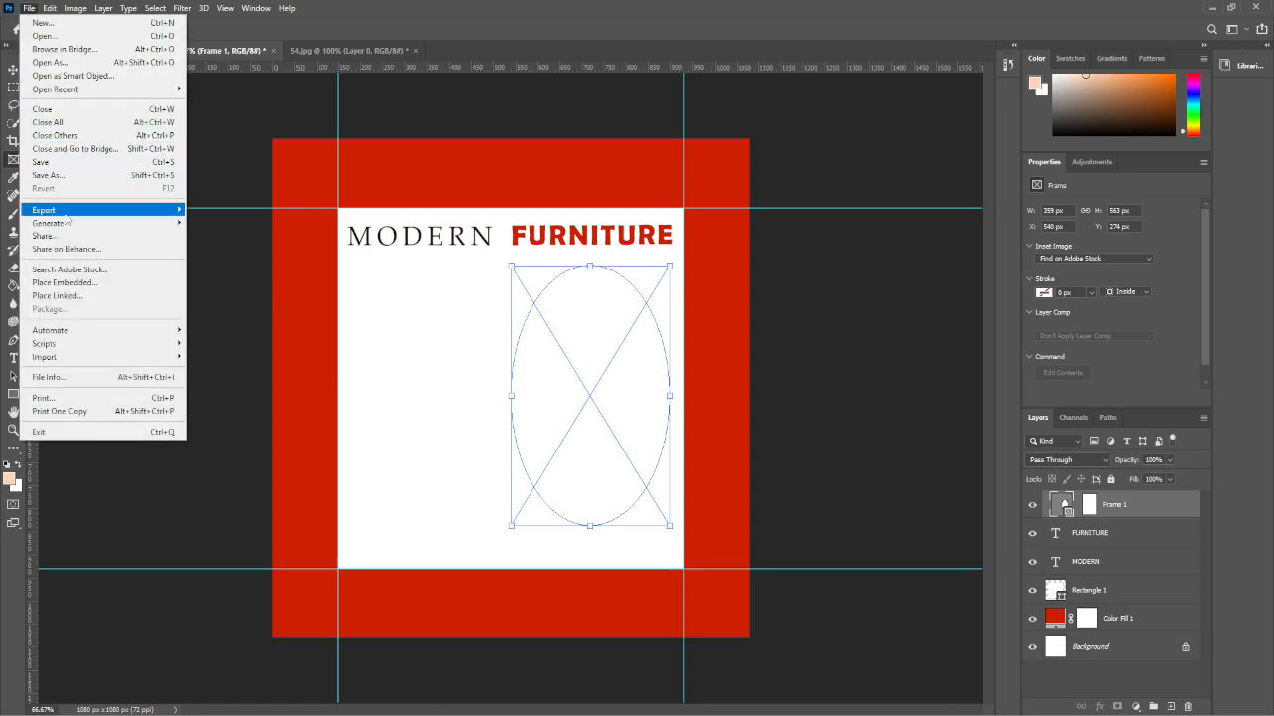
left_click(86, 286)
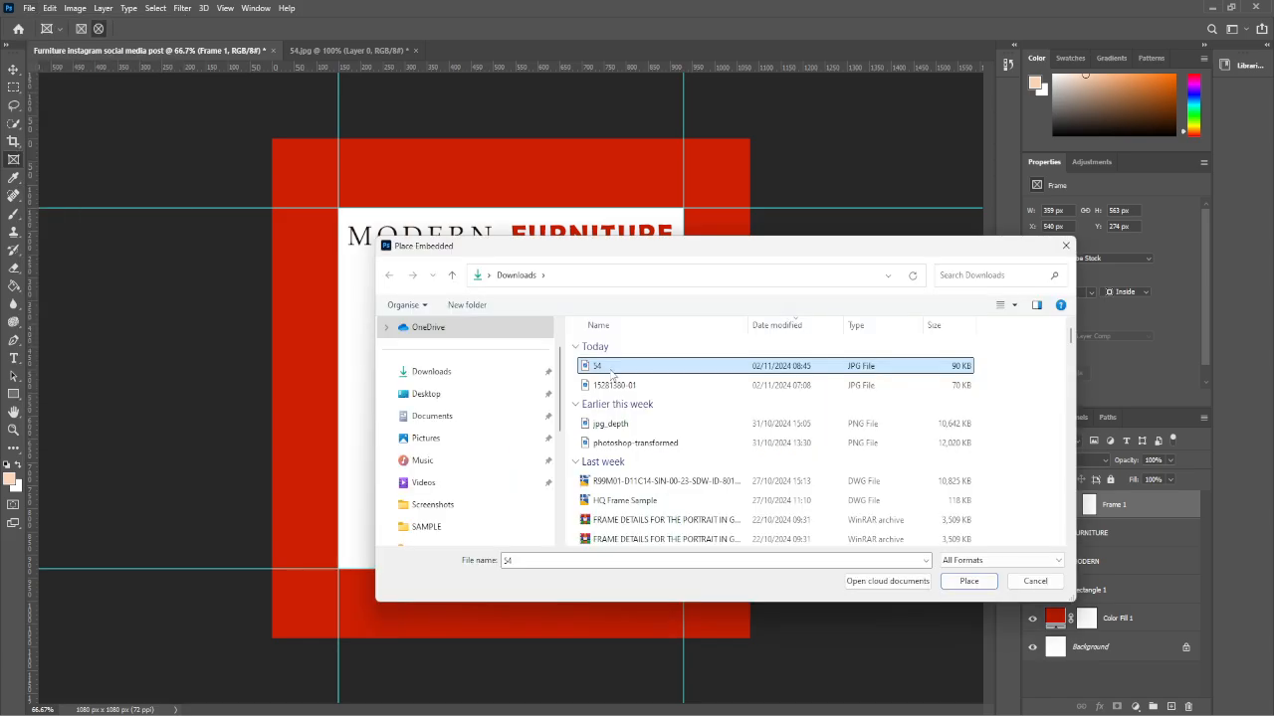
left_click(647, 367)
double_click(652, 368)
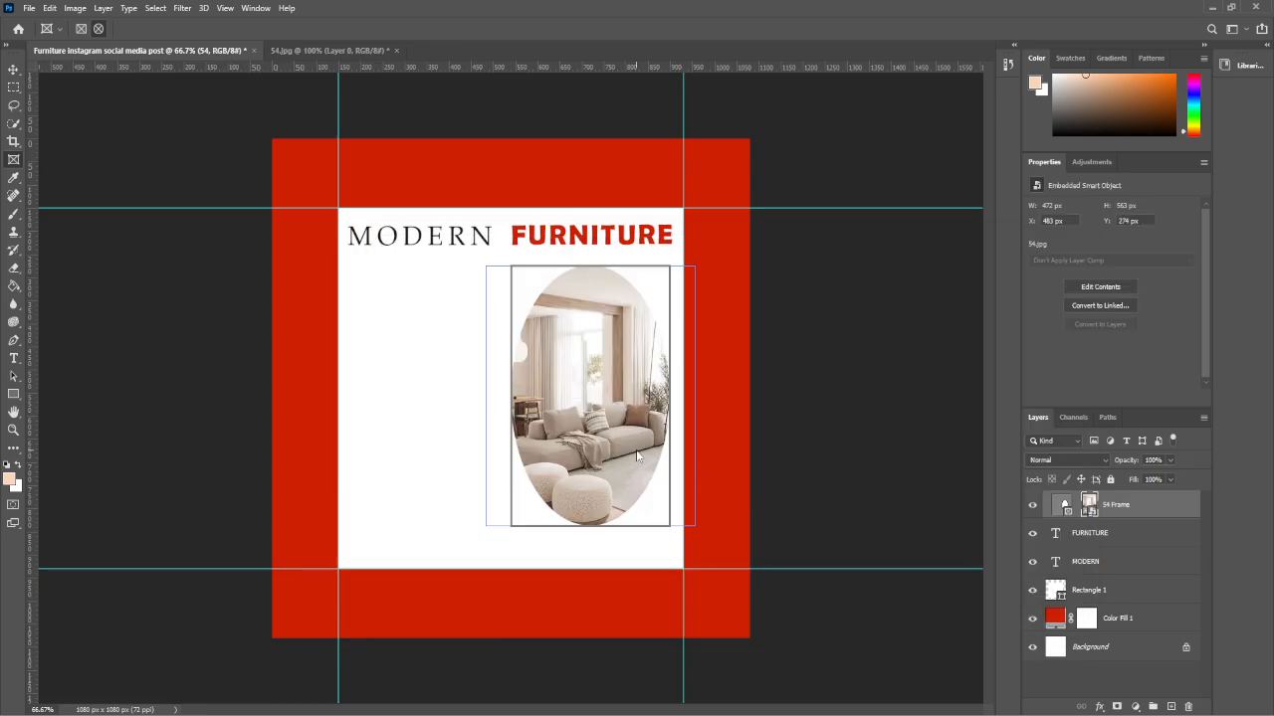
mouse_move(573, 383)
left_mouse_down()
mouse_move(605, 378)
mouse_move(581, 384)
left_mouse_up()
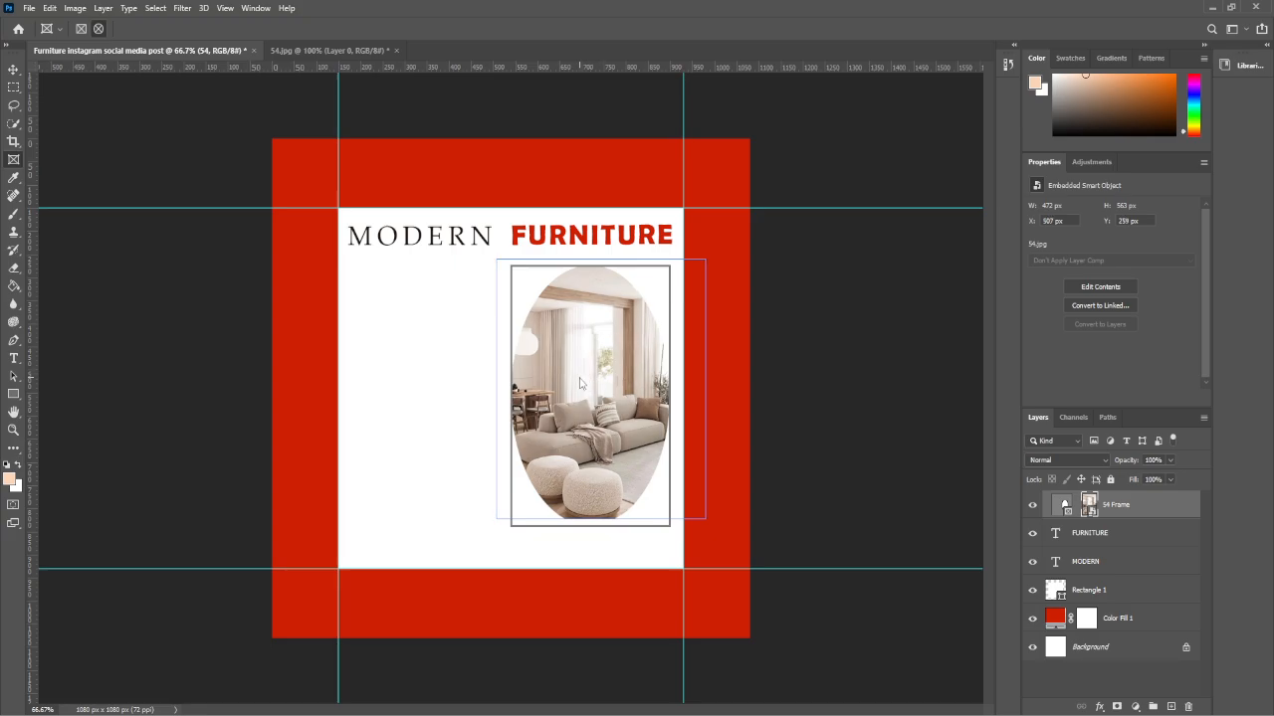
key("Left")
key("Left")
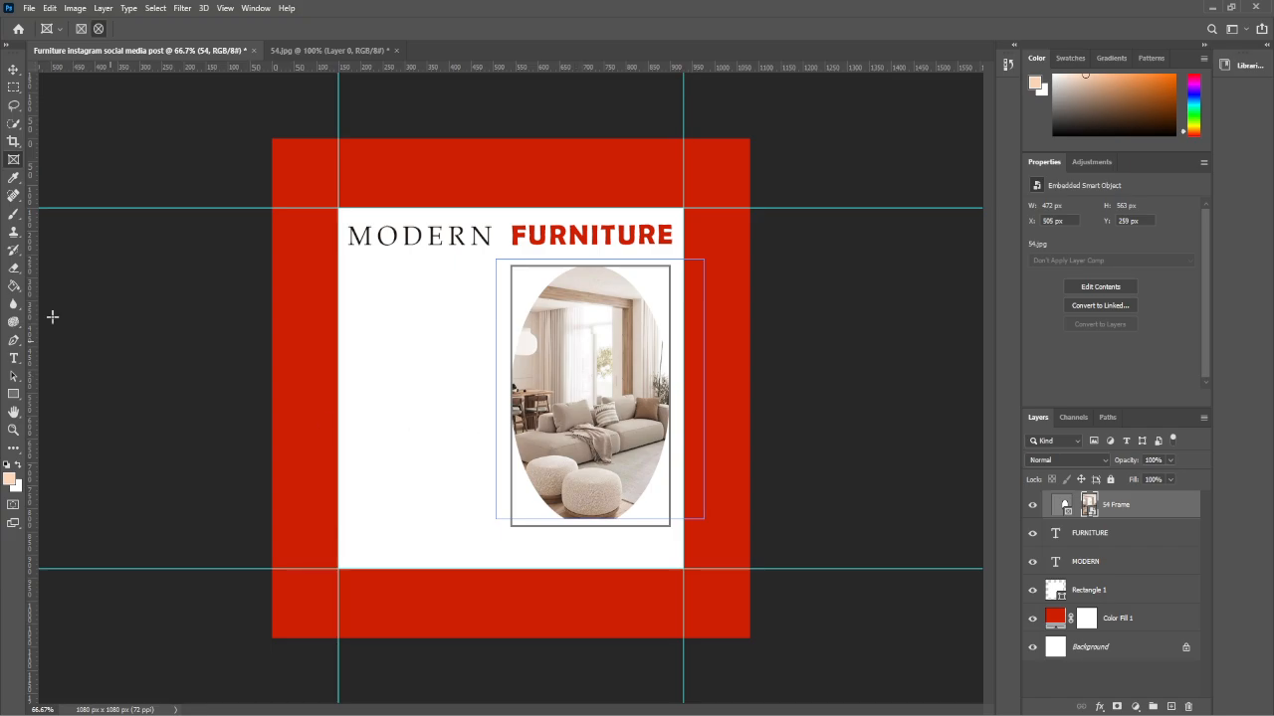
key("v")
left_click(192, 142)
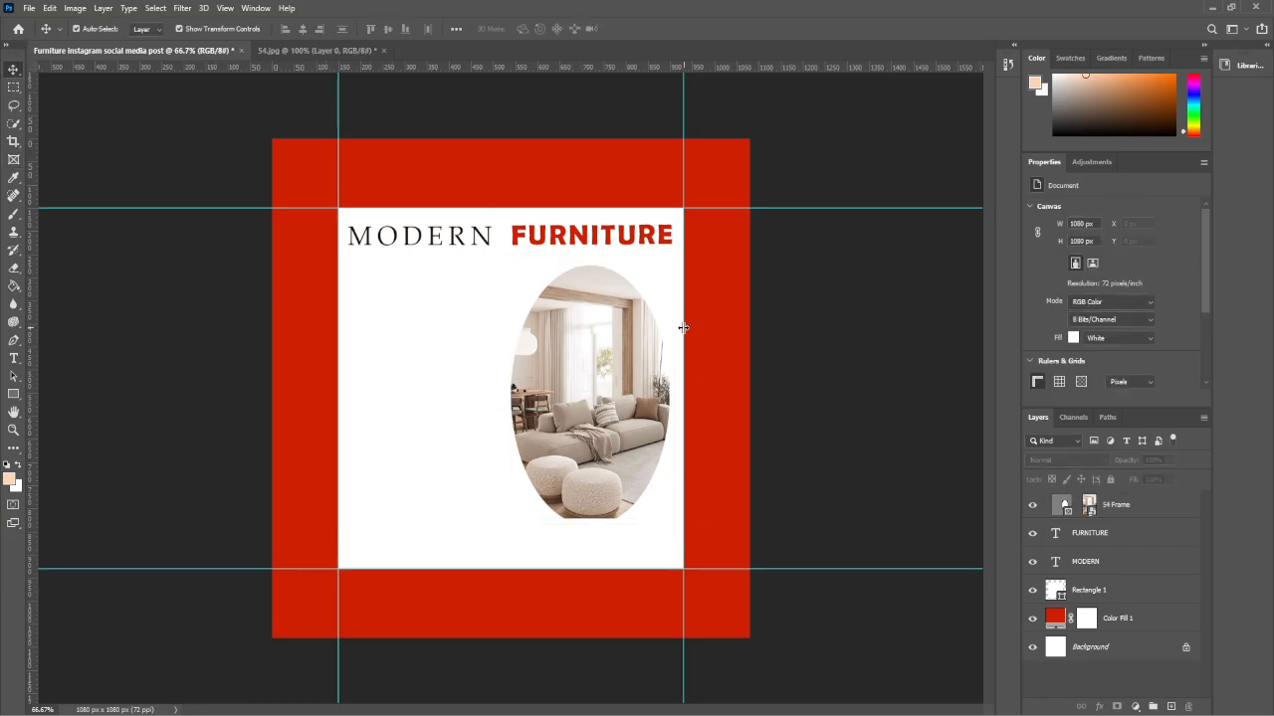
left_click(605, 318)
left_click(794, 330)
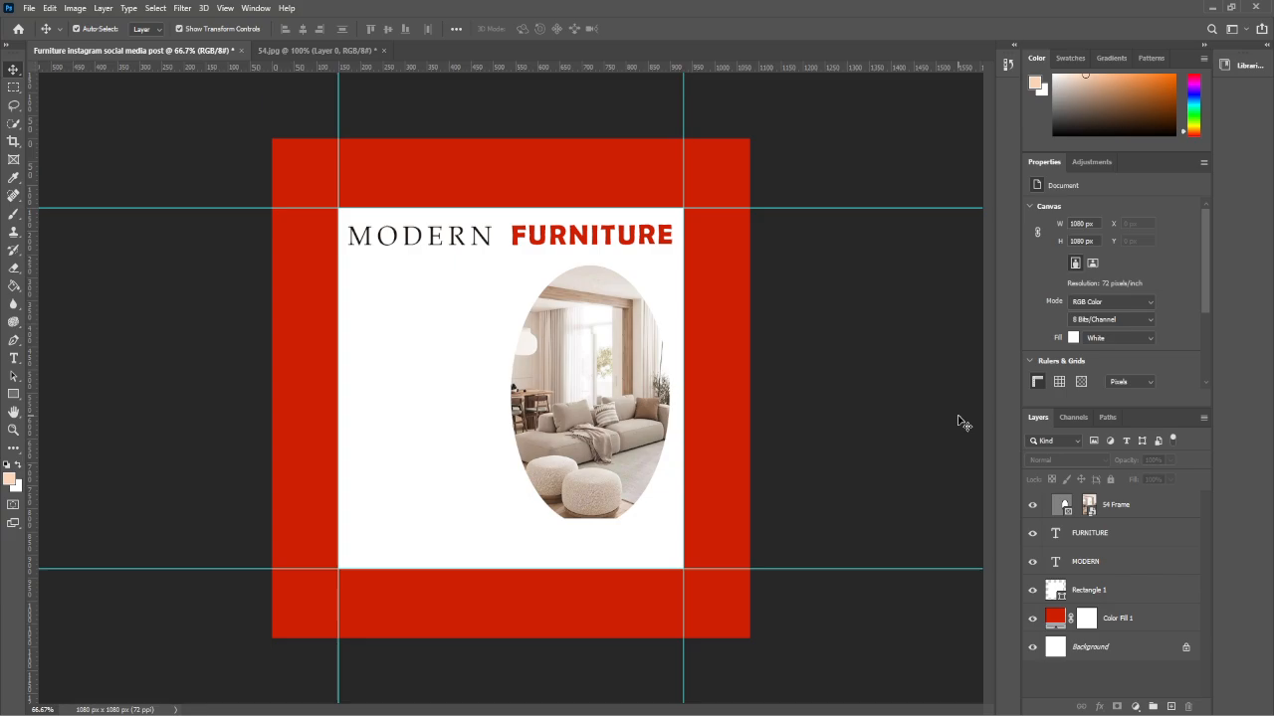
- Add a new empty layer, place it directly beneath the 54 Frame layer and make it active
left_click(1171, 705)
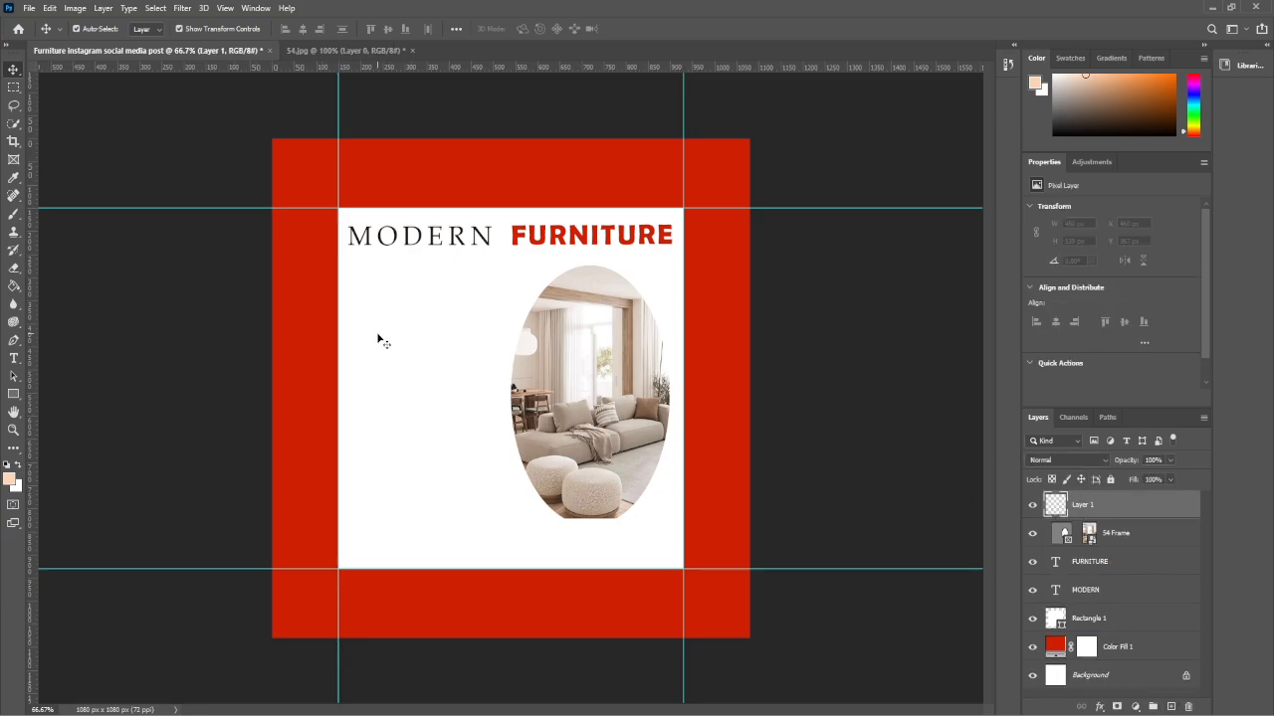
left_click_drag(1105, 534, 1094, 499)
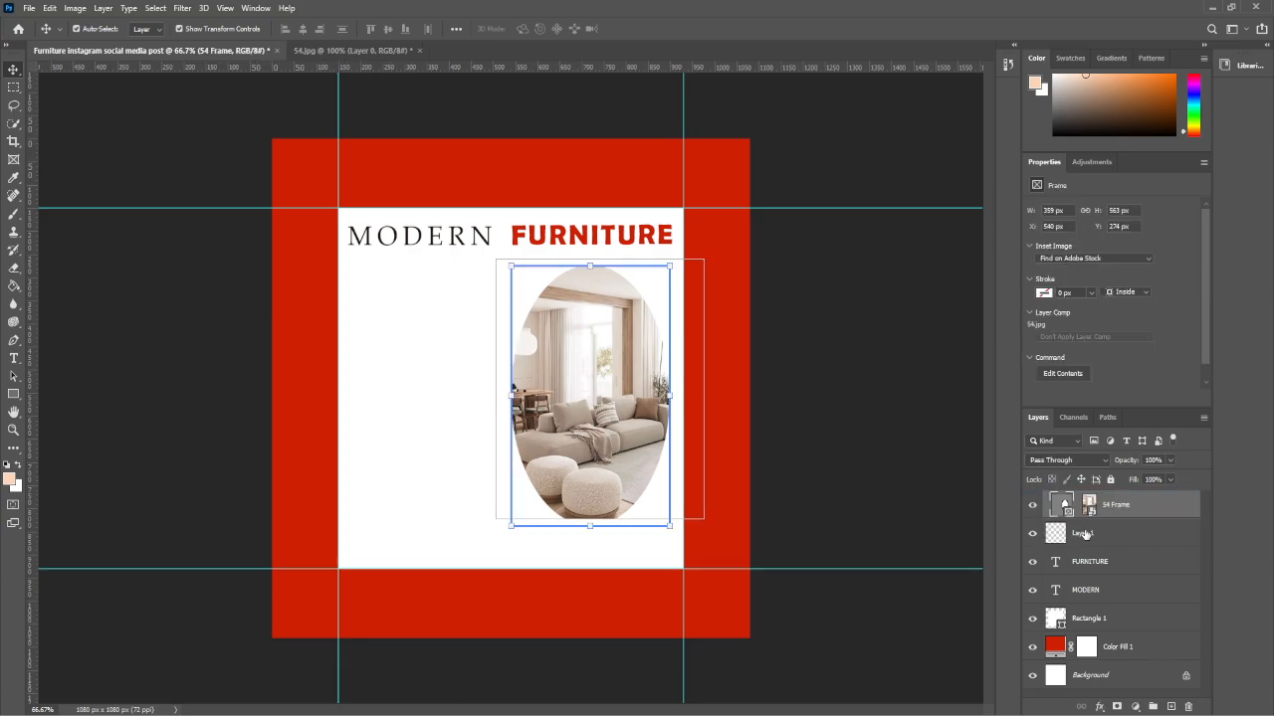
left_click(1099, 535)
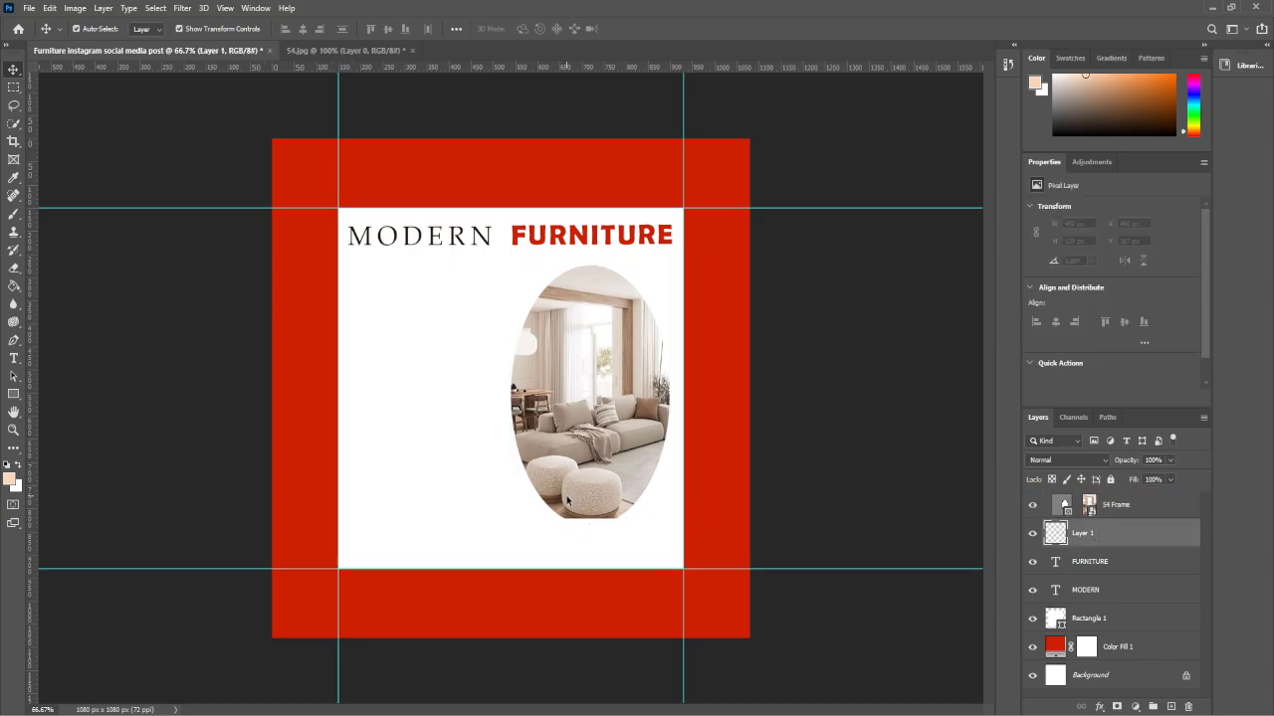
- Set up a Soft Round brush at 300 px with black (000000) as the foreground color
key("b")
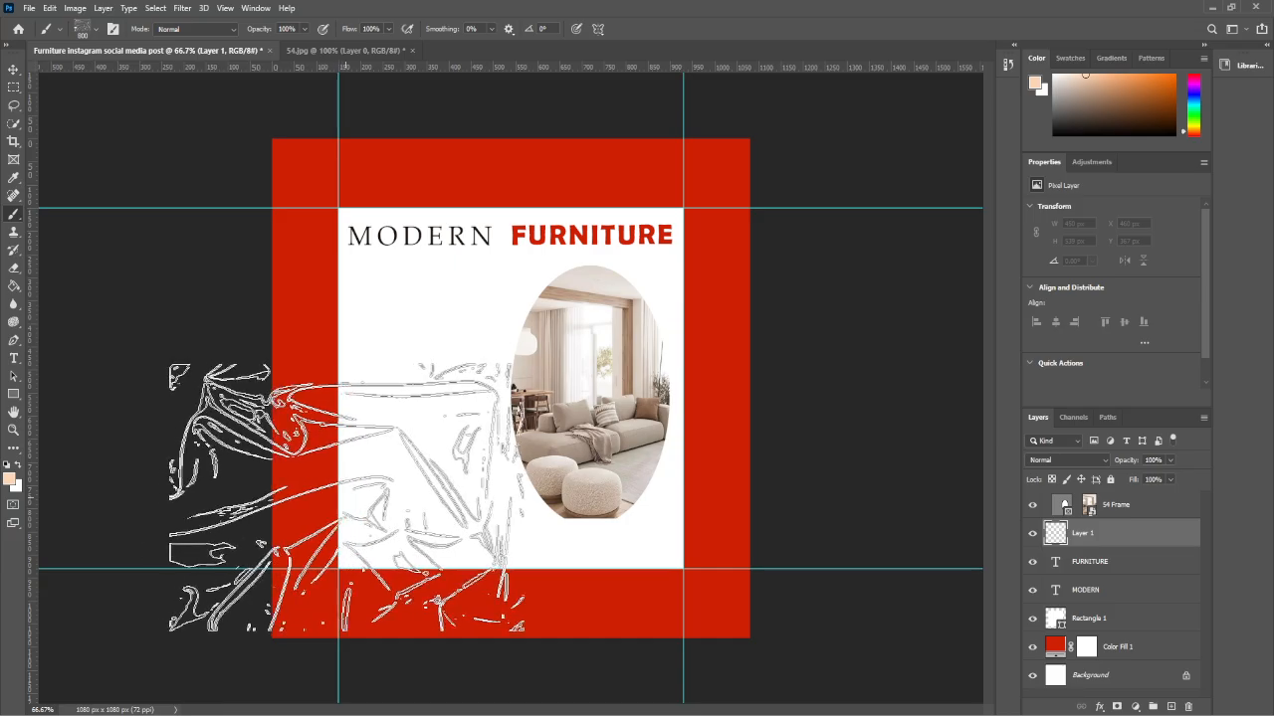
right_click(16, 220)
left_click(66, 216)
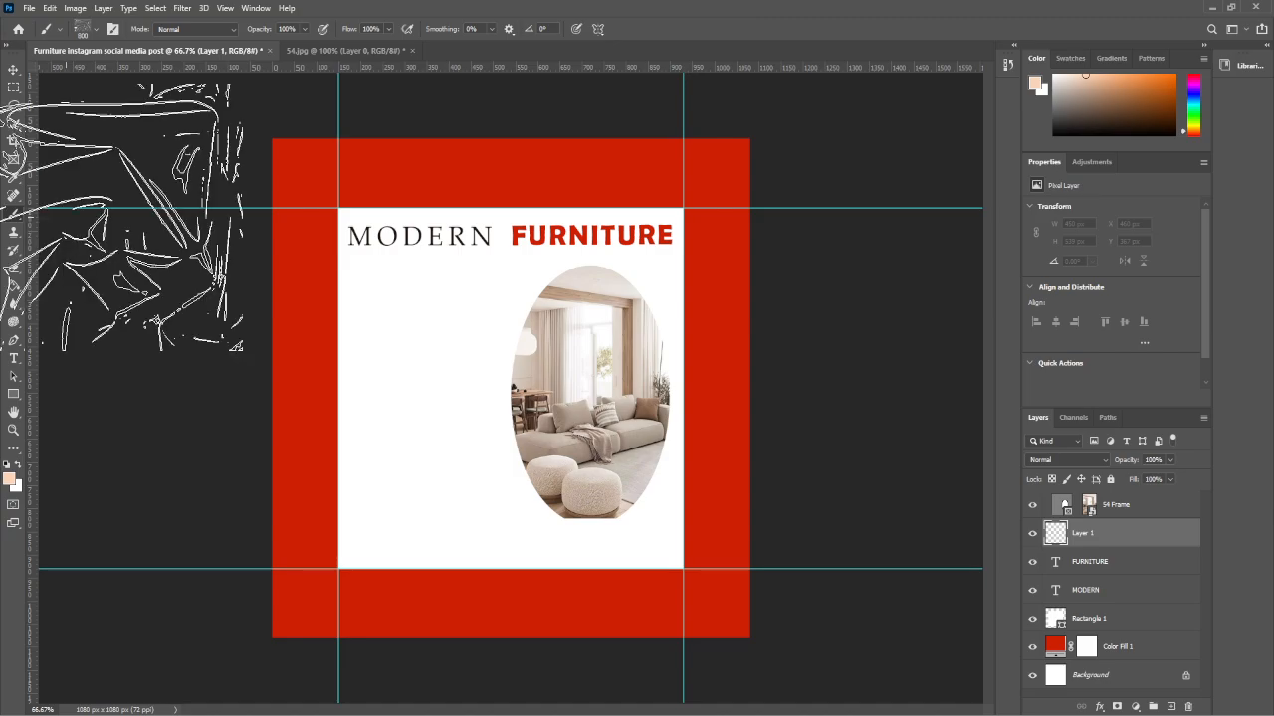
left_click(97, 30)
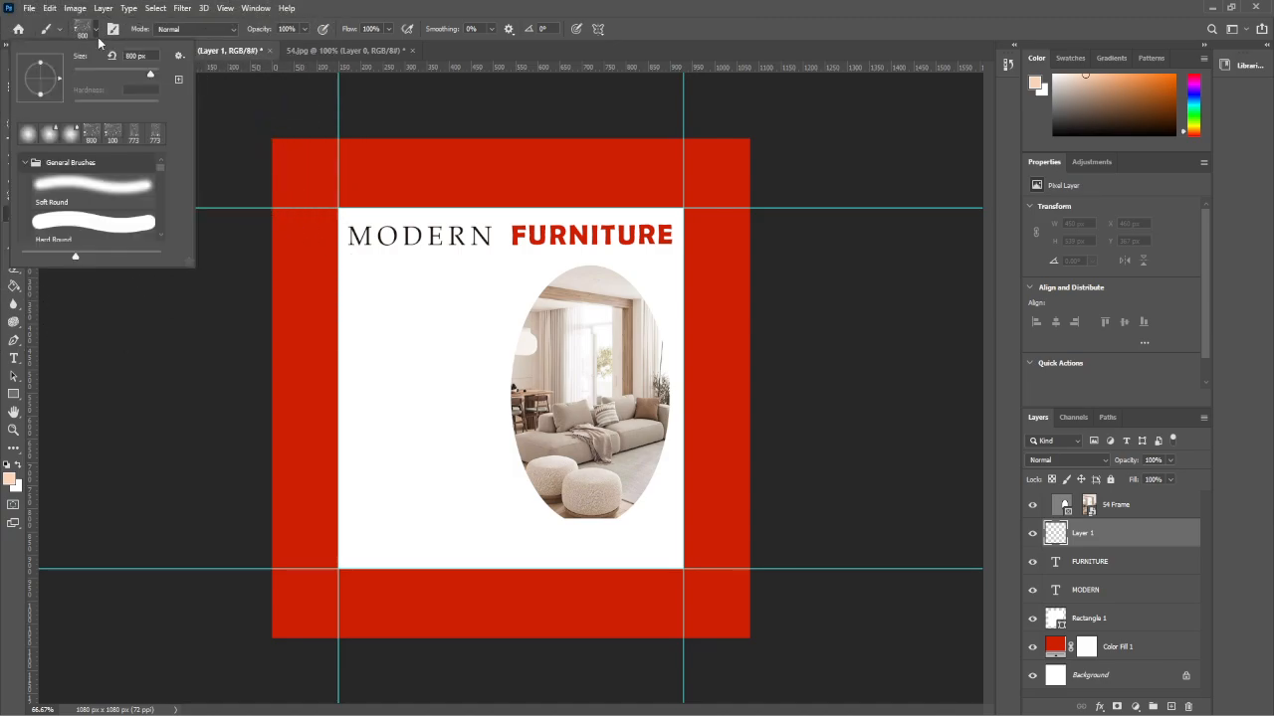
left_click(79, 192)
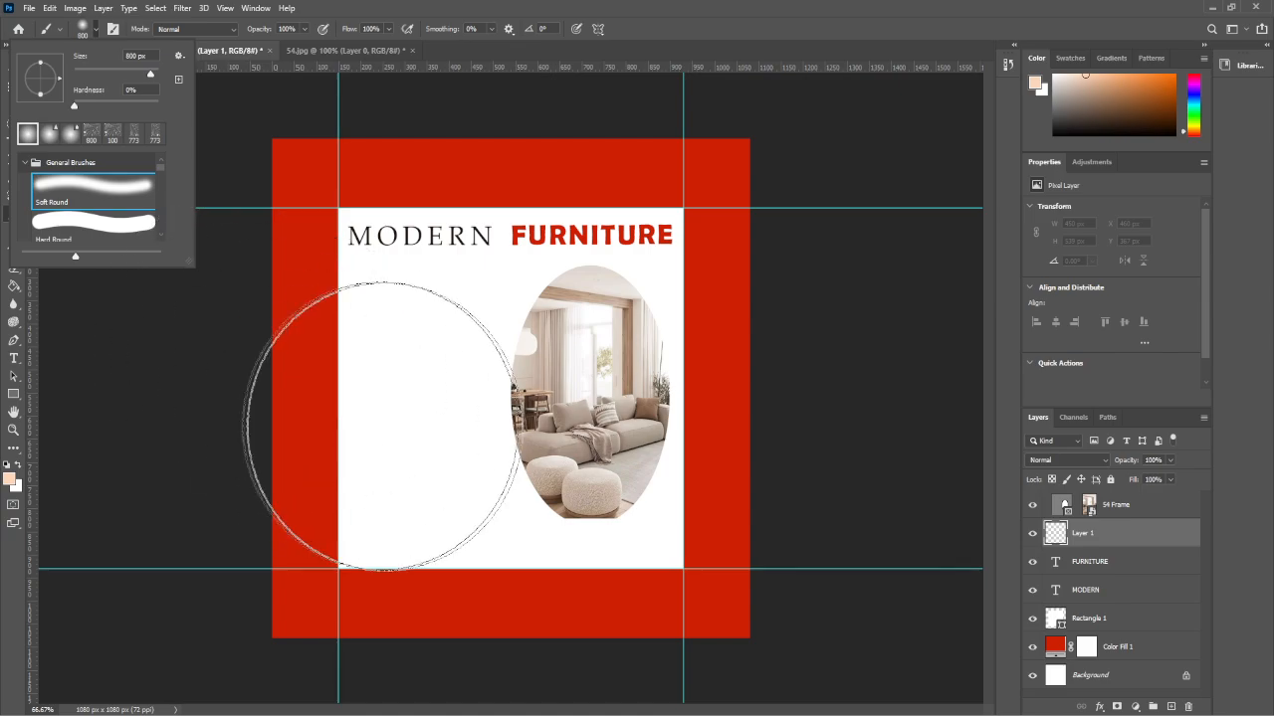
left_click(12, 481)
left_click_drag(1047, 507, 1090, 527)
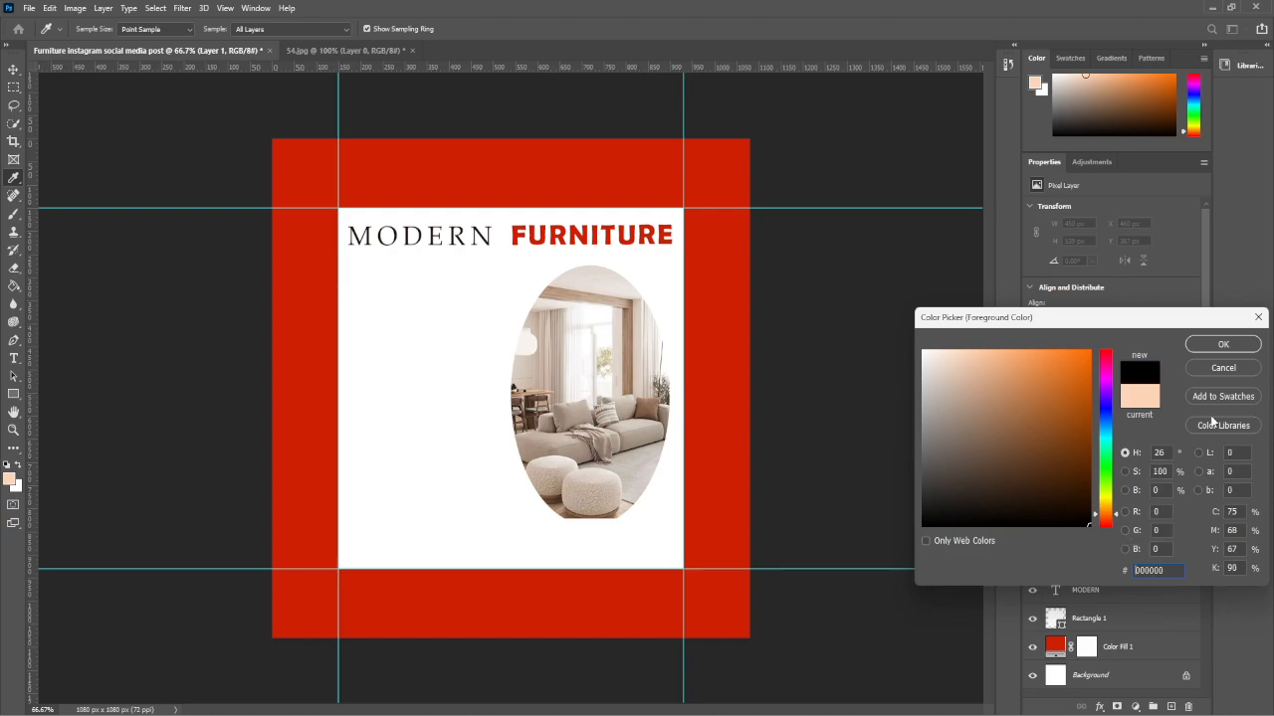
left_click(1234, 349)
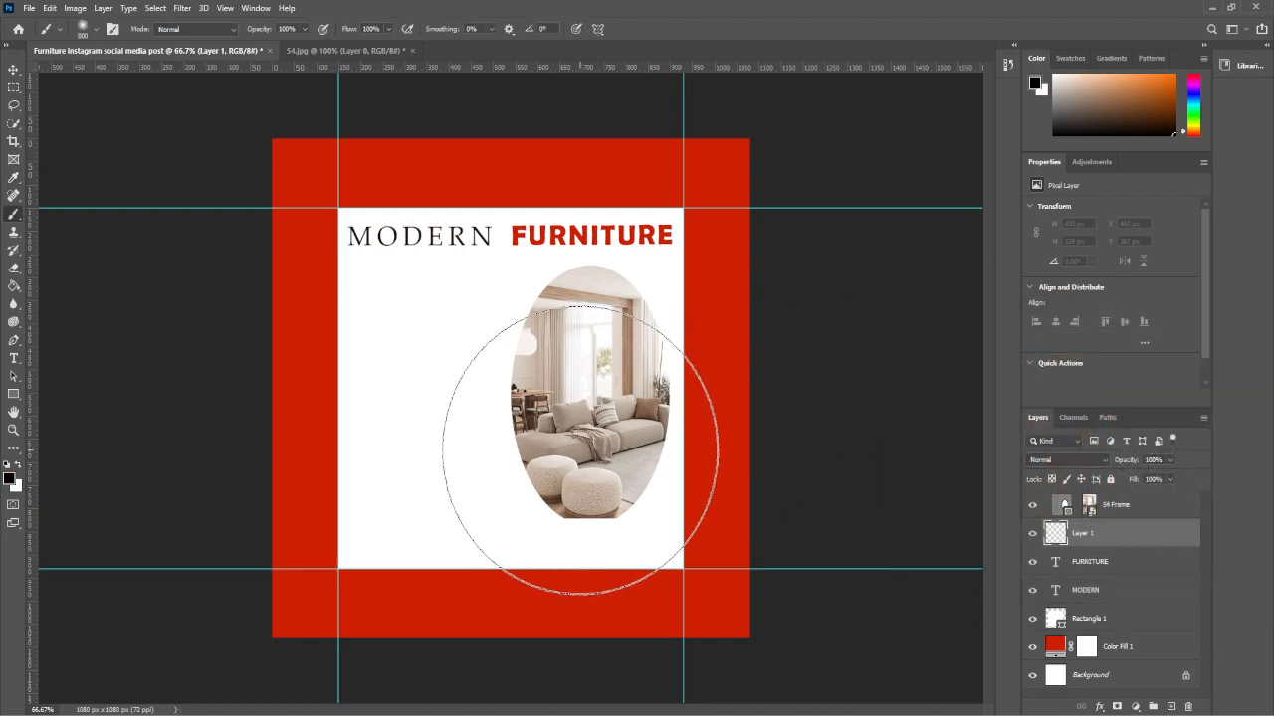
key("bracketleft")
key("bracketleft")
key("bracketleft")
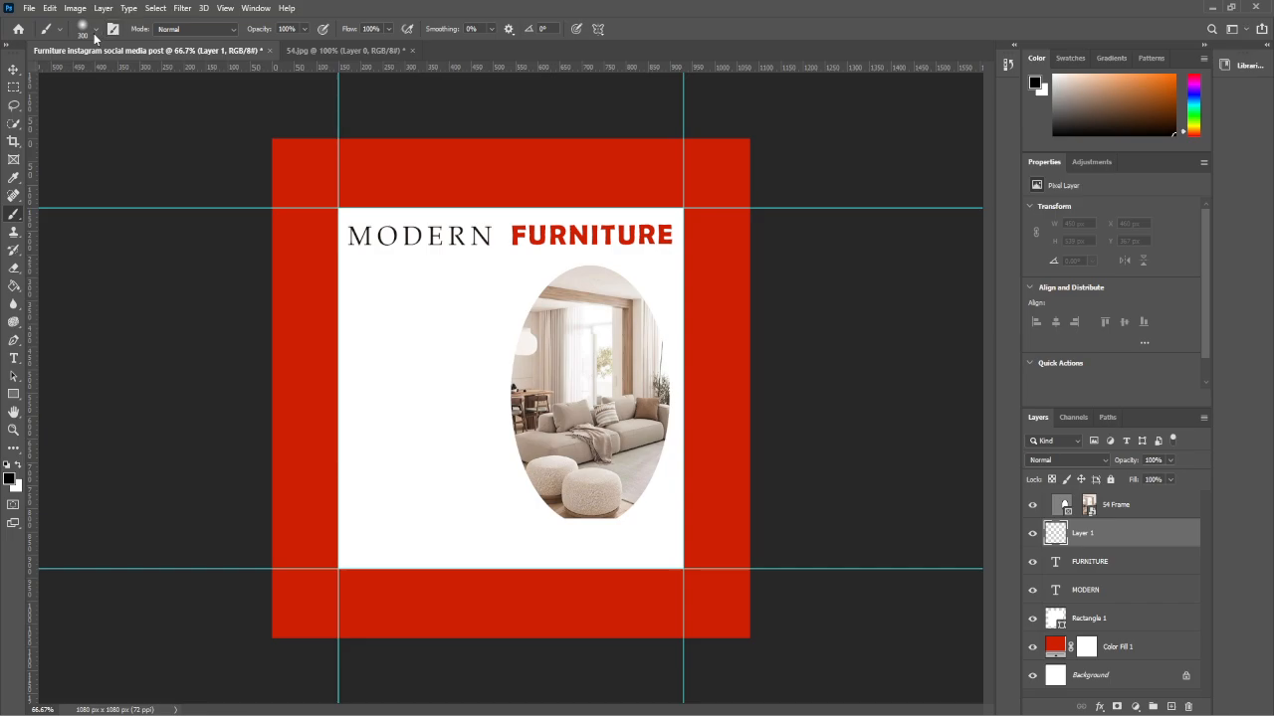
- Paint a soft black spot below the oval photo and flatten it into a ground shadow about 473 × 54 px
left_click_drag(552, 533, 562, 585)
left_click(18, 70)
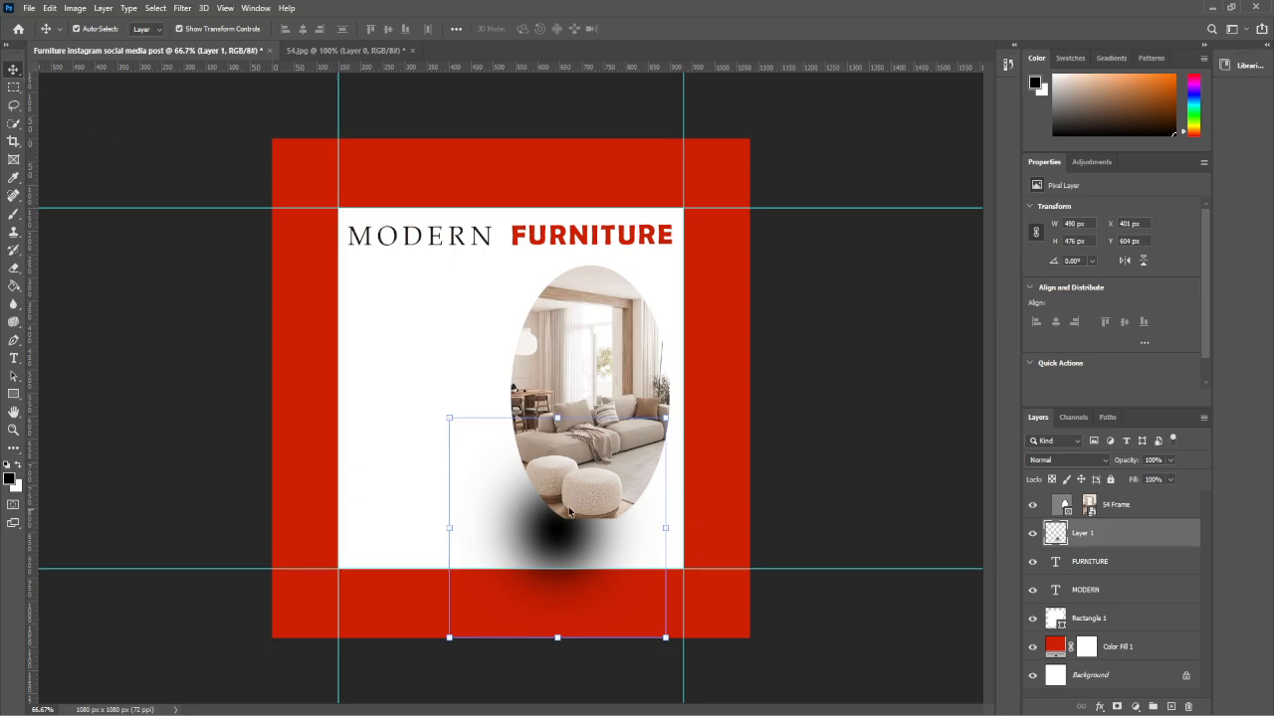
left_click_drag(557, 417, 605, 520)
key("Return")
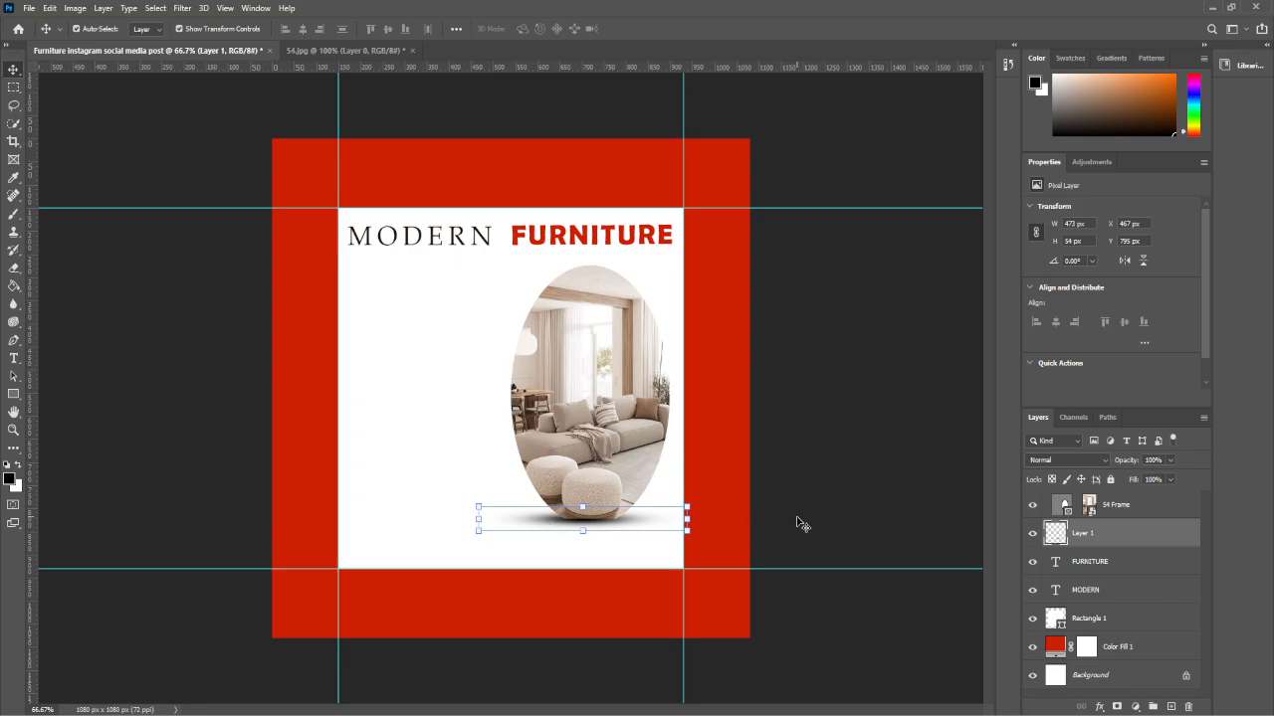
- Nudge the shadow beneath the oval photo to X 471 px, Y 795 px and deselect it
key("Down")
key("Down")
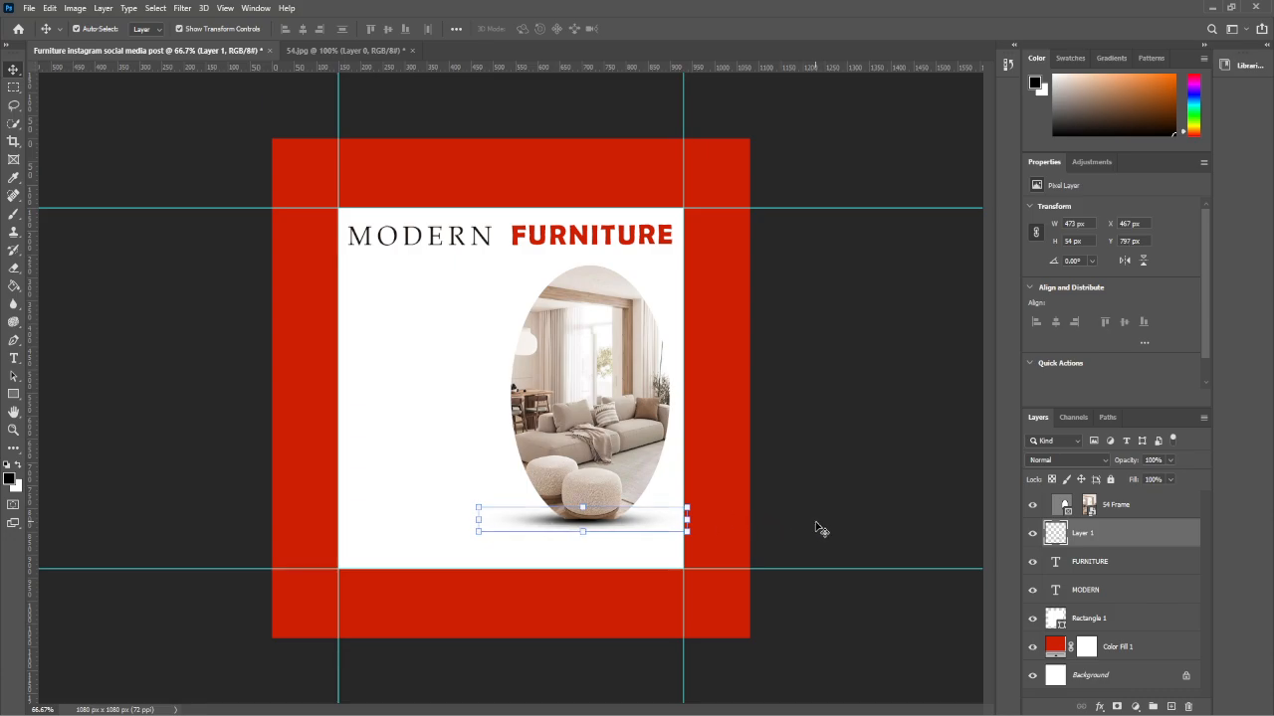
key("Up")
key("Up")
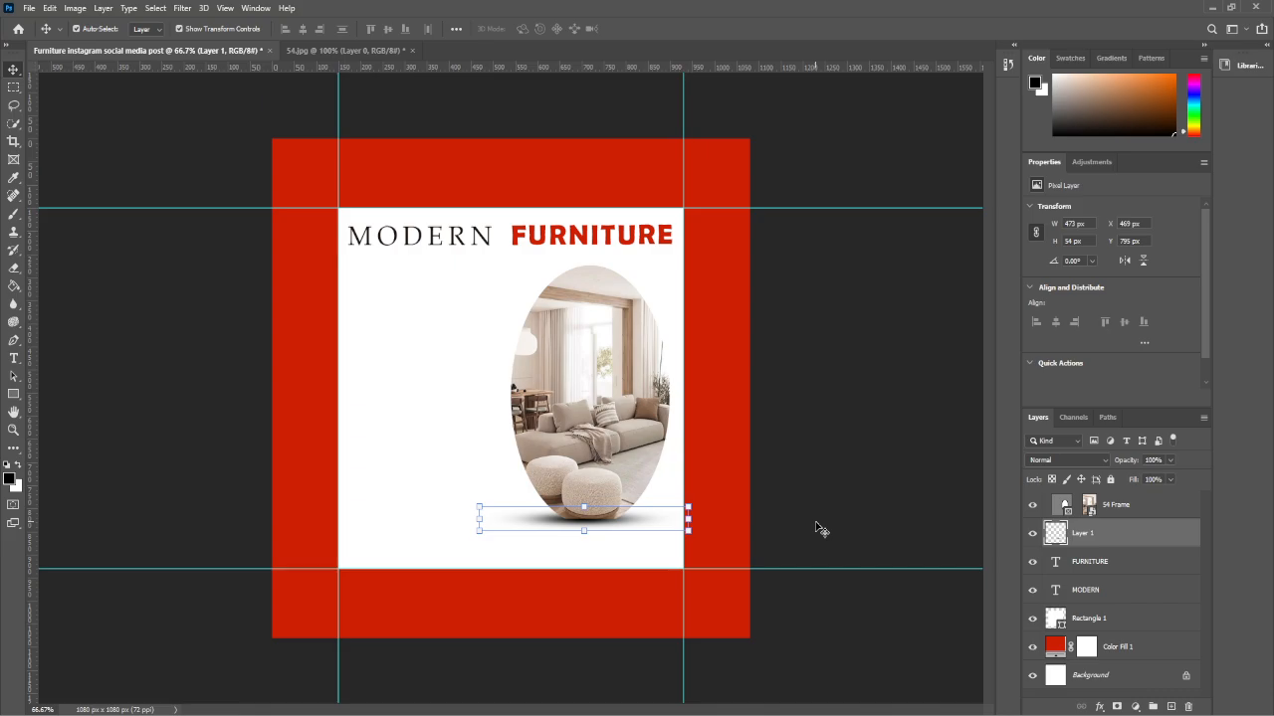
left_click(182, 258)
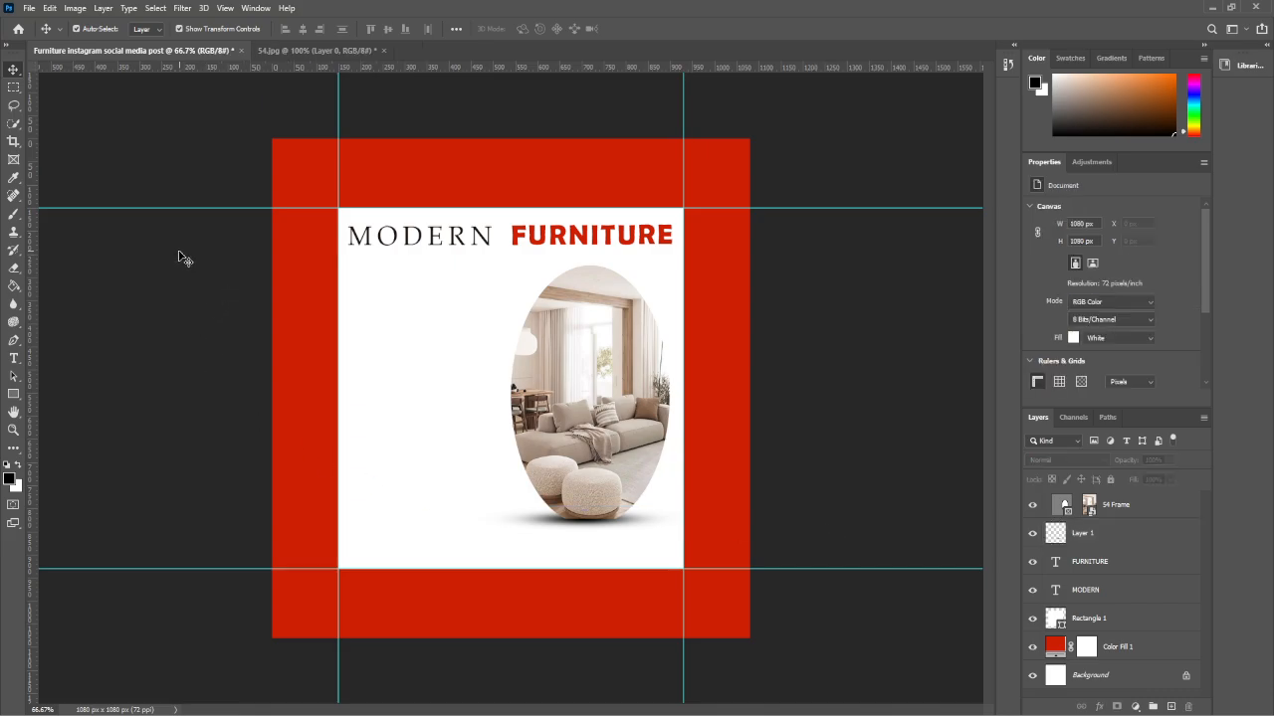
left_click(652, 519)
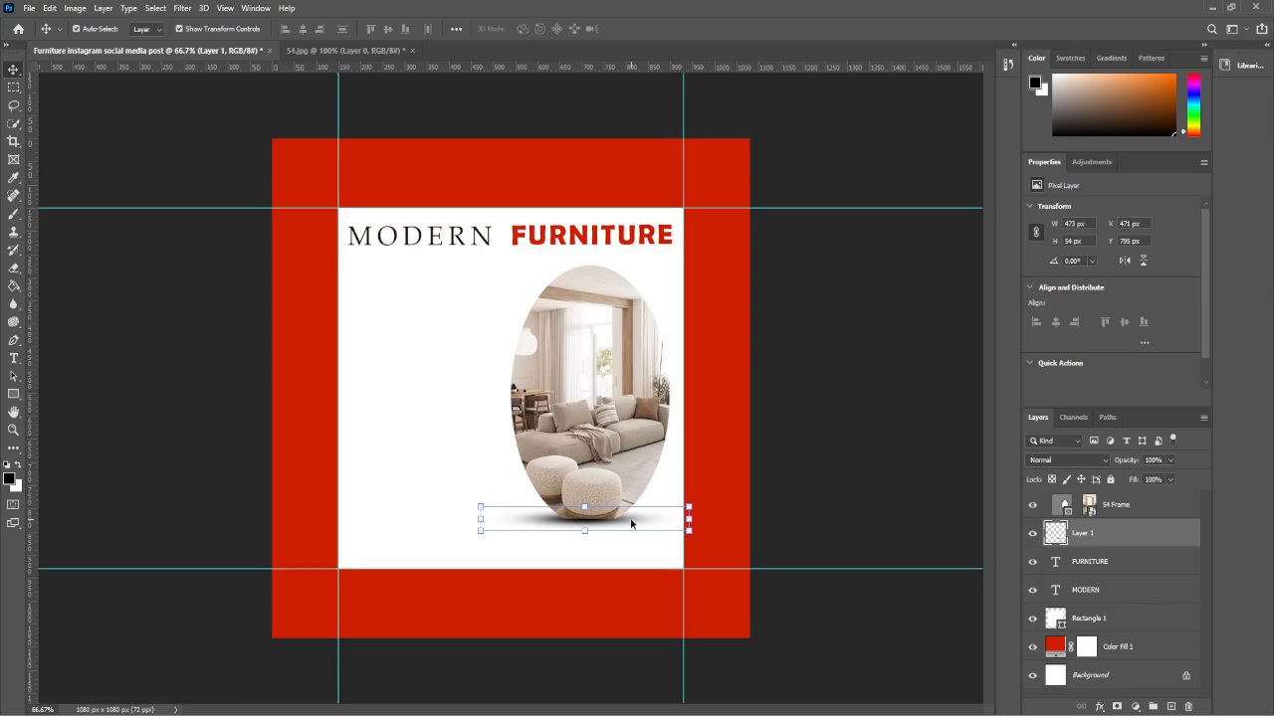
left_click(842, 483)
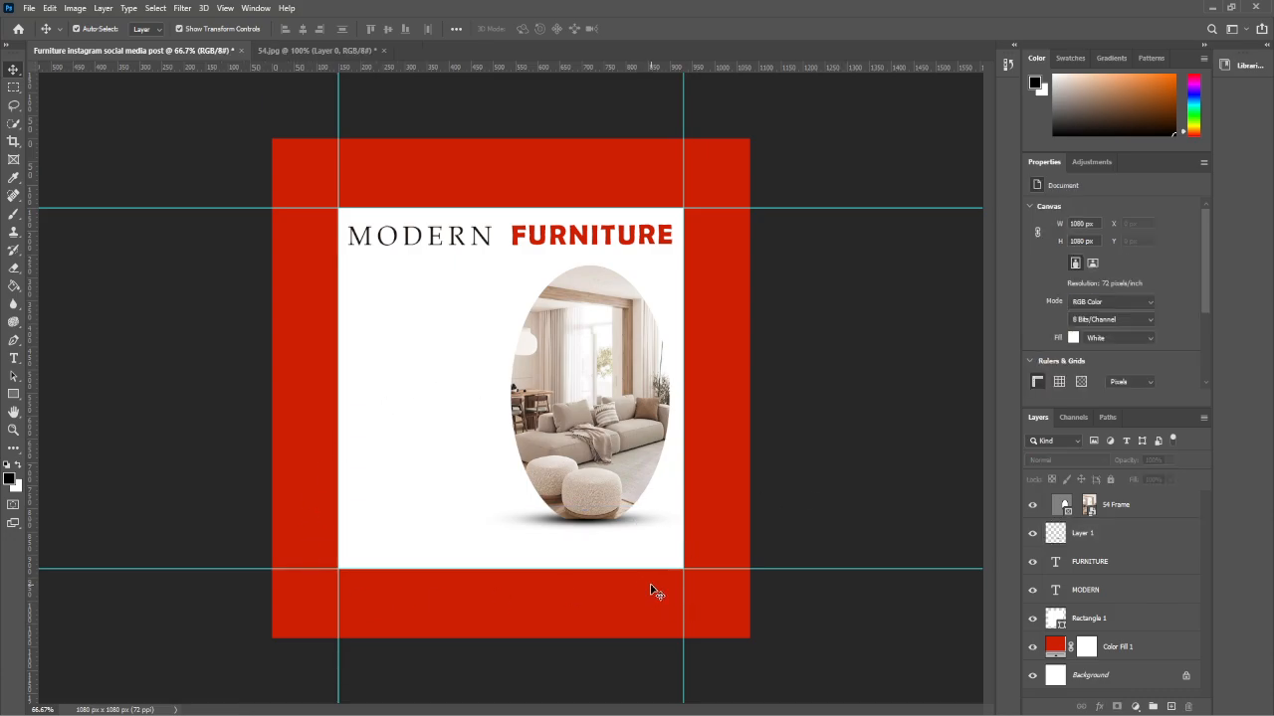
- Add the text BEST beneath the MODERN heading and scale it up to about 93 pt
key("t")
left_click(361, 293)
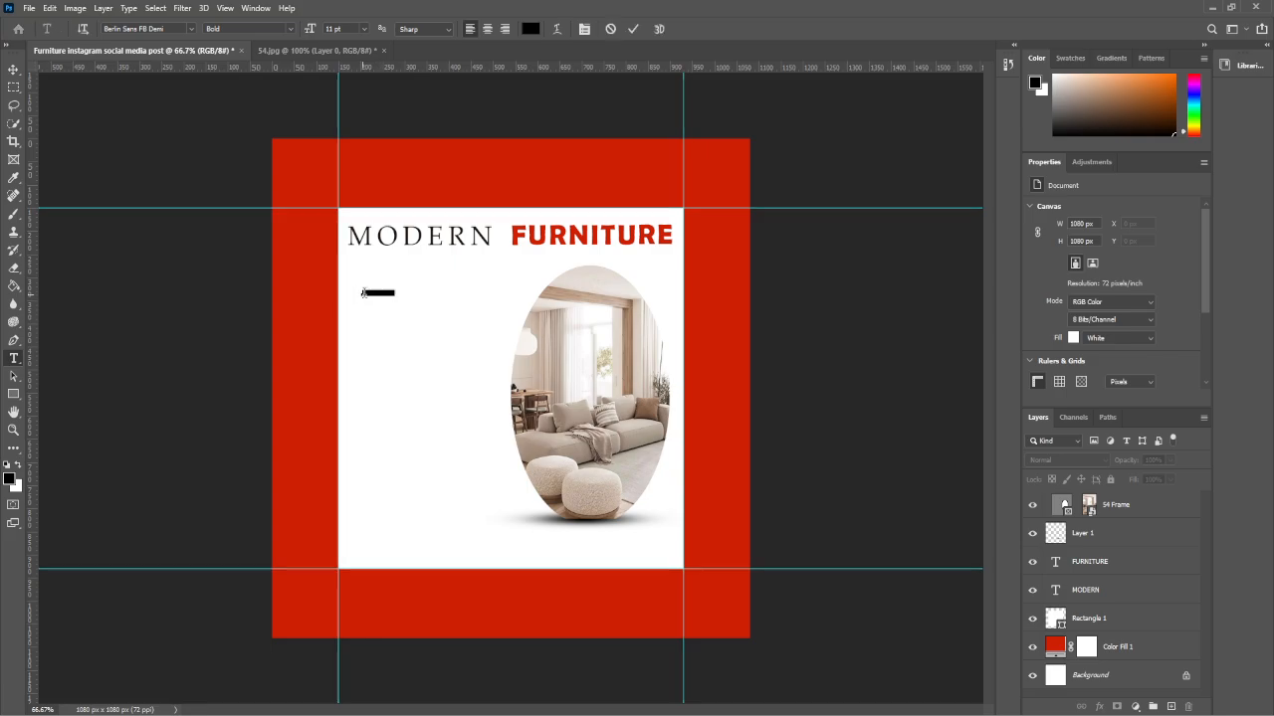
key("BackSpace")
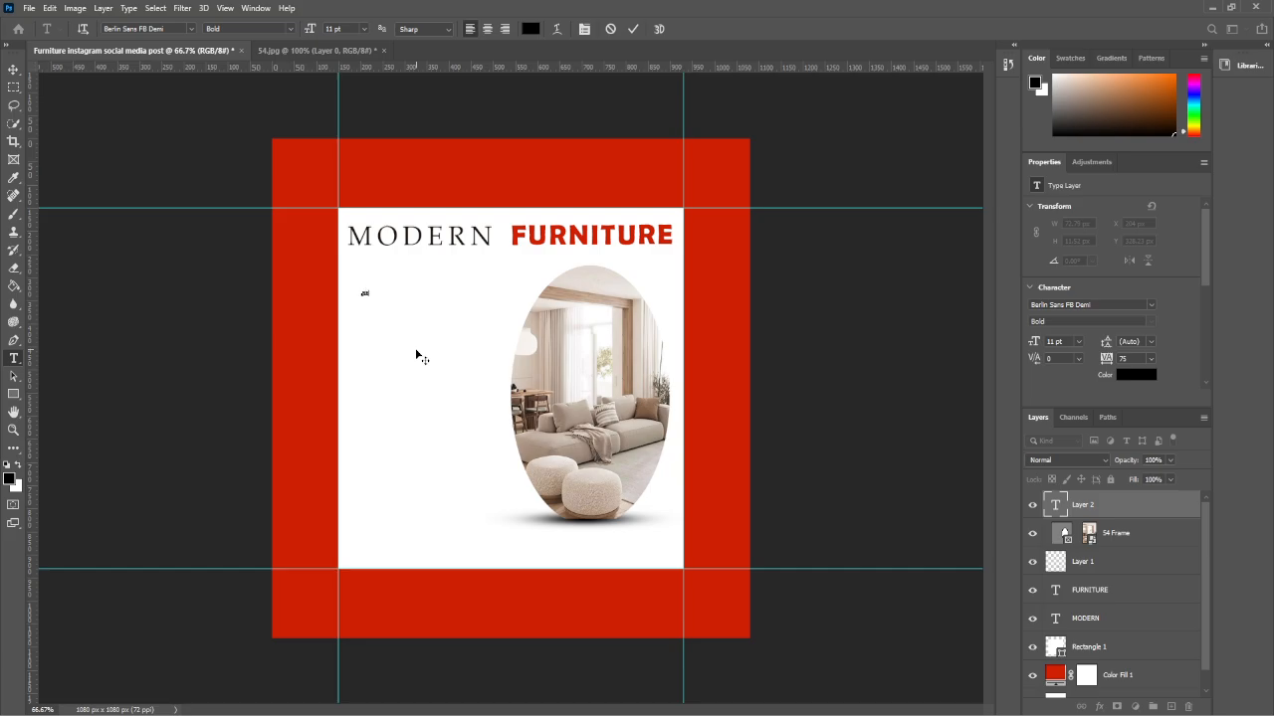
key("ctrl+Return")
key("v")
key("ctrl+t")
left_click_drag(378, 298, 469, 309)
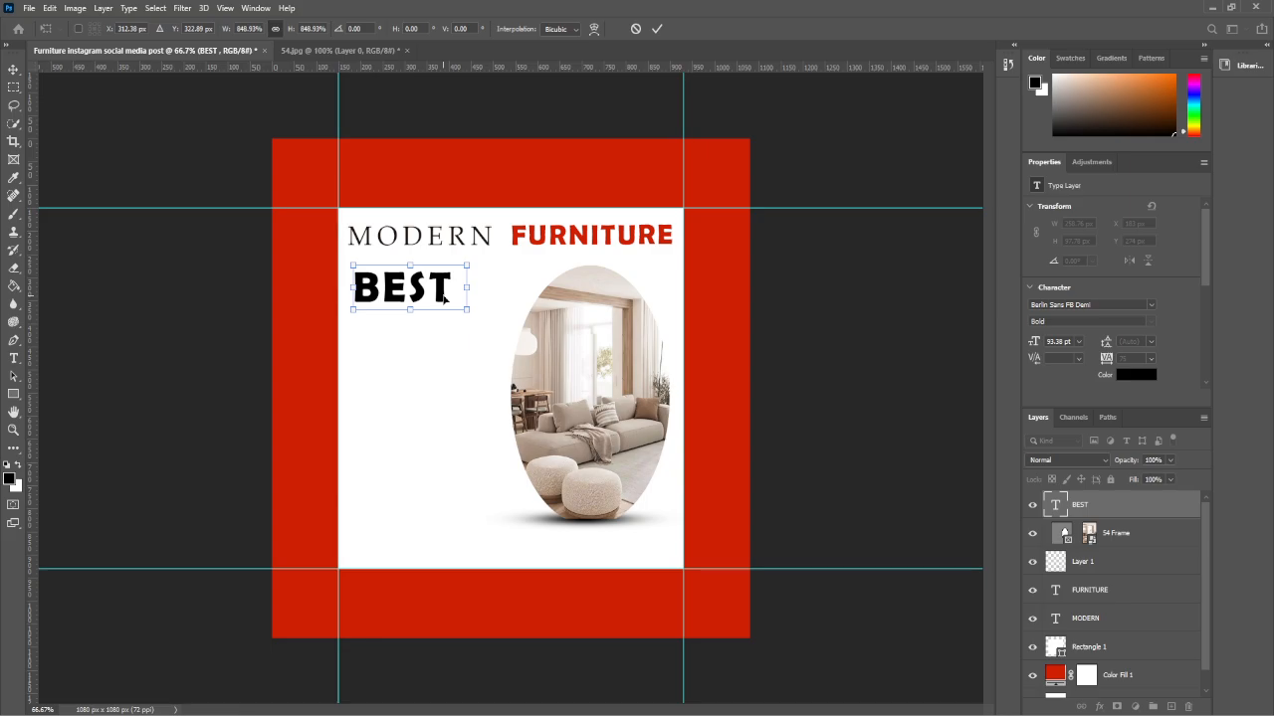
key("Return")
- Change the BEST text to Book Antiqua Bold and move it beneath MODERN to about X 171 px, Y 263 px
double_click(443, 294)
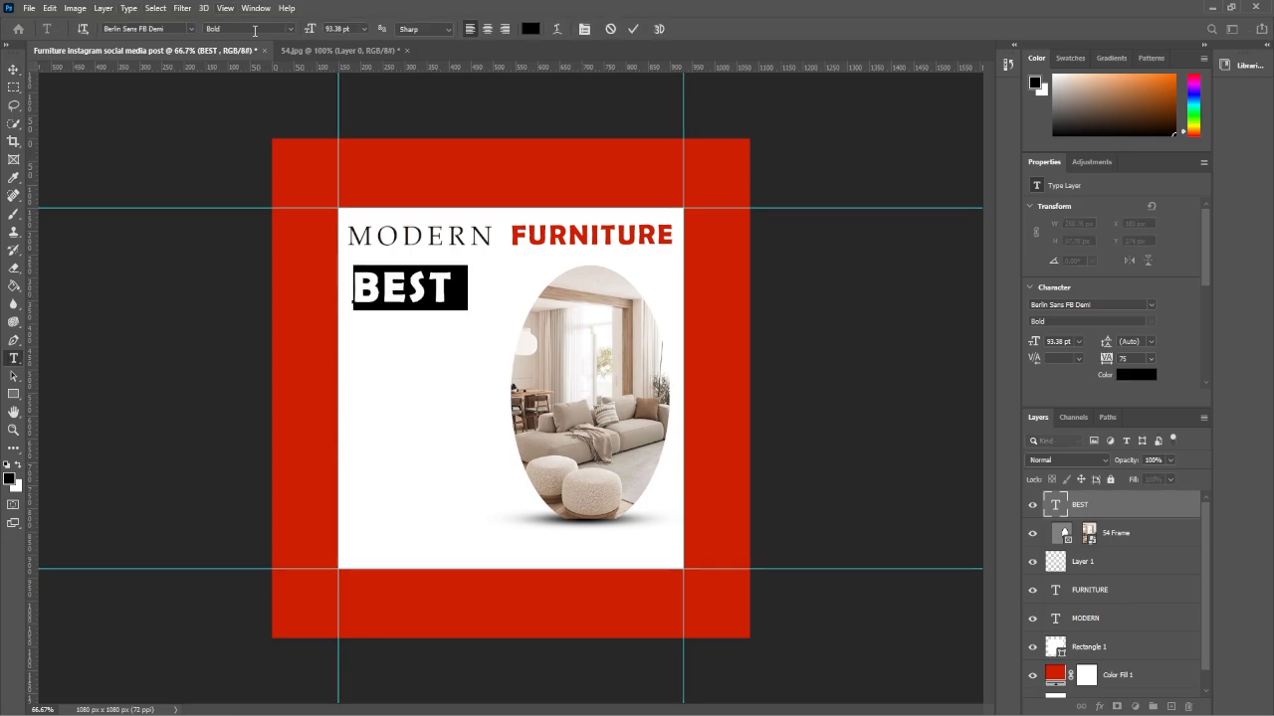
left_click(190, 29)
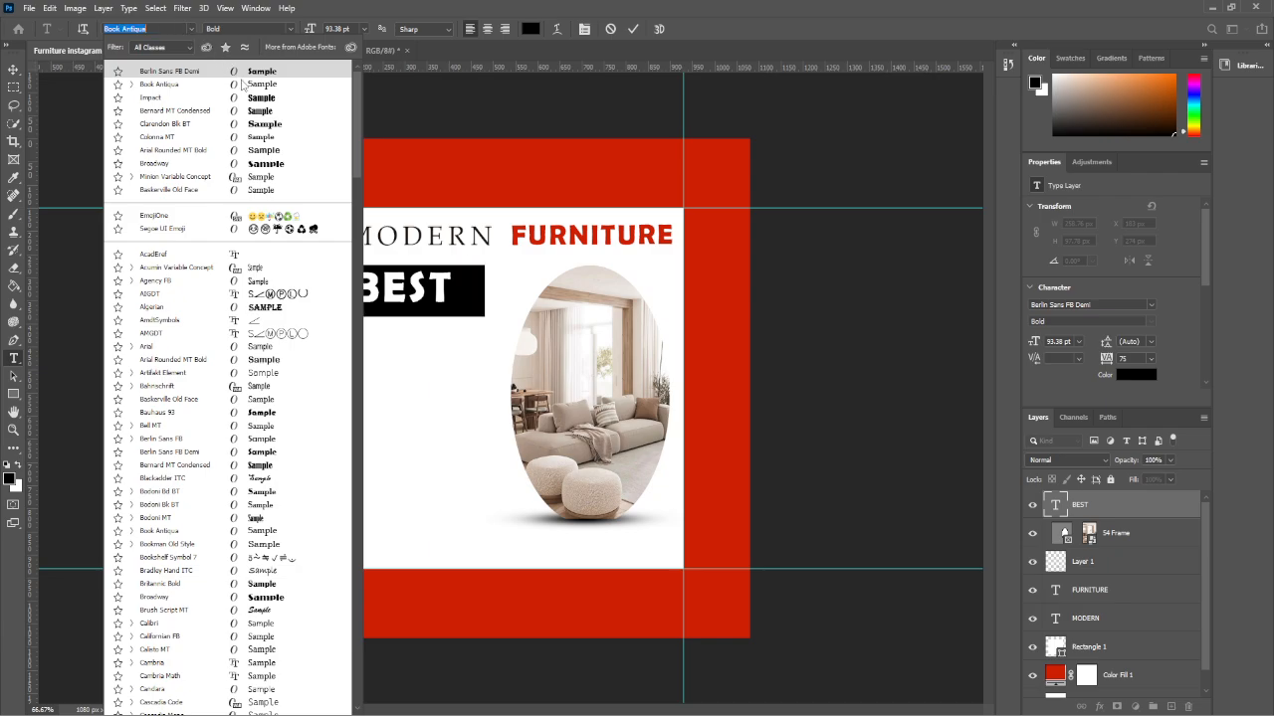
left_click(255, 94)
left_click(200, 236)
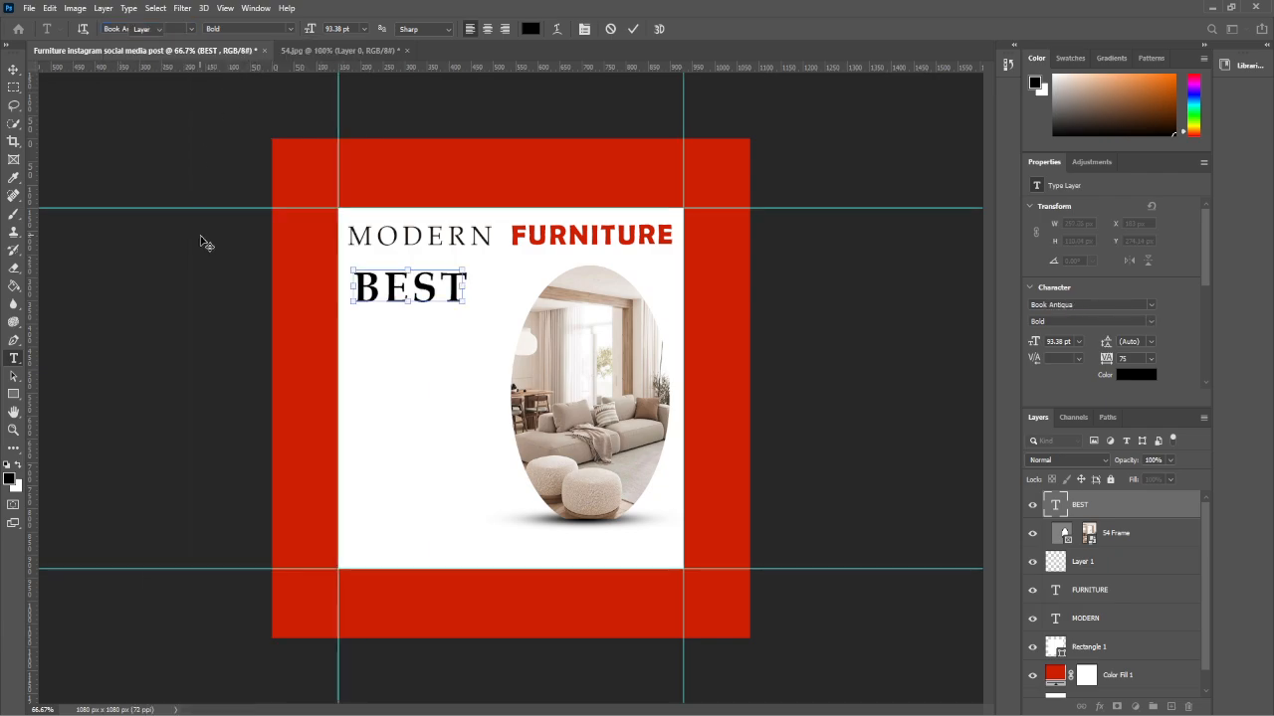
key("v")
left_click(181, 332)
left_click_drag(365, 290, 355, 287)
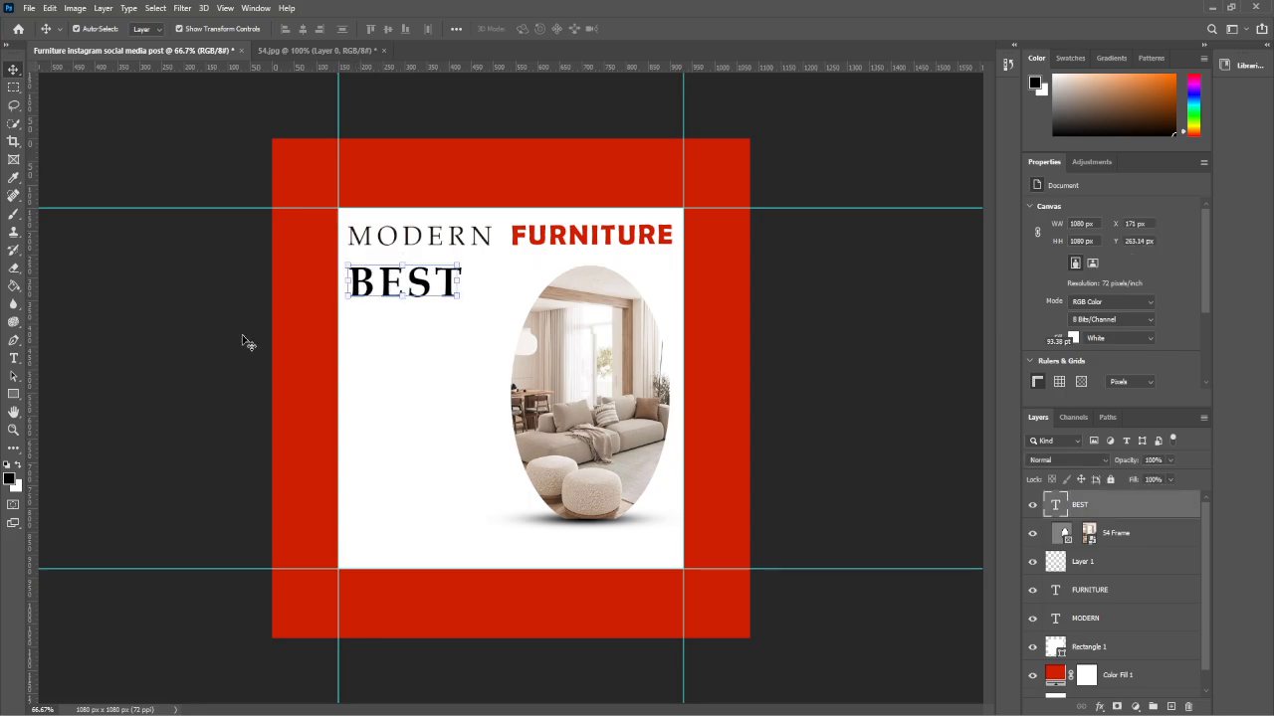
left_click(117, 352)
- Duplicate the BEST text layer, place the copy directly below the original and change its wording to SELLING
left_click(424, 285)
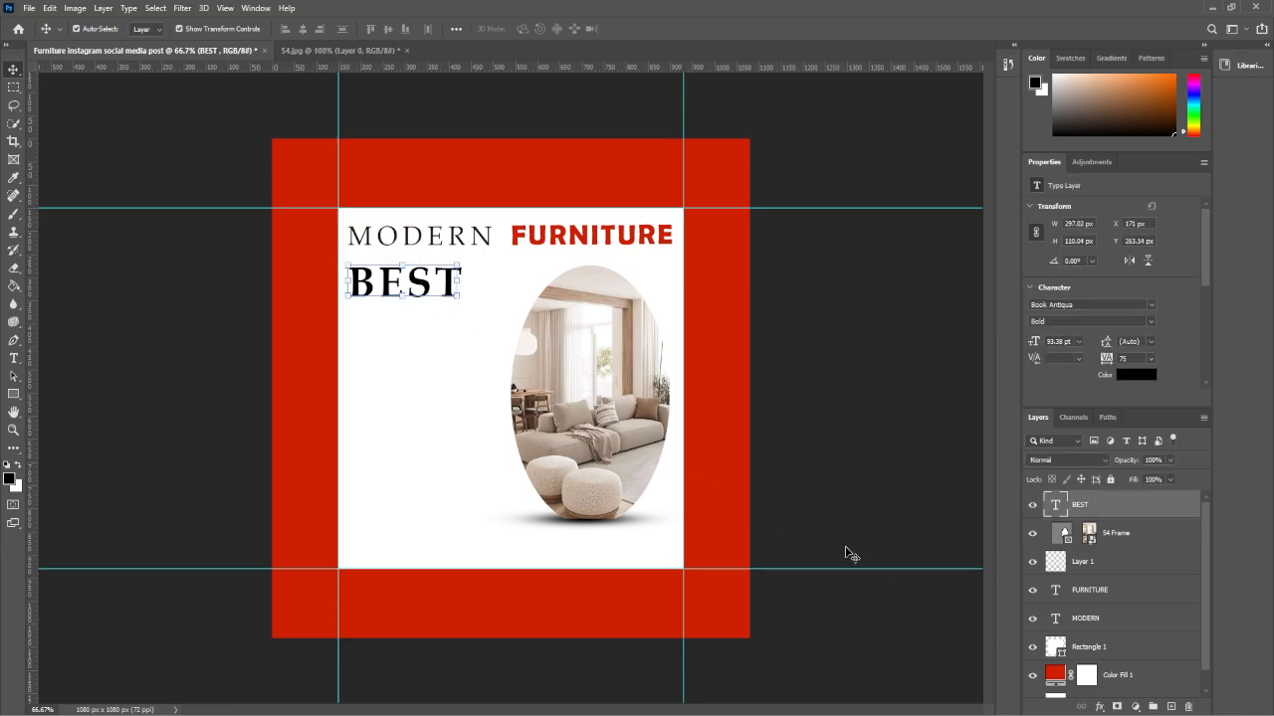
left_click_drag(1126, 501, 1172, 707)
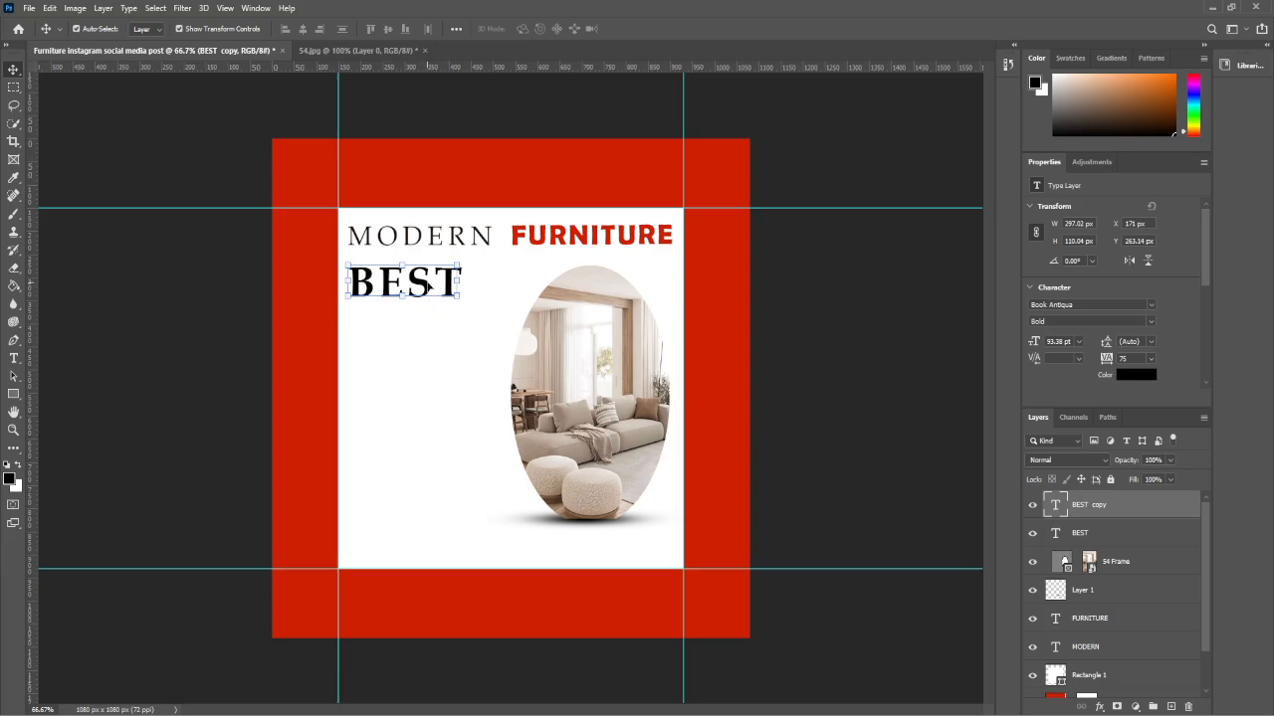
left_click_drag(428, 286, 428, 326)
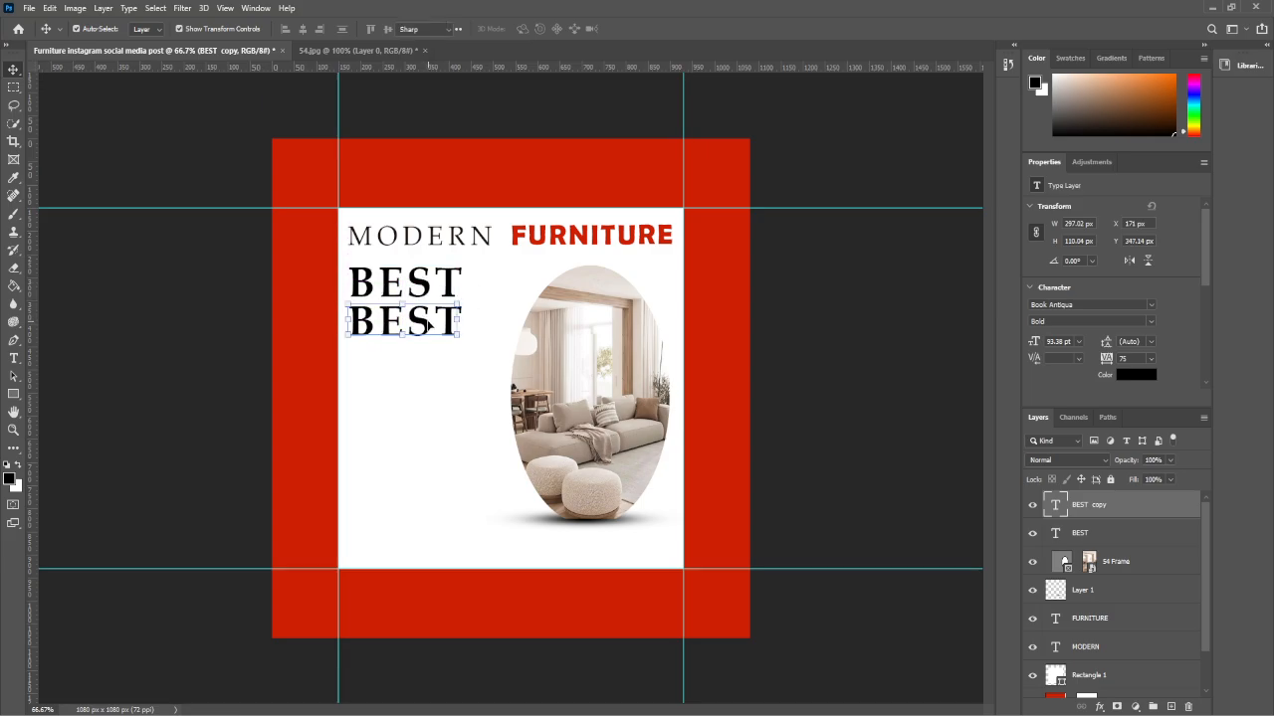
double_click(428, 325)
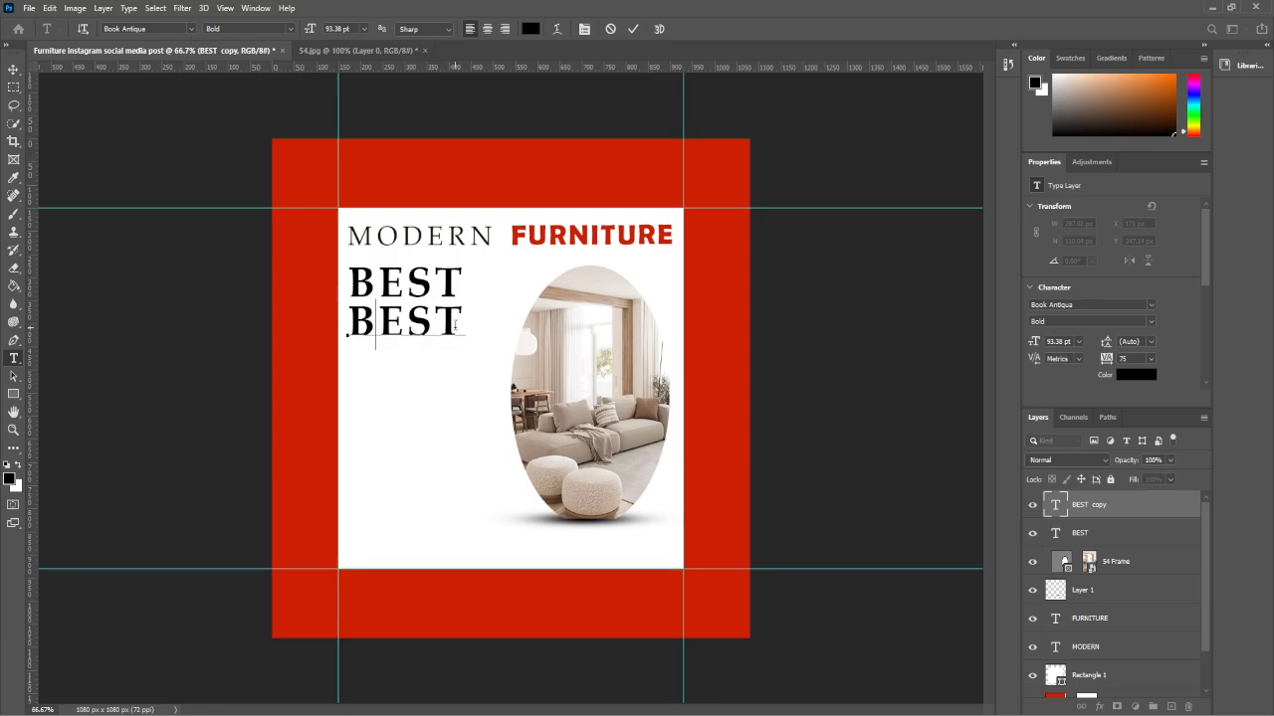
type("SELLING")
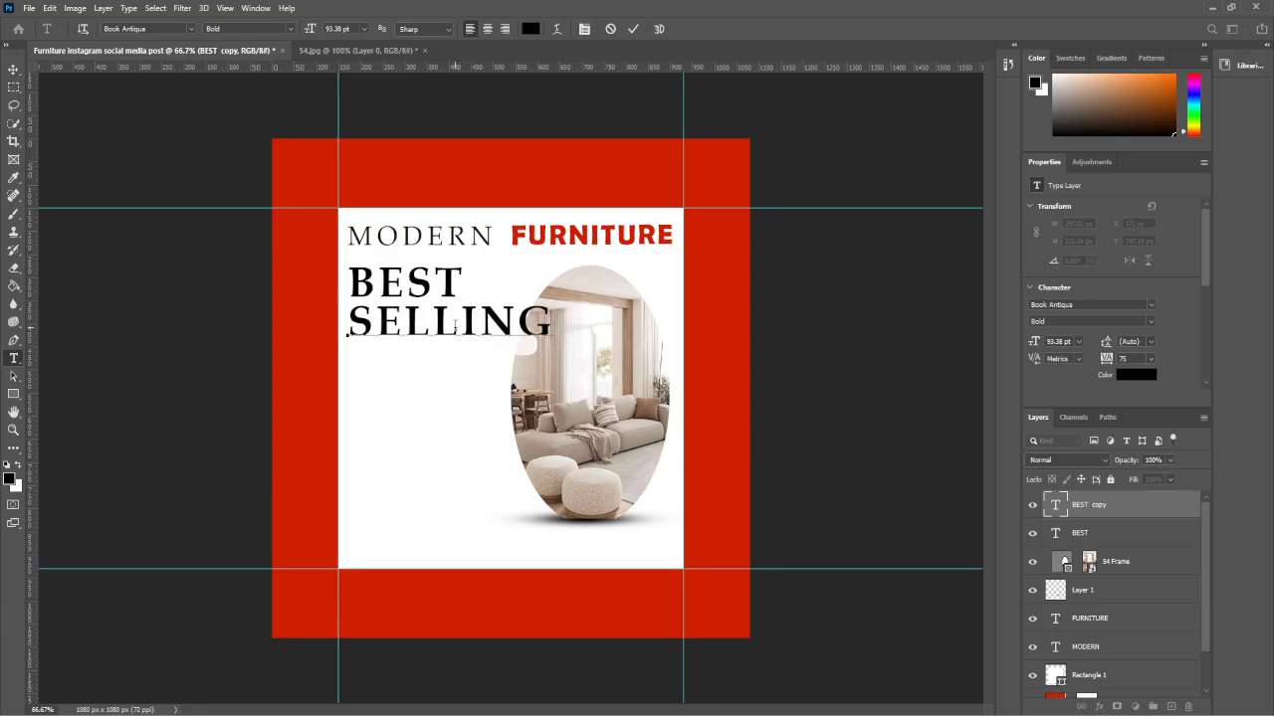
left_click(13, 69)
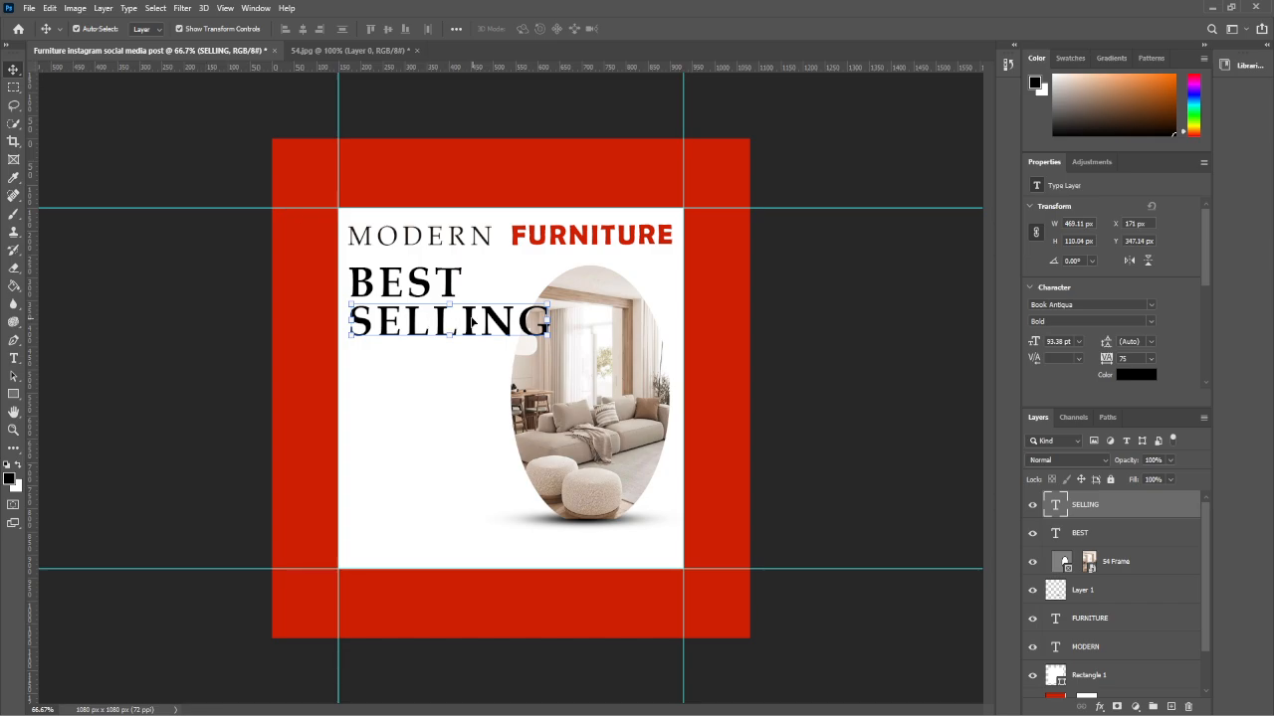
- Set the SELLING text to Arial Rounded MT Bold and scale it down to about 75 pt, clear of the oval photo
double_click(469, 317)
left_click(191, 29)
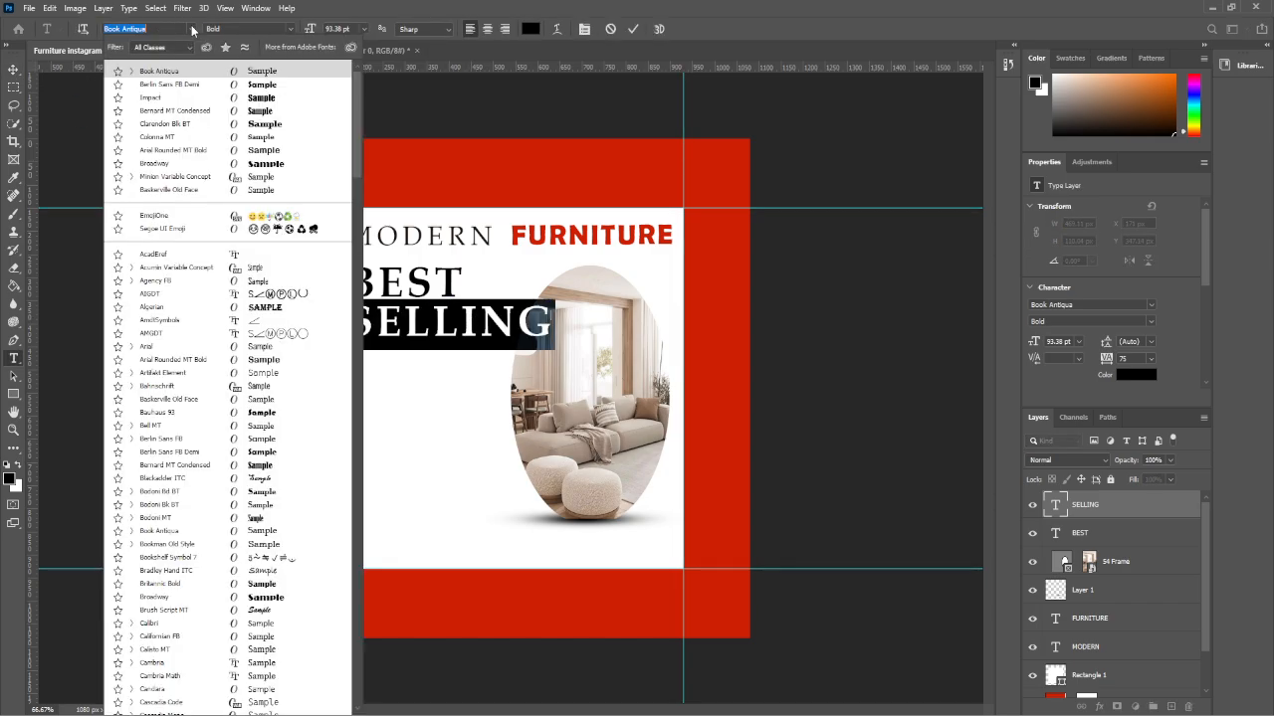
left_click(270, 152)
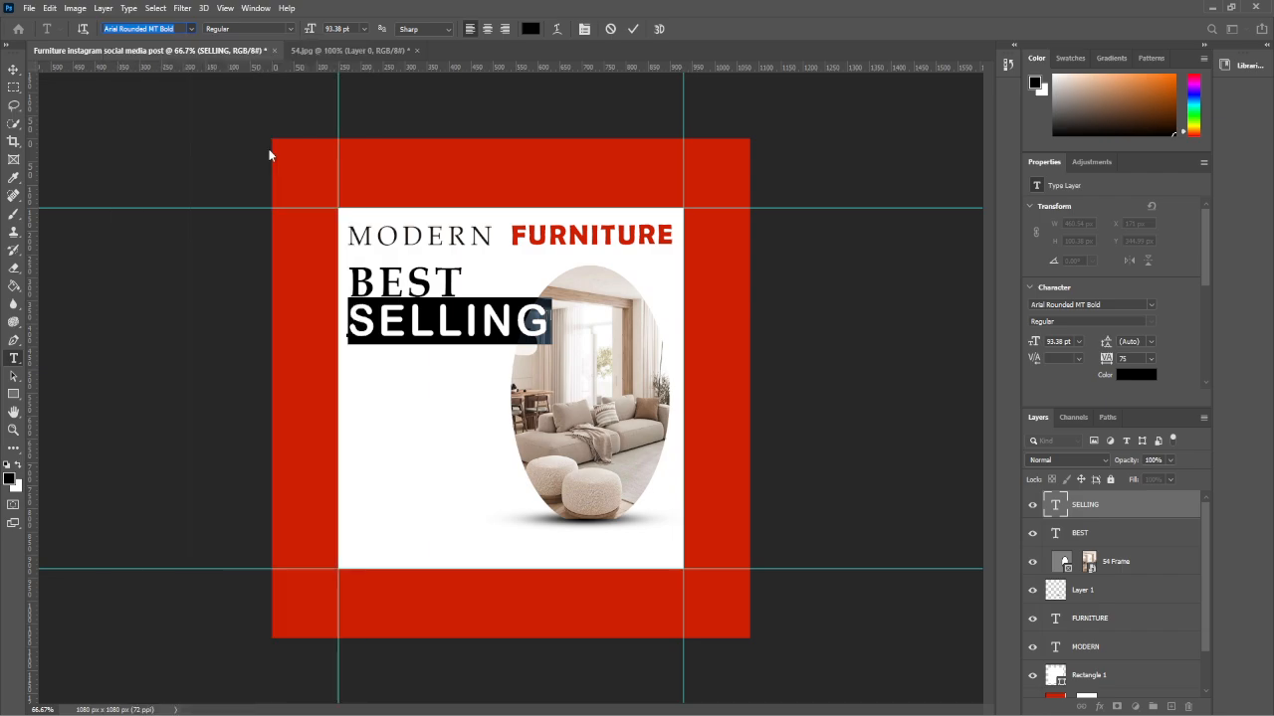
left_click(211, 374)
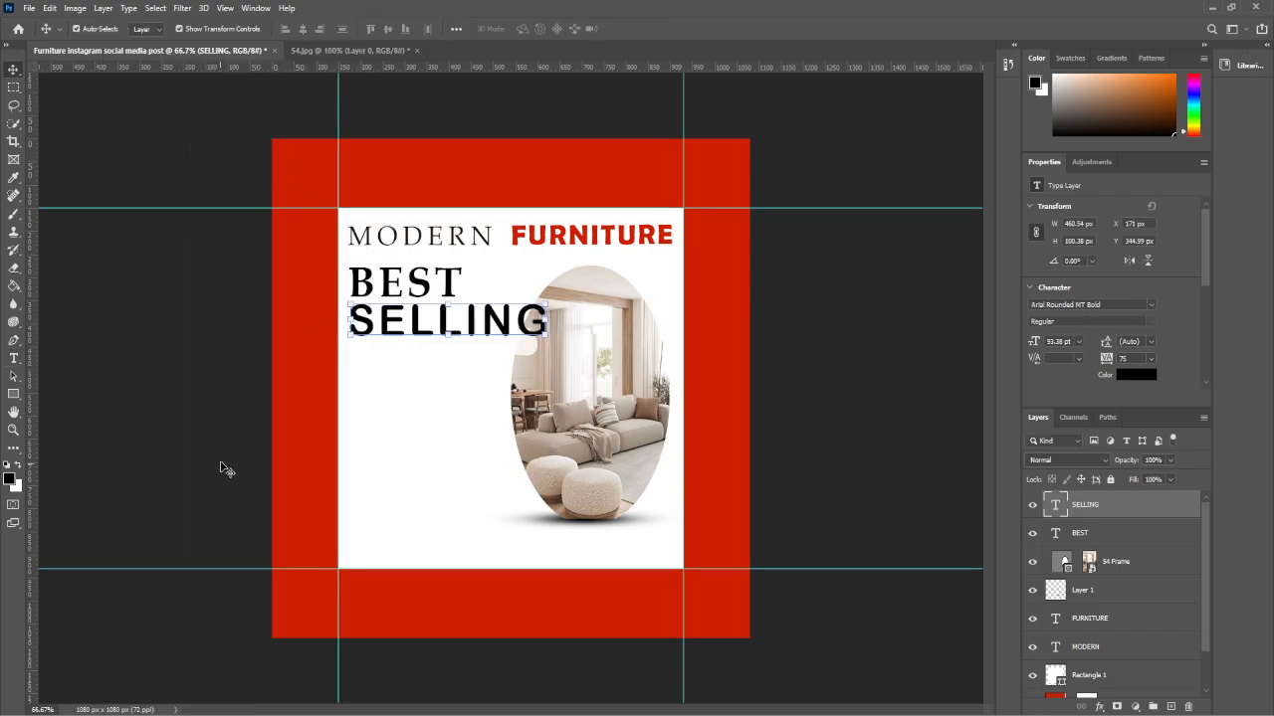
left_click_drag(544, 336, 471, 328)
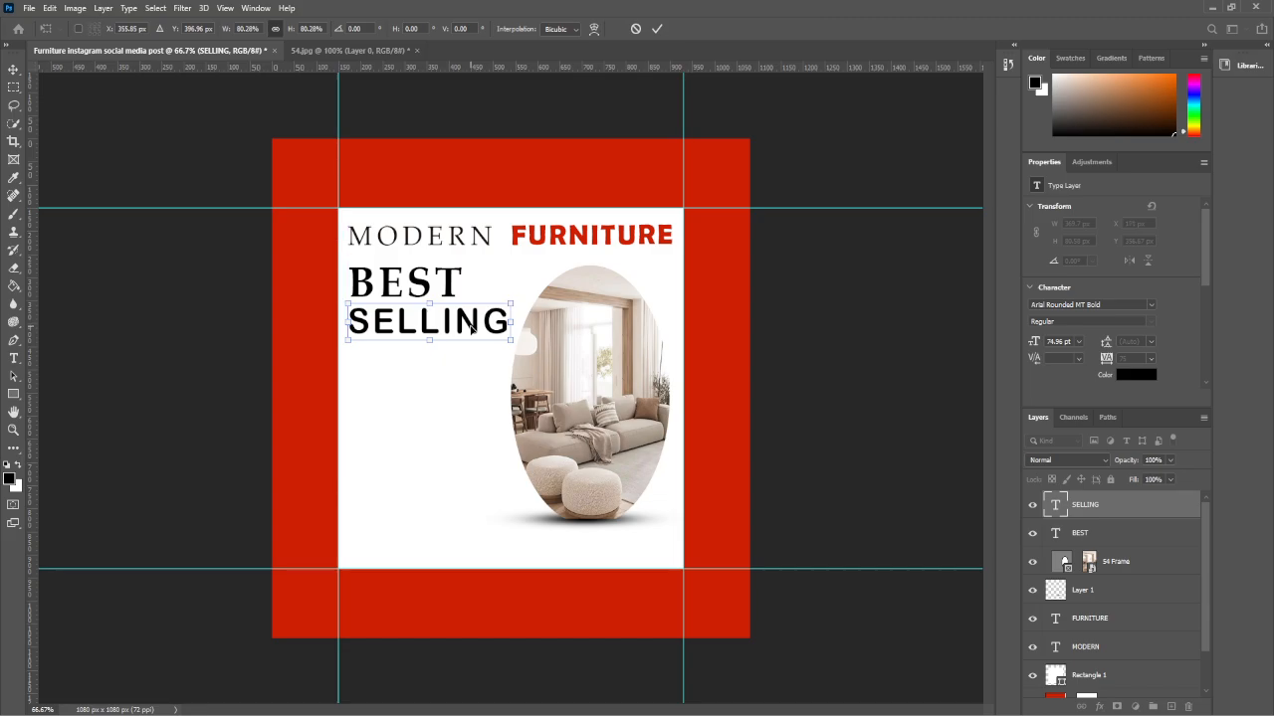
key("Return")
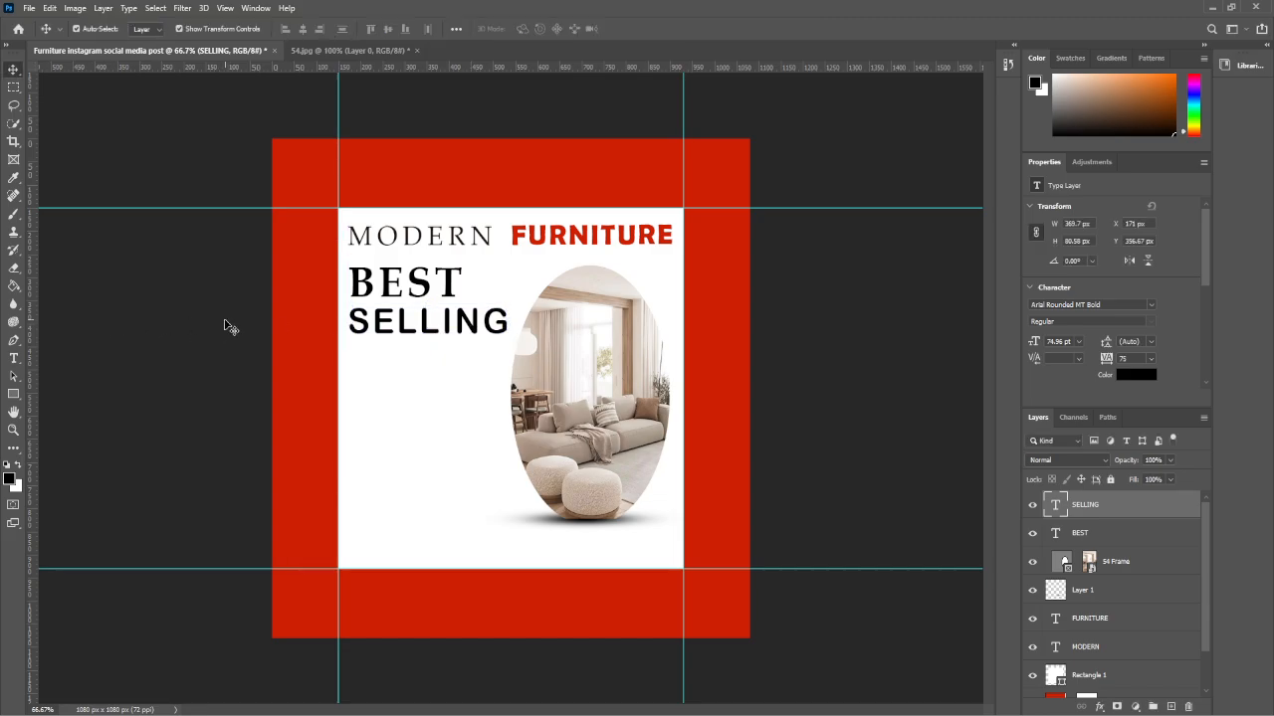
left_click(227, 326)
- Duplicate the MODERN text layer, change the copy's wording to PRODUCT and align it just below SELLING
left_click(460, 238)
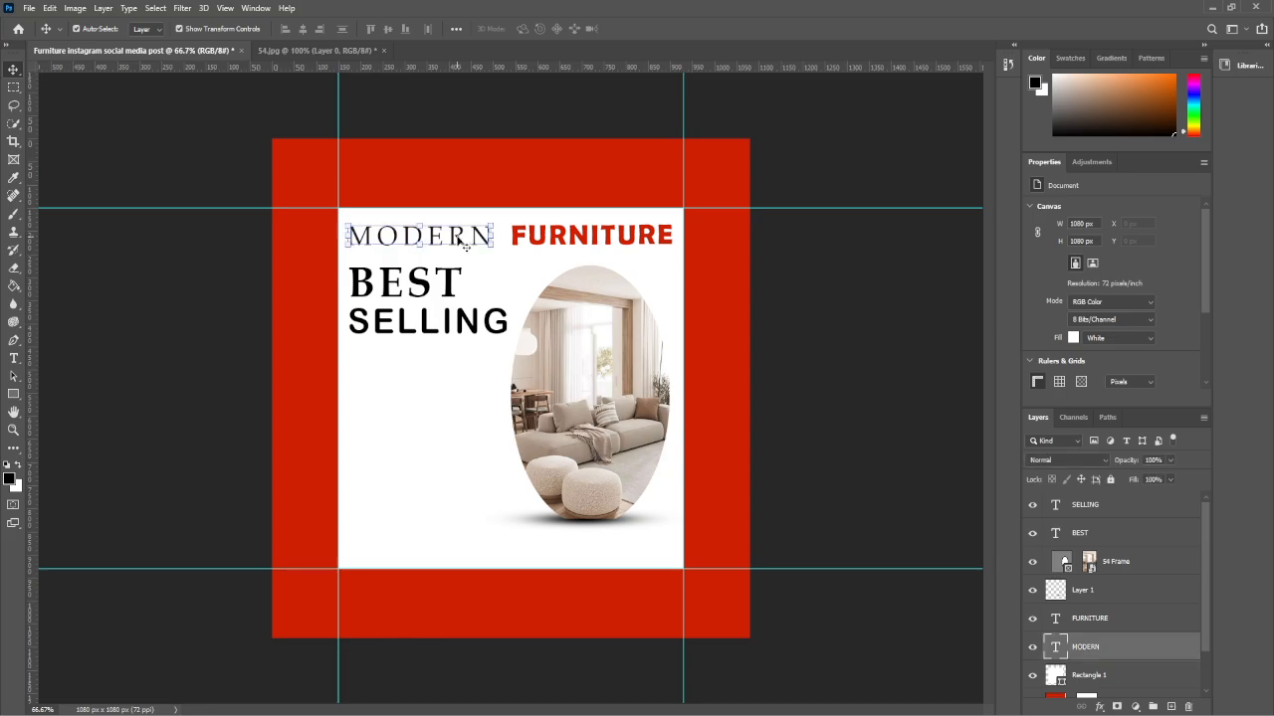
left_click_drag(1146, 656, 1170, 707)
left_click_drag(452, 239, 453, 368)
double_click(452, 368)
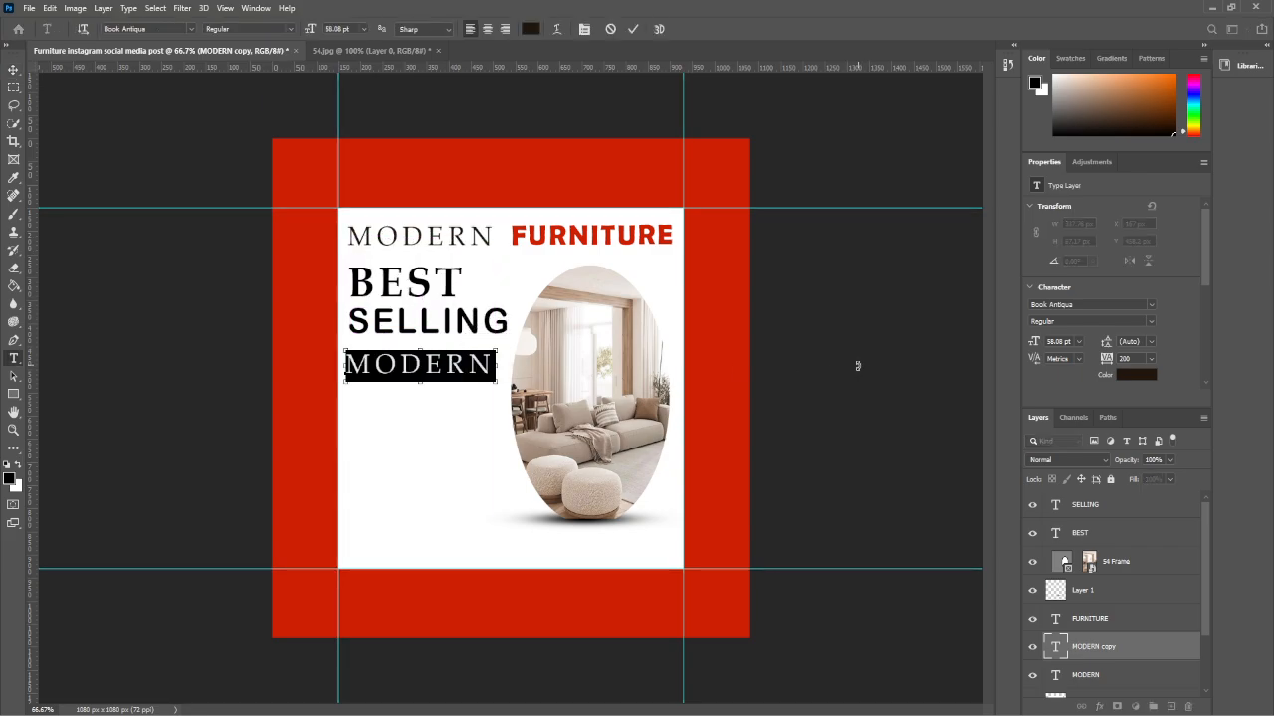
type("PRODUCT")
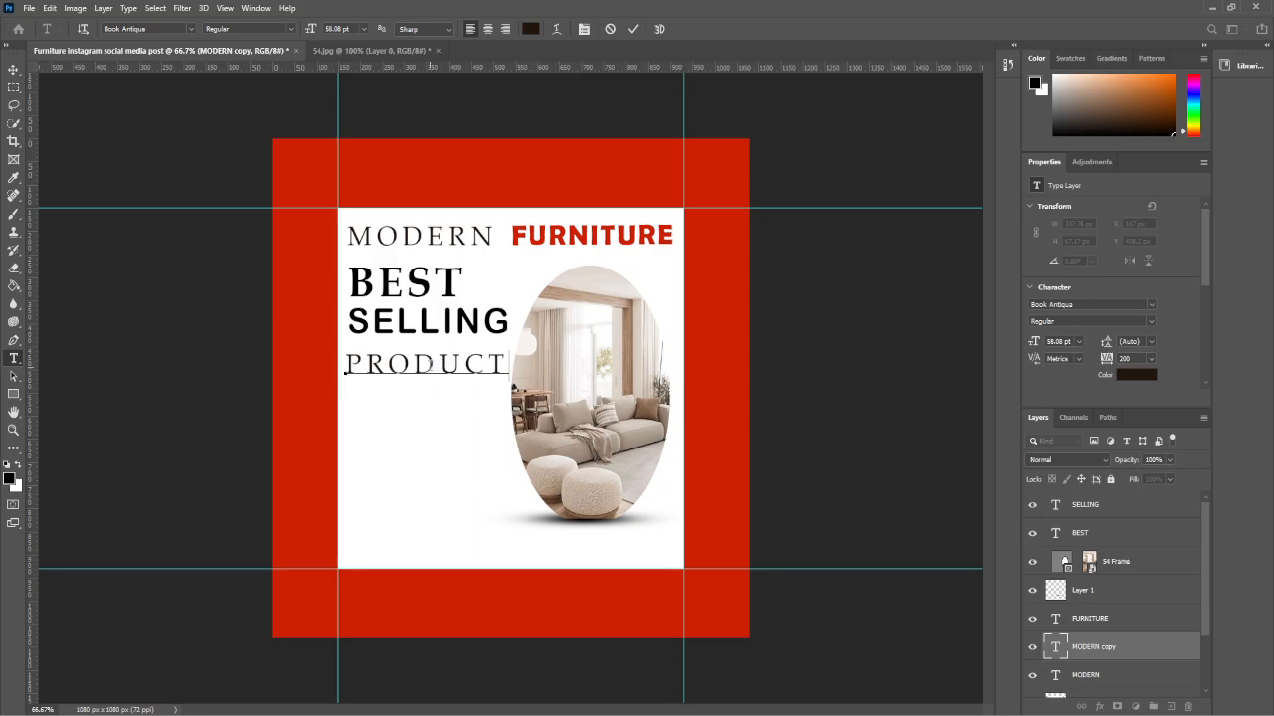
left_click(14, 68)
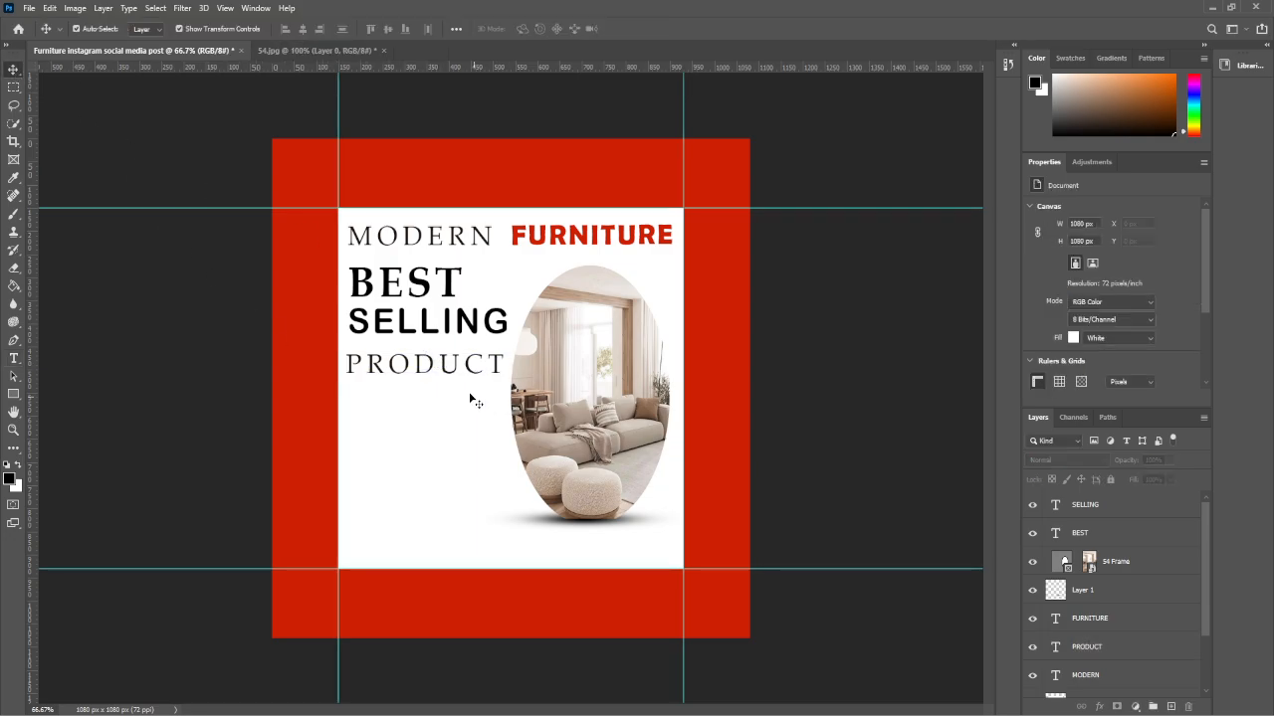
left_click_drag(448, 370, 450, 362)
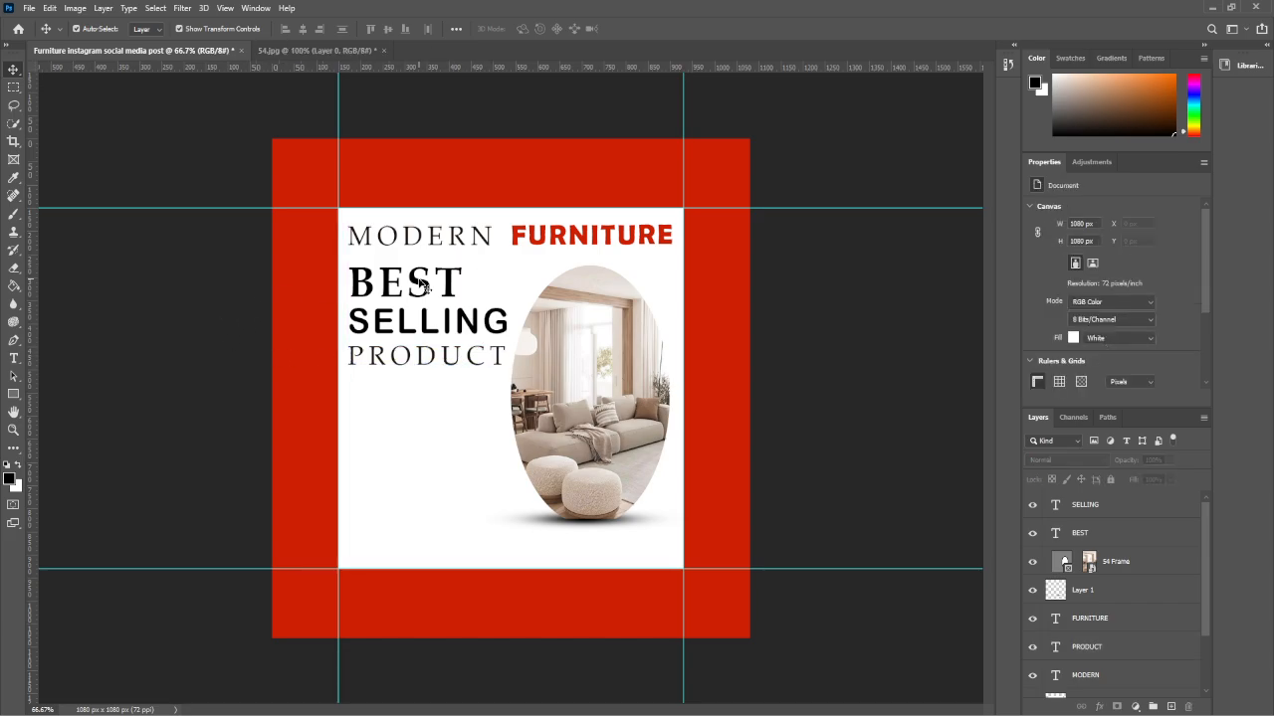
- Recolor the BEST text with the red sampled from the background (cd1f02)
double_click(422, 282)
left_click(530, 28)
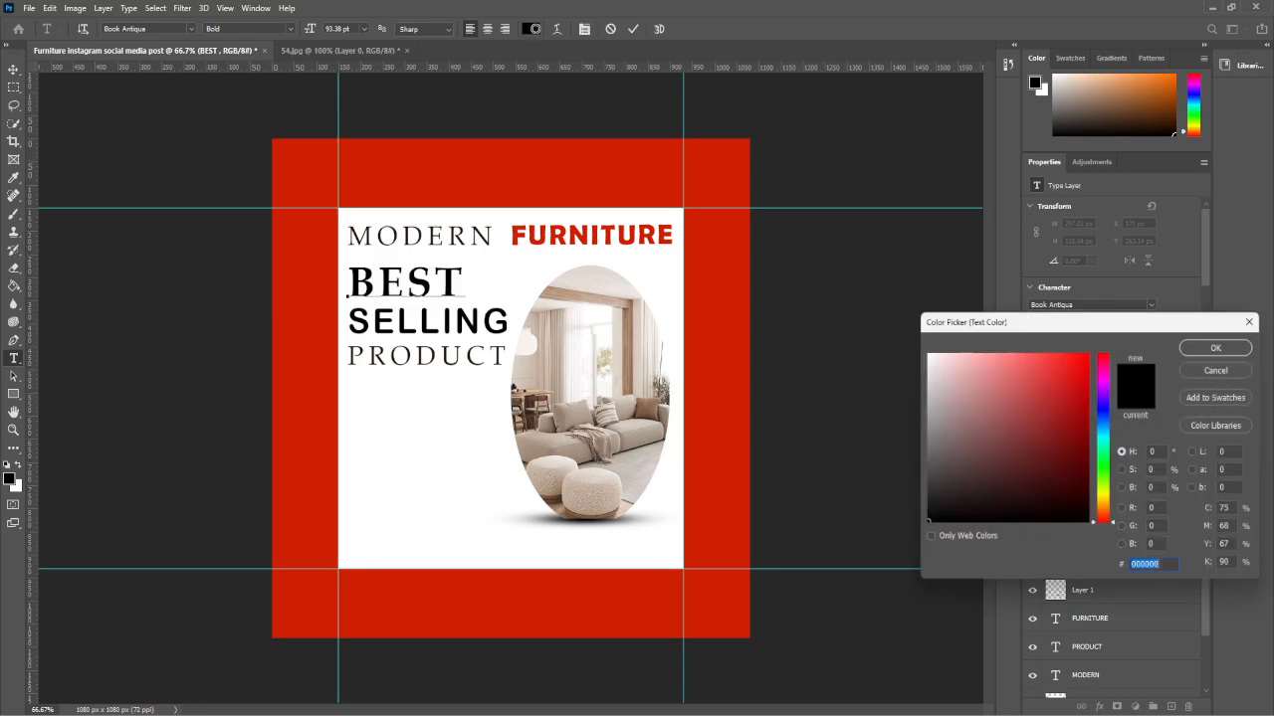
left_click(707, 264)
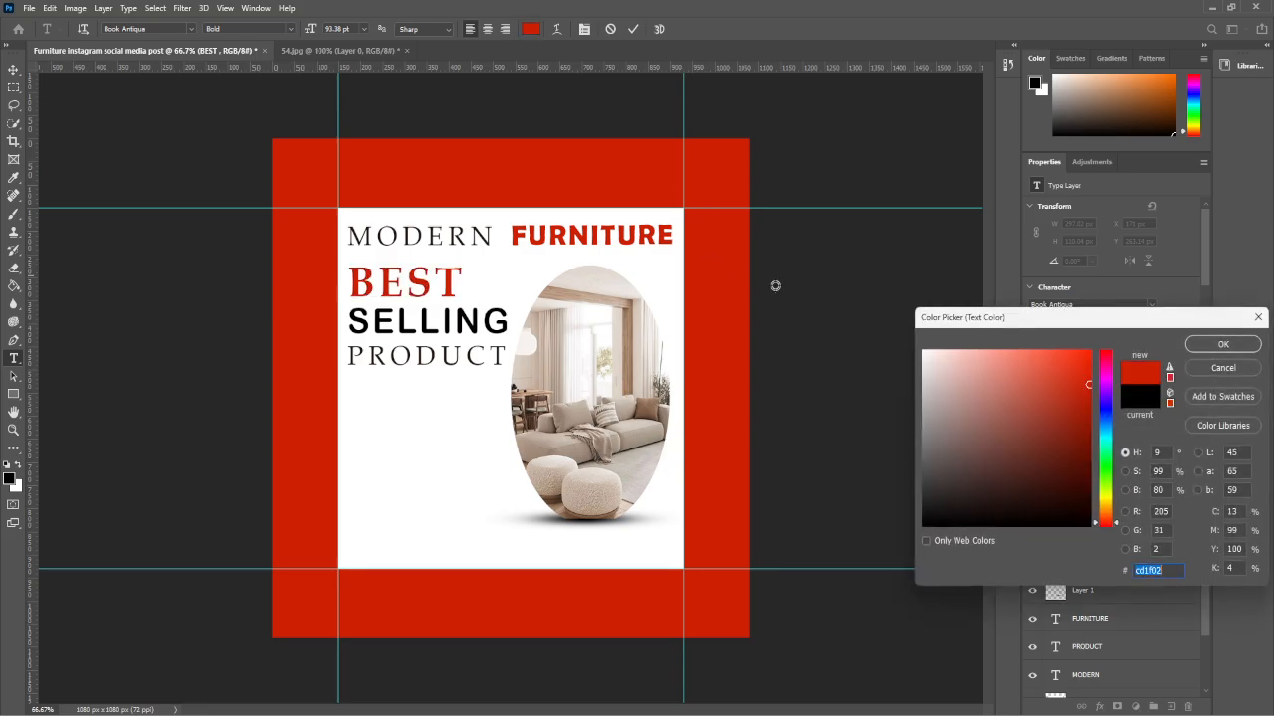
left_click(1228, 350)
left_click(204, 349)
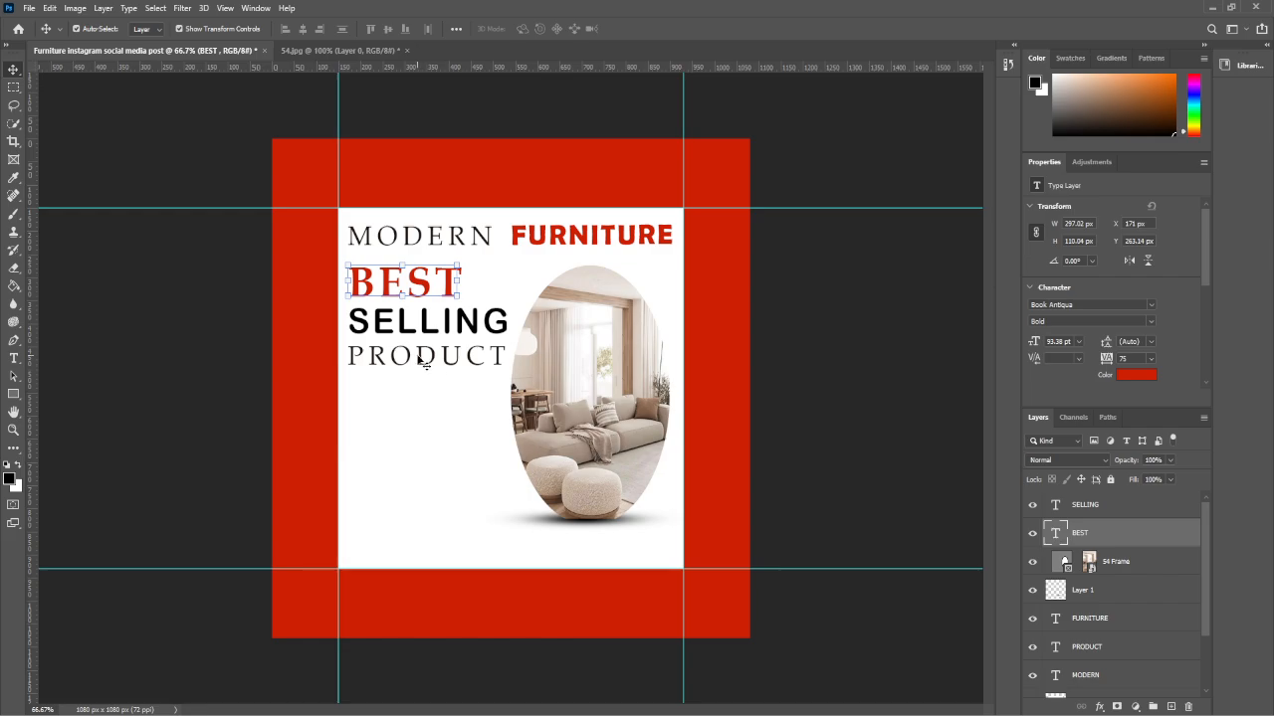
- Recolor the PRODUCT text with the background red (cd1f02) and deselect it
double_click(422, 362)
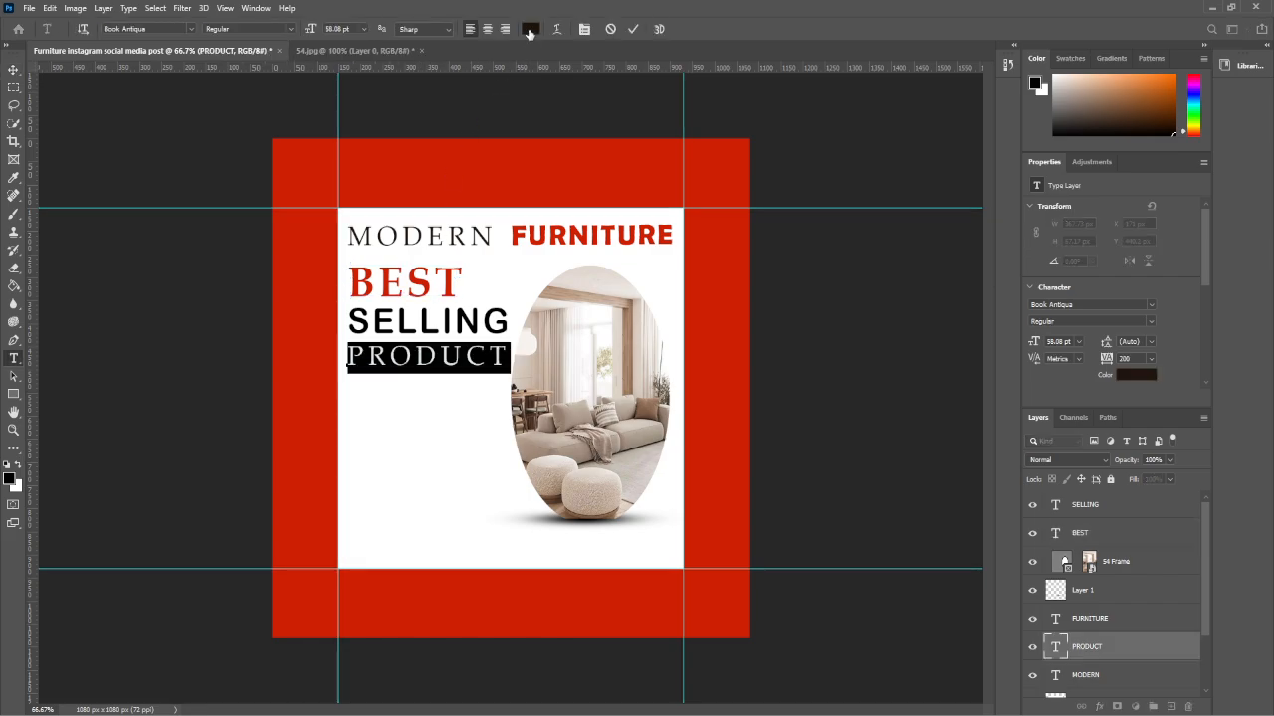
left_click(530, 27)
left_click(730, 248)
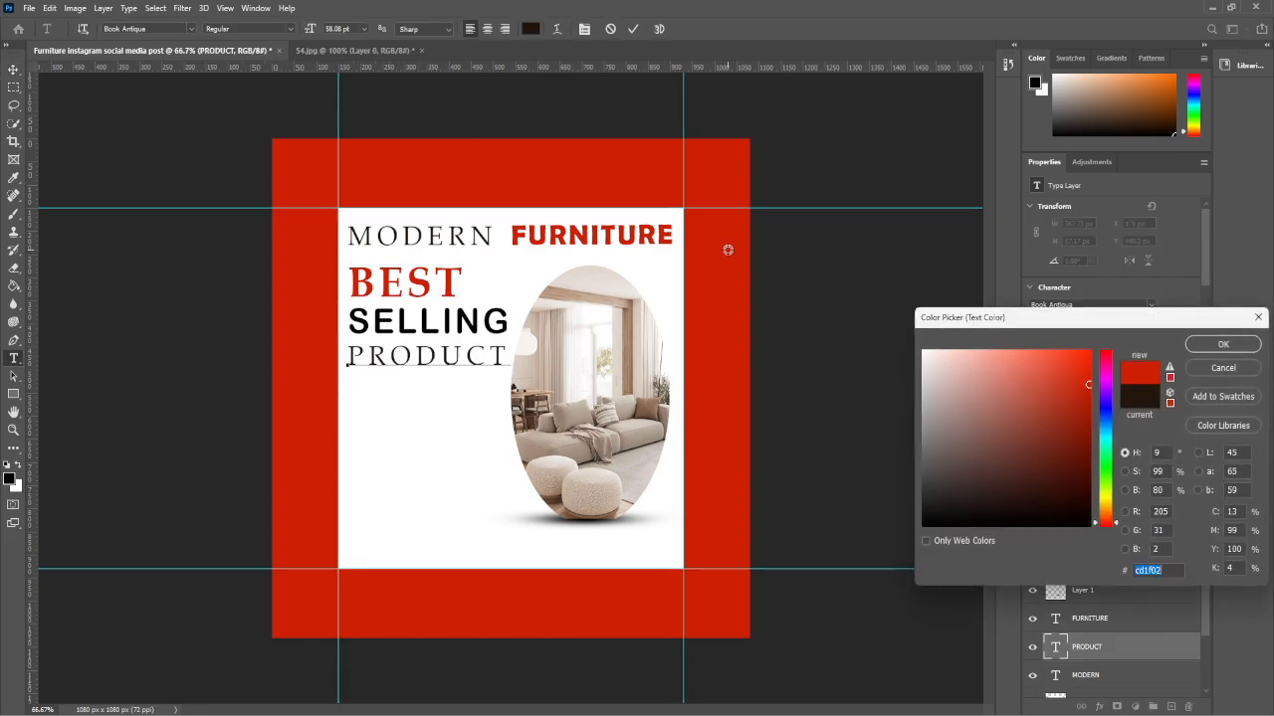
left_click(1213, 350)
left_click(176, 409)
left_click(177, 409)
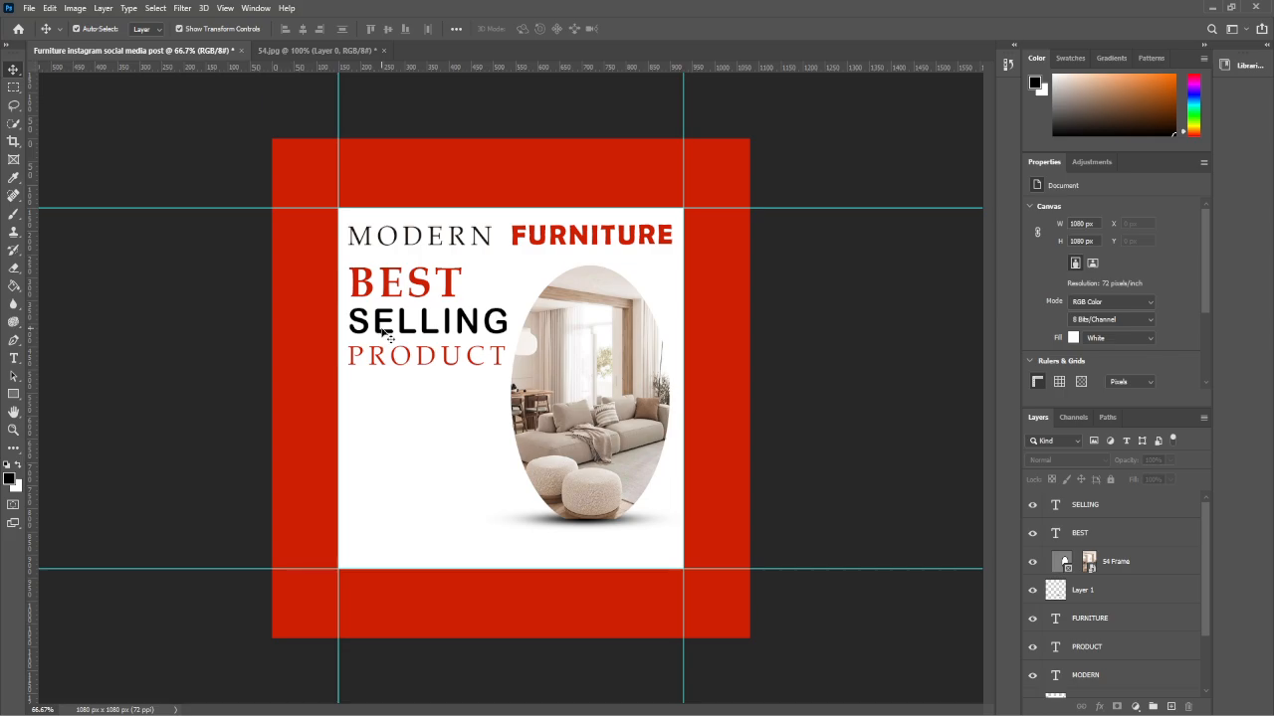
- Nudge the SELLING text 4 px to the left, to X 167 px, and deselect it
left_click(383, 328)
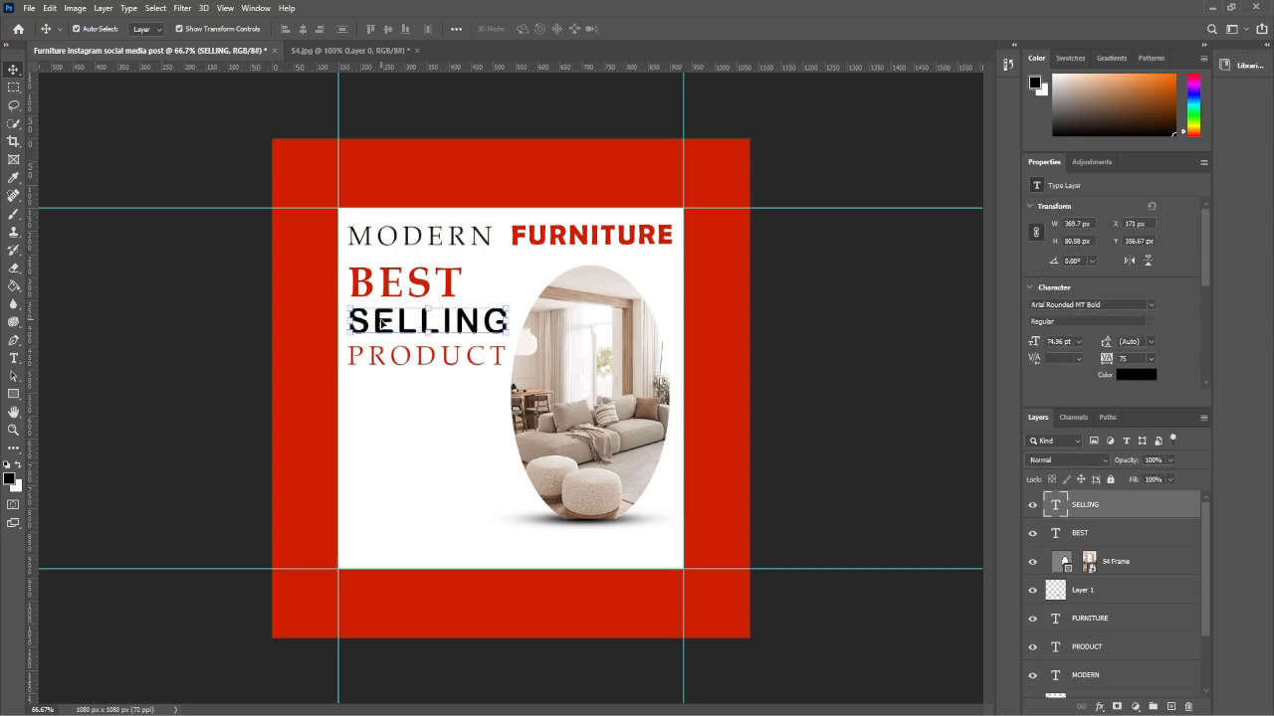
key("Left")
key("Left")
key("Left")
key("Left")
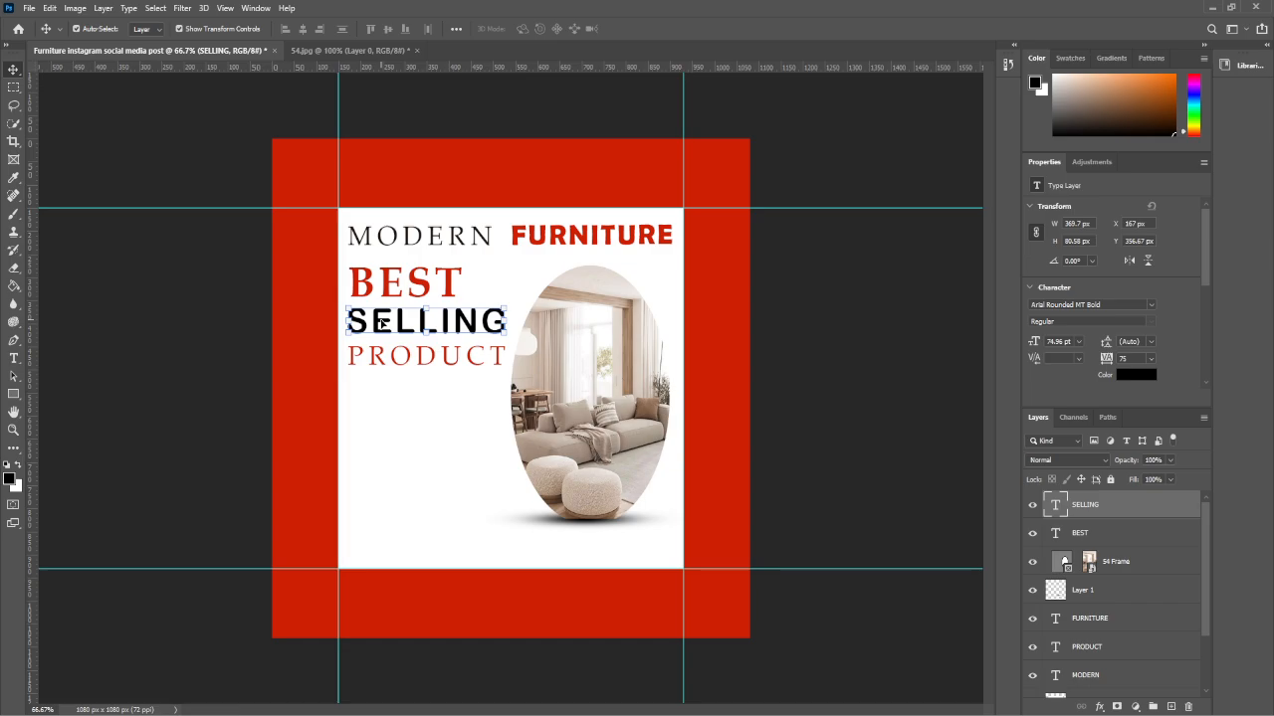
left_click(170, 298)
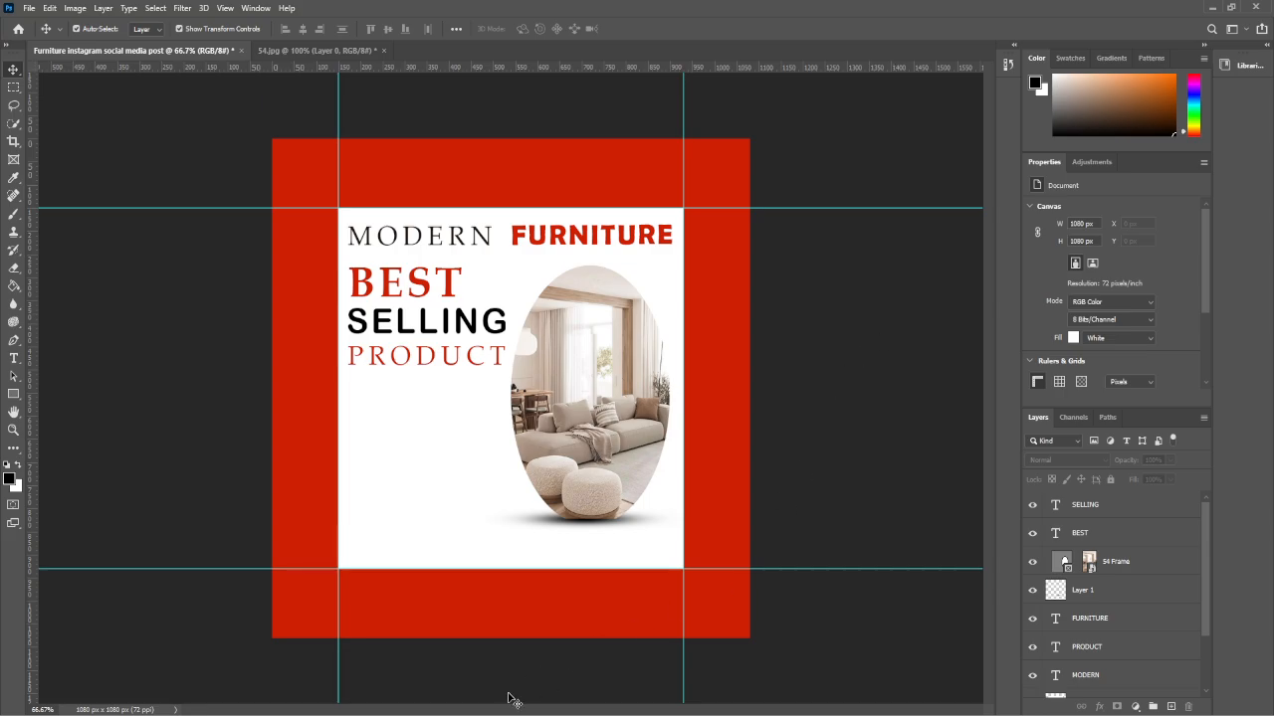
- Draw a rectangle about 365 by 104 px just below PRODUCT and fill it with the recently used red
left_click(14, 394)
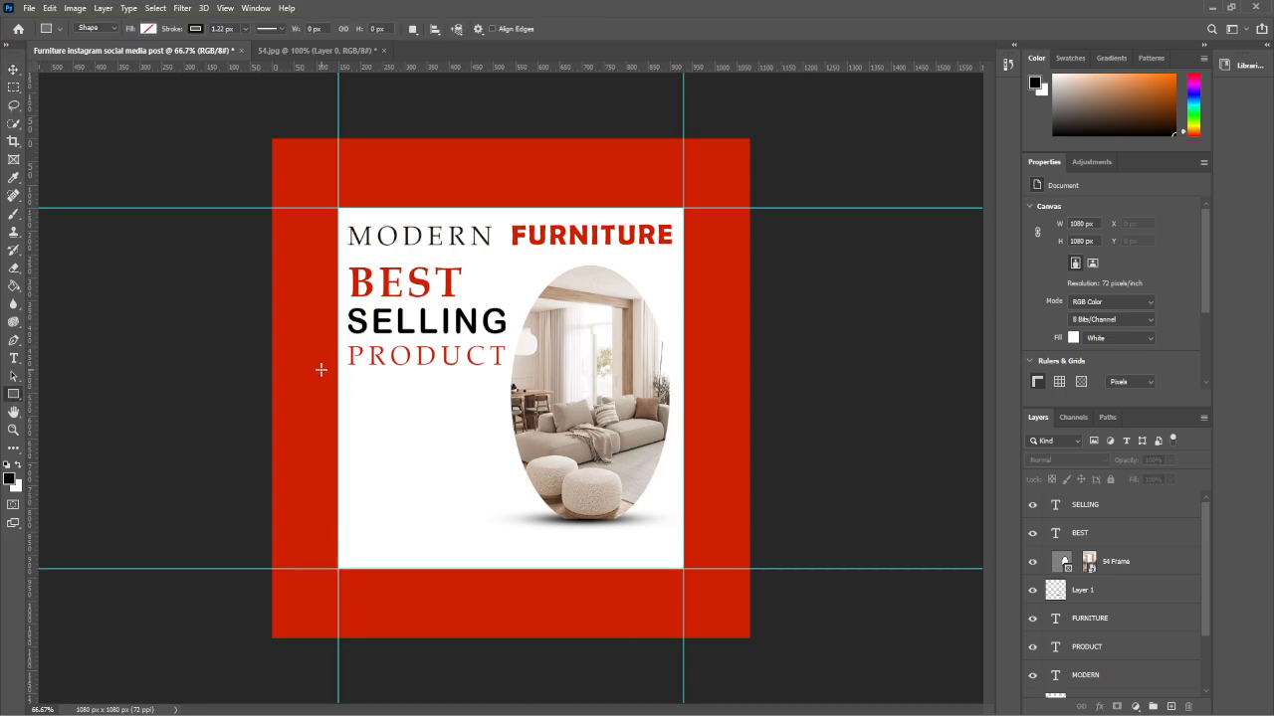
left_click_drag(318, 377, 482, 425)
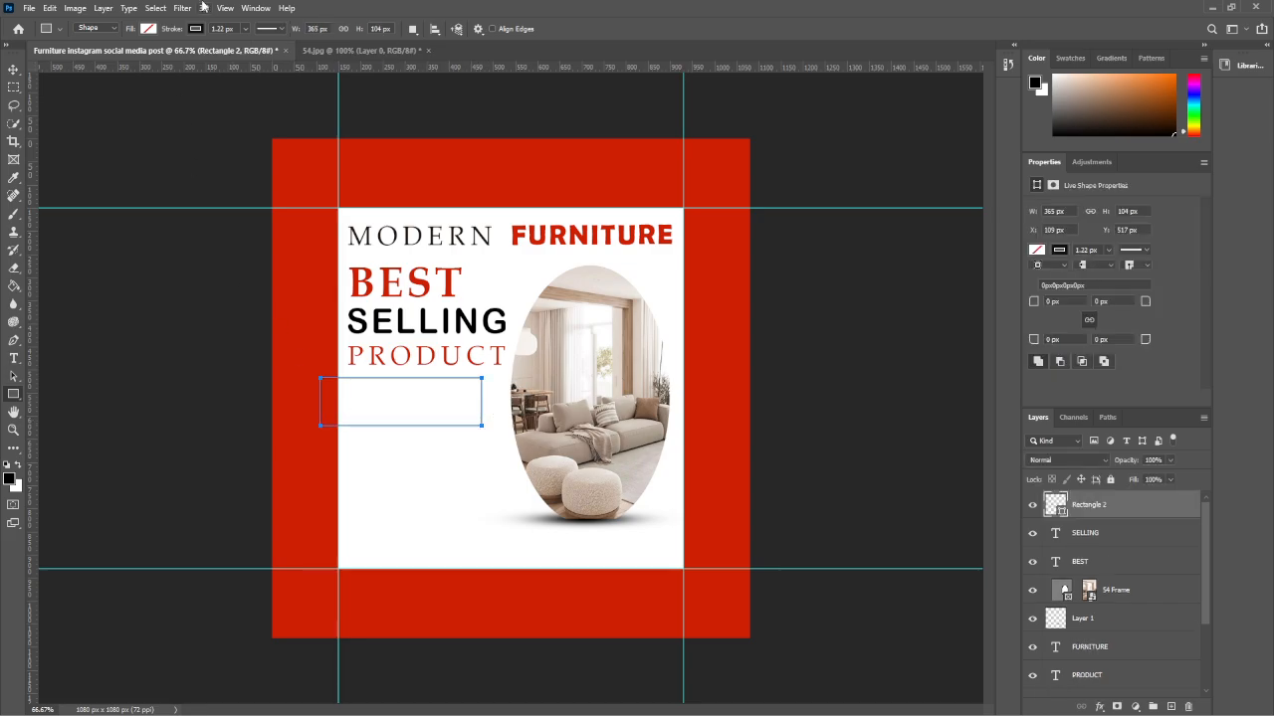
left_click(148, 28)
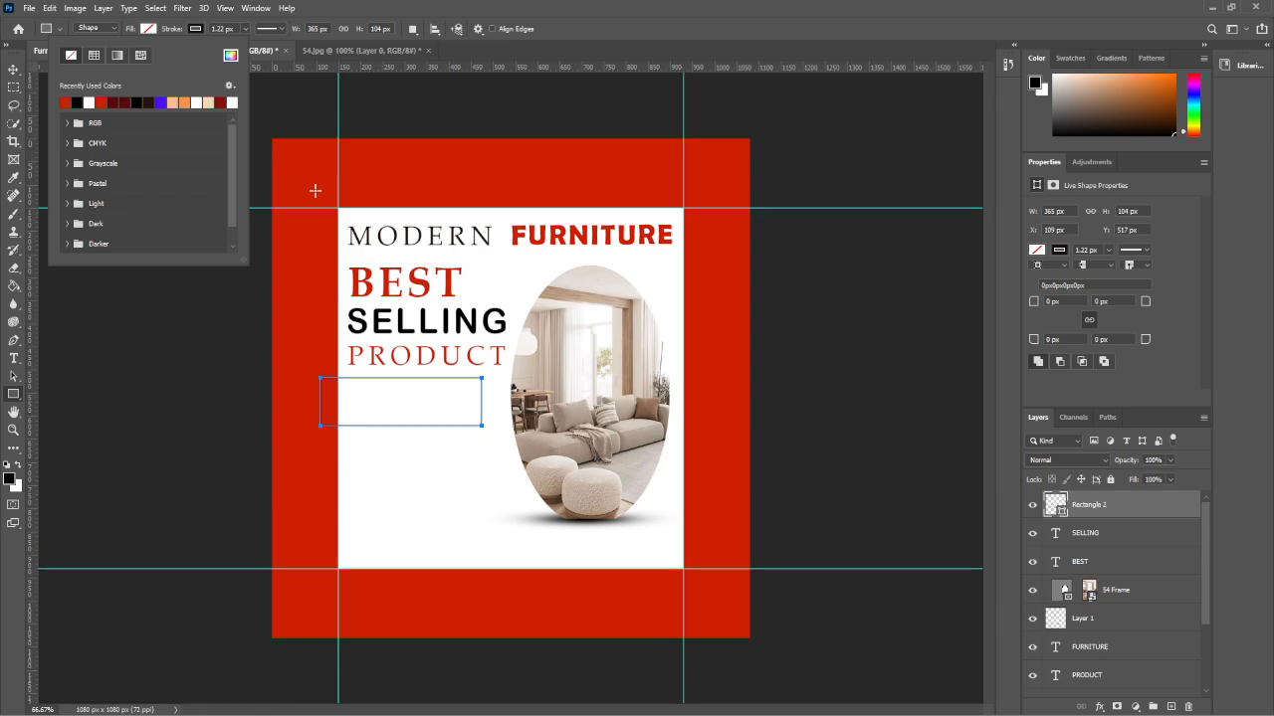
left_click(66, 101)
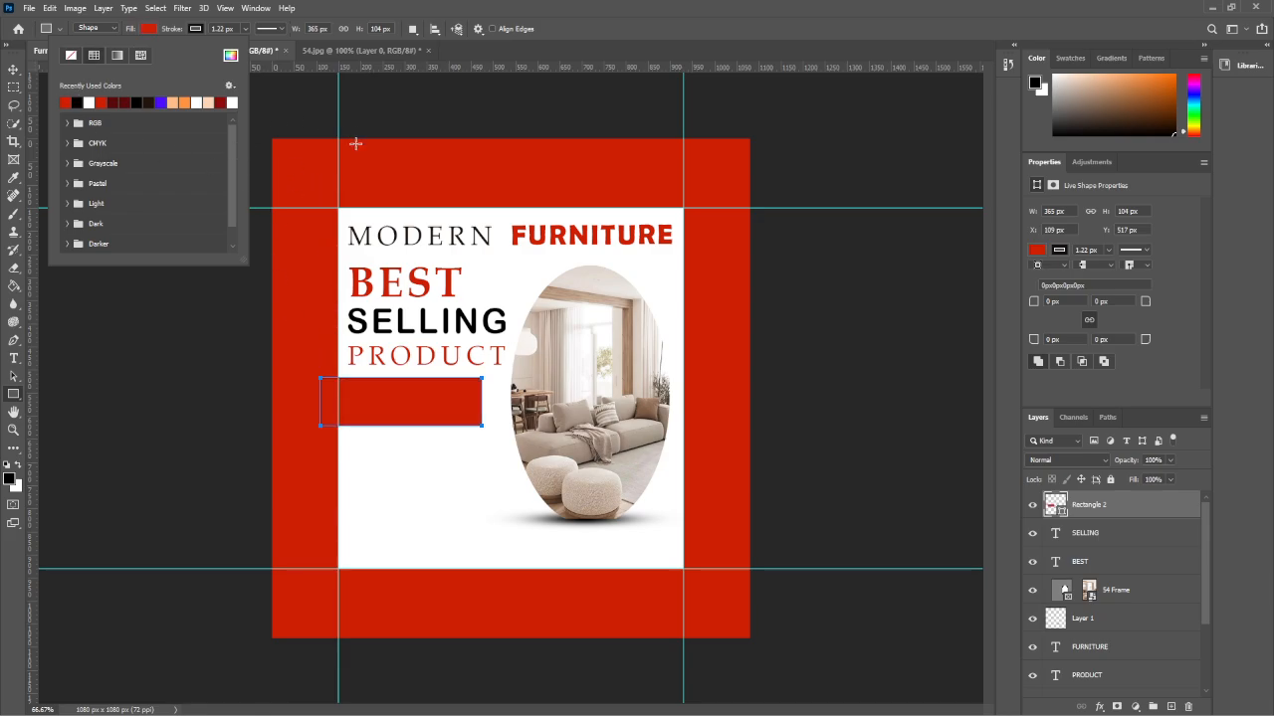
left_click(336, 665)
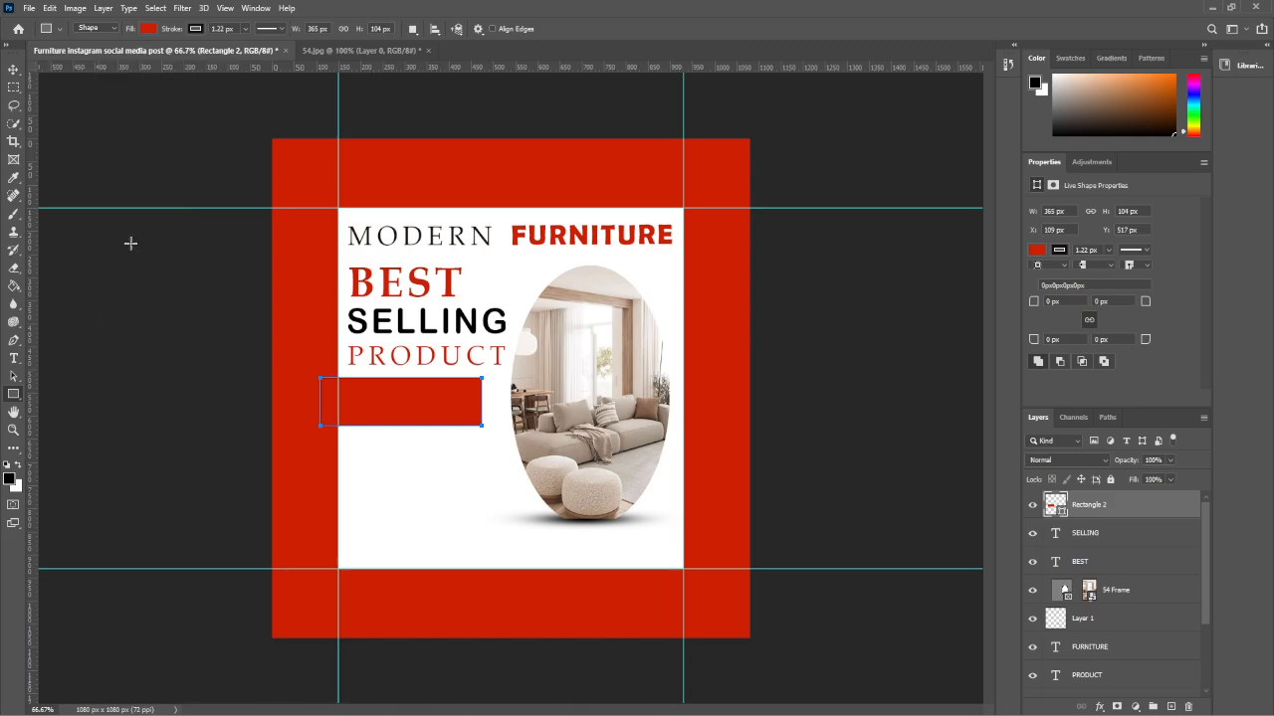
- Remove the stroke from the red rectangle and deselect it
left_click(196, 29)
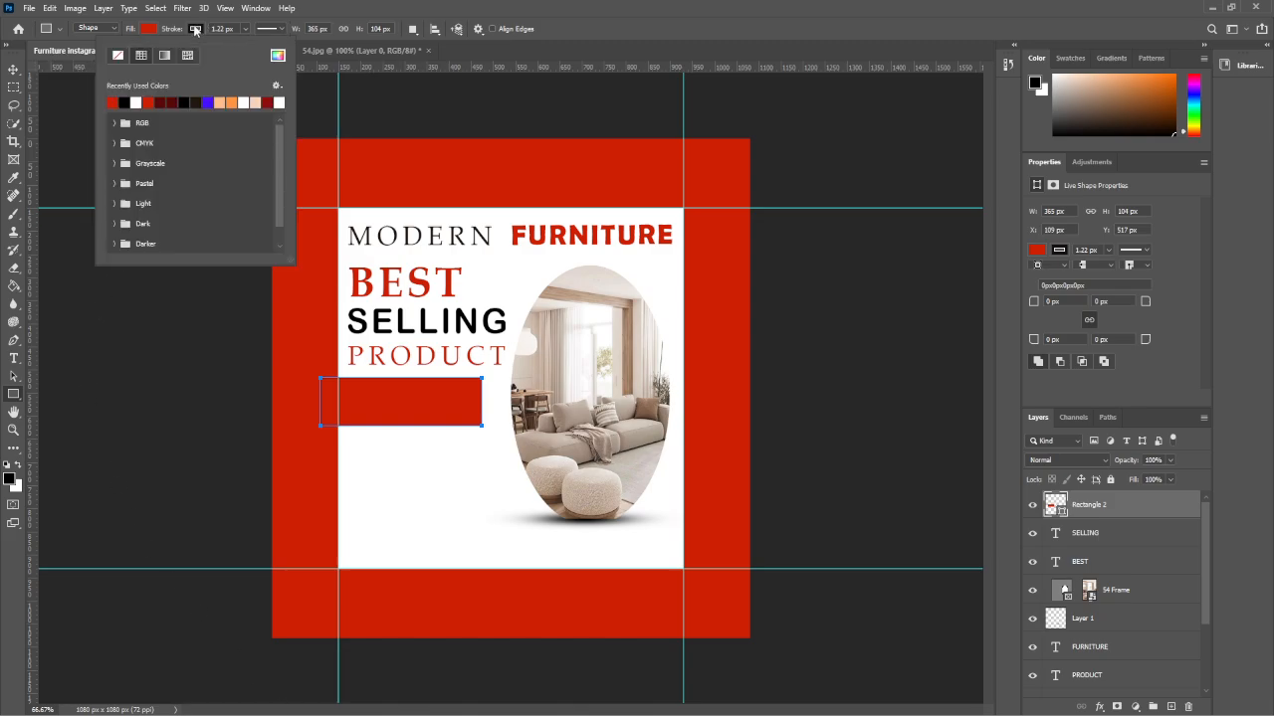
left_click(117, 56)
left_click(169, 297)
left_click(674, 267)
key("v")
left_click(941, 370)
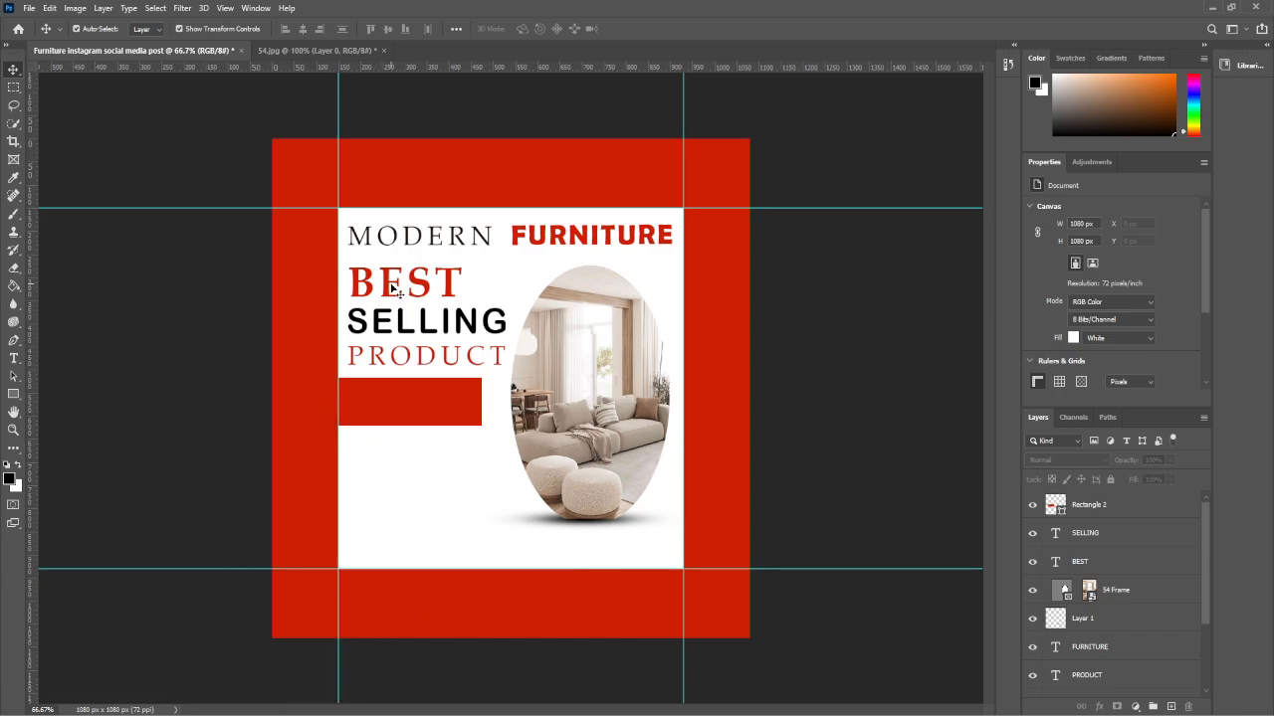
- Duplicate the BEST text layer, reword the copy as SAVE, and place it over the red rectangle with its layer above the rectangle's
left_click(391, 289)
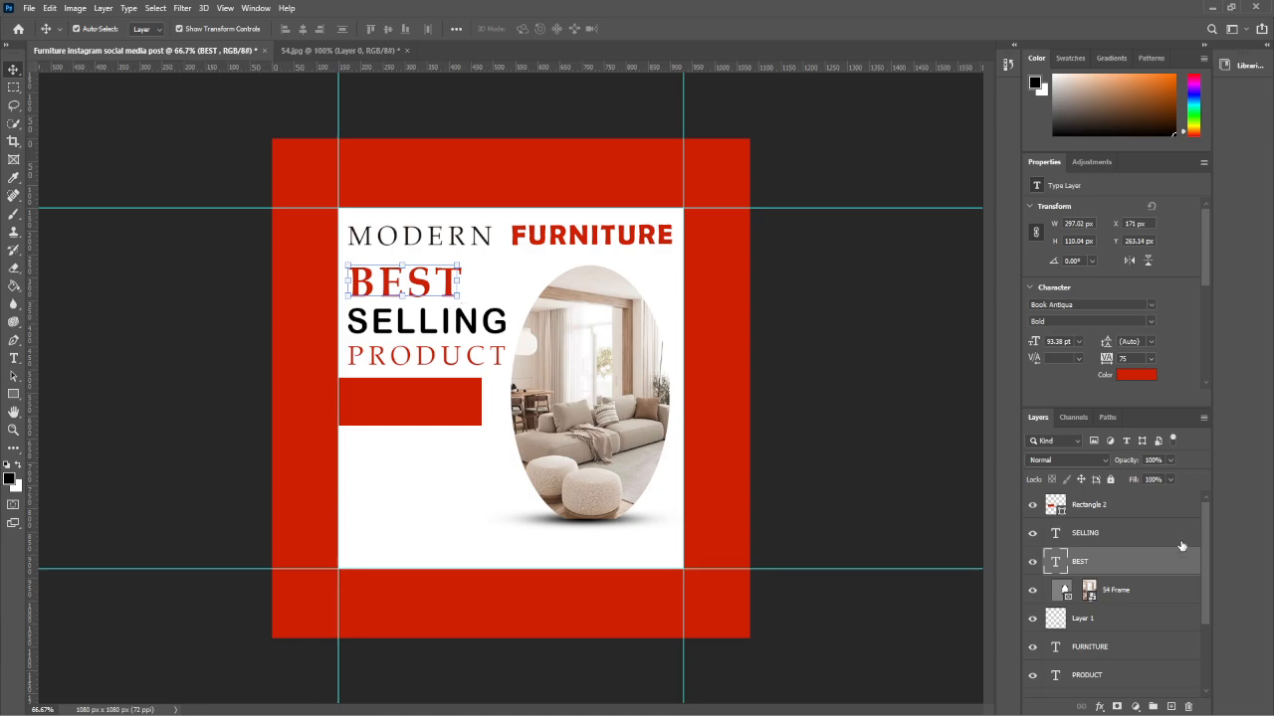
left_click_drag(1148, 575, 1170, 706)
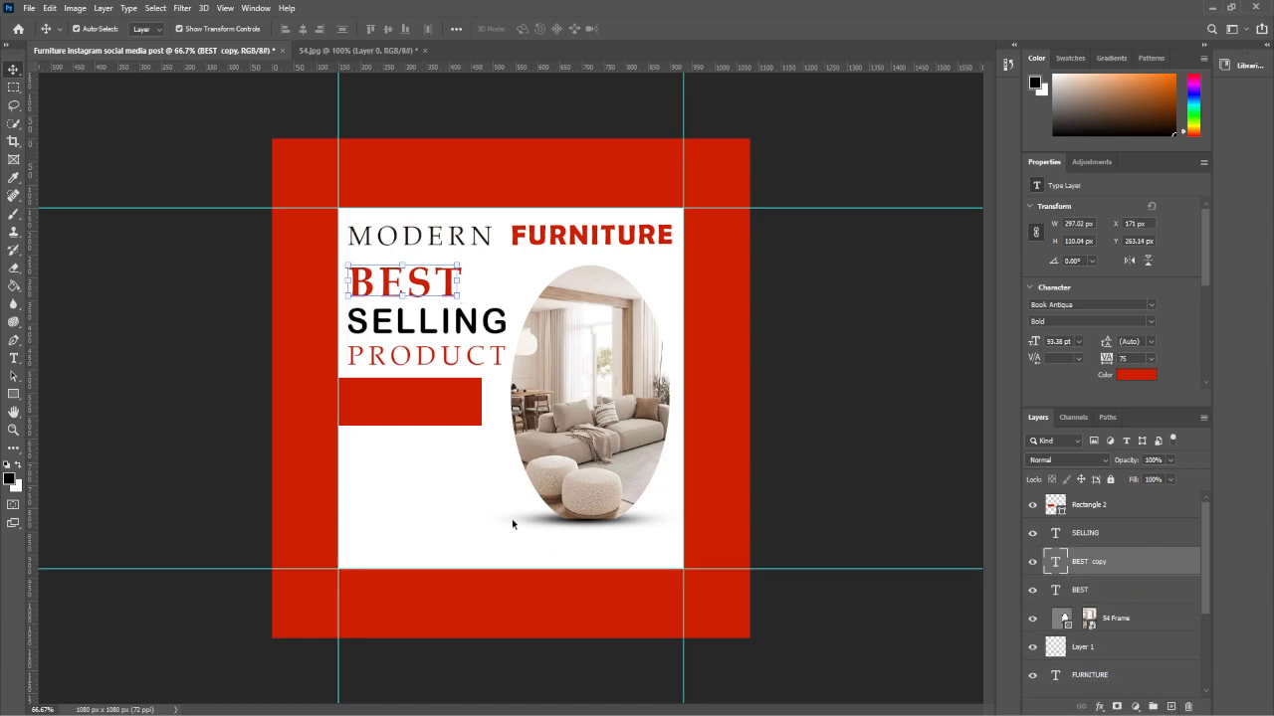
left_click_drag(424, 286, 447, 454)
double_click(448, 456)
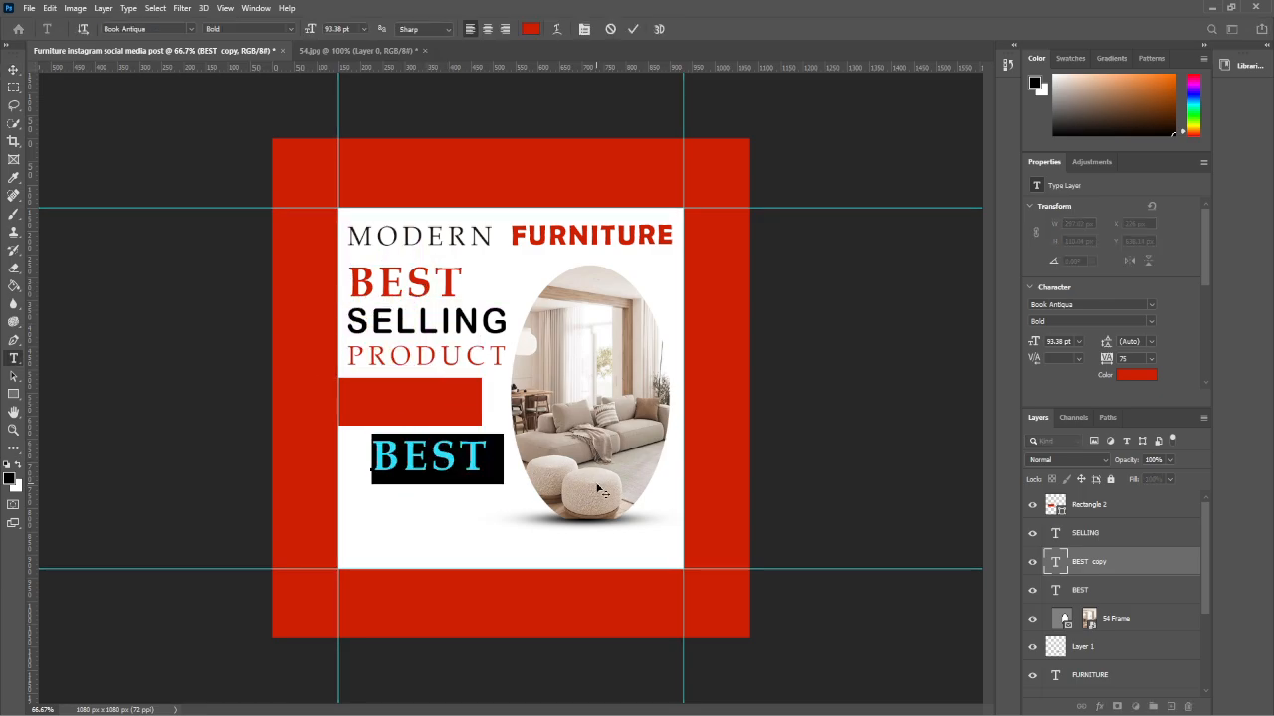
type("SAVE")
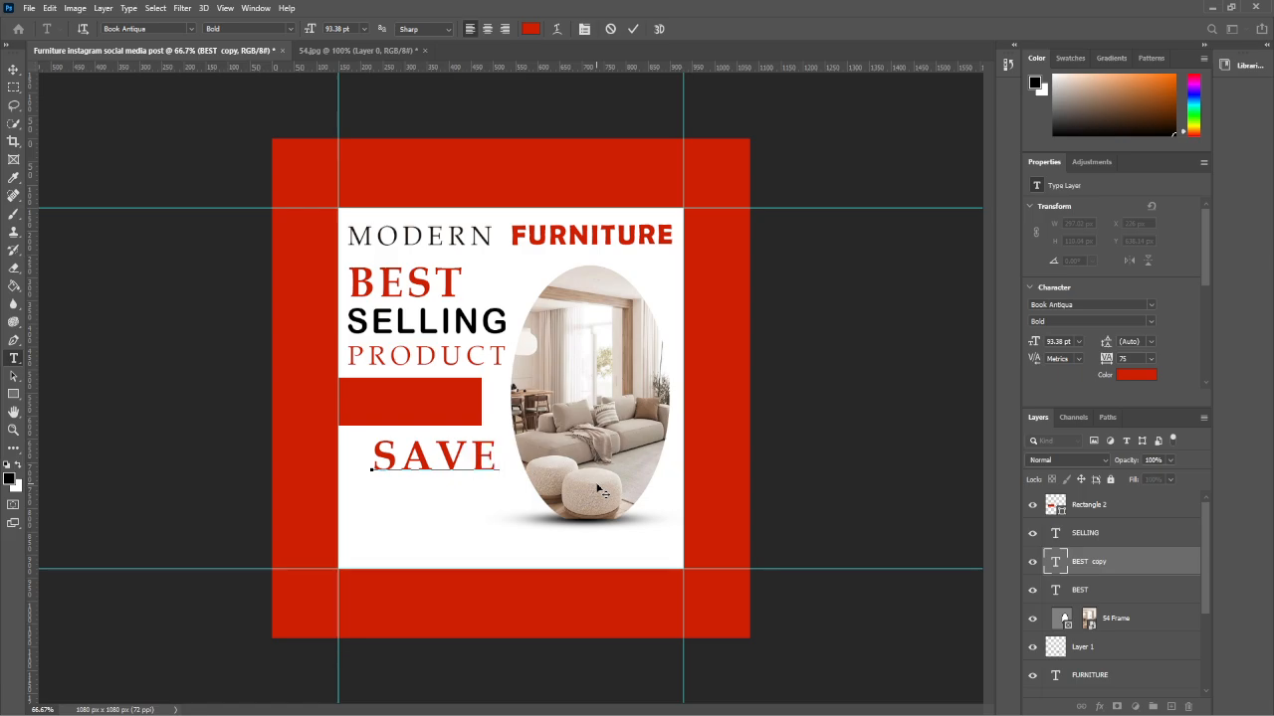
left_click(13, 70)
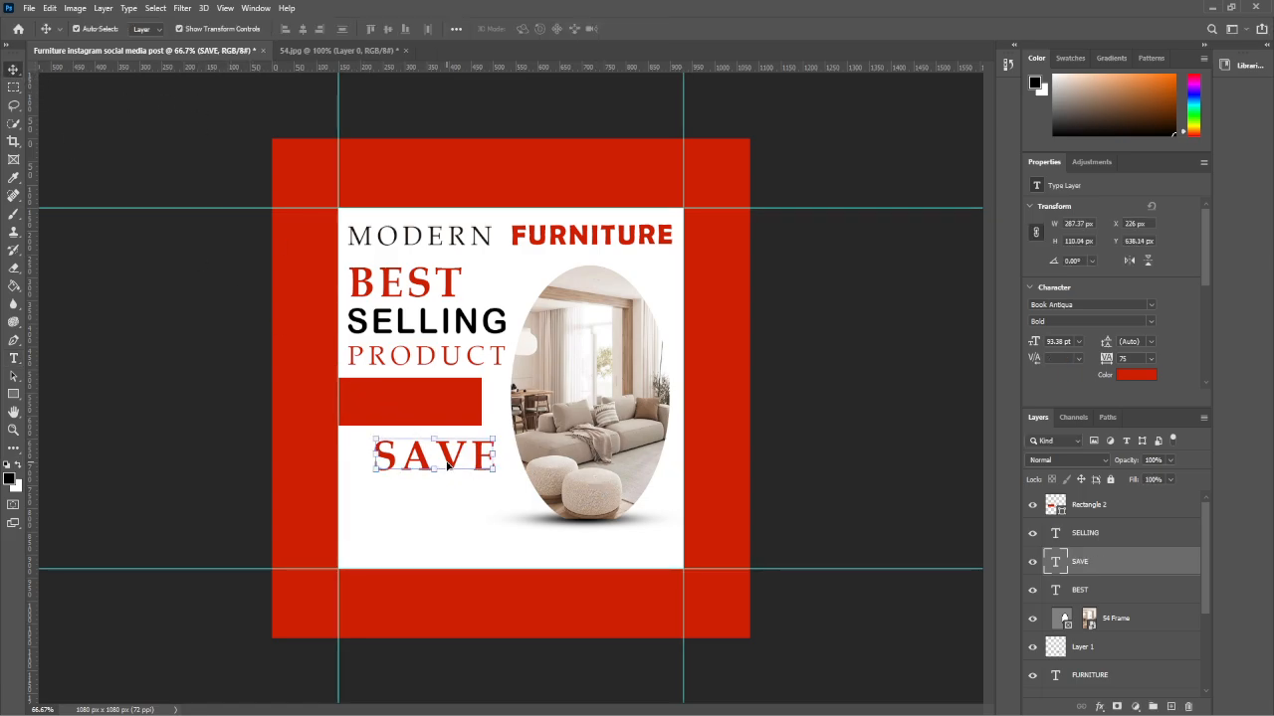
left_click_drag(446, 464, 426, 411)
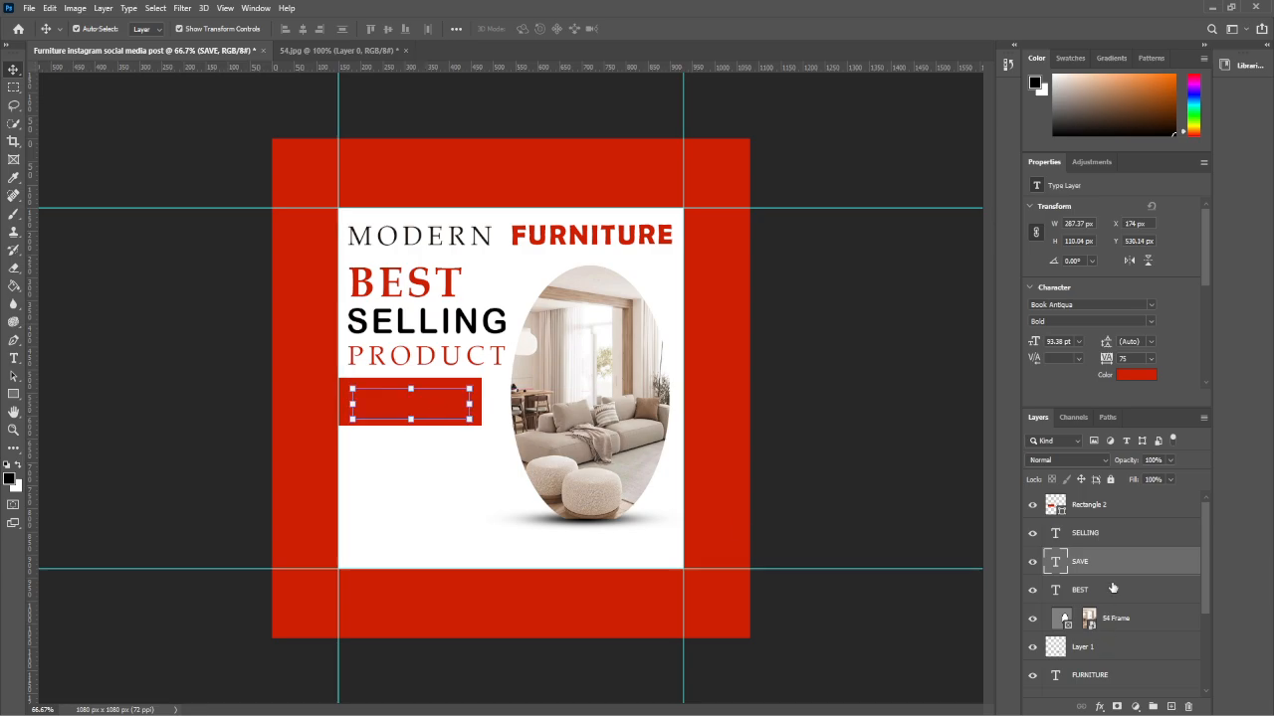
left_click_drag(1119, 563, 1111, 495)
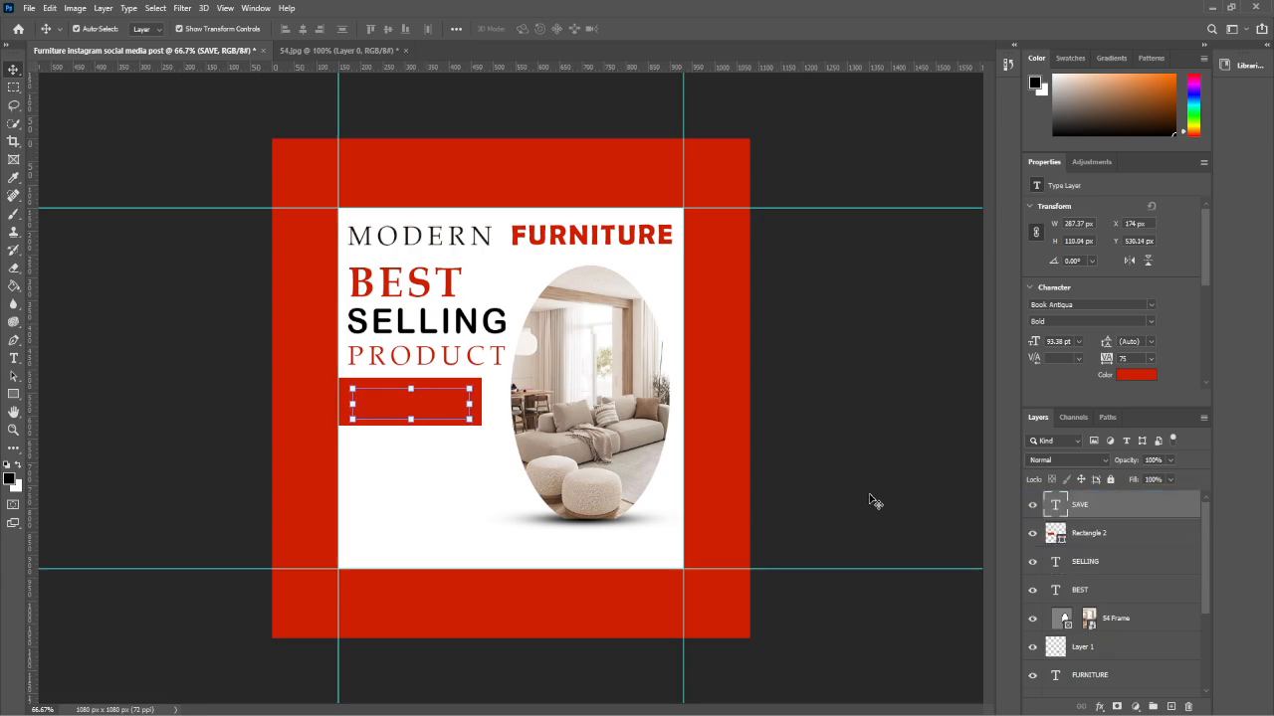
- Recolor the SAVE text white (ffffff)
double_click(440, 405)
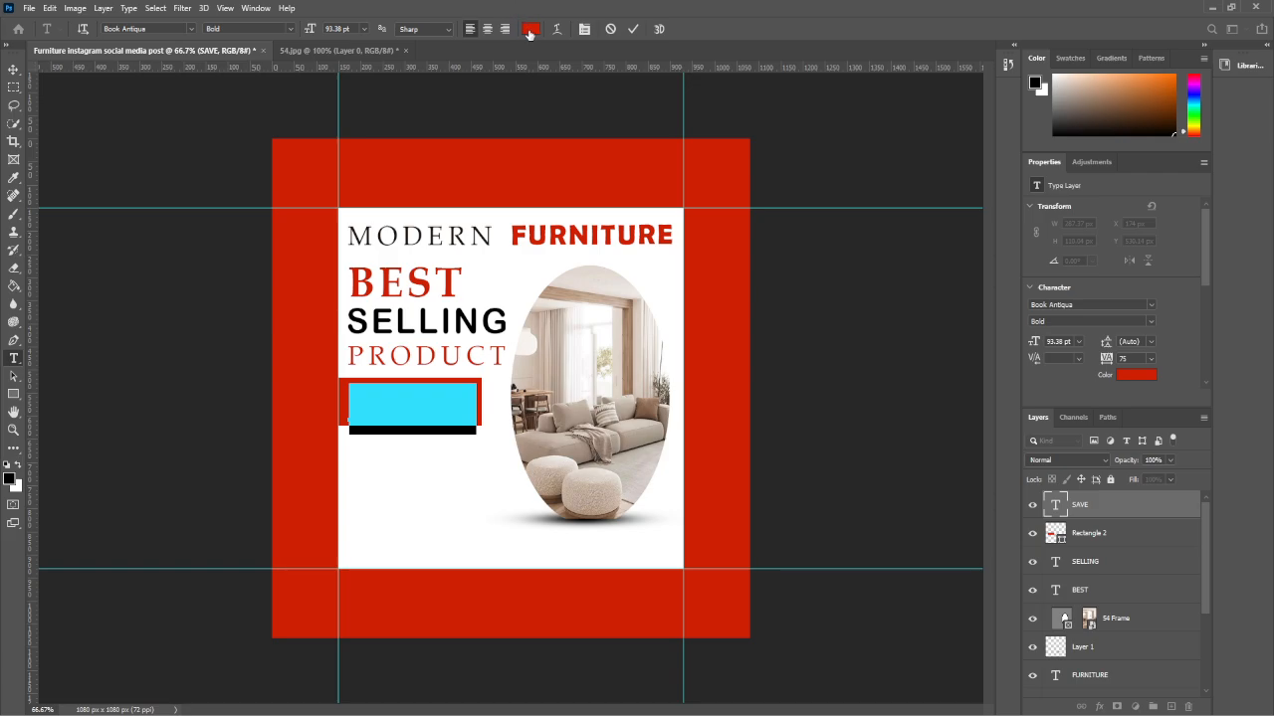
left_click(530, 28)
type("ffffff")
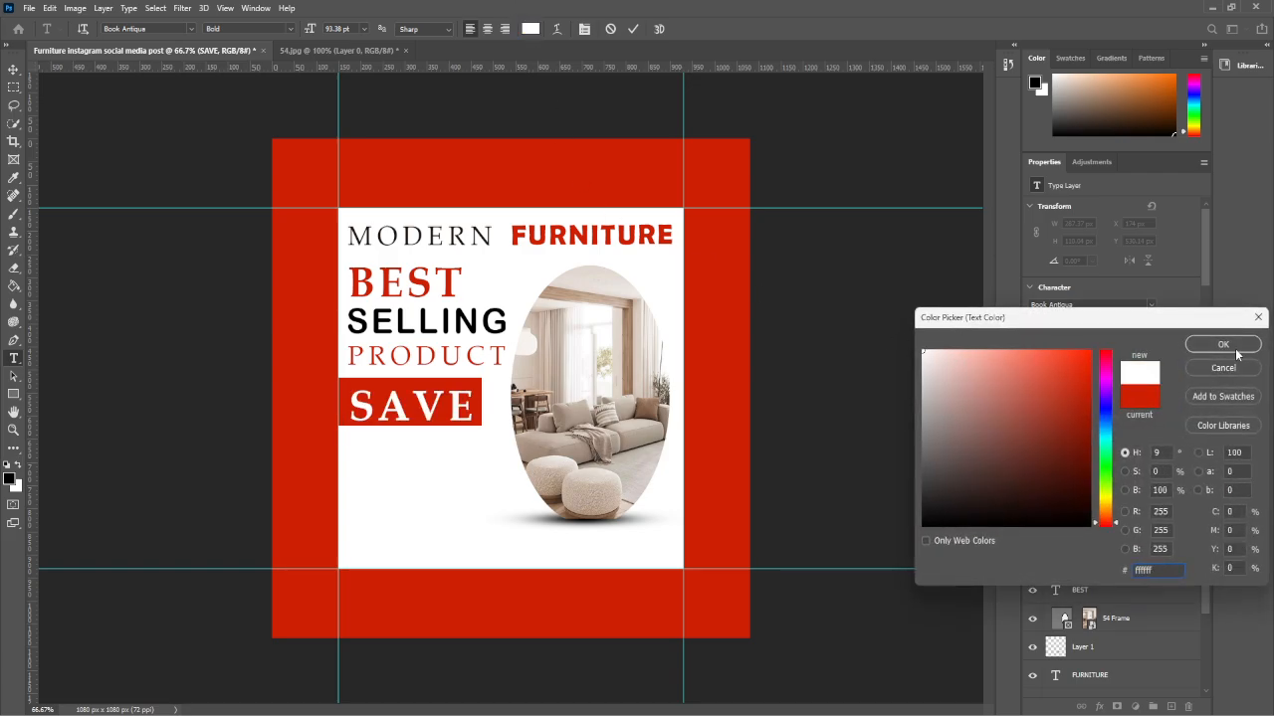
left_click(1223, 345)
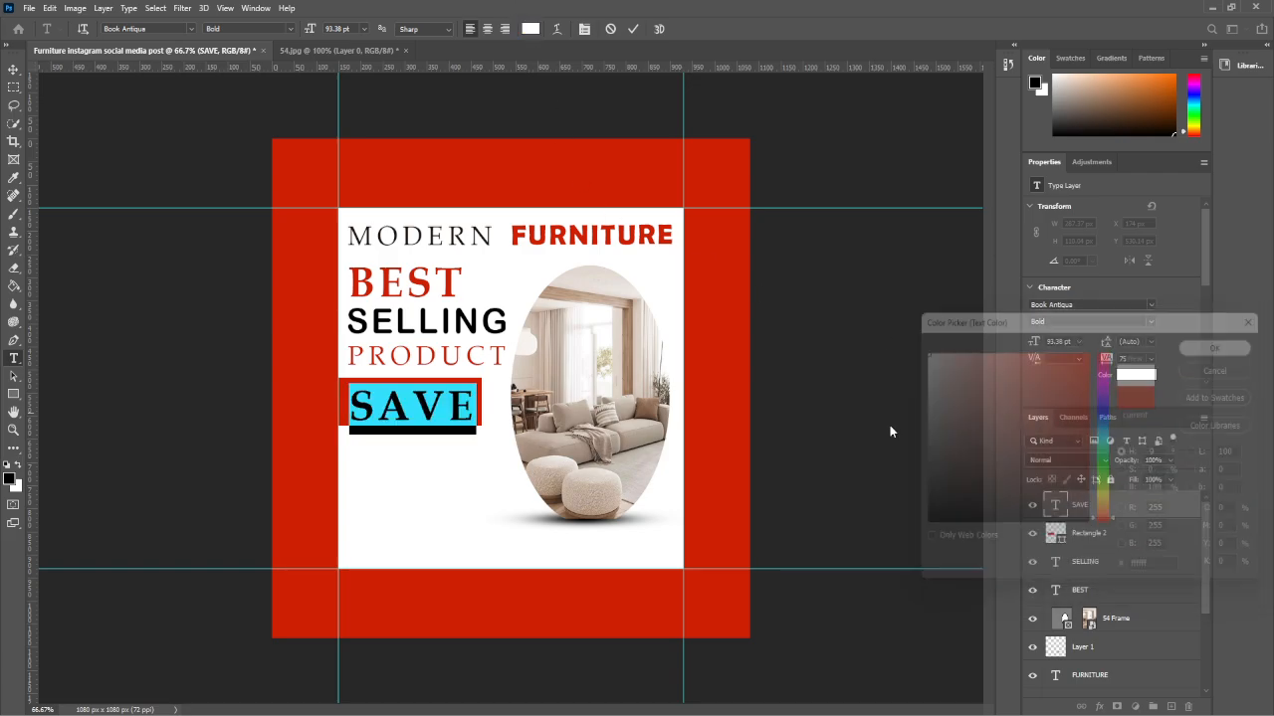
left_click(13, 69)
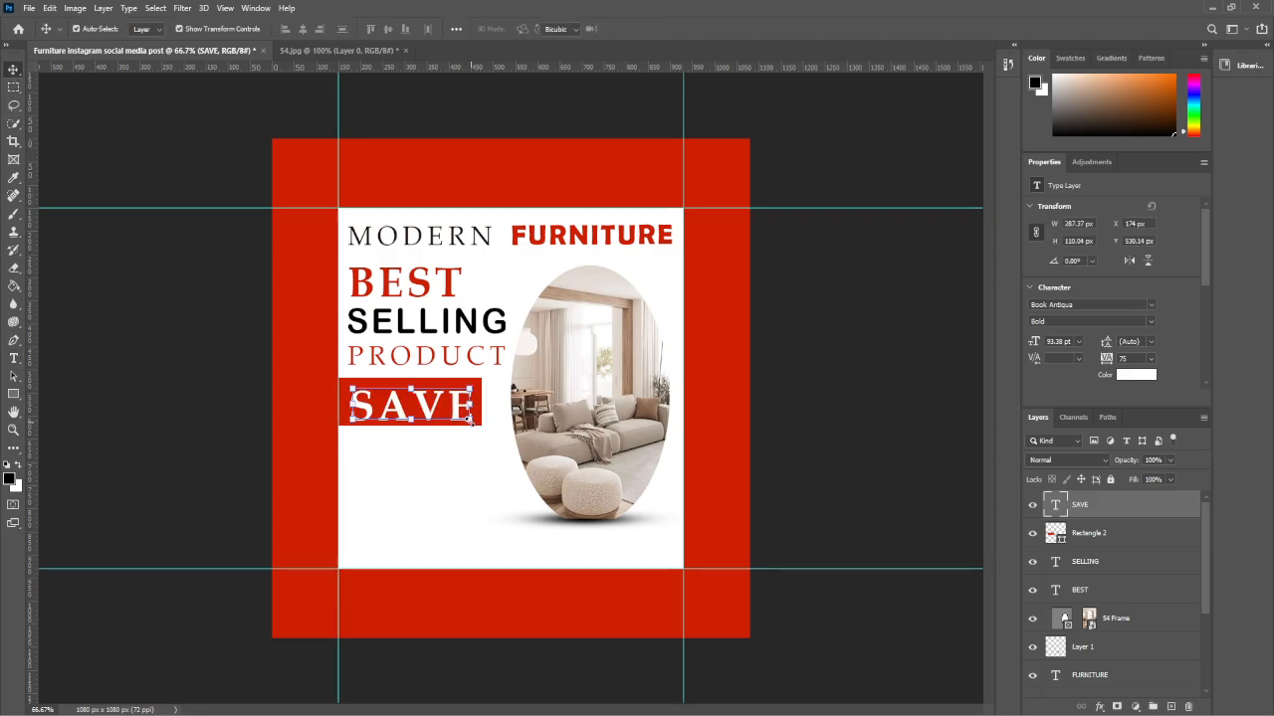
- Scale the SAVE text down to about 120 px wide, set it in the red rectangle's upper-left corner, and deselect it
left_click_drag(474, 422, 379, 392)
left_click(166, 389)
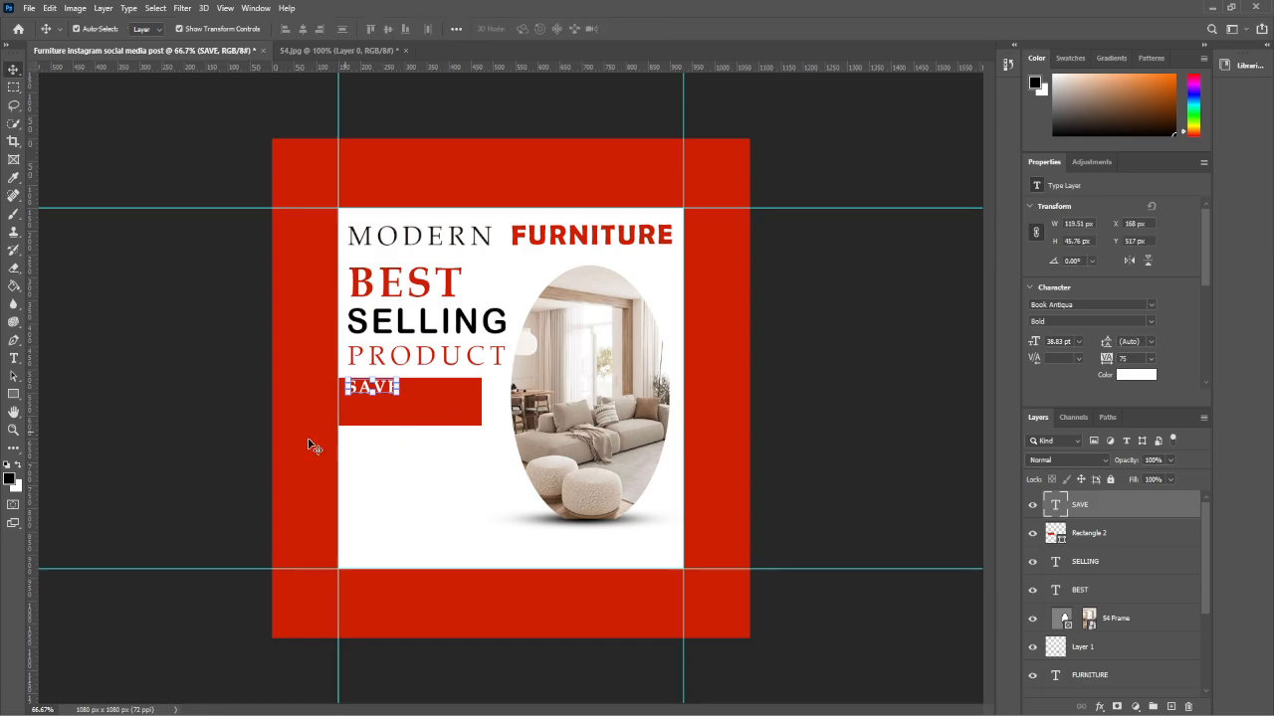
left_click(230, 431)
- Narrow the red rectangle behind SAVE from its right side to about 90% of its width and deselect it
left_click(451, 411)
key("ctrl+t")
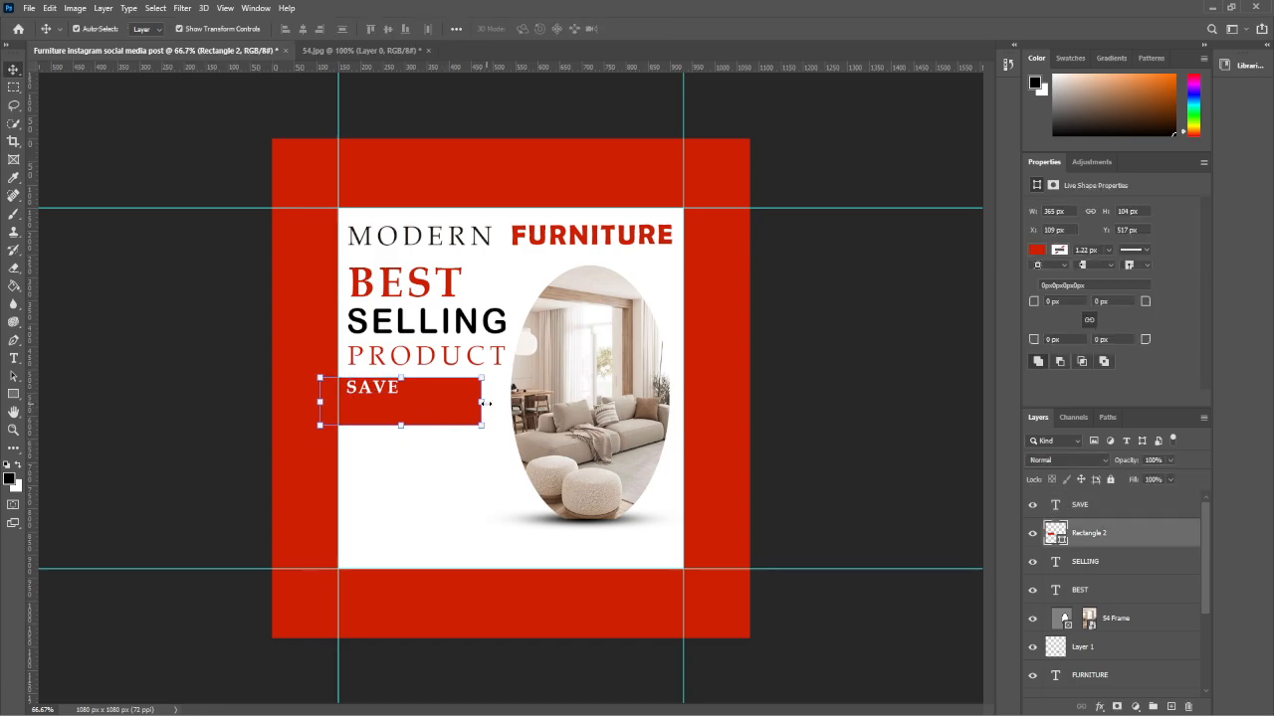
left_click_drag(482, 402, 465, 402)
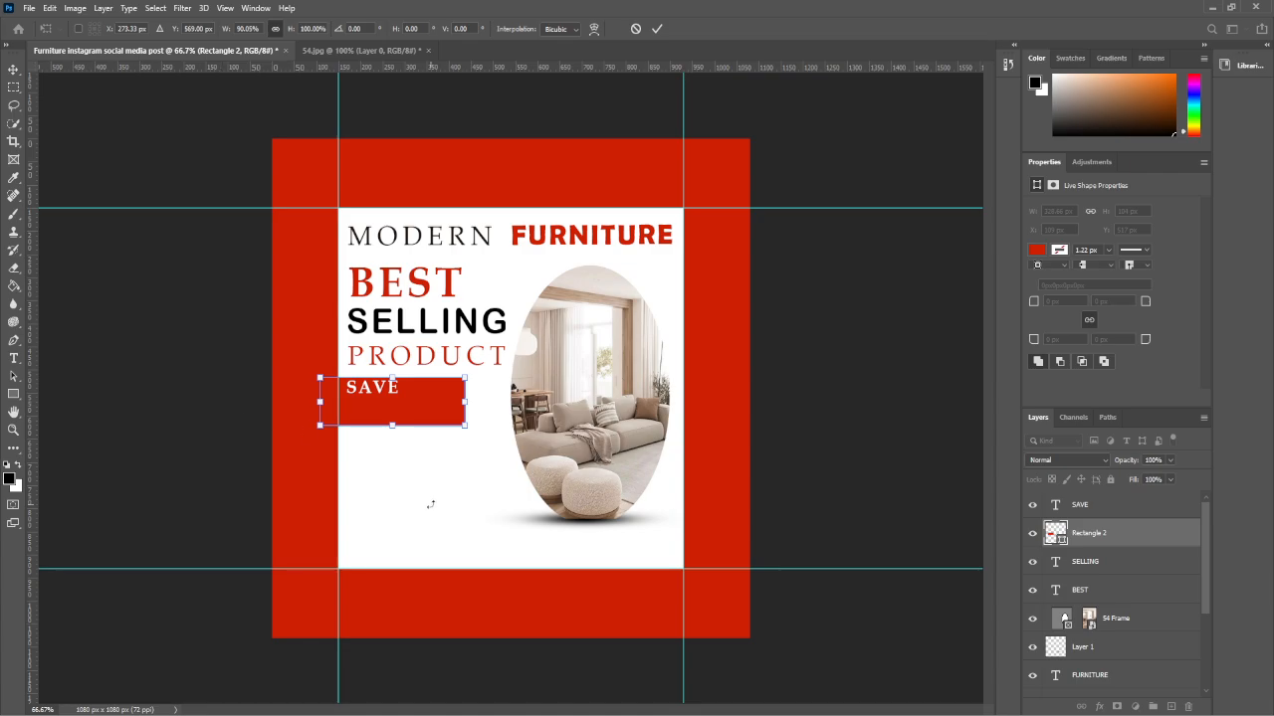
key("Return")
left_click(233, 442)
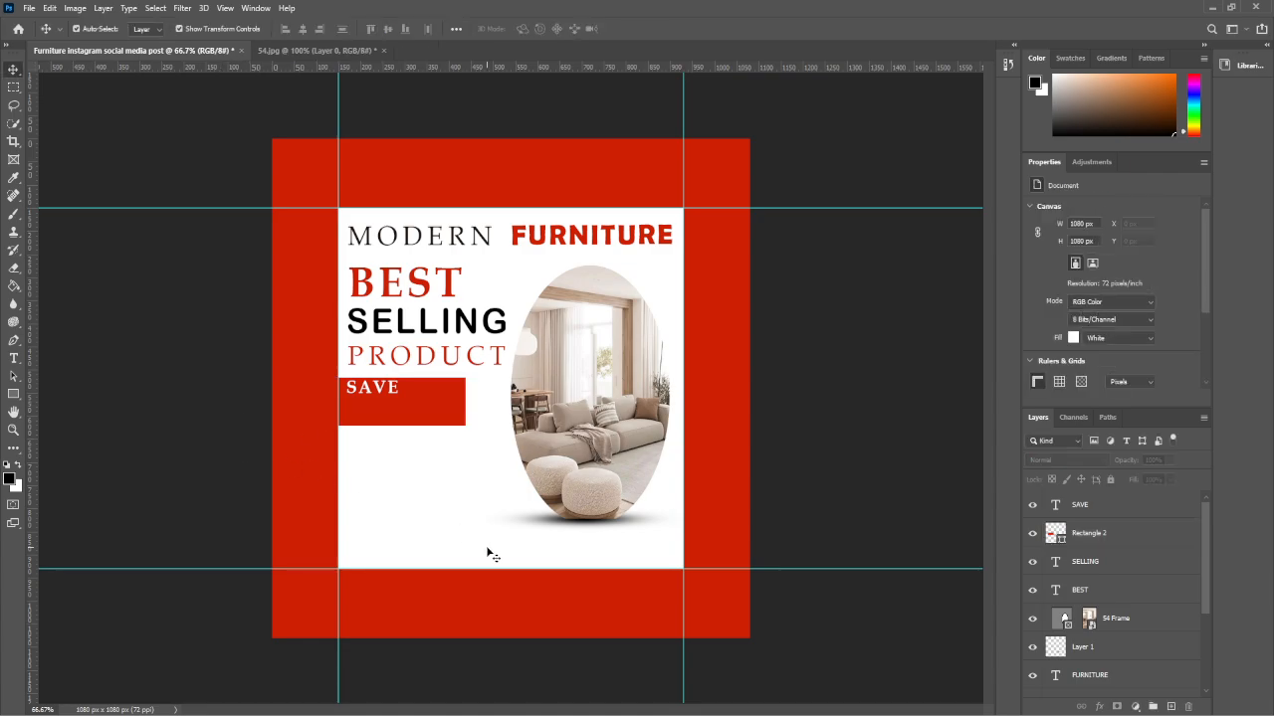
- Add a 50% text layer in the empty lower part of the white square and enlarge it to about 69 pt
key("t")
left_click(438, 500)
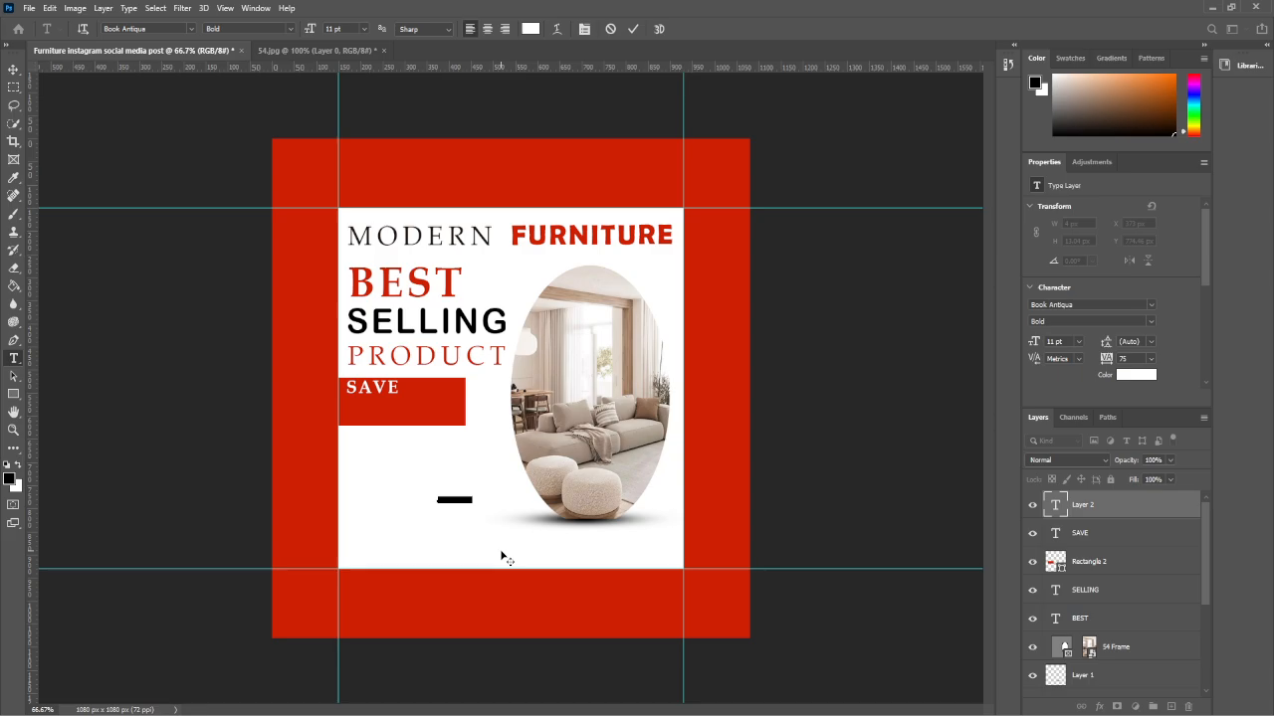
key("BackSpace")
left_click(13, 71)
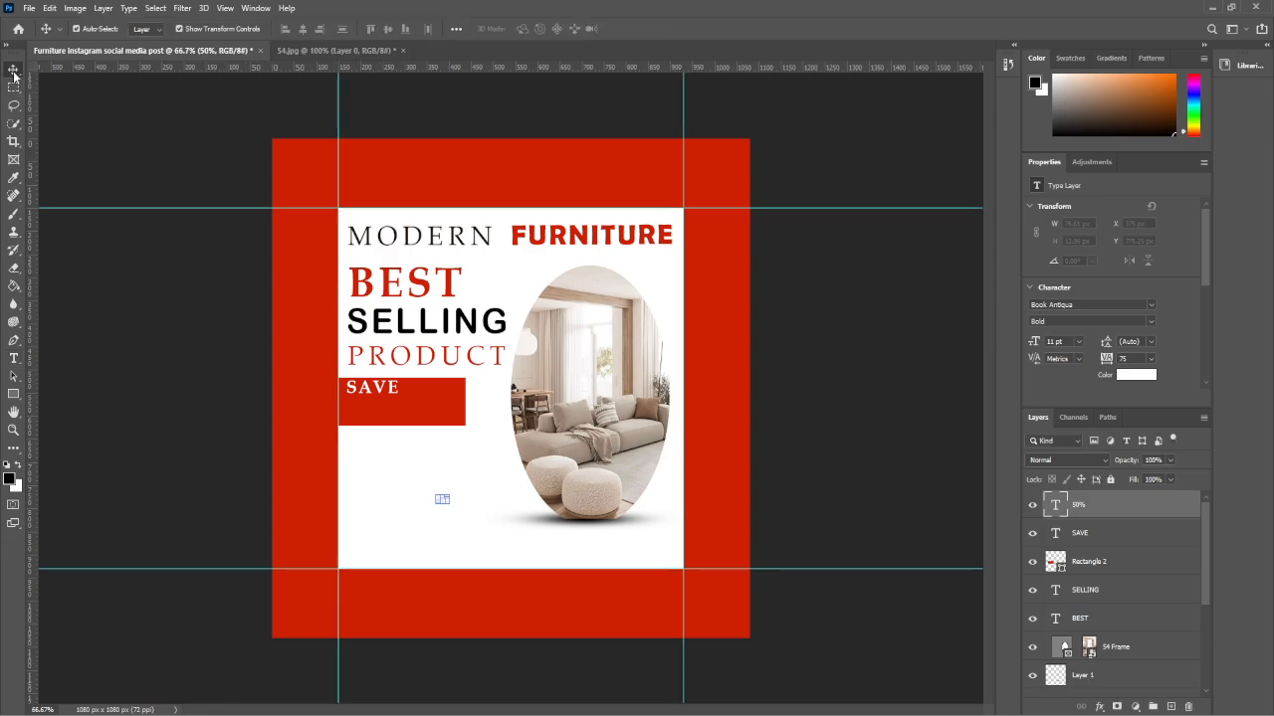
left_click_drag(449, 504, 500, 524)
key("Return")
- Recolor the 50% text black (000000)
double_click(469, 515)
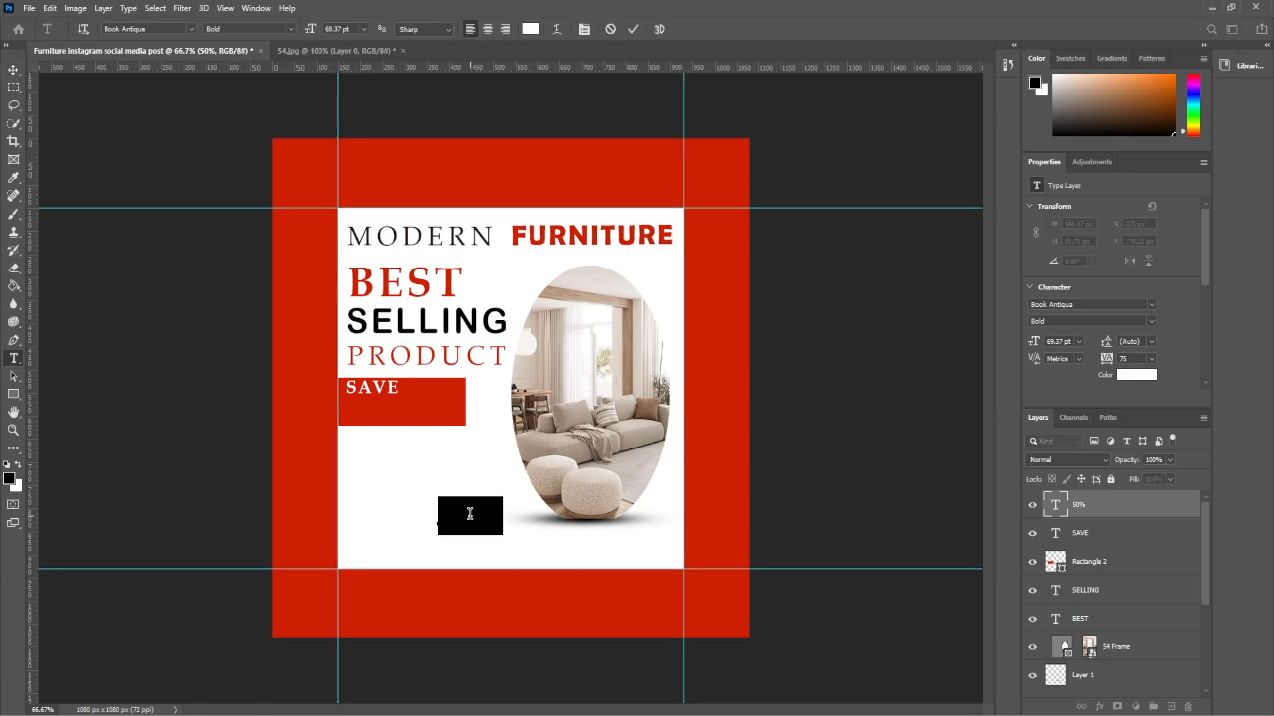
left_click(1141, 376)
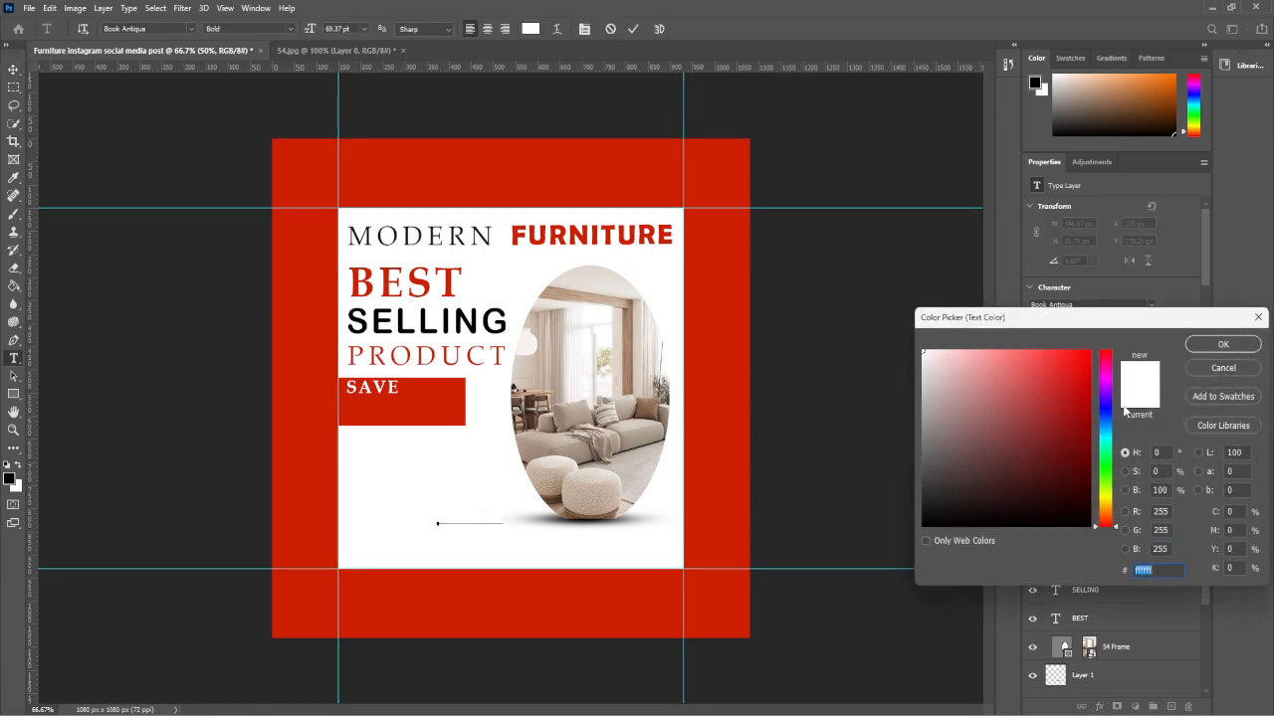
type("000000")
left_click(1225, 344)
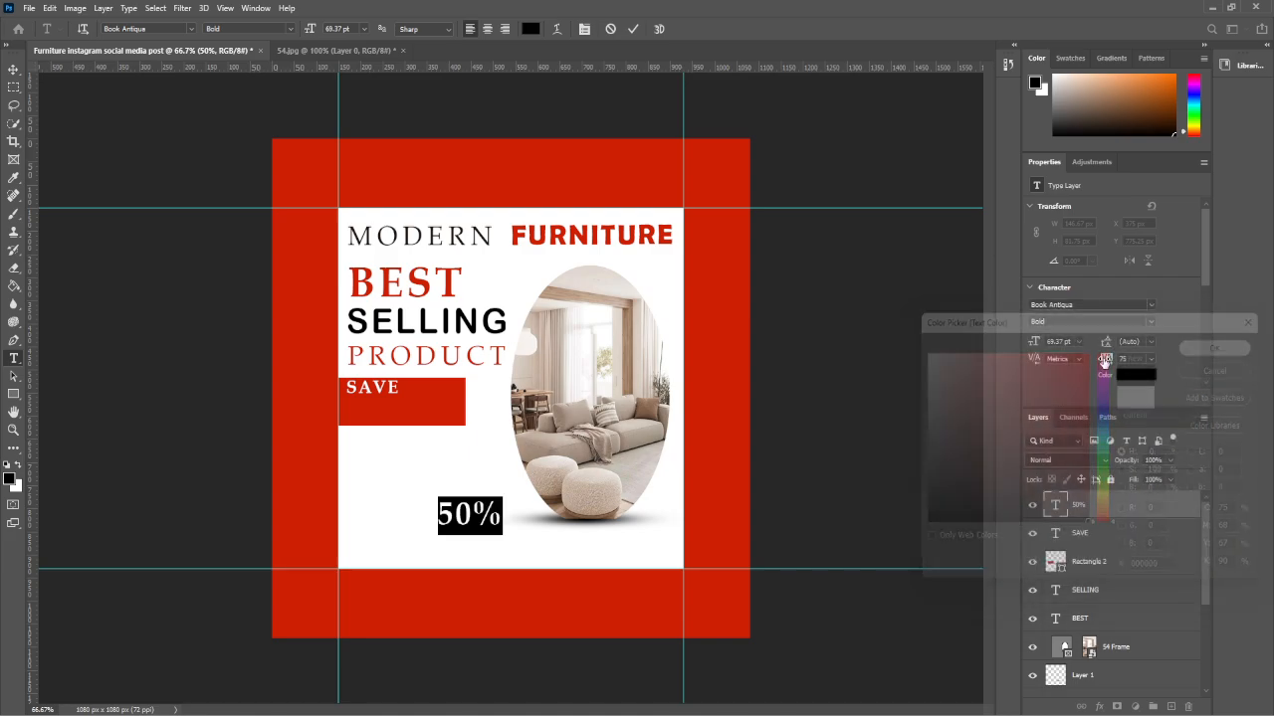
key("ctrl+Return")
key("v")
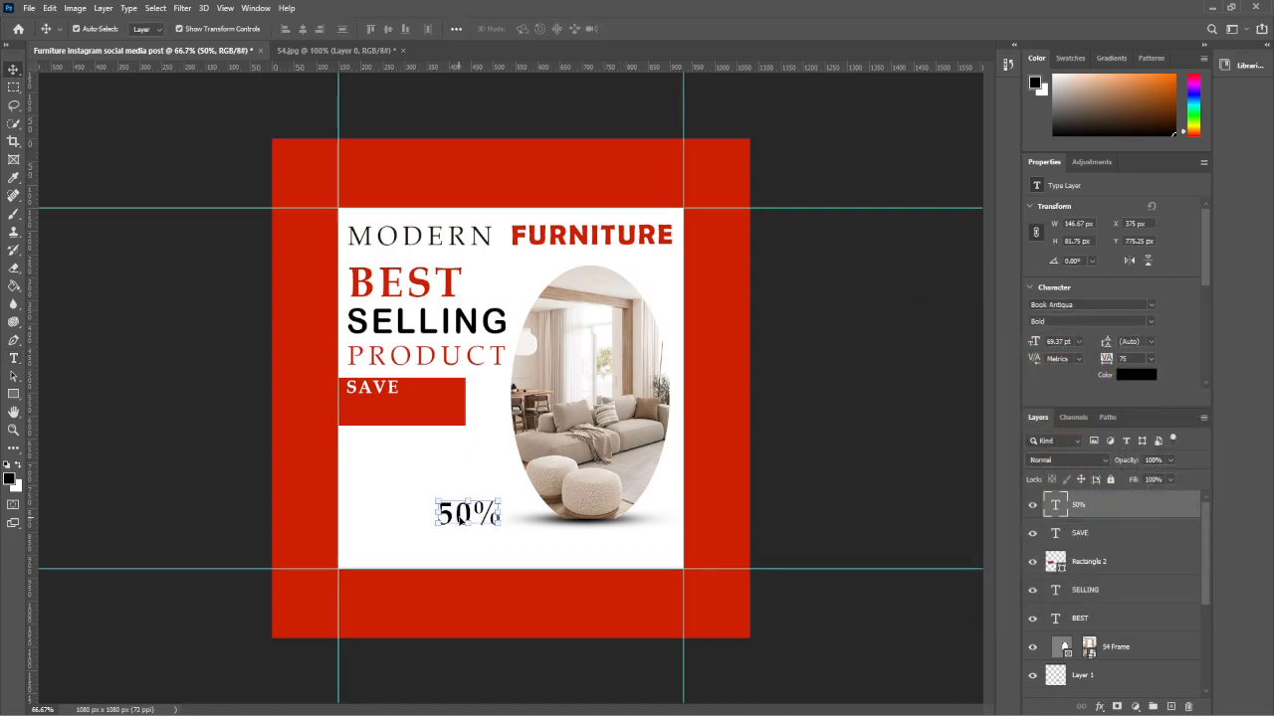
- Move the 50% text onto the red rectangle under SAVE, nudge it 2 px down, and deselect it
left_click_drag(461, 517, 369, 417)
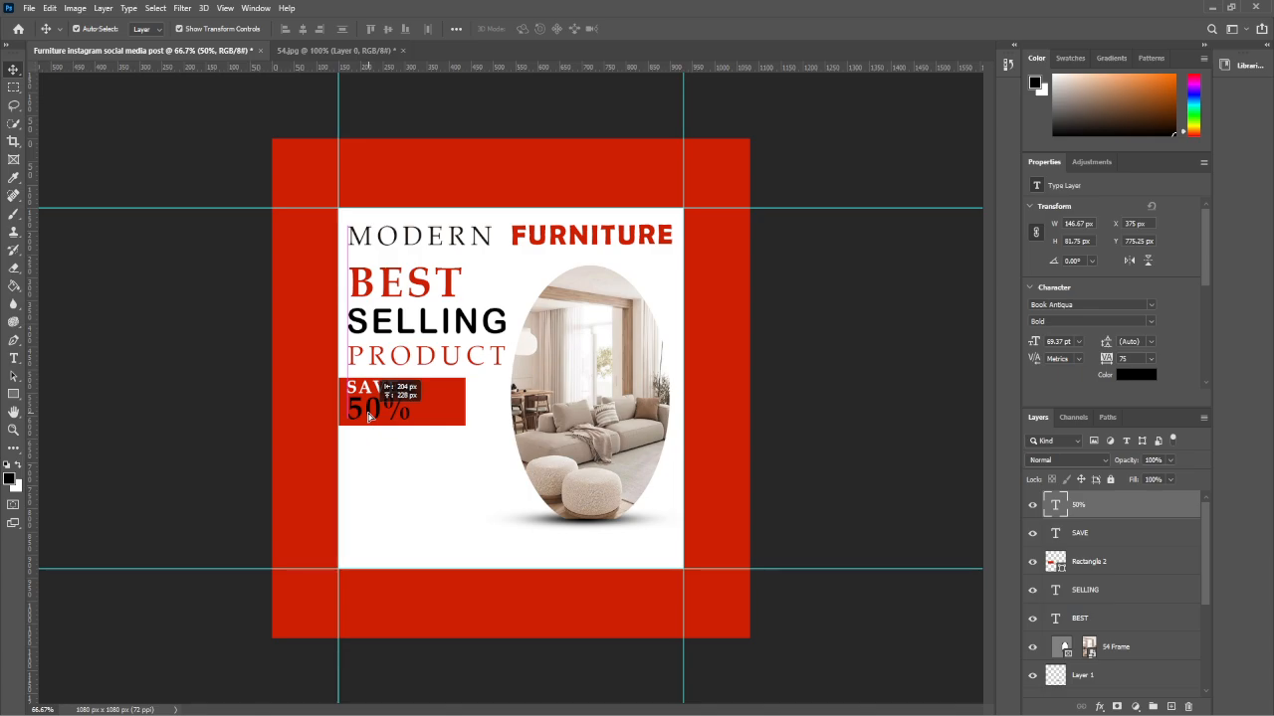
left_click(255, 428)
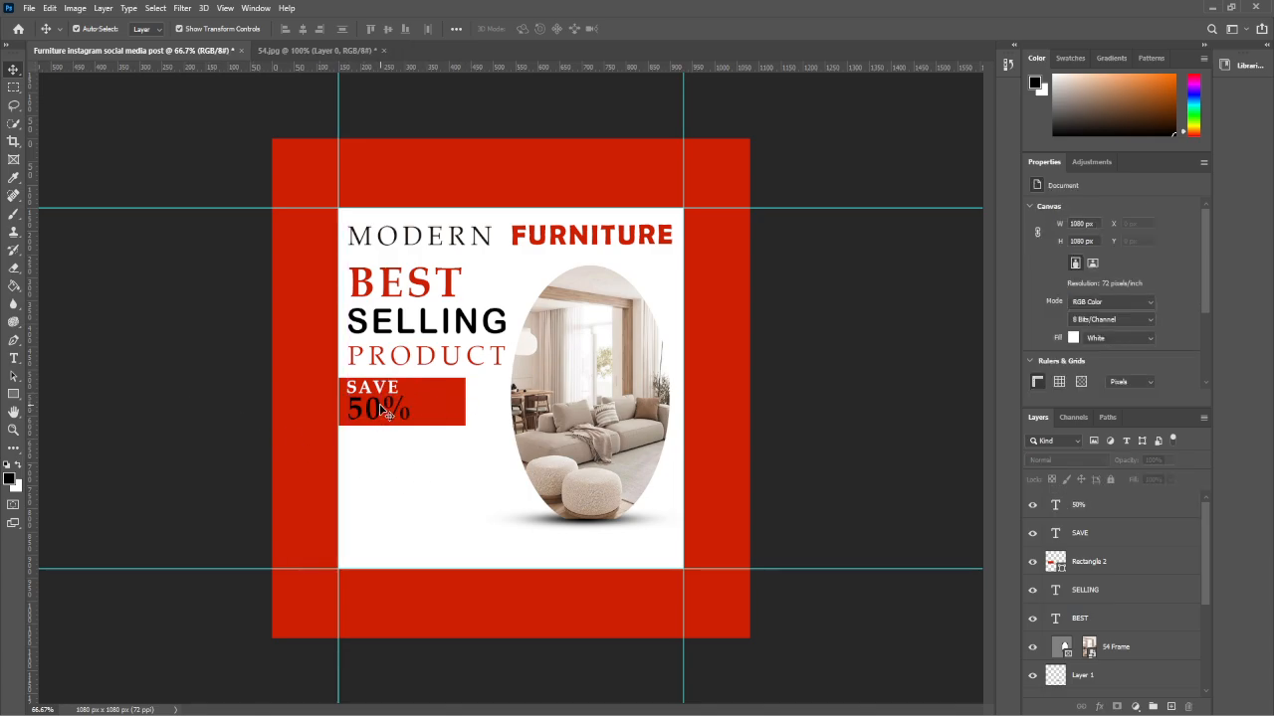
left_click(380, 410)
key("Down")
key("Down")
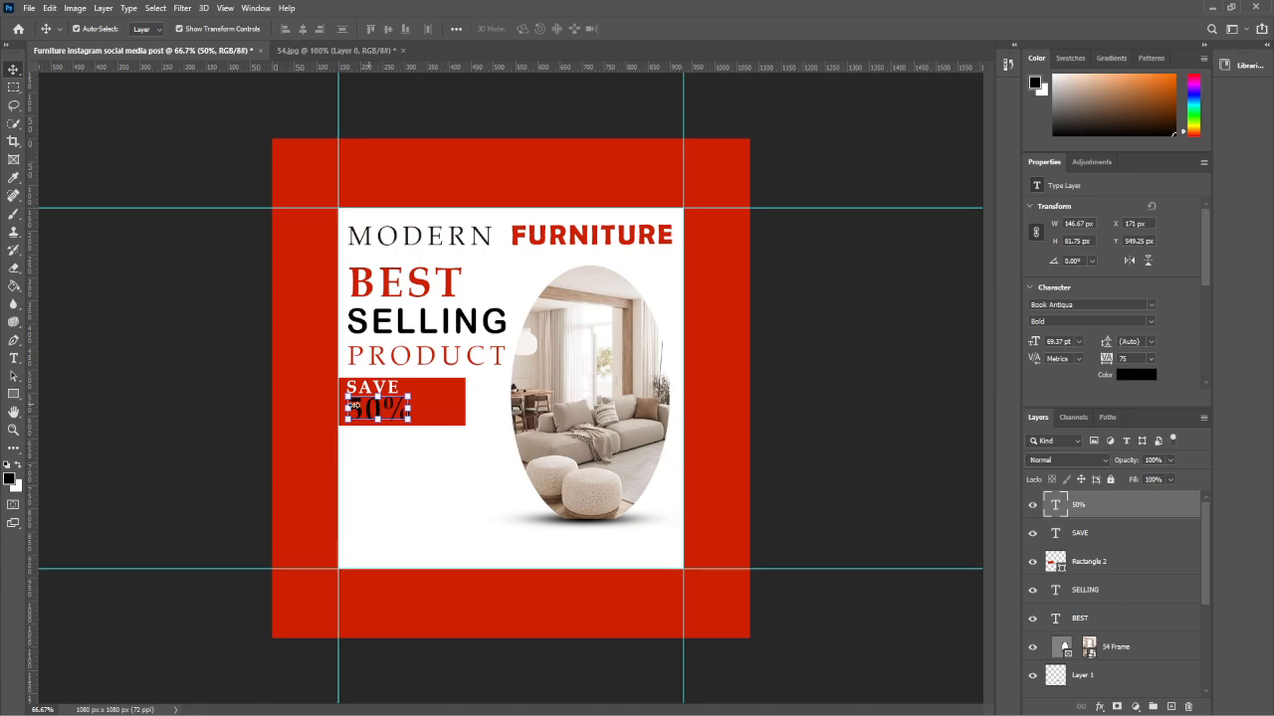
left_click(248, 381)
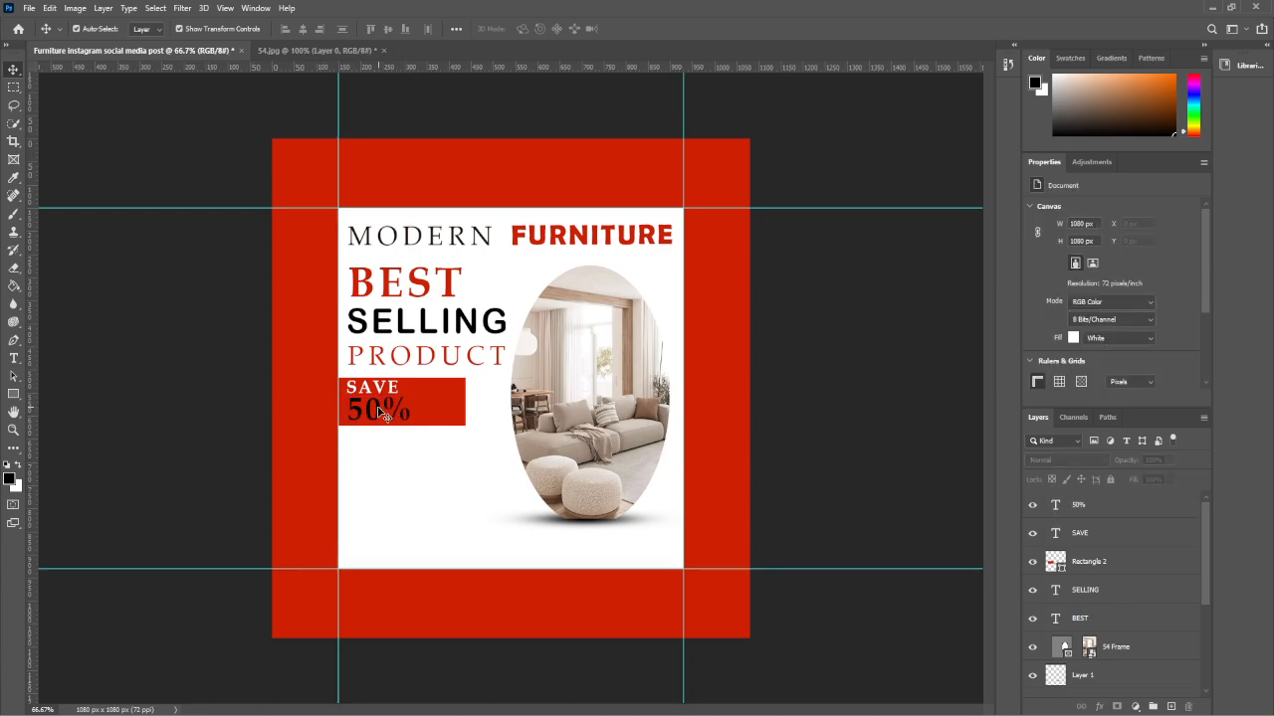
- Recolor the 50% text on the red rectangle white (ffffff) and deselect it
double_click(380, 412)
left_click(1135, 375)
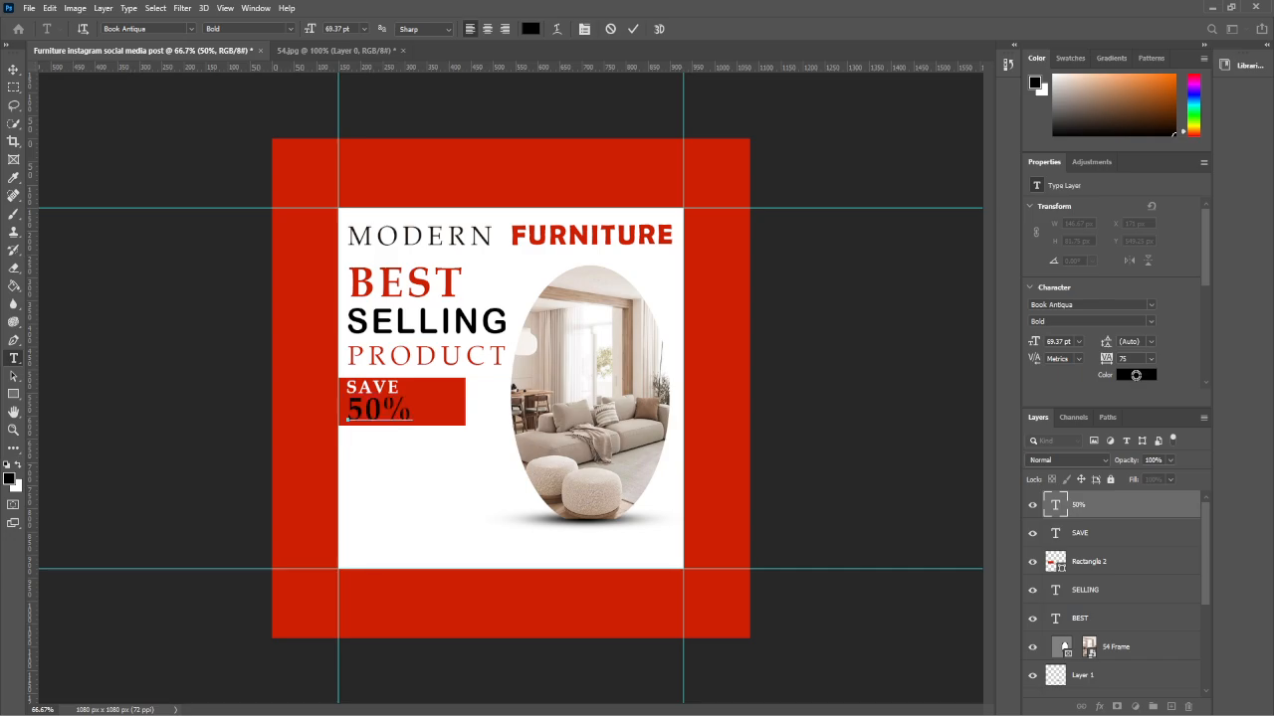
left_click_drag(1001, 418, 875, 300)
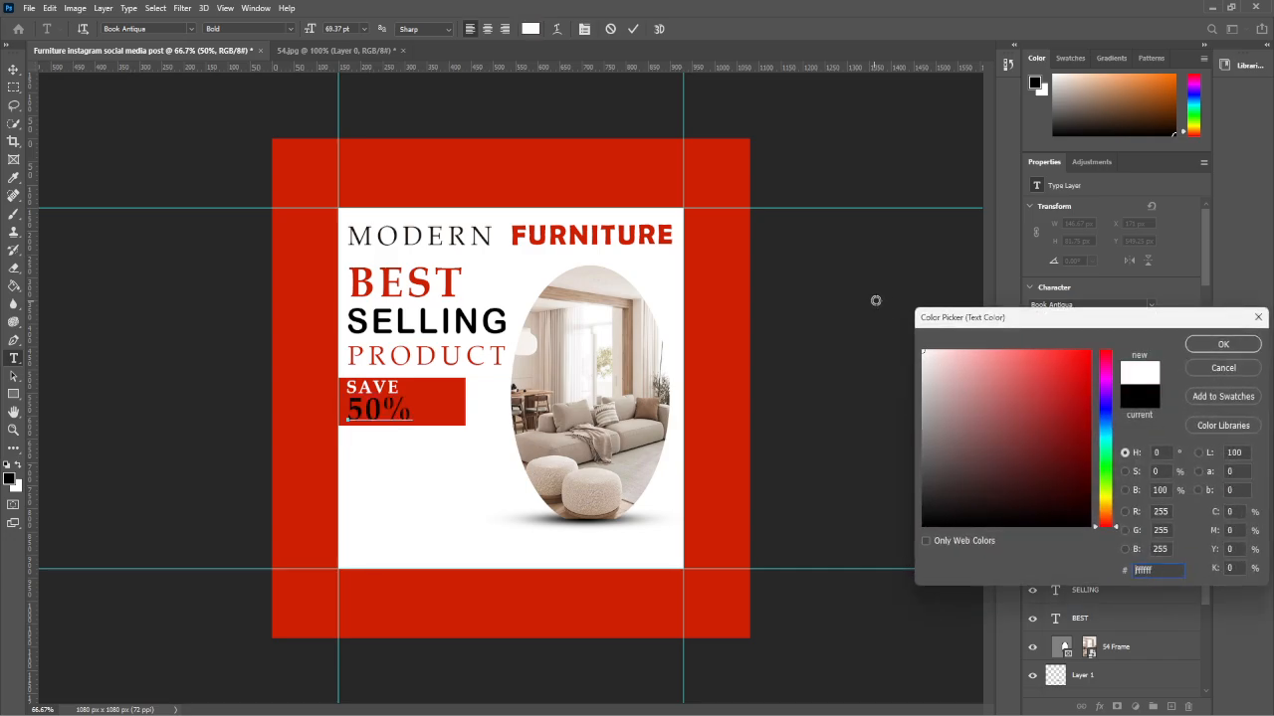
left_click(1224, 353)
key("ctrl+Return")
key("v")
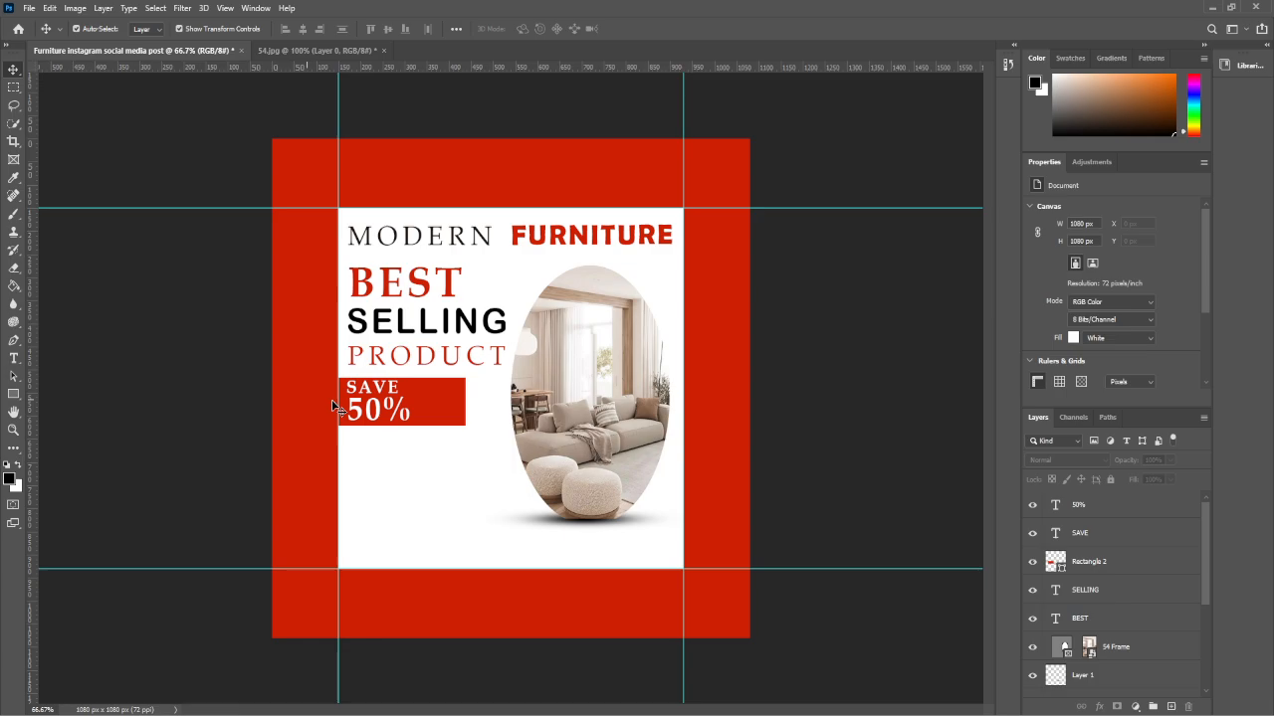
- Nudge the 50% text slightly left and duplicate the SAVE text beside it, changing the copy's wording to Off
left_click(384, 414)
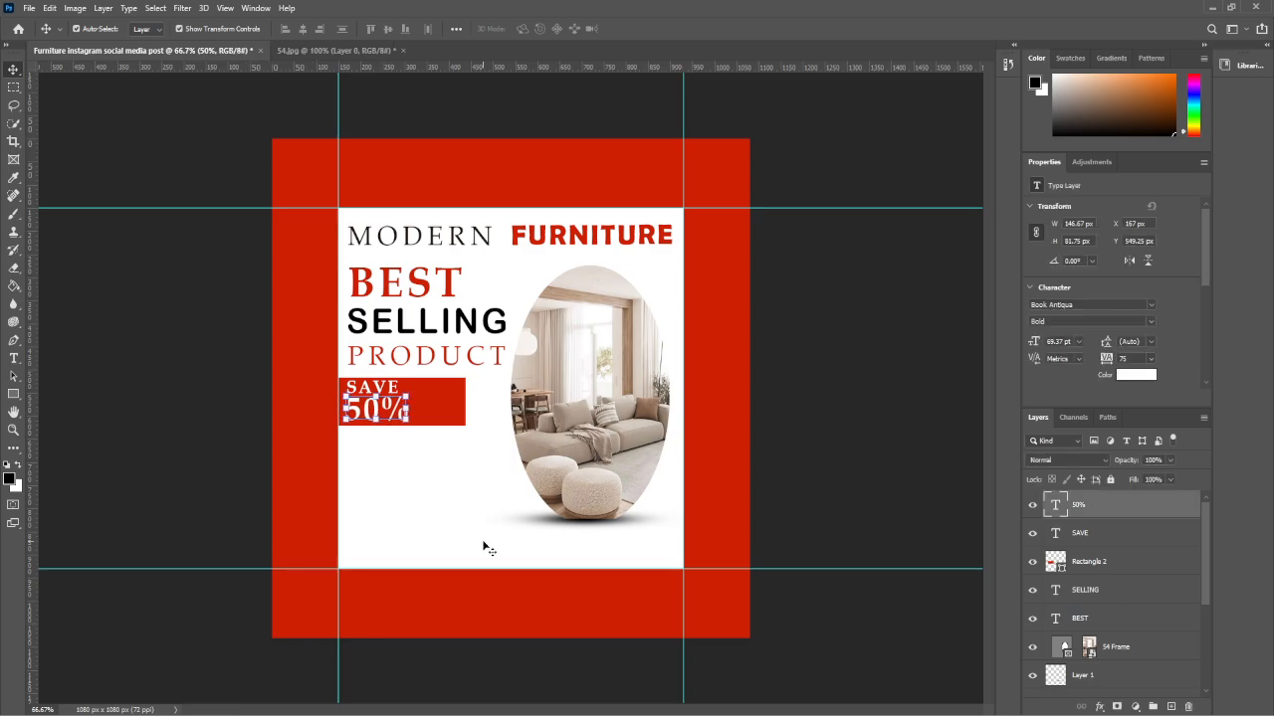
left_click(193, 444)
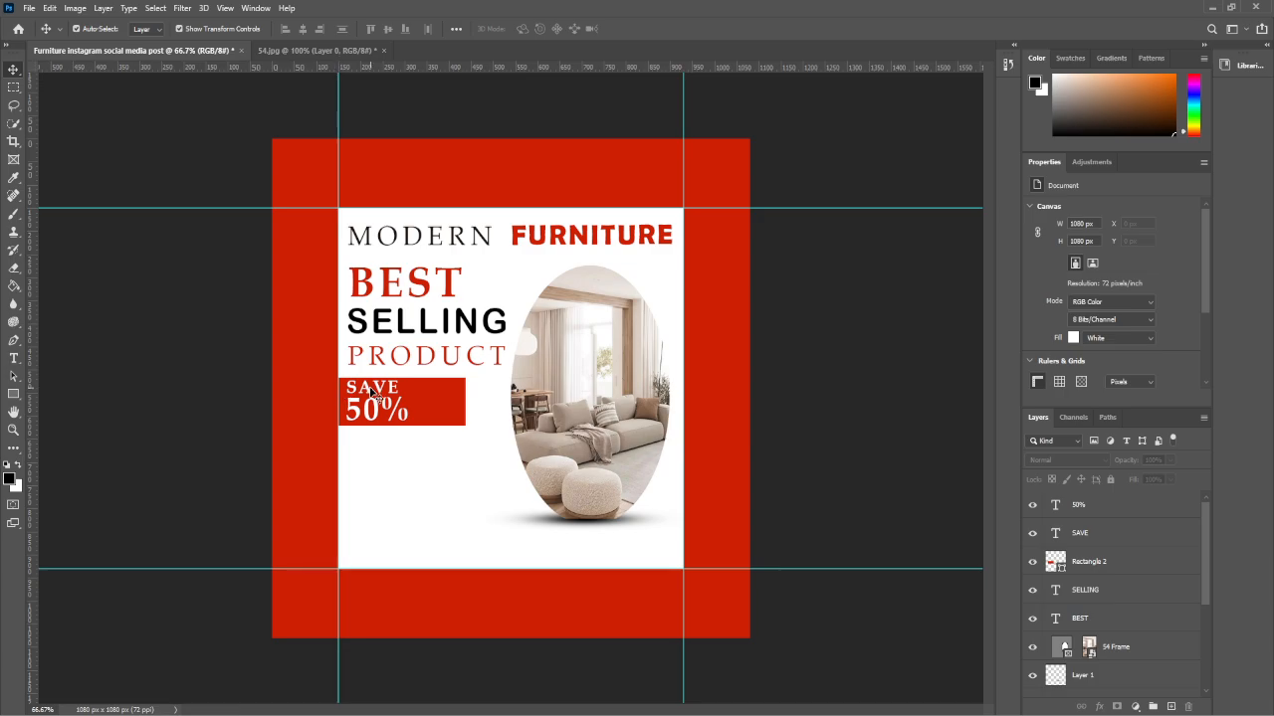
double_click(382, 394)
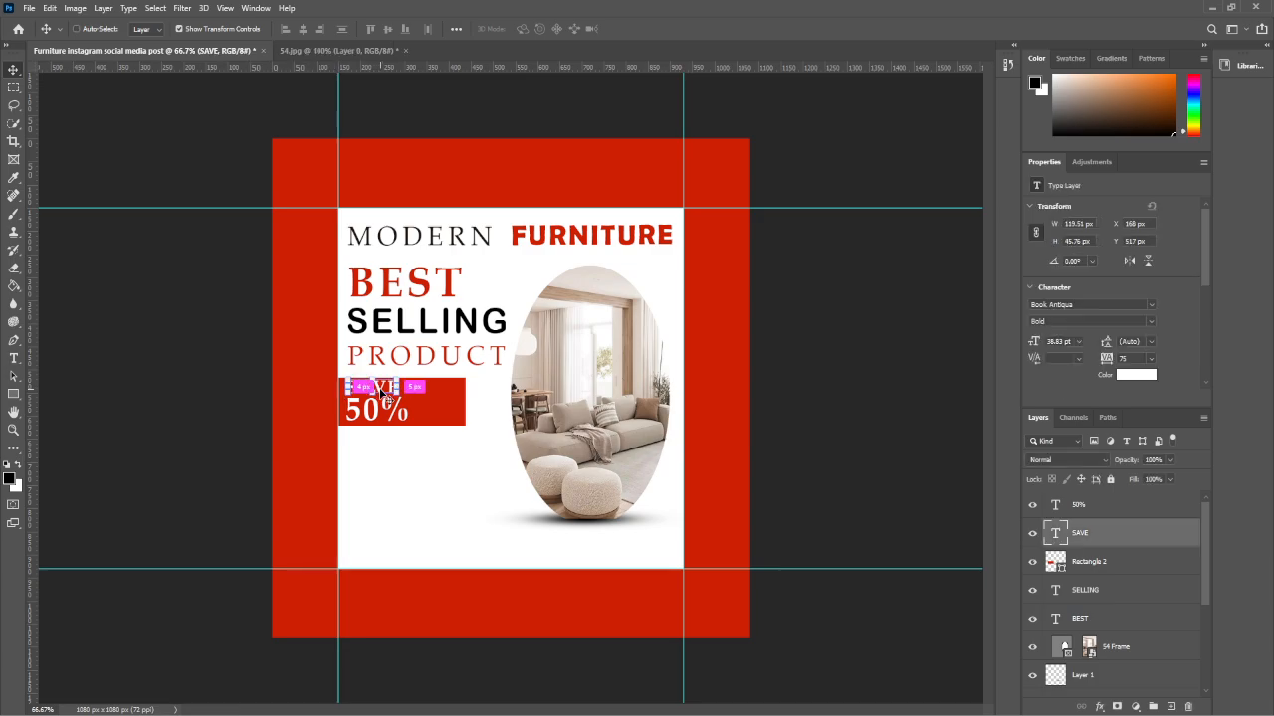
key("ctrl+j")
left_click_drag(396, 396, 445, 414)
double_click(442, 411)
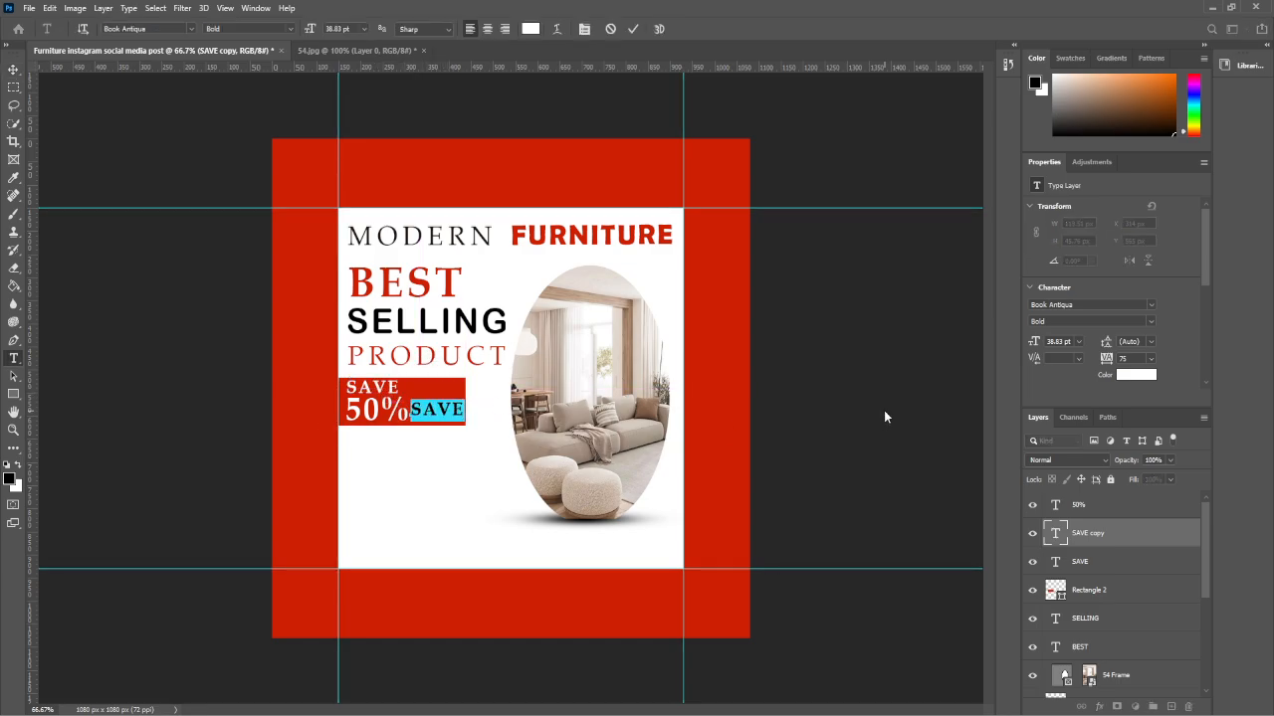
type("o")
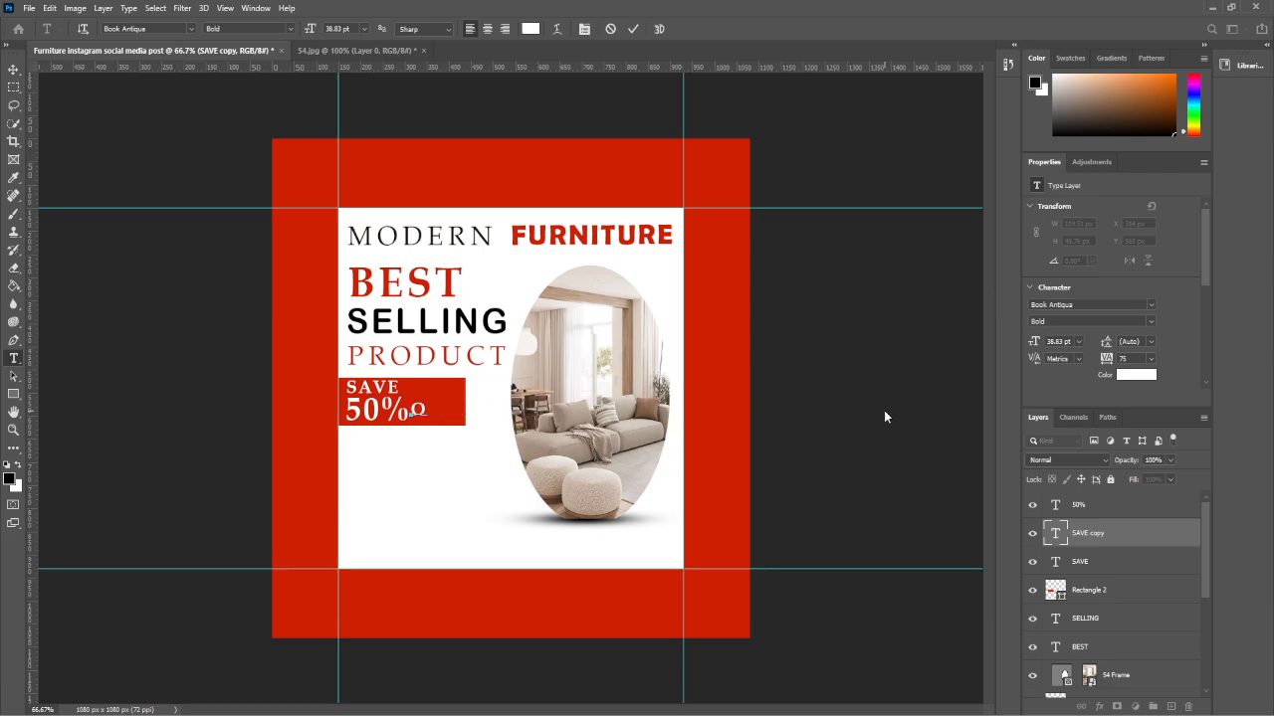
type("ff")
key("ctrl+Return")
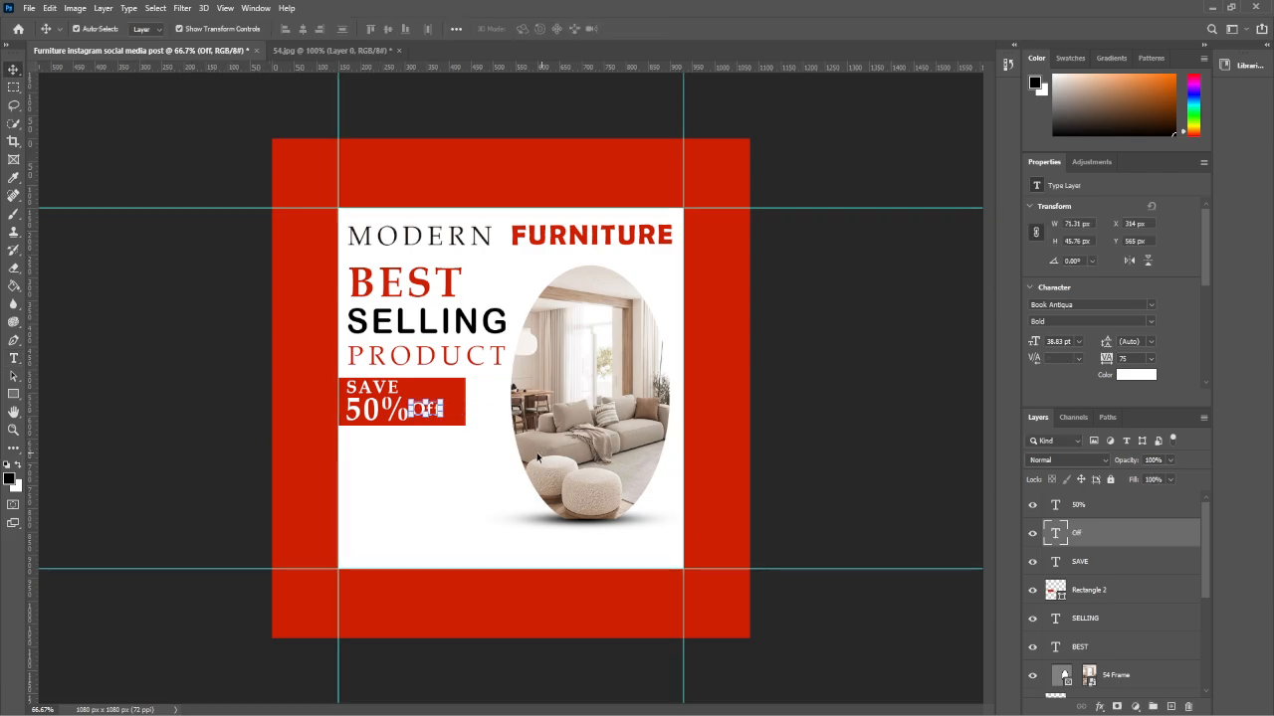
- Enlarge the Off text beside 50% to about 50 pt and deselect it
mouse_move(444, 416)
left_mouse_down()
mouse_move(454, 428)
mouse_move(438, 412)
left_mouse_up()
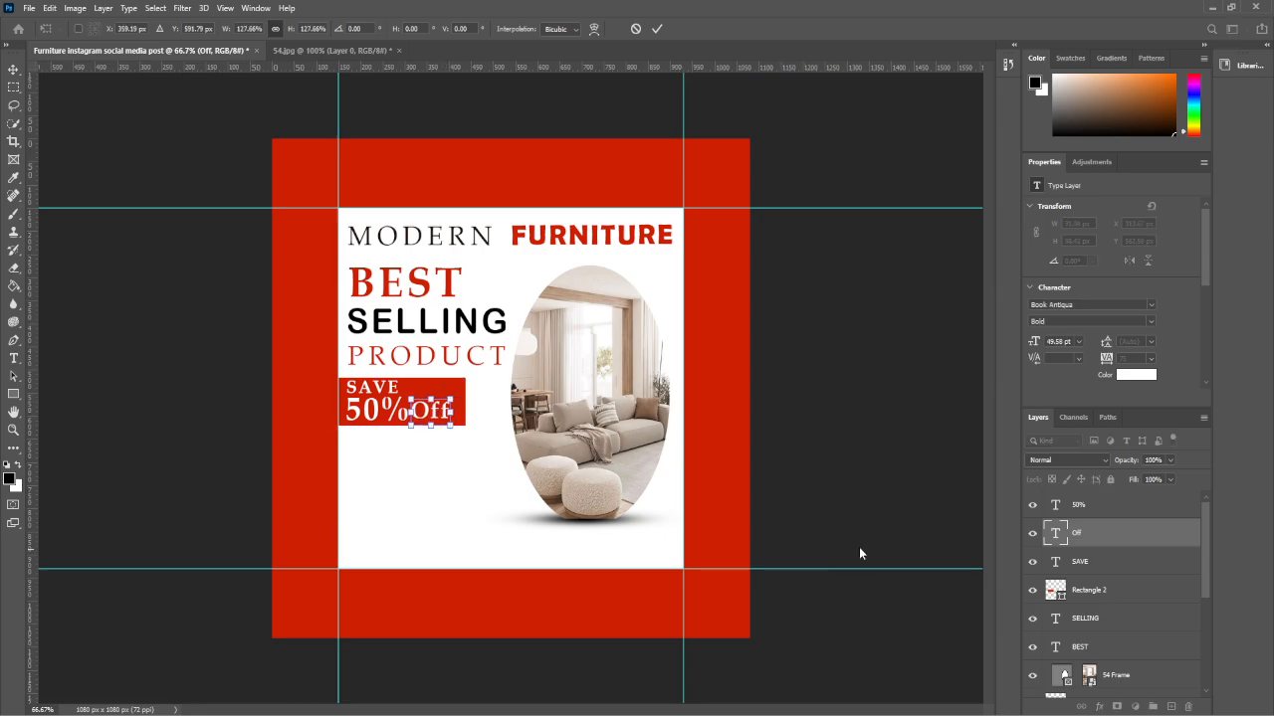
key("Return")
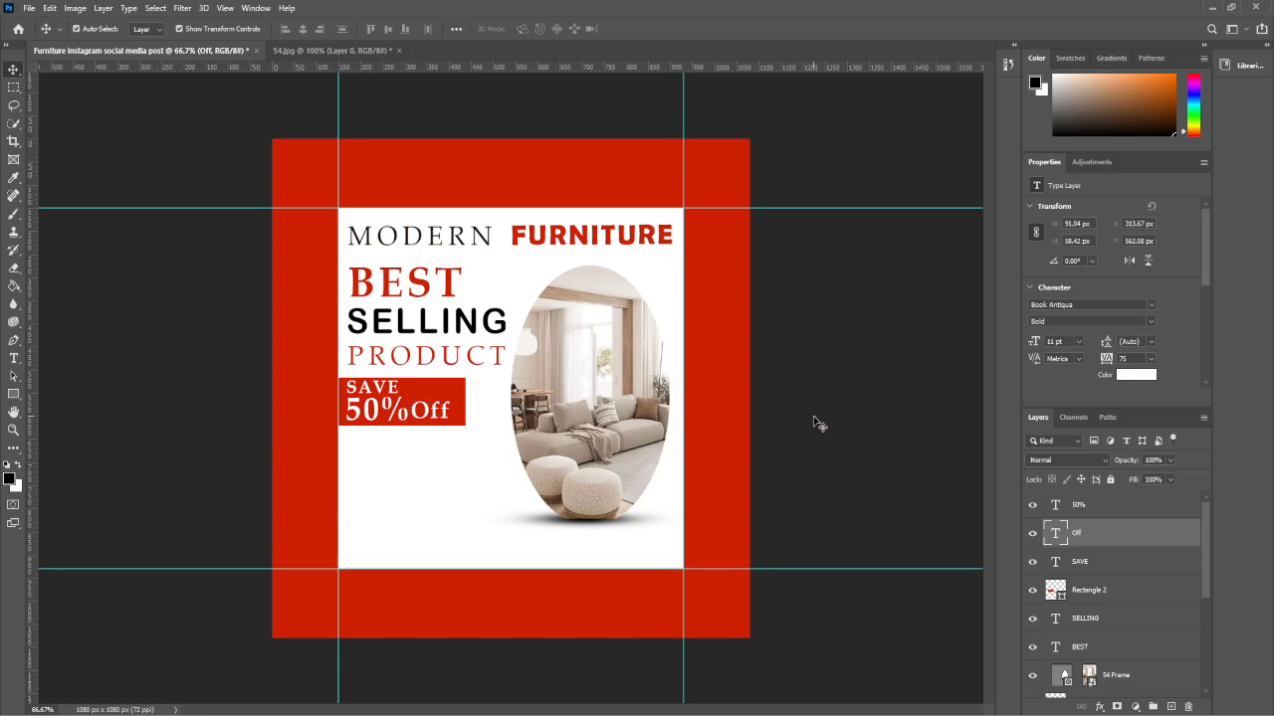
left_click(816, 424)
- Nudge the 50% and Off texts together slightly down on the red banner and deselect them
left_click(385, 420)
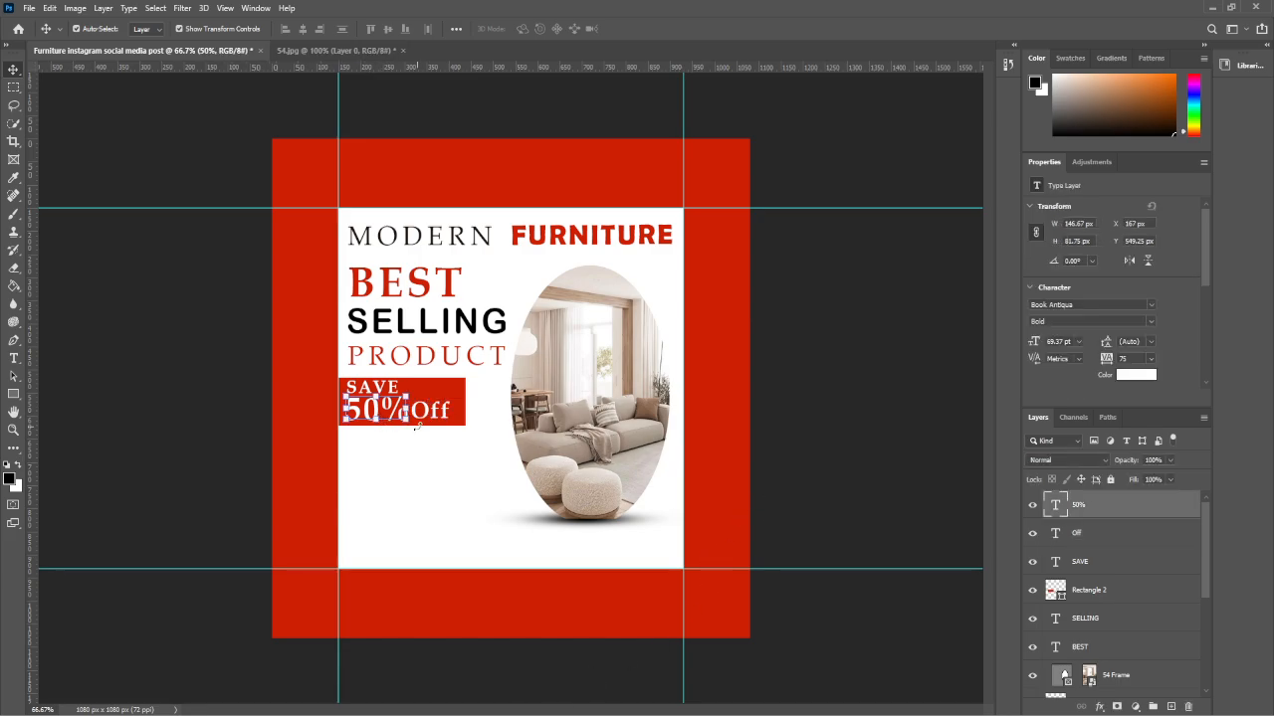
left_click(449, 413, "shift")
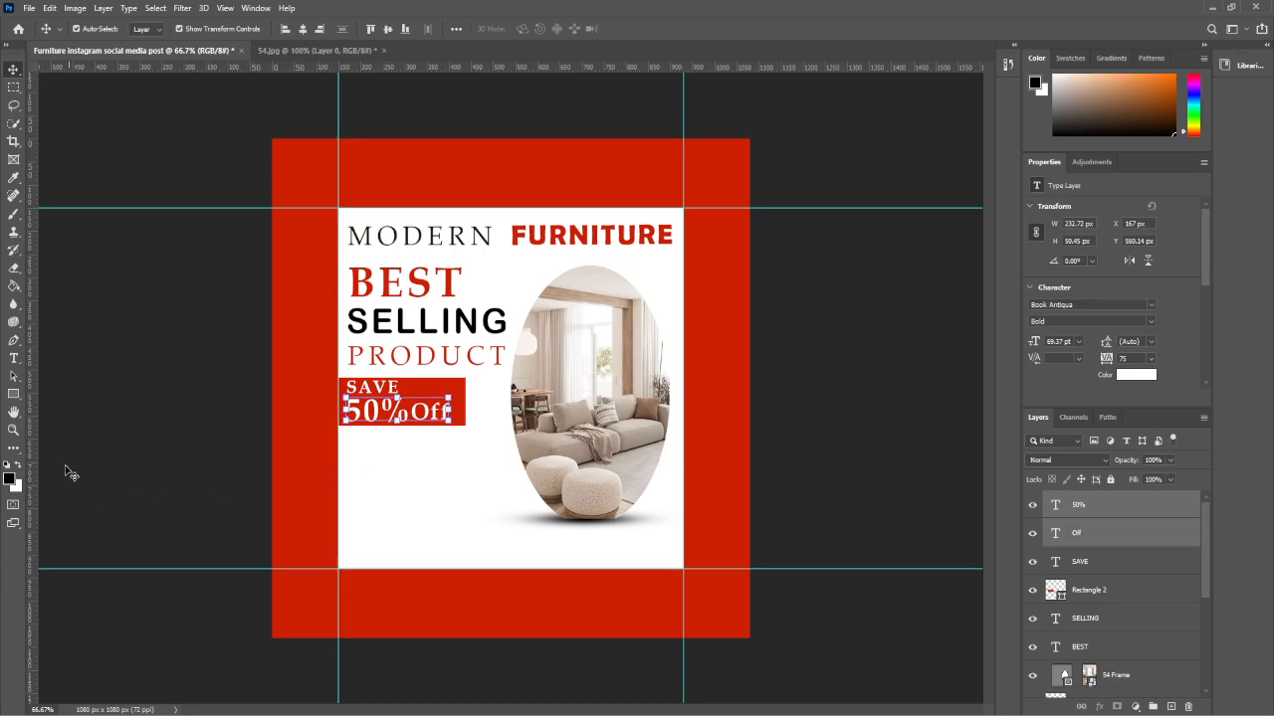
left_click(171, 386)
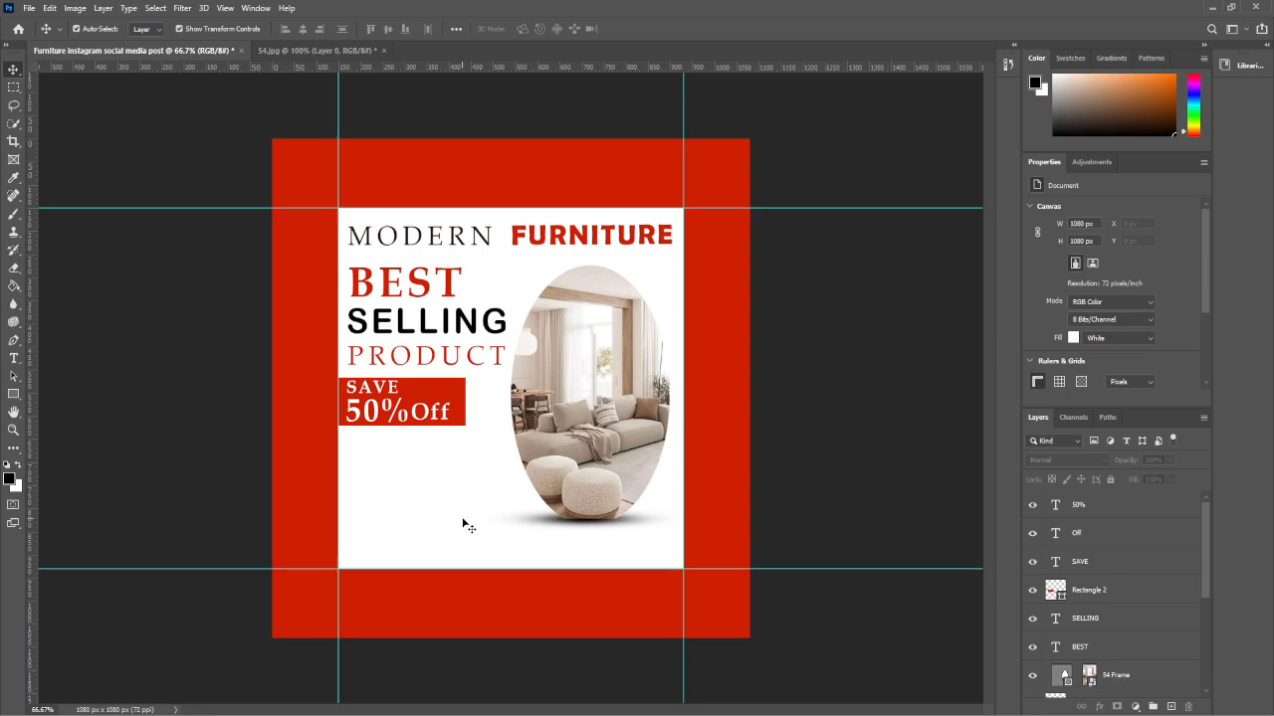
- Draw a rectangle about 217 × 61 px below the SAVE 50% Off banner with a red fill and no stroke
left_click(13, 395)
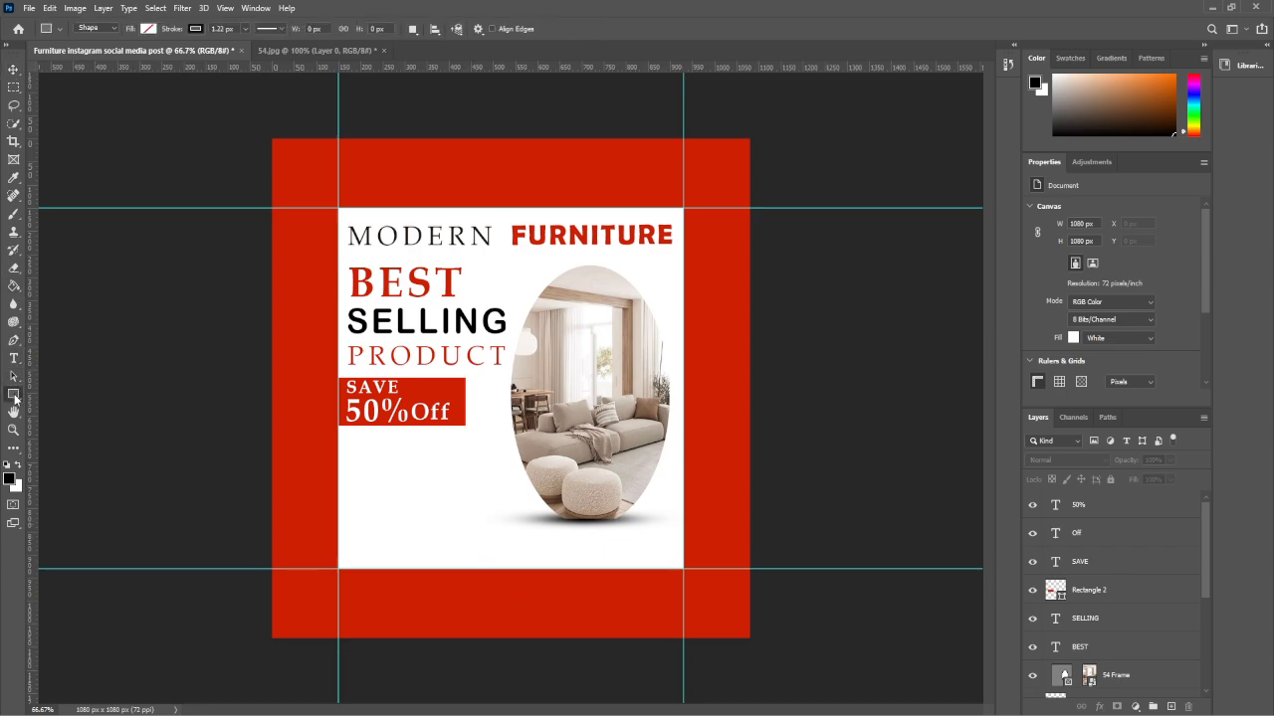
left_click_drag(355, 455, 453, 482)
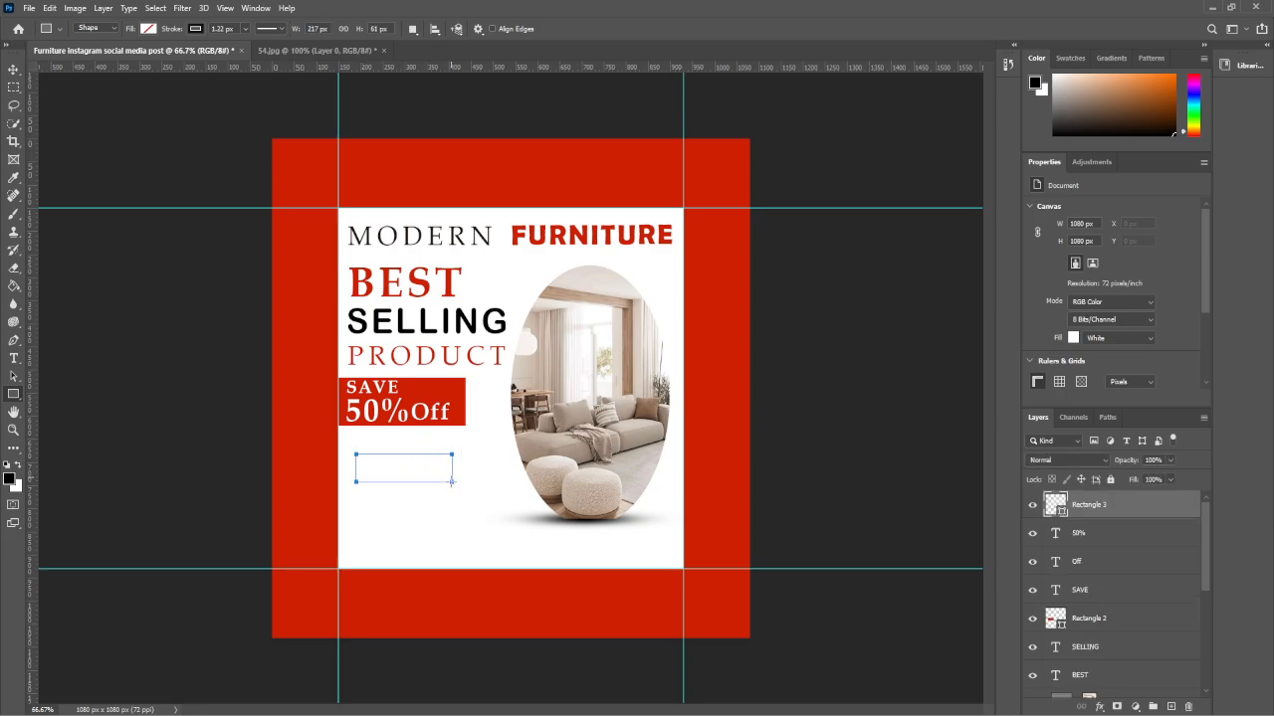
left_click(149, 28)
left_click(101, 102)
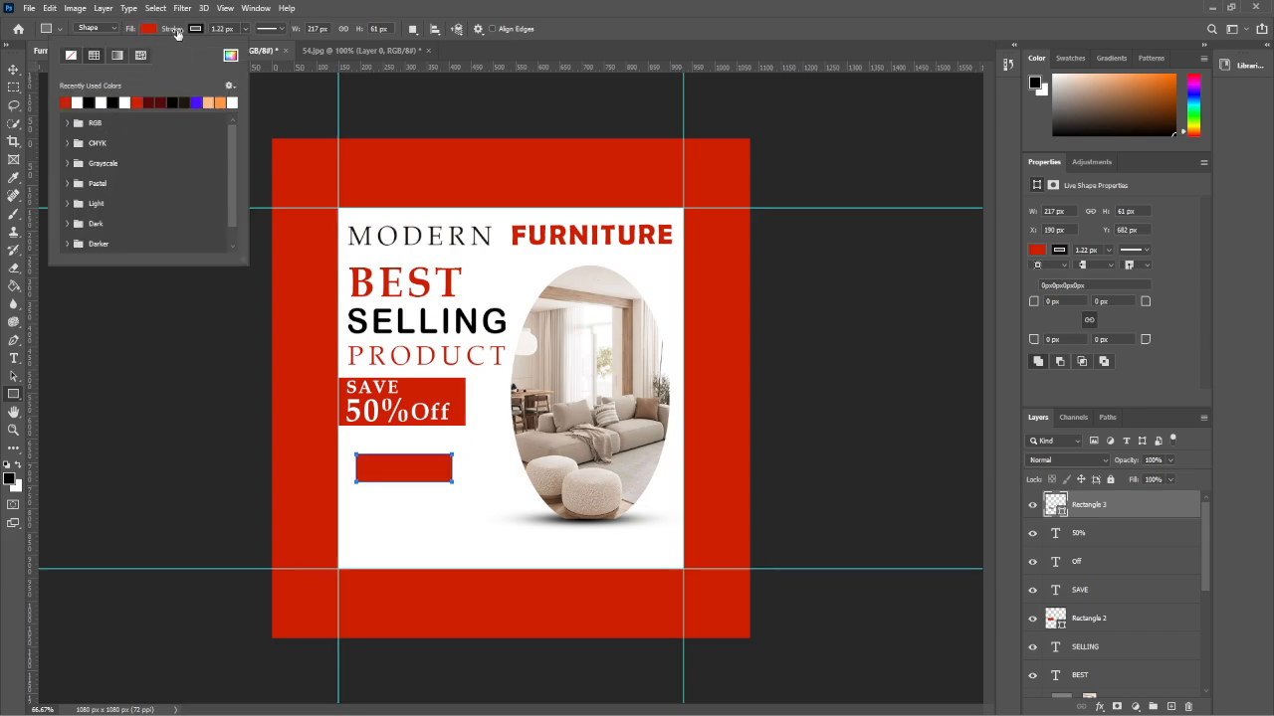
left_click(193, 30)
left_click(118, 56)
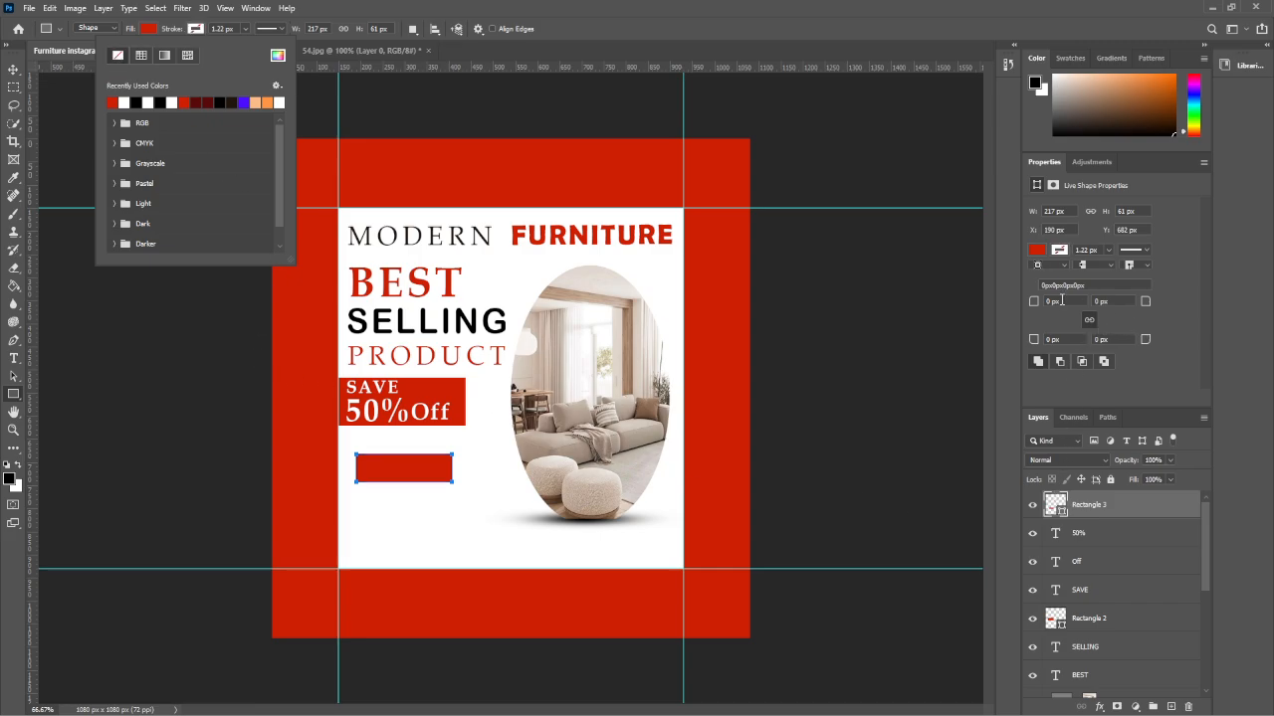
- Round all corners of the new red rectangle to a 25 px radius
left_click(1053, 302)
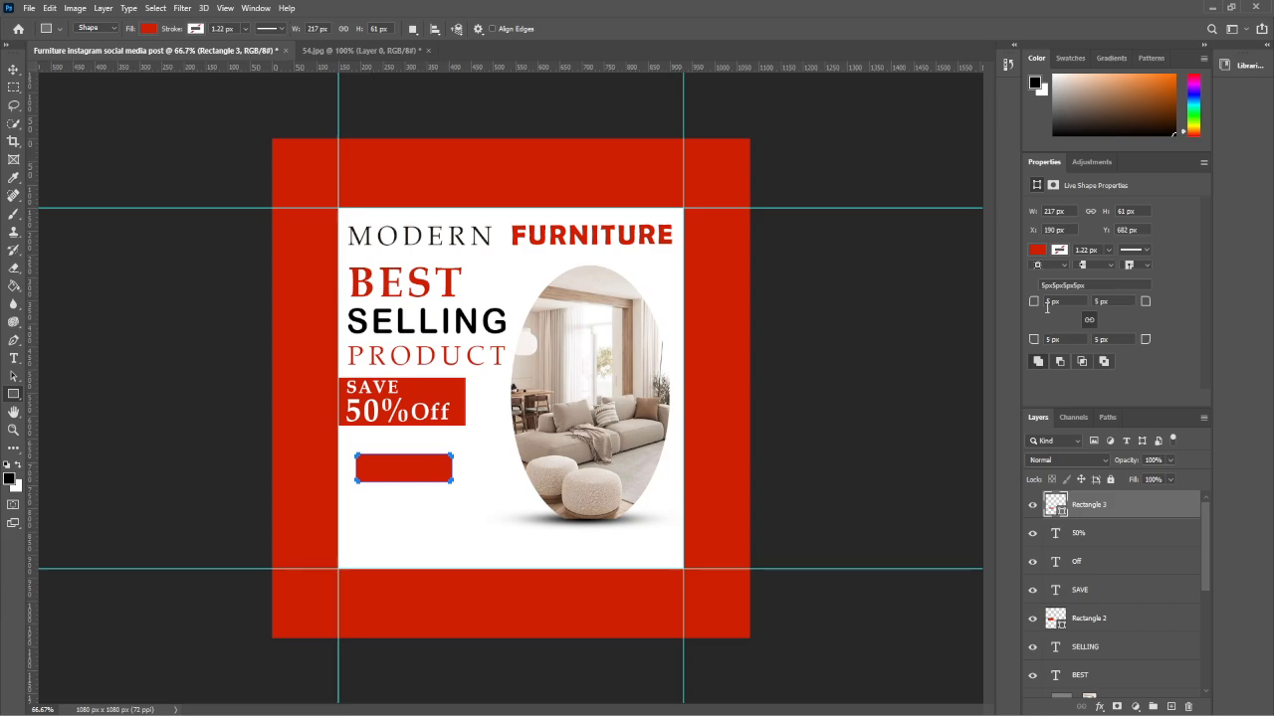
type("20")
key("Return")
left_click(1053, 299)
type("25")
key("Return")
left_click(14, 70)
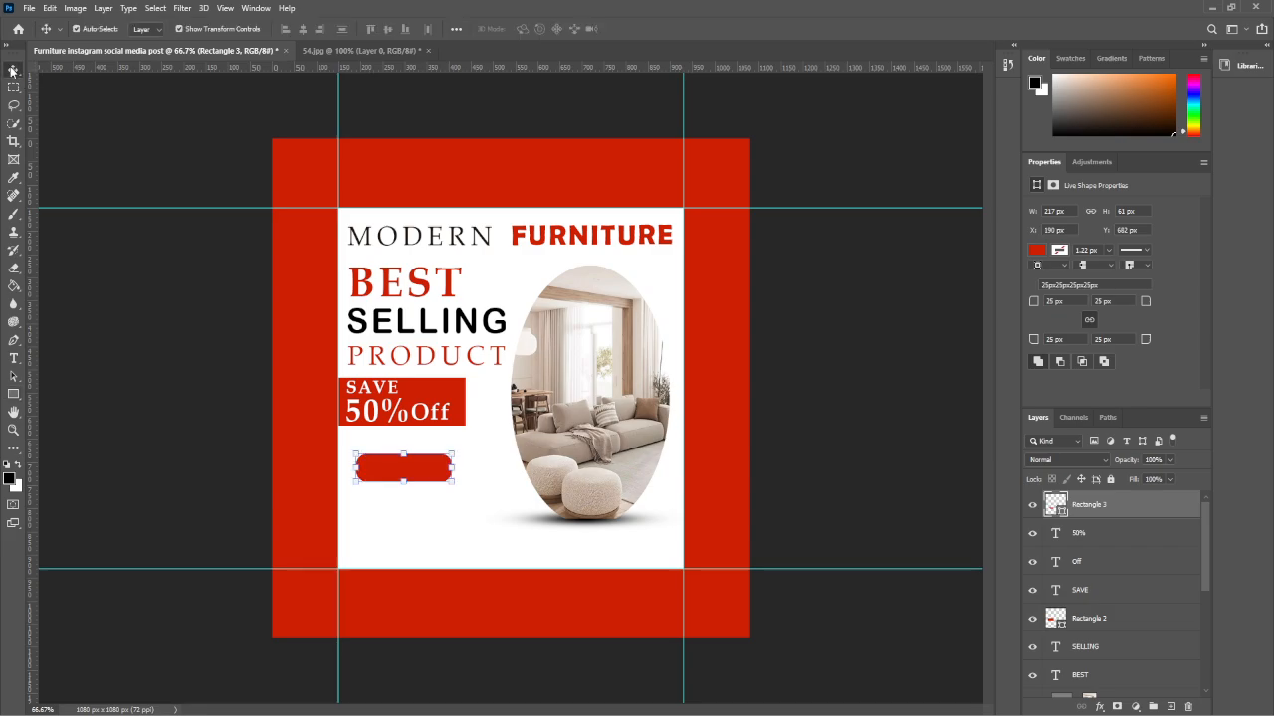
left_click(215, 177)
- Move the small red rectangle to about X 165, Y 664 px under the banner and set its corner radius to 30 px
left_click_drag(418, 474, 410, 465)
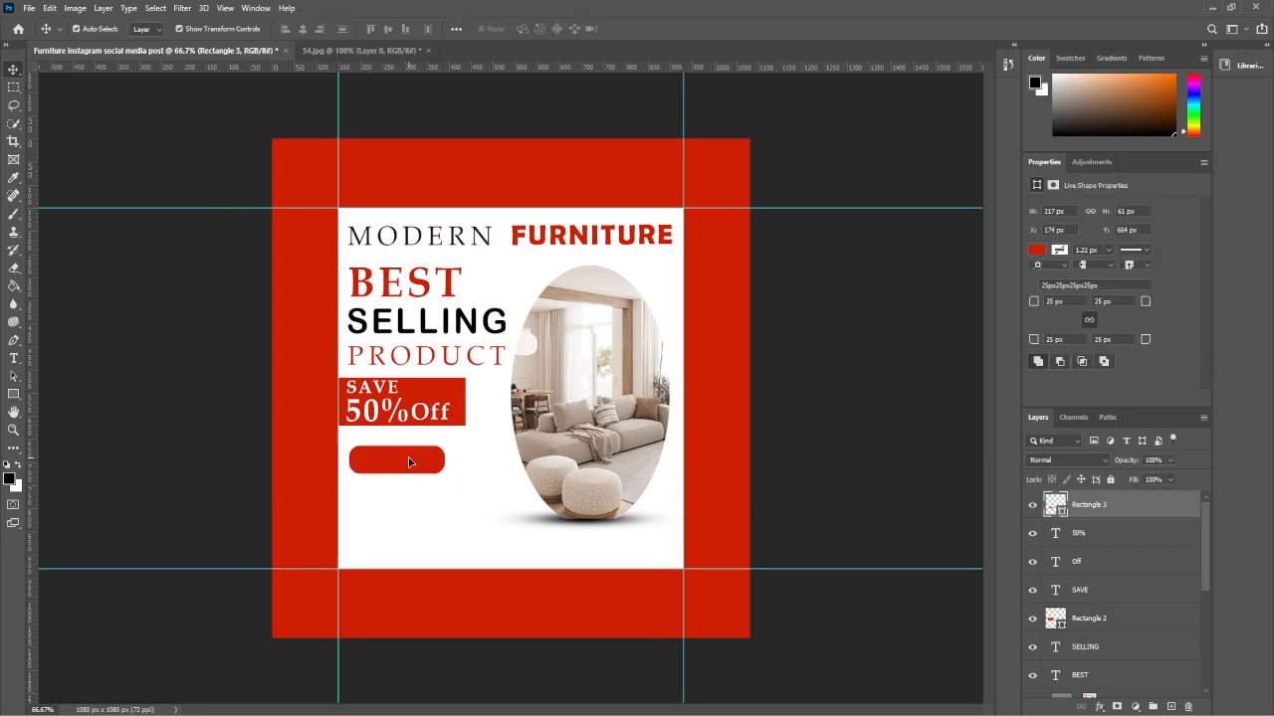
left_click(1052, 301)
left_click(232, 327)
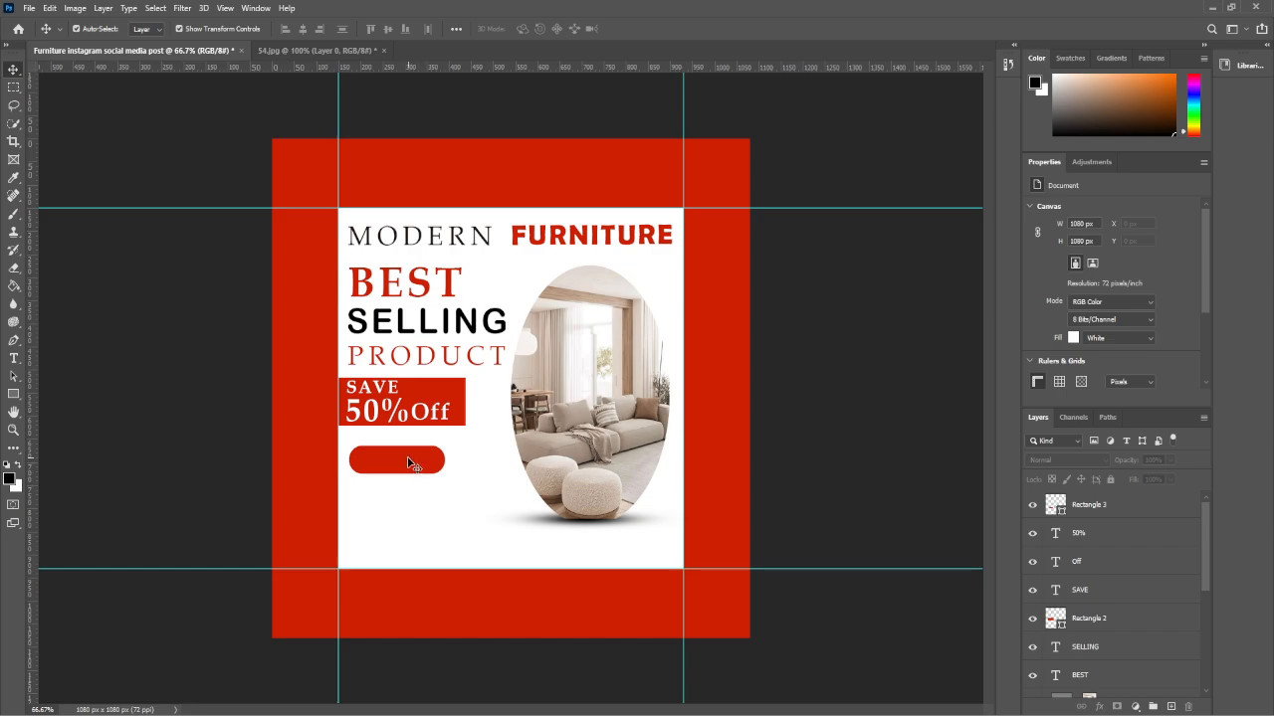
left_click_drag(410, 462, 405, 461)
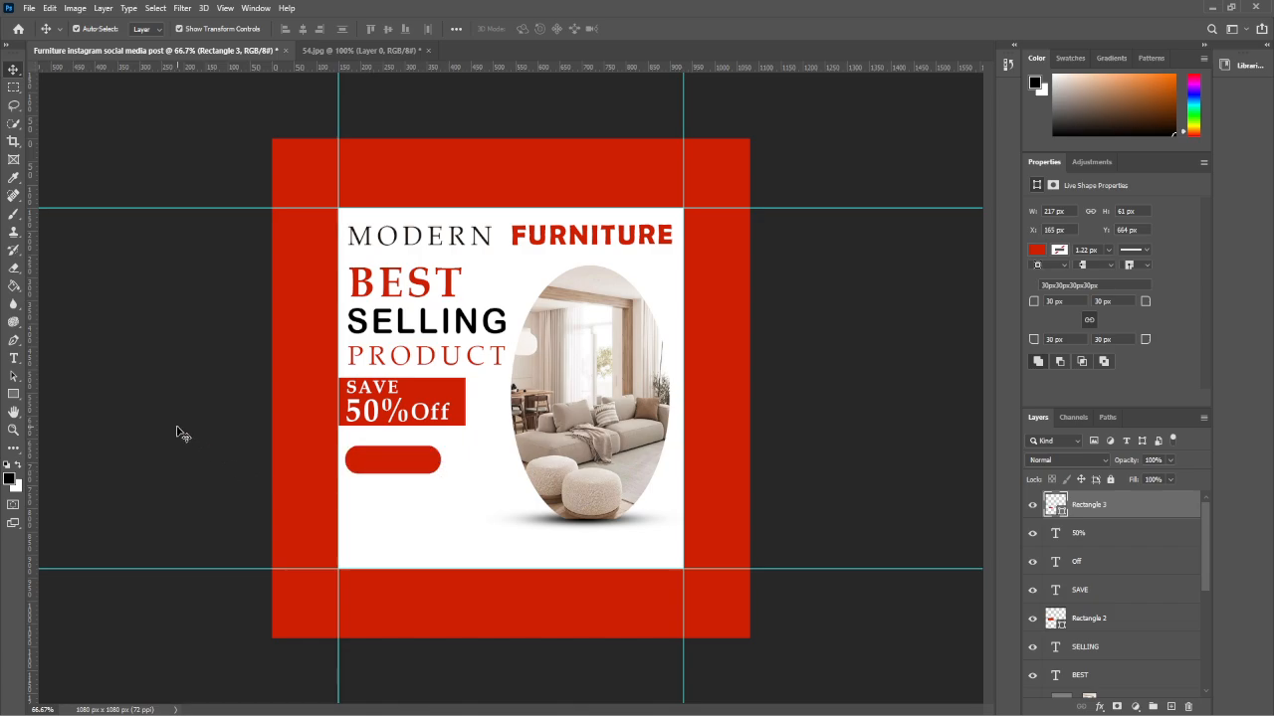
left_click(176, 432)
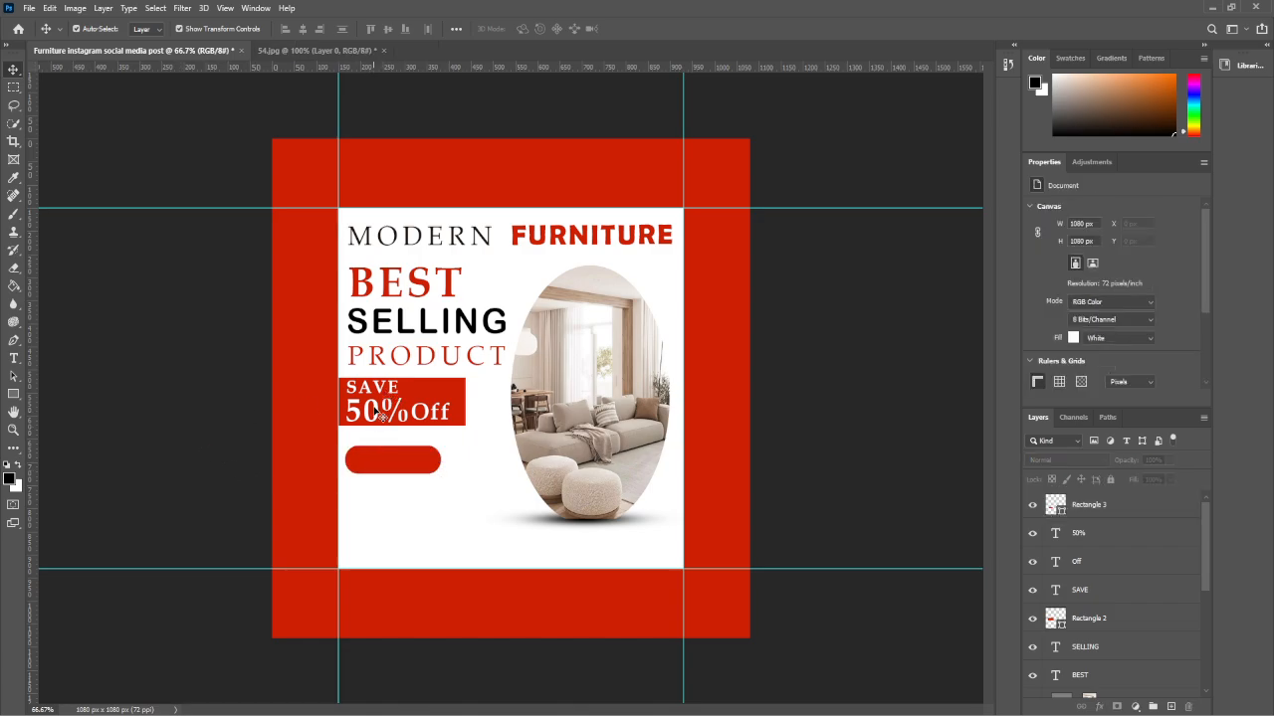
left_click(379, 393)
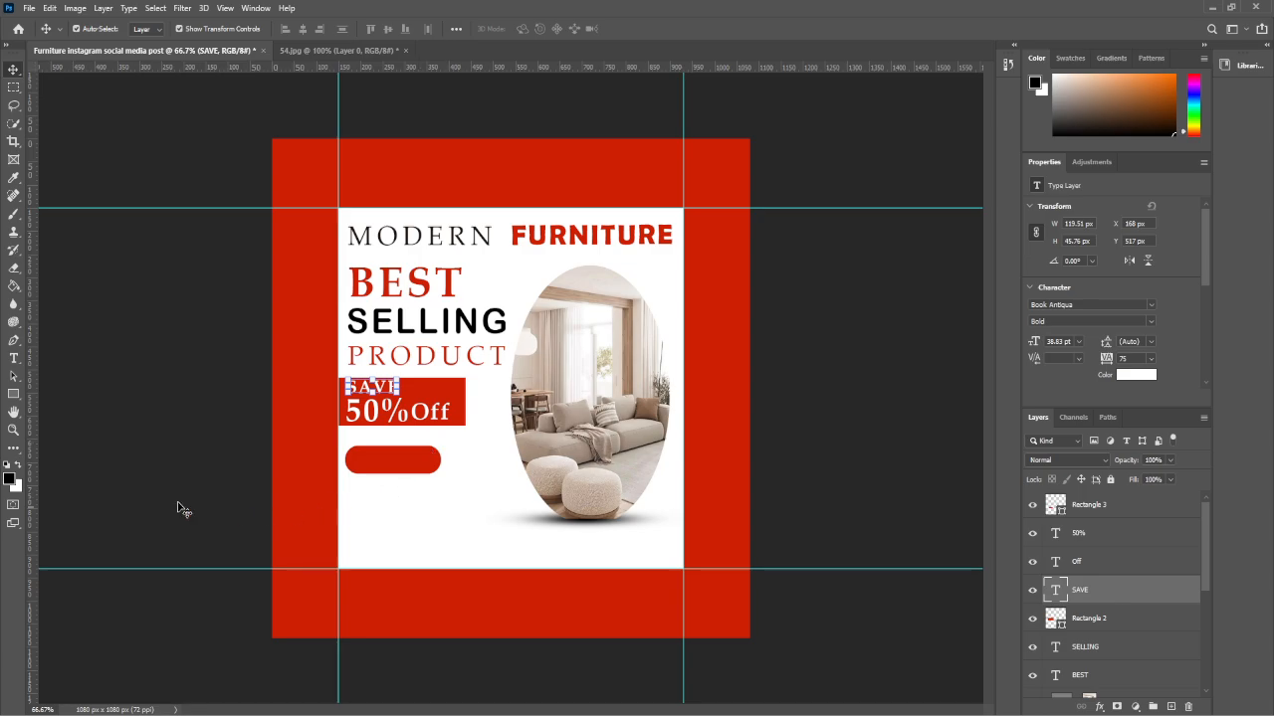
left_click(97, 467)
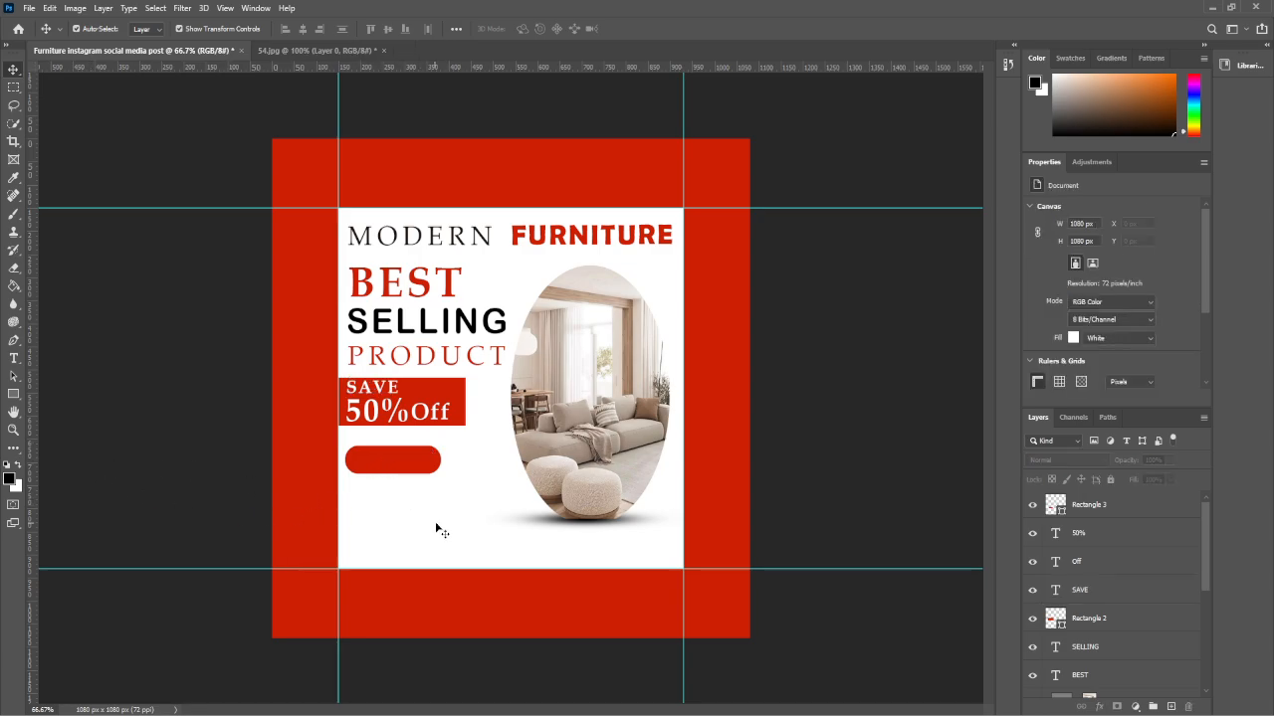
- Add a white SHOP NOW text layer in the empty area below the rounded red rectangle
key("t")
left_click(406, 521)
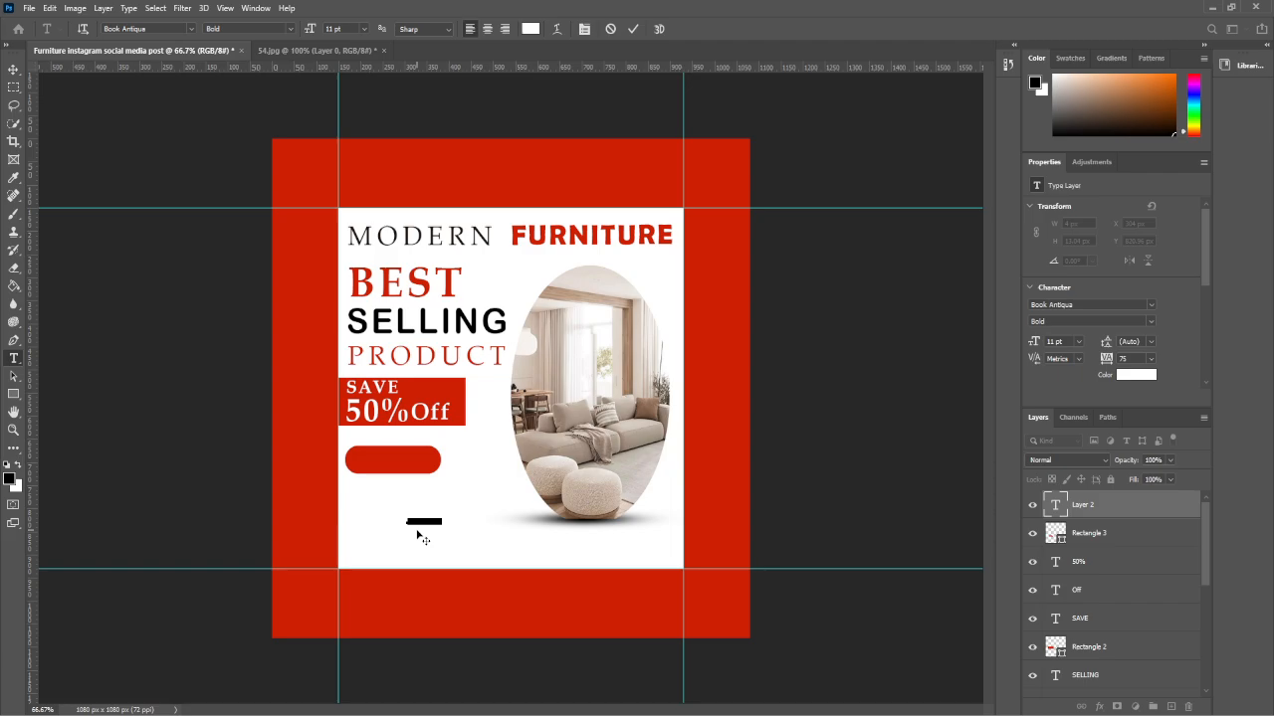
key("BackSpace")
left_click(14, 71)
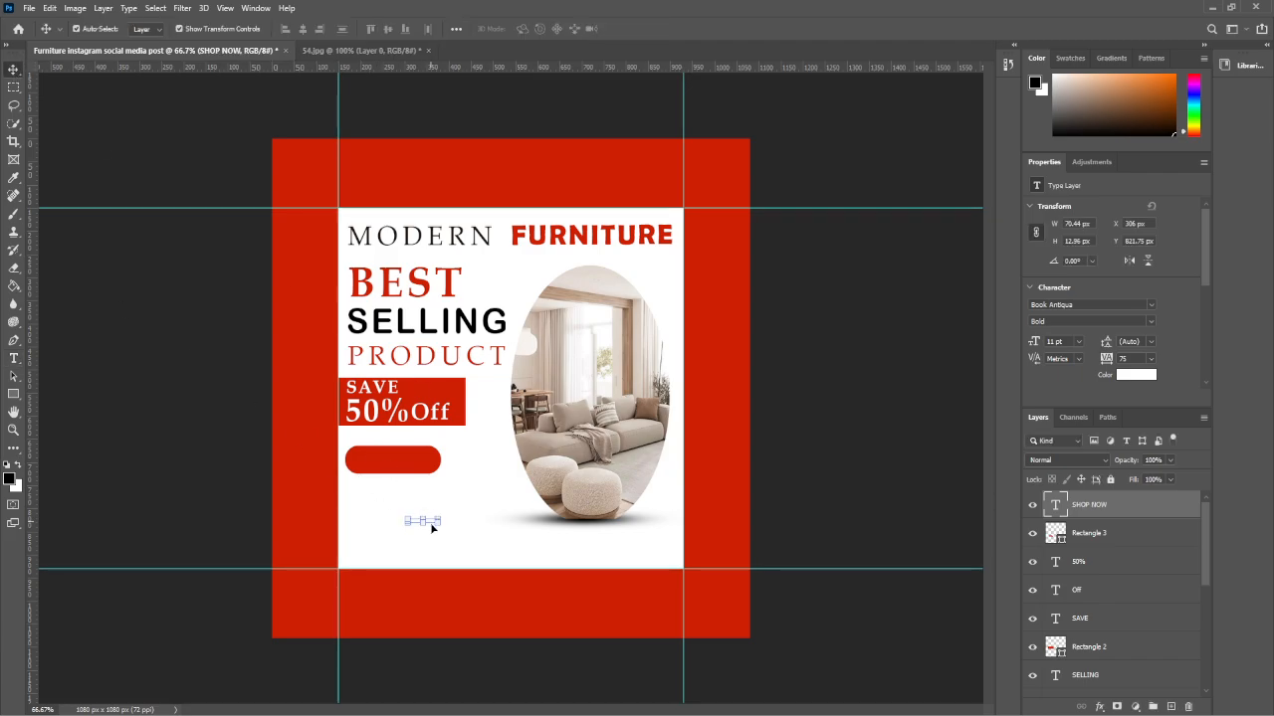
- Enlarge the SHOP NOW text to about 33 pt and place it on the rounded red rectangle
key("ctrl+t")
left_click_drag(441, 524, 443, 472)
key("Return")
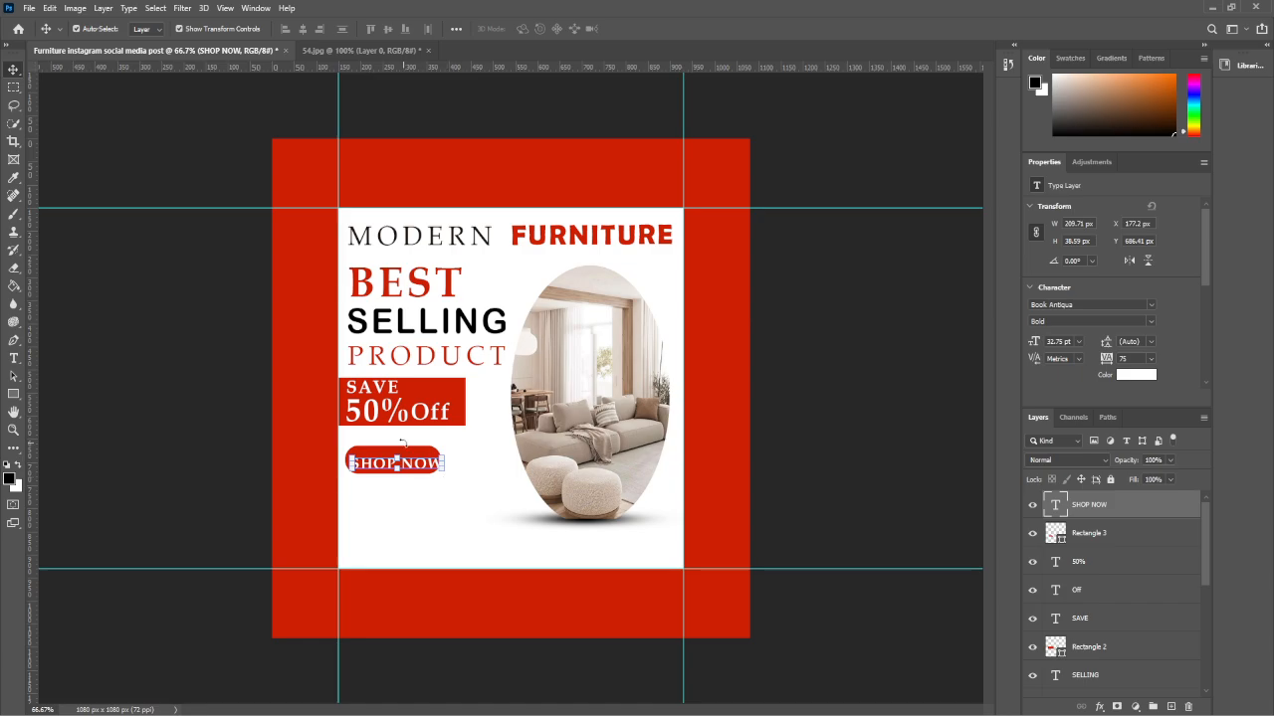
left_click(256, 427)
- Enlarge the rounded red rectangle behind SHOP NOW to about 235 × 66 px and deselect it
left_click(389, 459)
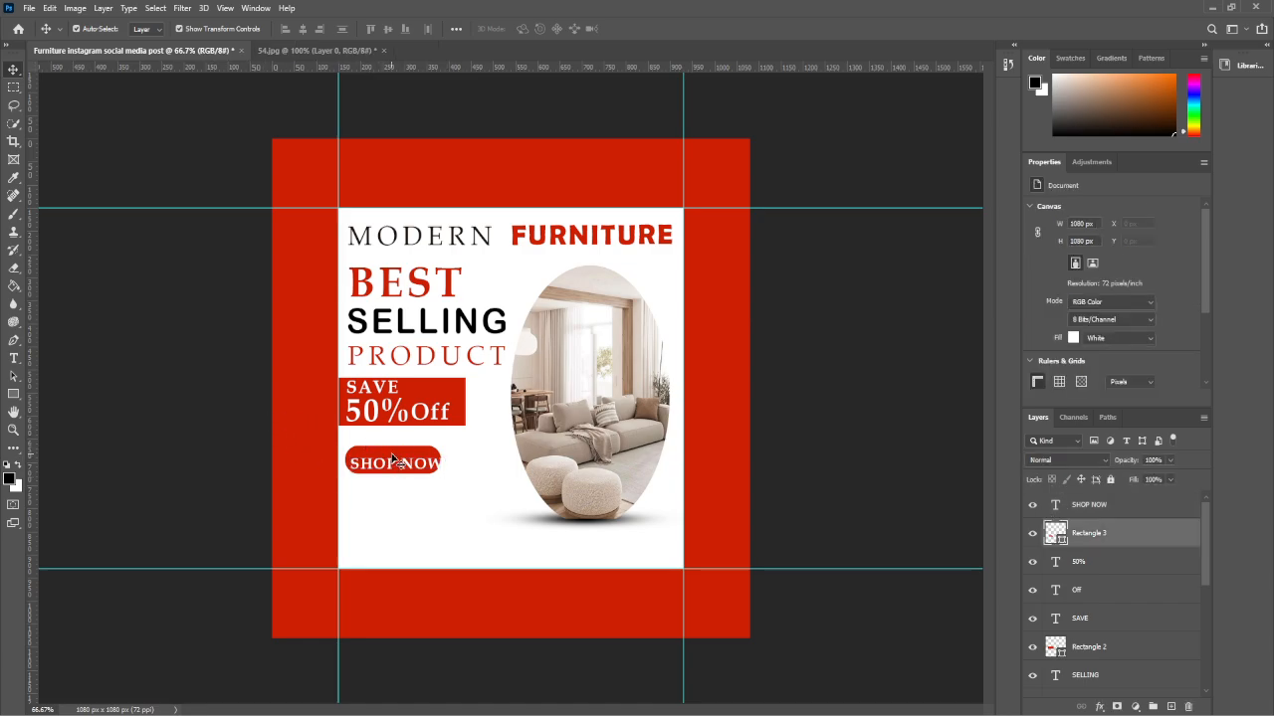
left_click_drag(449, 464, 454, 464)
key("Return")
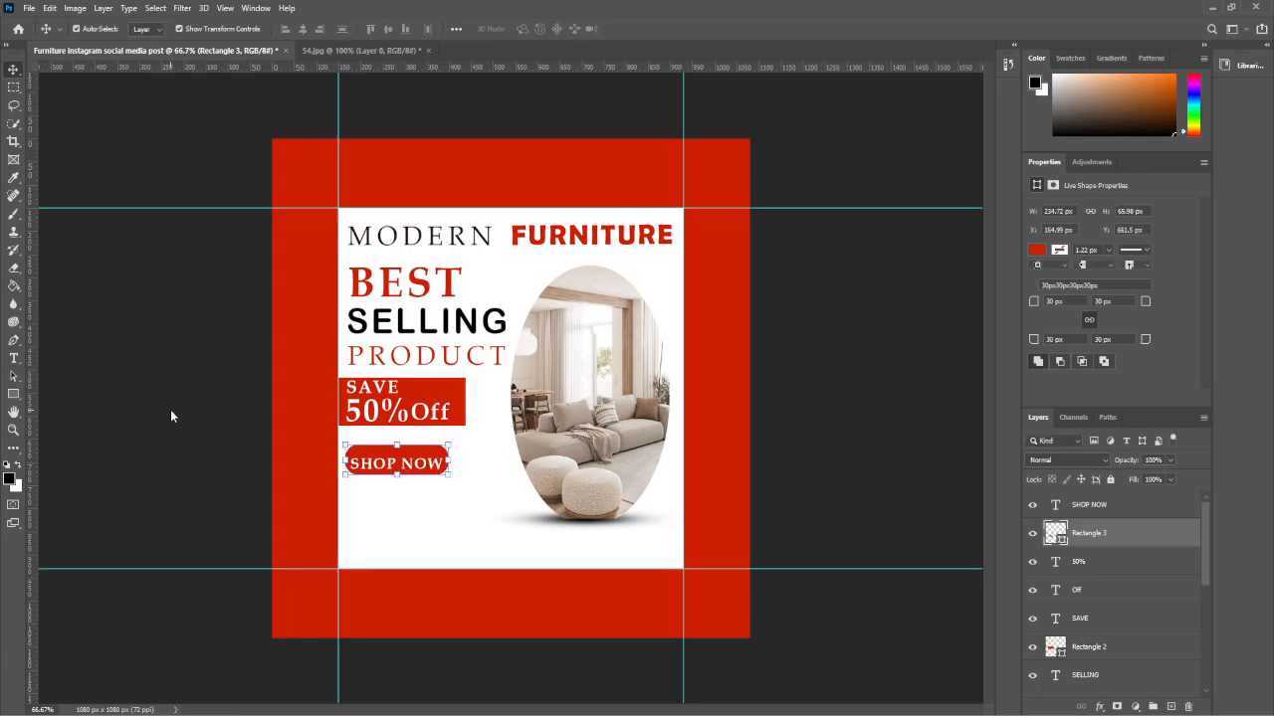
left_click(170, 416)
- Move the SHOP NOW text slightly up to center it on the rounded rectangle and choose the Bold style for it
left_click_drag(407, 467, 405, 459)
double_click(425, 468)
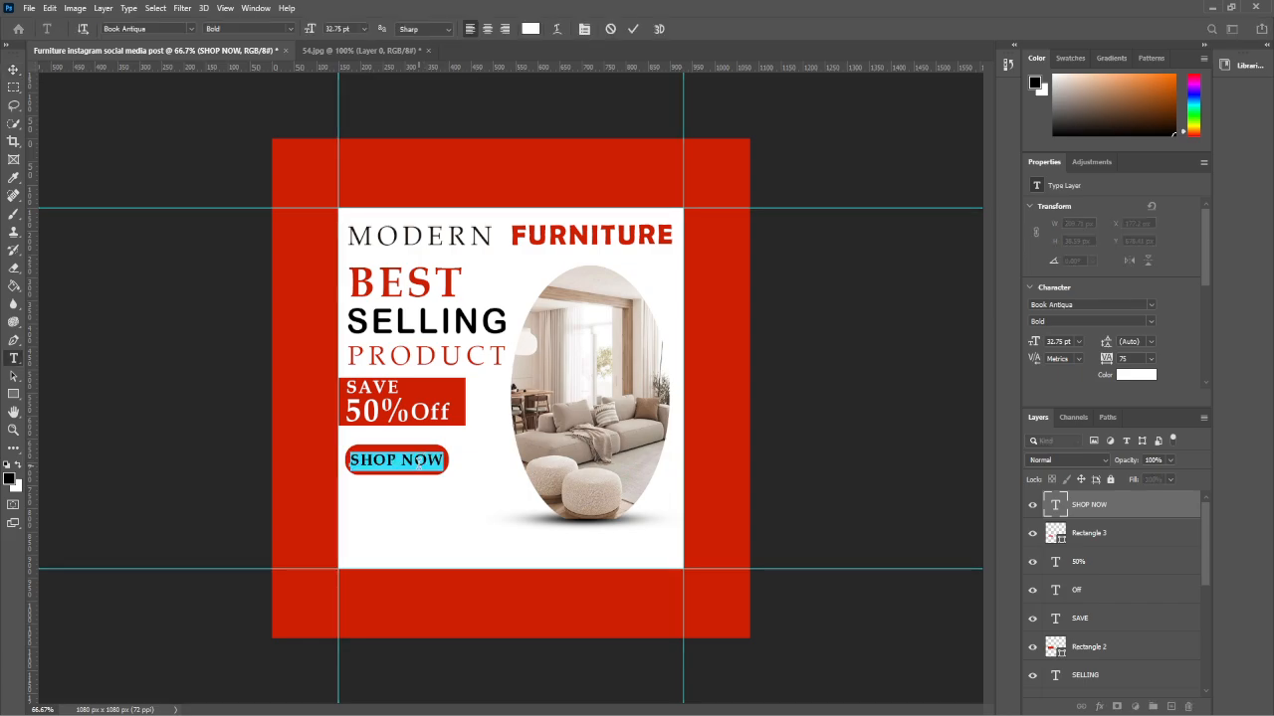
left_click(291, 30)
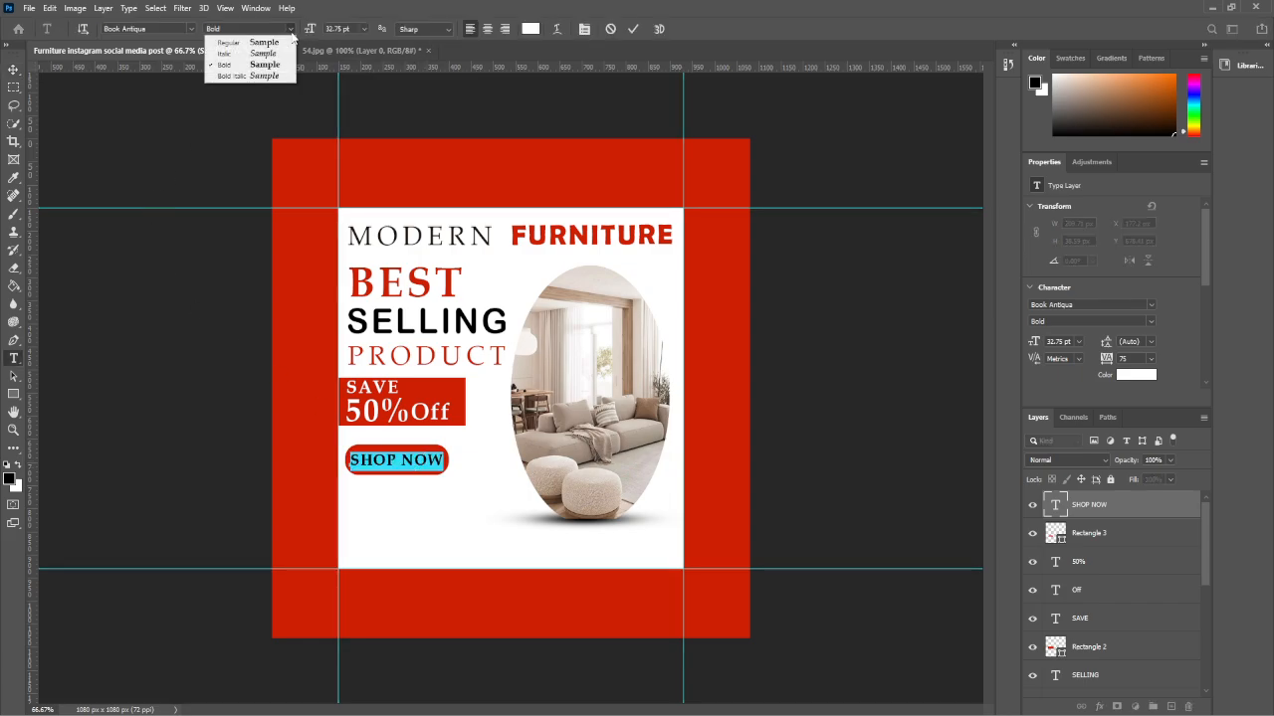
left_click(279, 64)
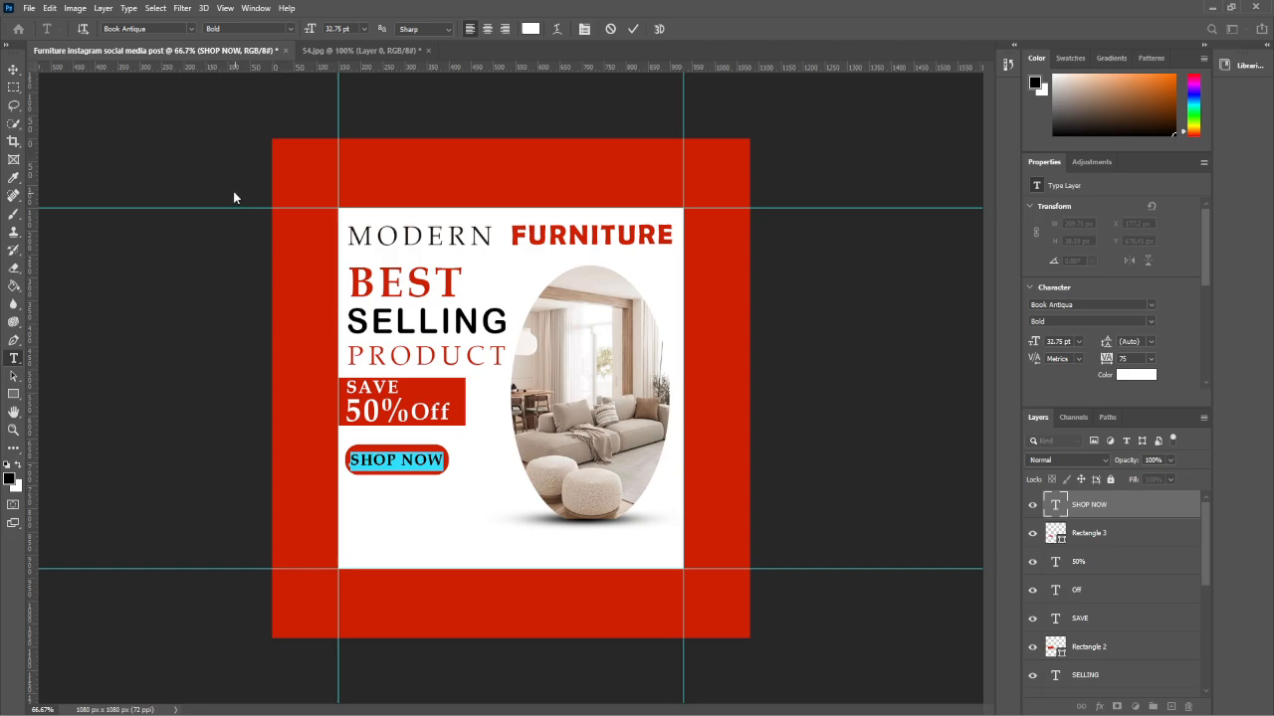
left_click(166, 117)
left_click(241, 261)
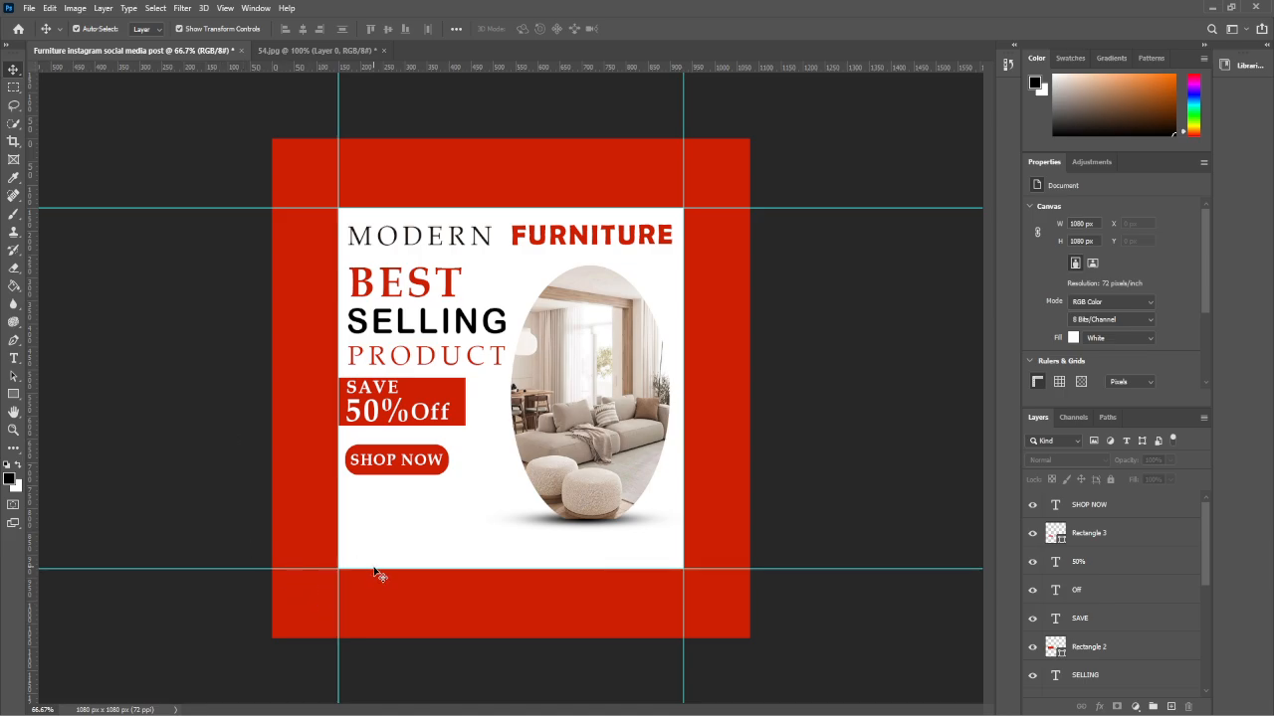
- Add a red (ff0000) MORE INFO: text layer in the empty area below the SHOP NOW button
key("t")
left_click(384, 537)
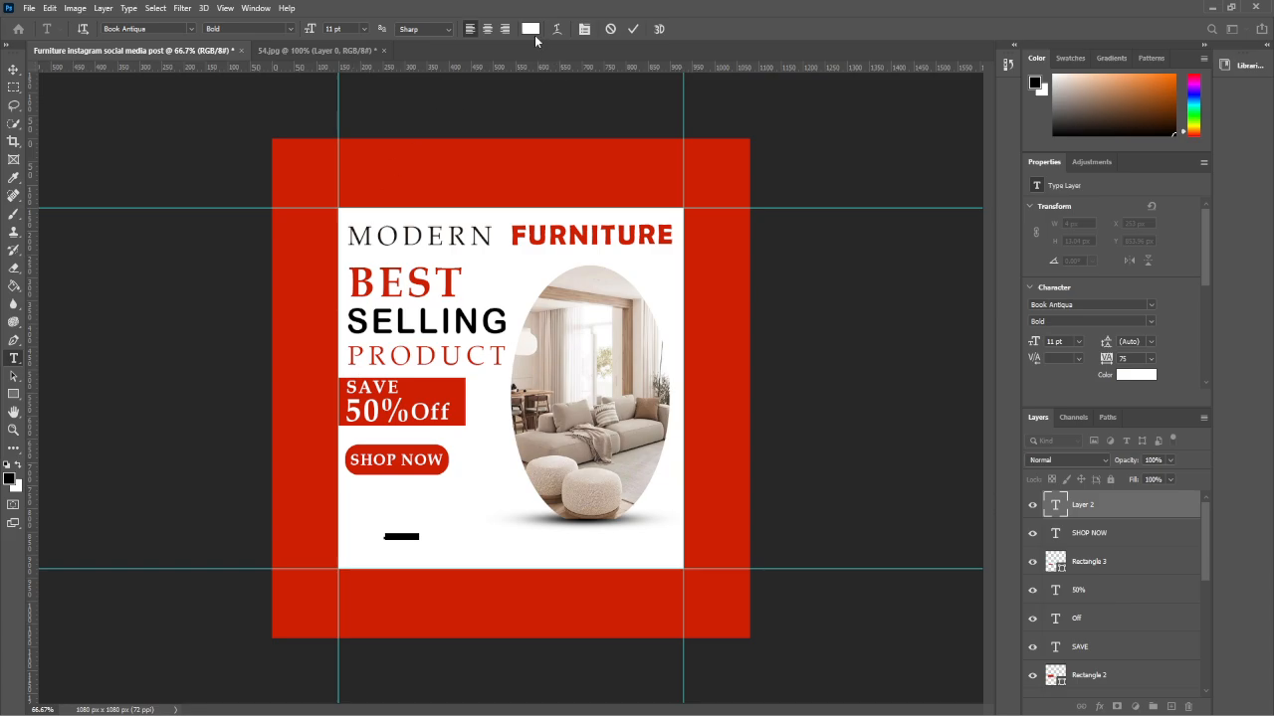
left_click(532, 28)
left_click(1089, 352)
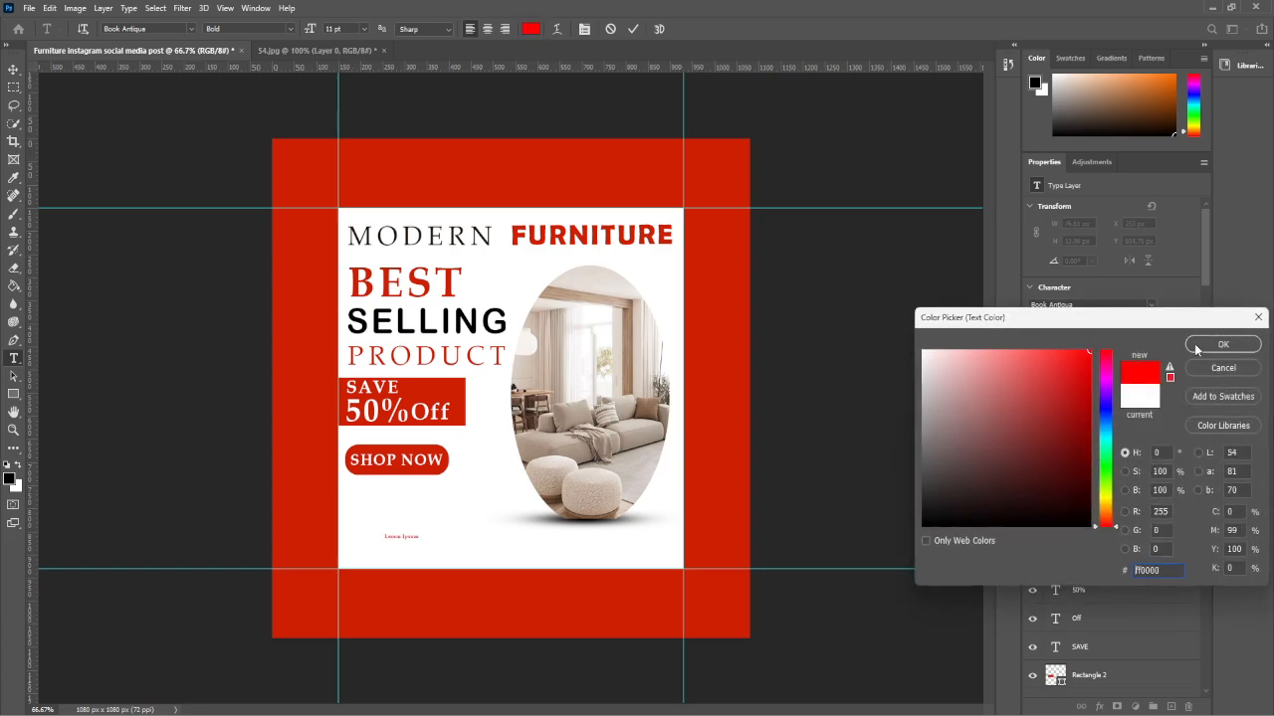
left_click(1220, 345)
type("ww")
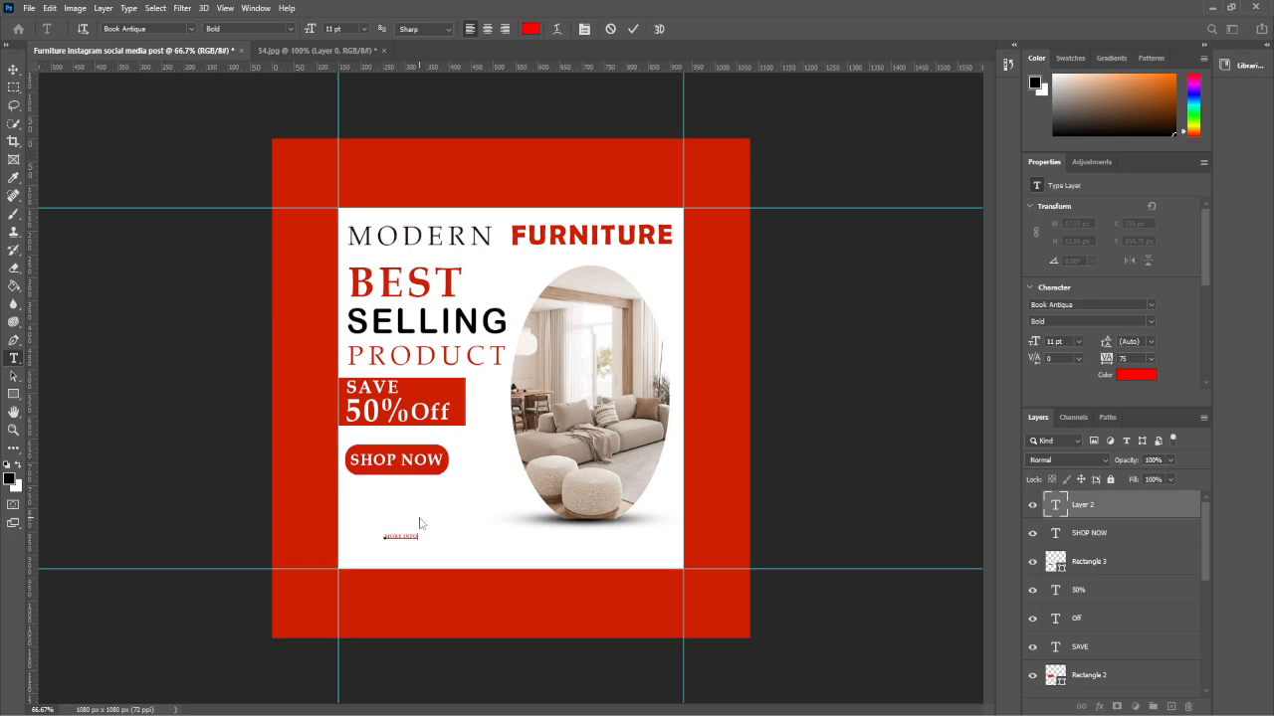
left_click(13, 70)
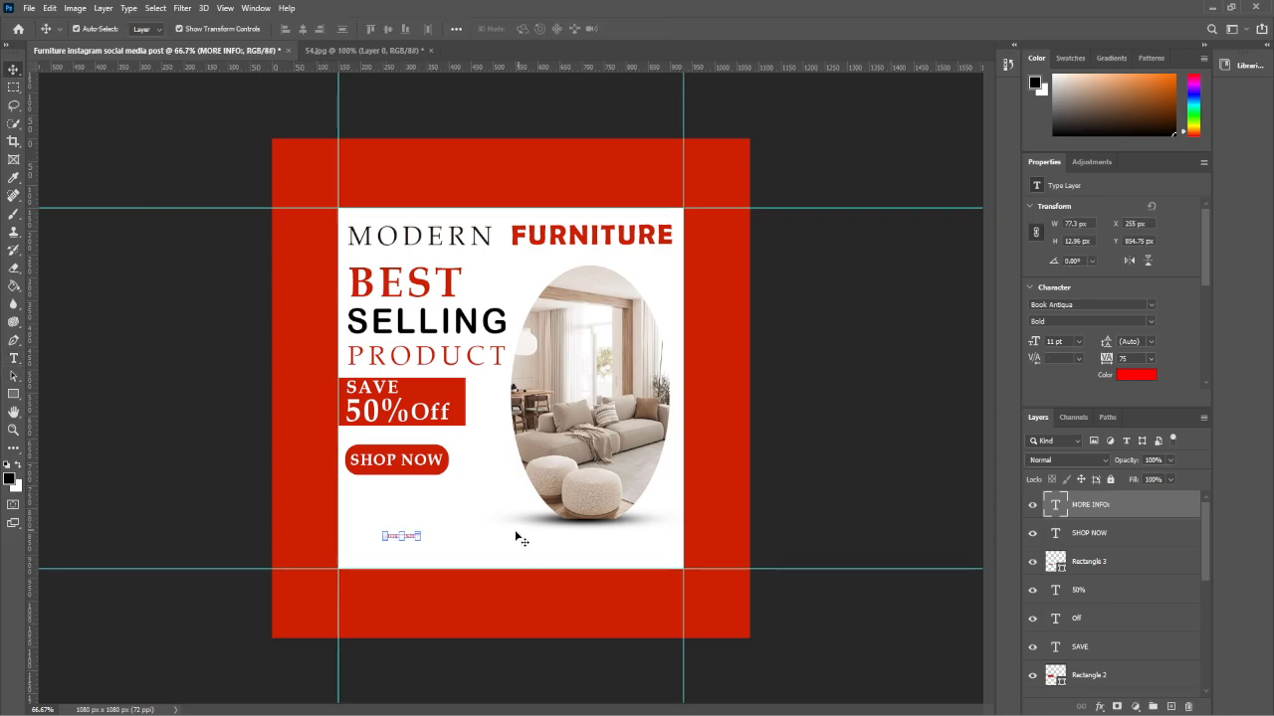
- Enlarge the MORE INFO: text to about 31 pt, place it just below the SHOP NOW button and deselect it
left_click_drag(420, 538, 447, 517)
left_click(173, 435)
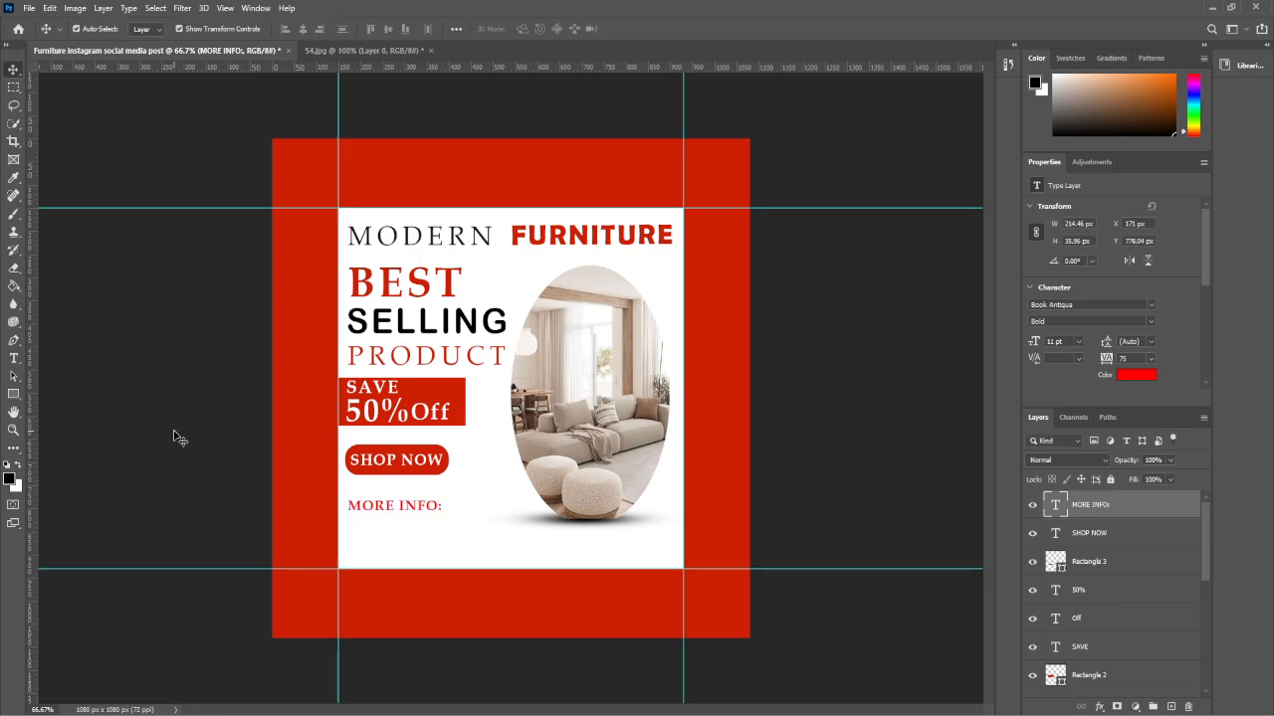
left_click(174, 436)
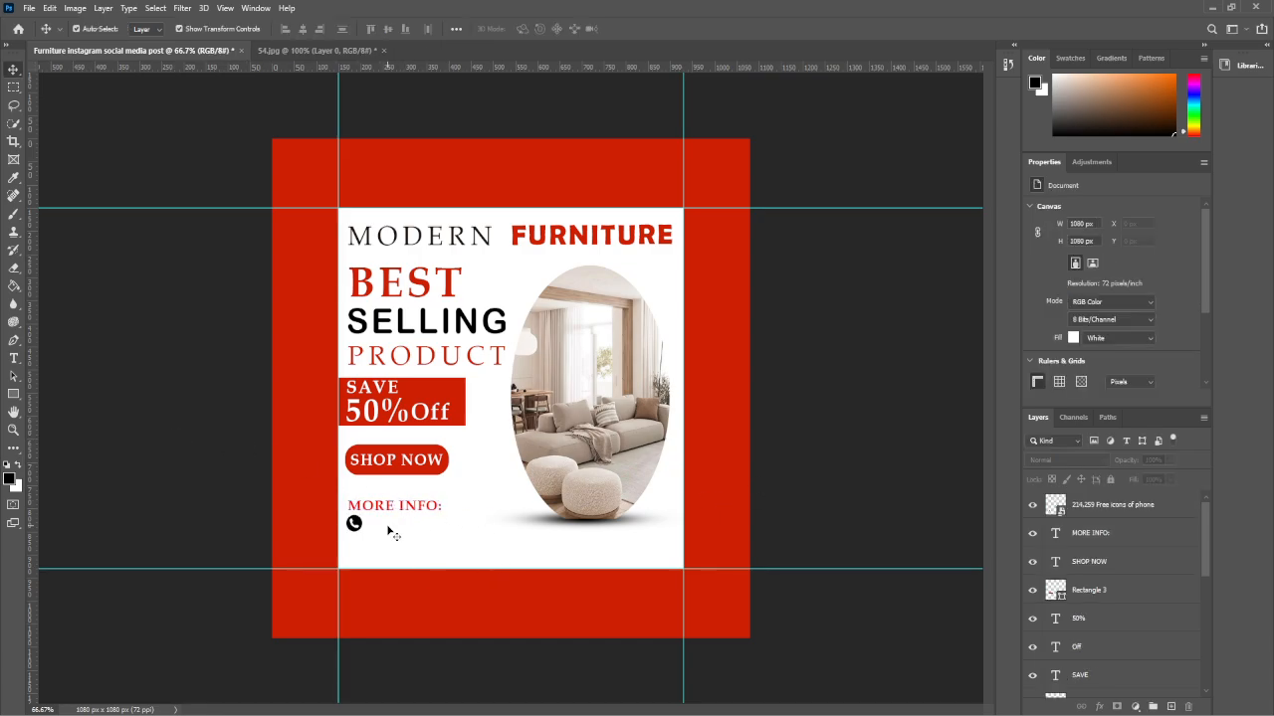
- Add a text layer with the contact phone number beside the phone icon
key("t")
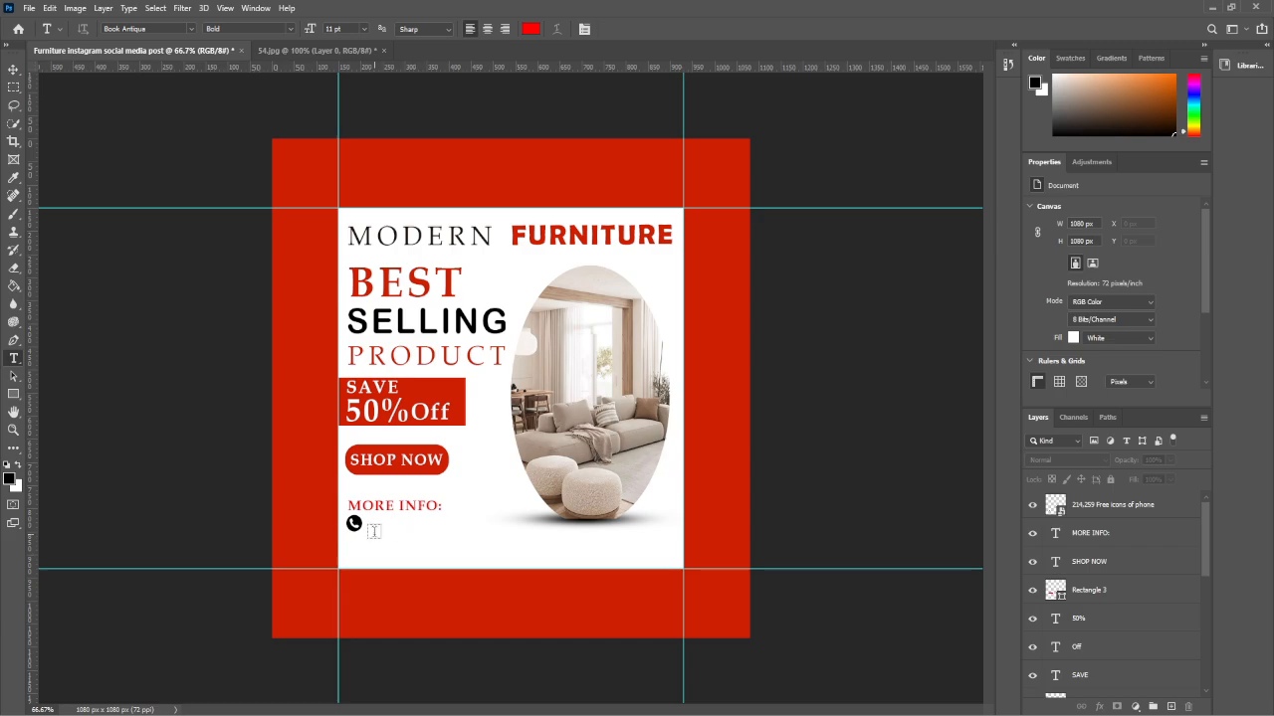
left_click(374, 528)
type("+000 123 456 78")
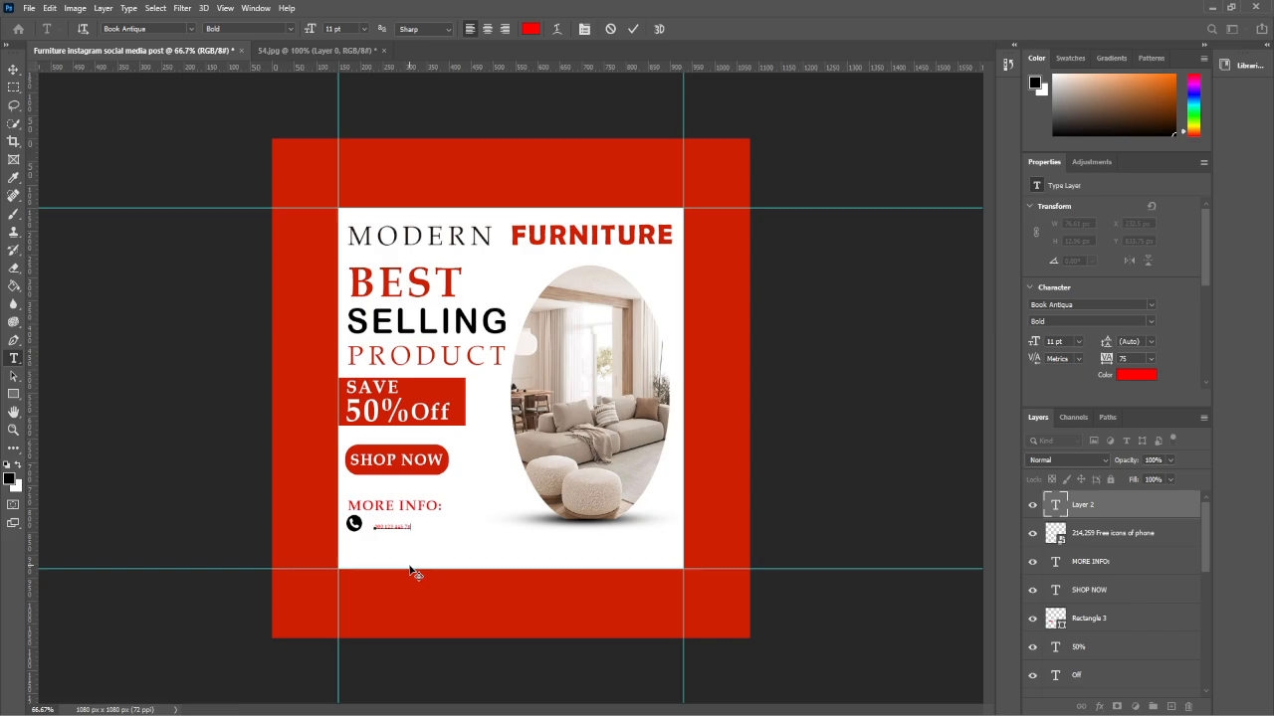
type("9")
left_click(13, 69)
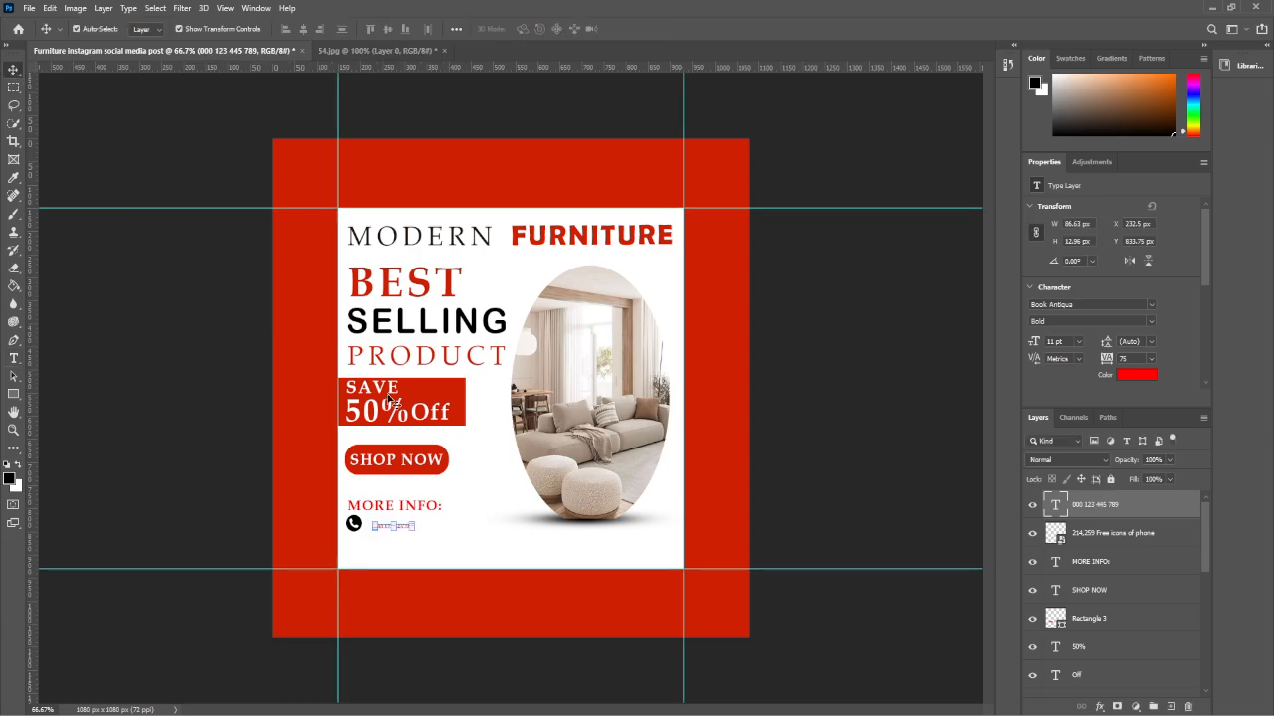
- Enlarge the phone number text to about 26 pt and align it right next to the phone icon
key("ctrl+t")
mouse_move(417, 529)
left_mouse_down()
mouse_move(478, 534)
mouse_move(432, 524)
left_mouse_up()
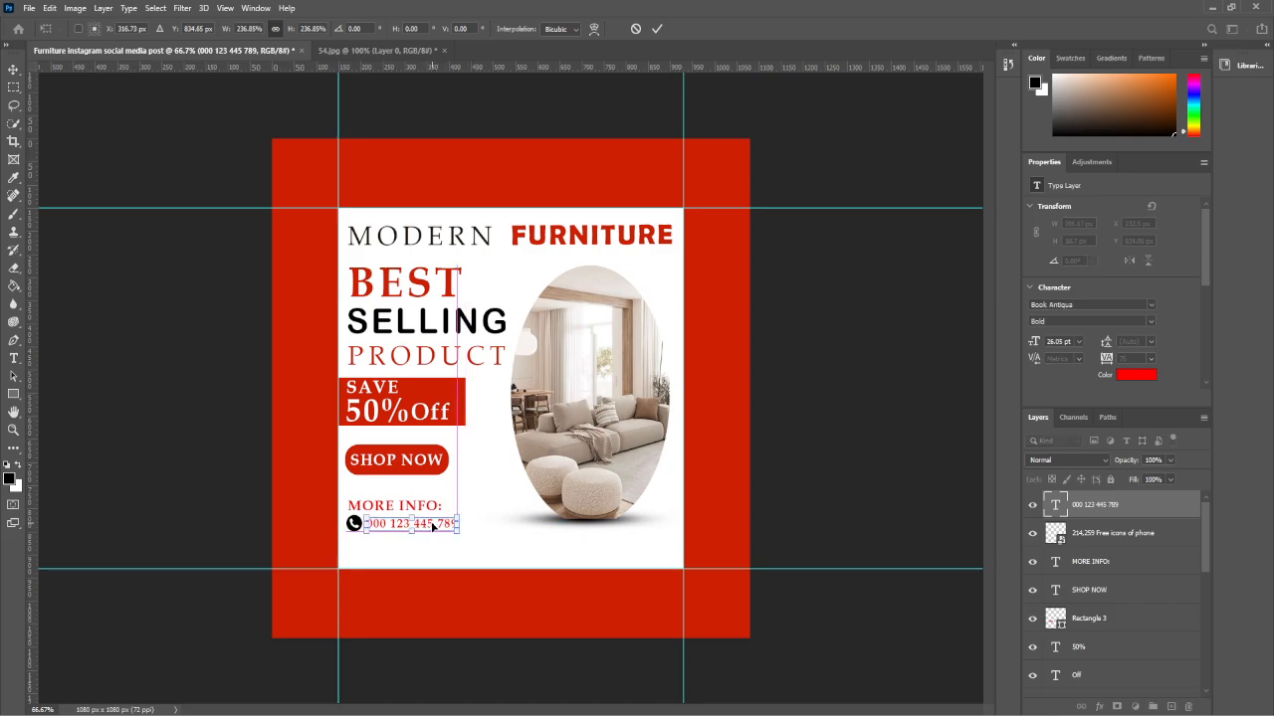
left_click(226, 439)
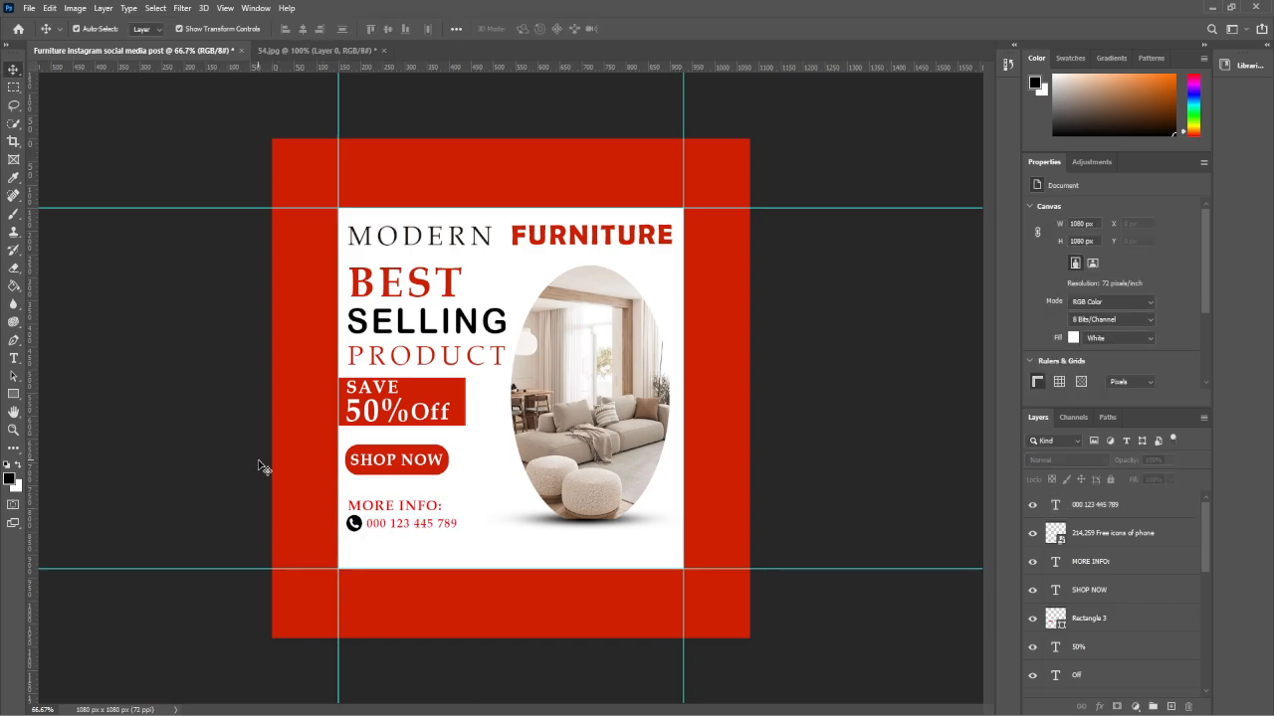
- Move the MORE INFO: text slightly up and recolor it black (000000)
left_click_drag(393, 507, 390, 502)
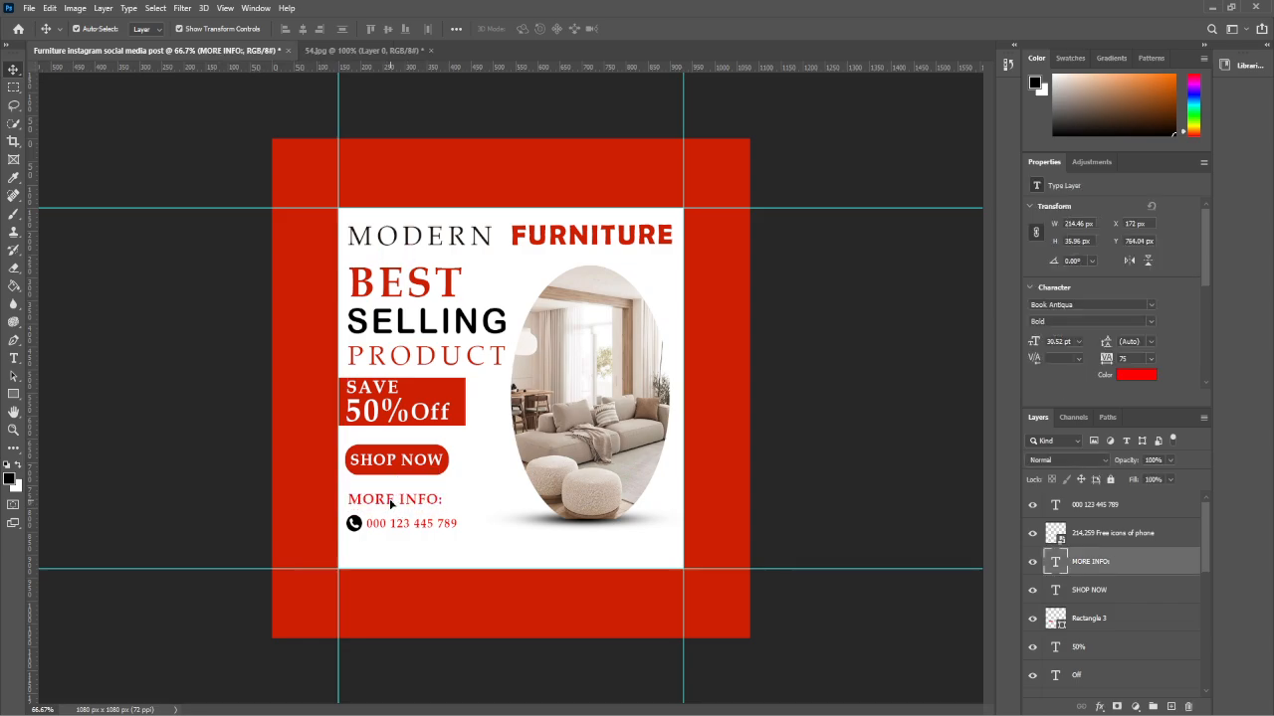
double_click(368, 501)
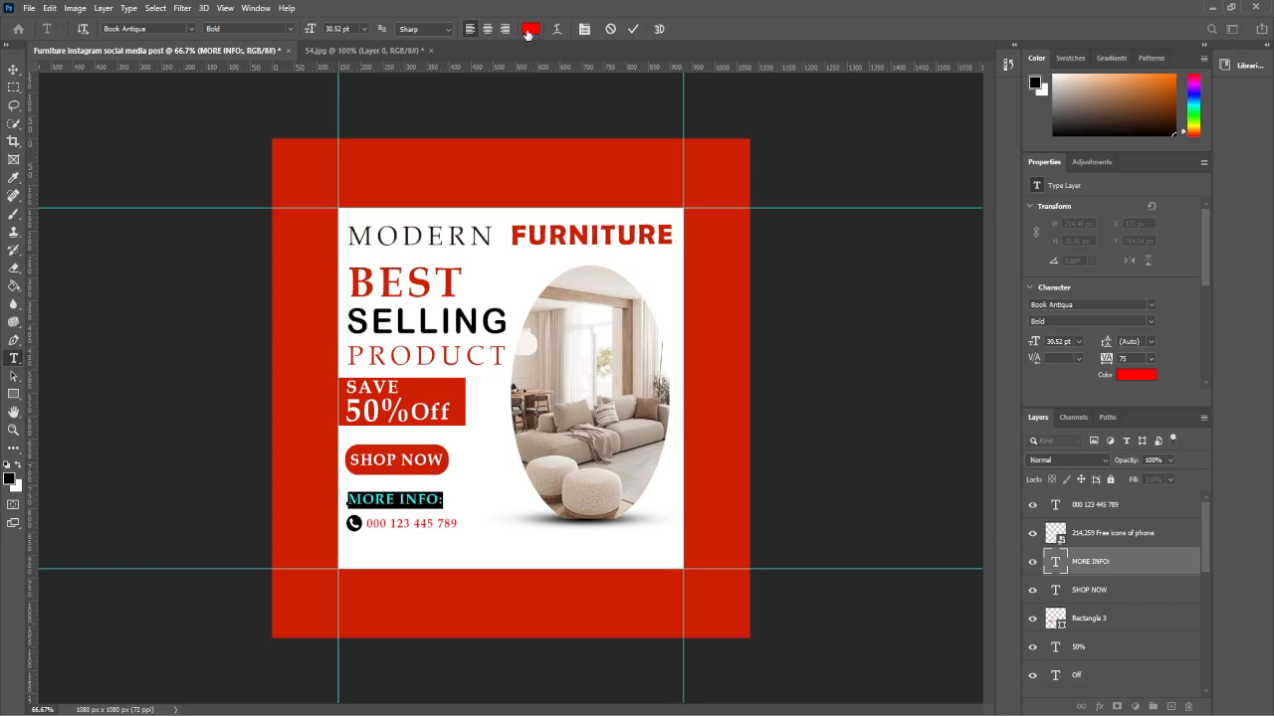
left_click(529, 33)
left_click_drag(1067, 502, 1095, 531)
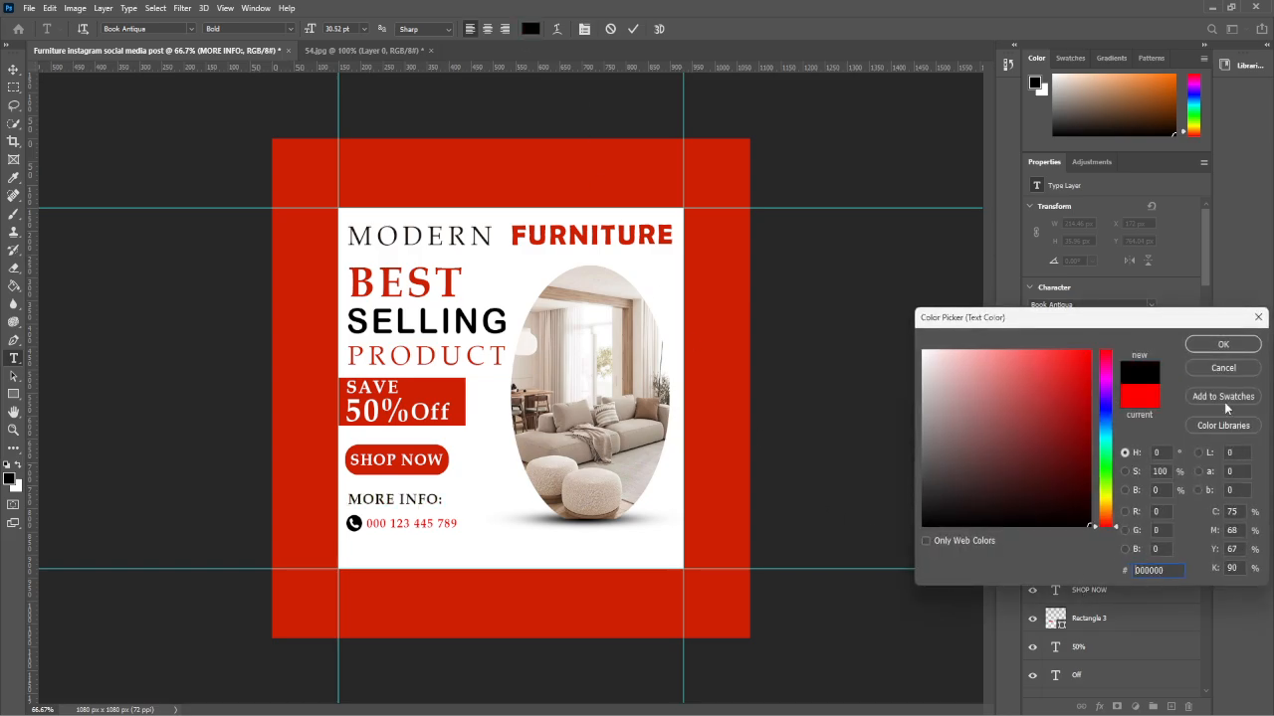
left_click(1224, 343)
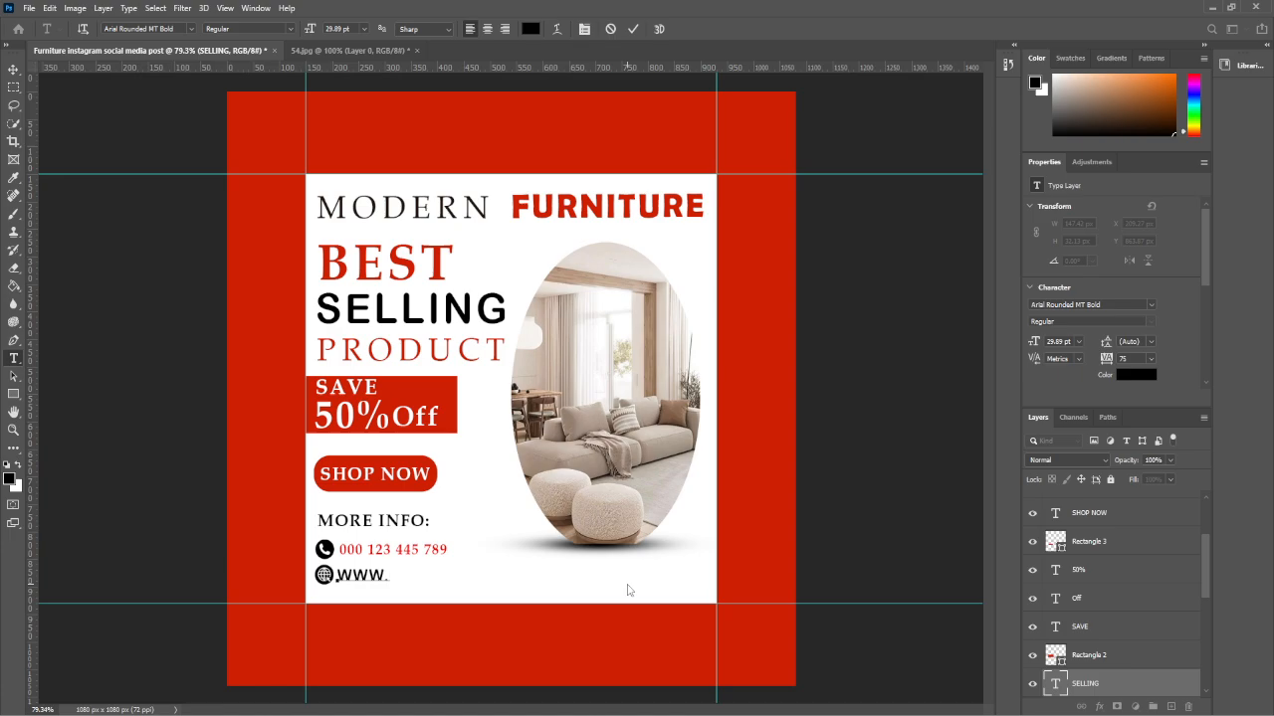
type("website.com")
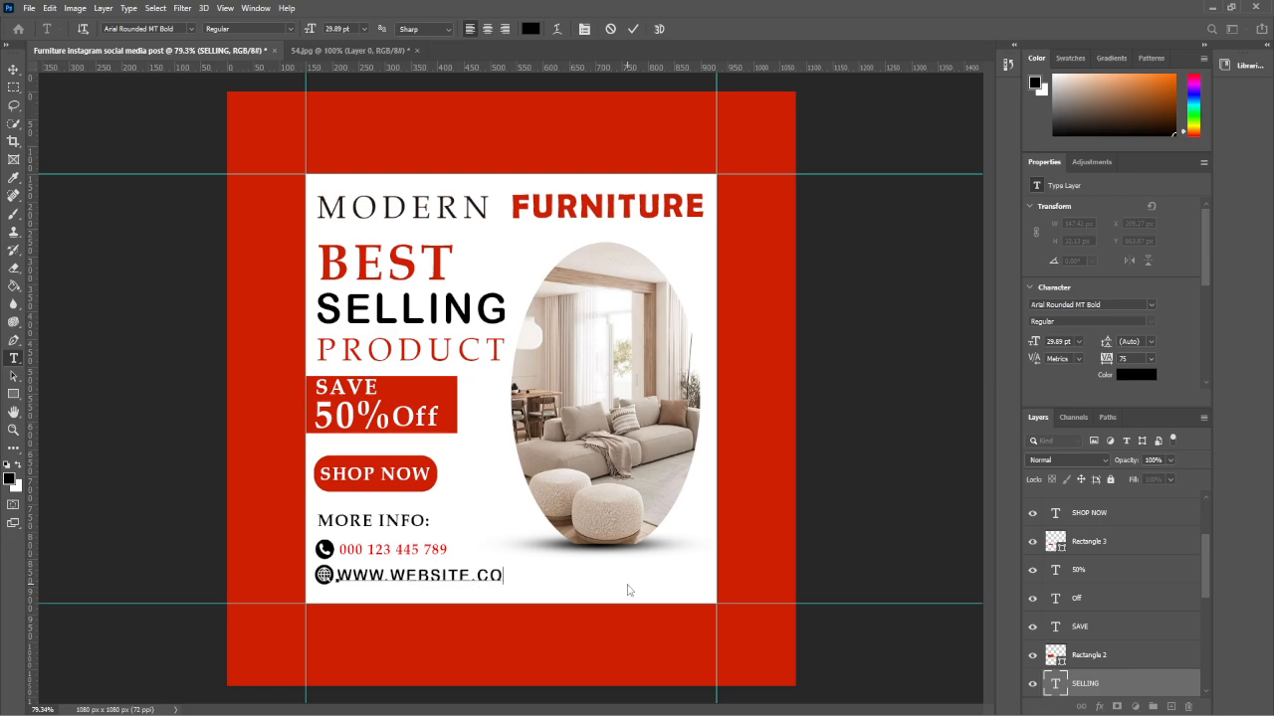
left_click(13, 68)
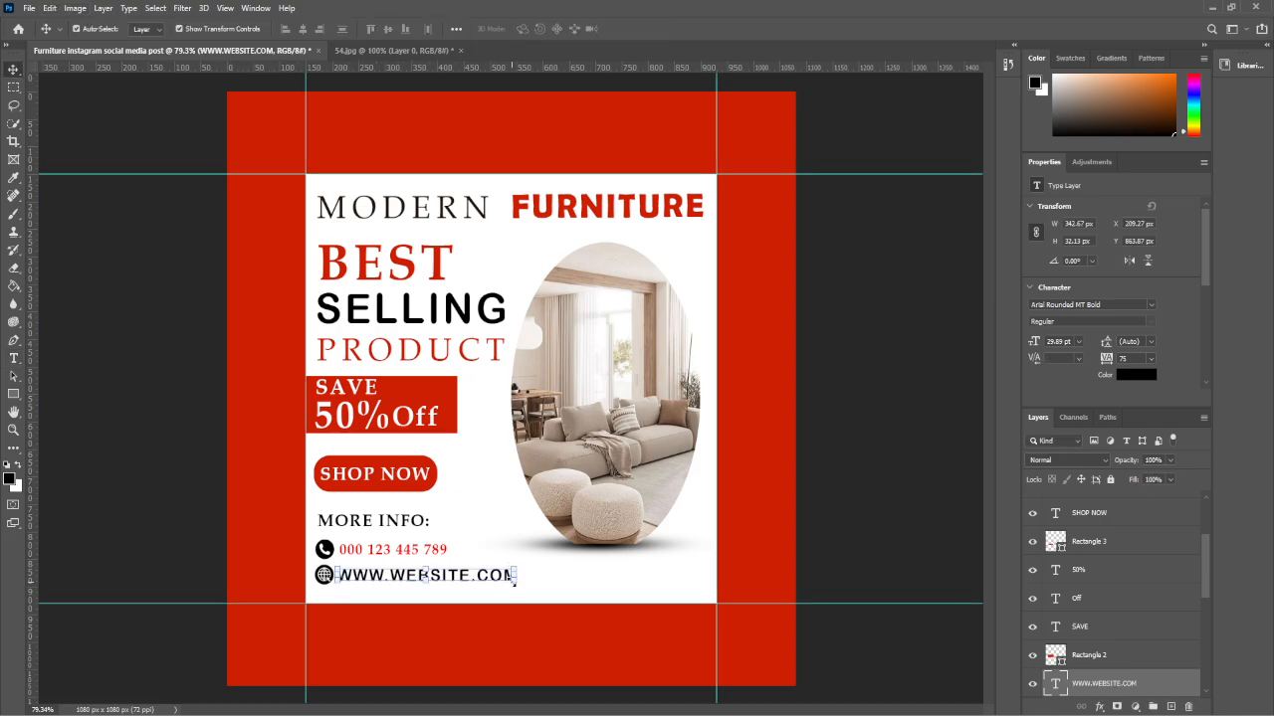
left_click_drag(516, 581, 449, 574)
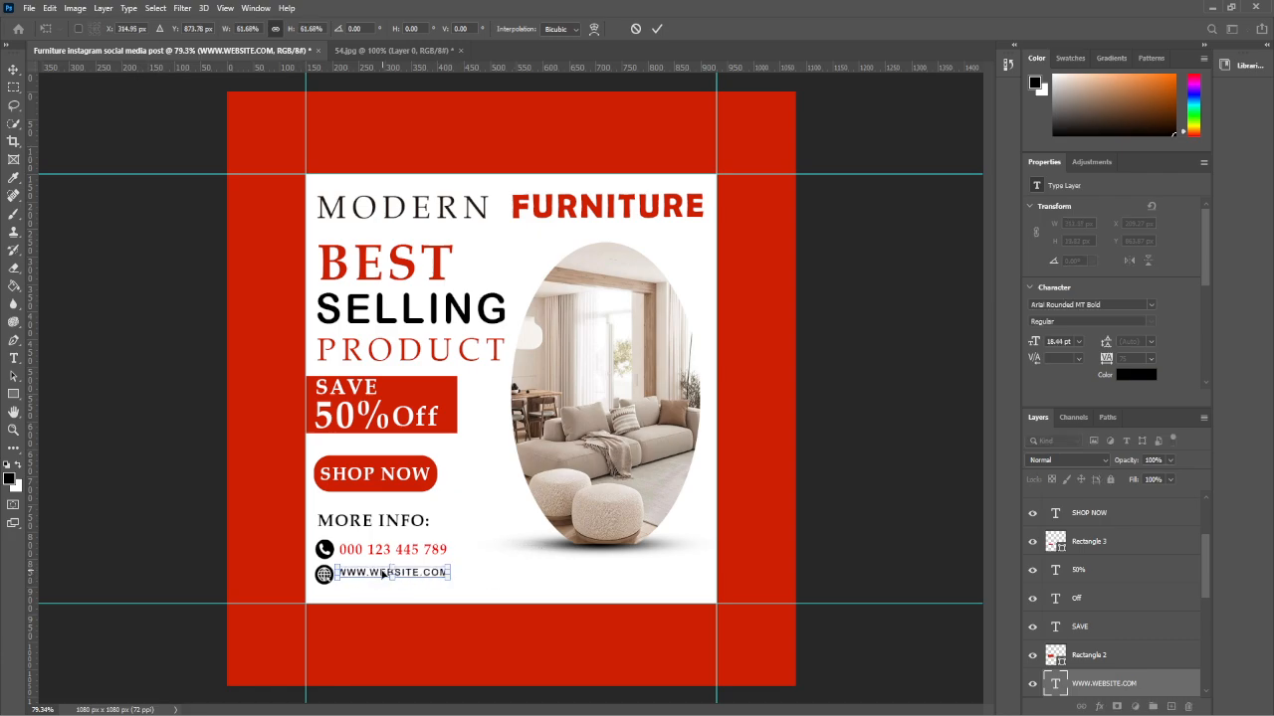
key("Down")
key("Down")
key("Down")
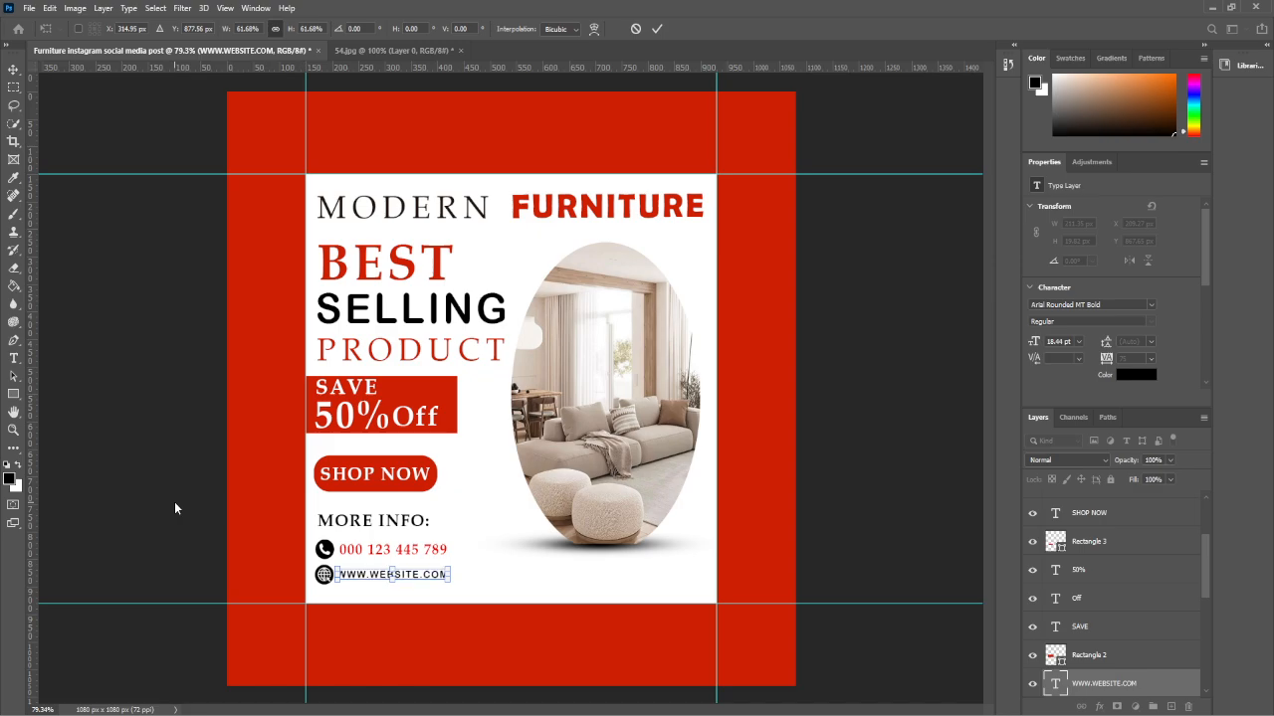
key("Return")
left_click(171, 494)
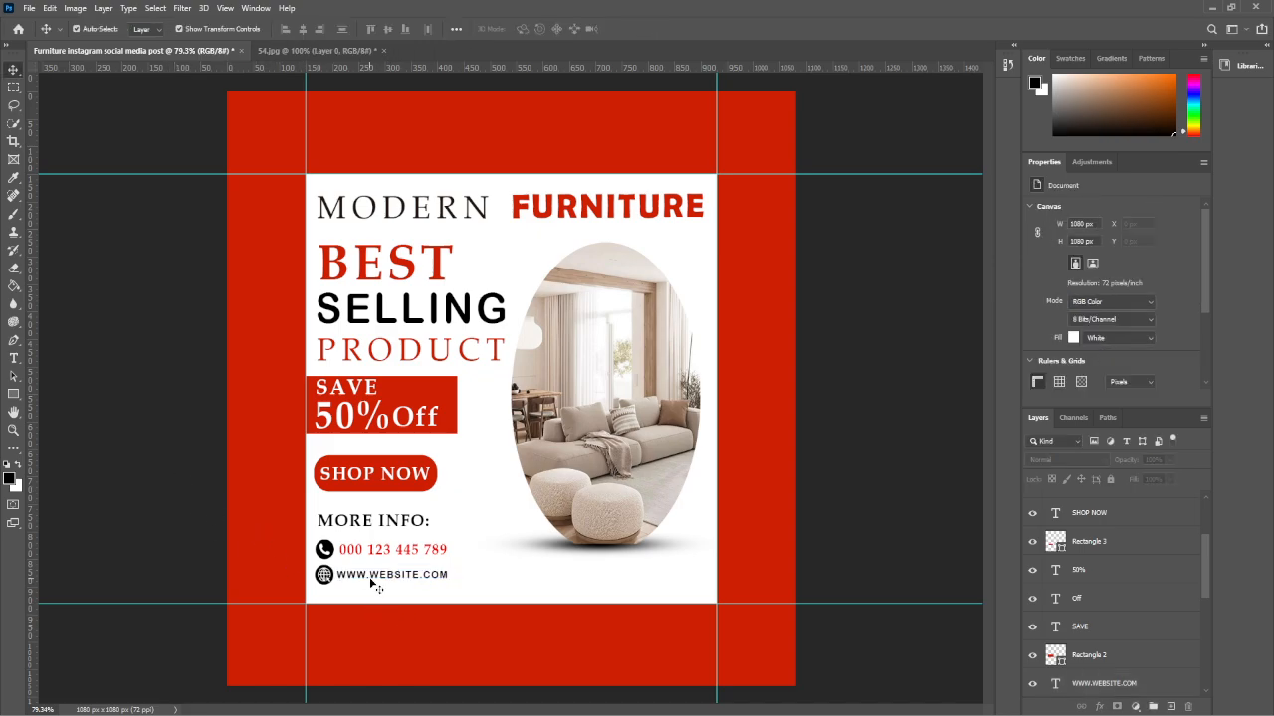
double_click(375, 577)
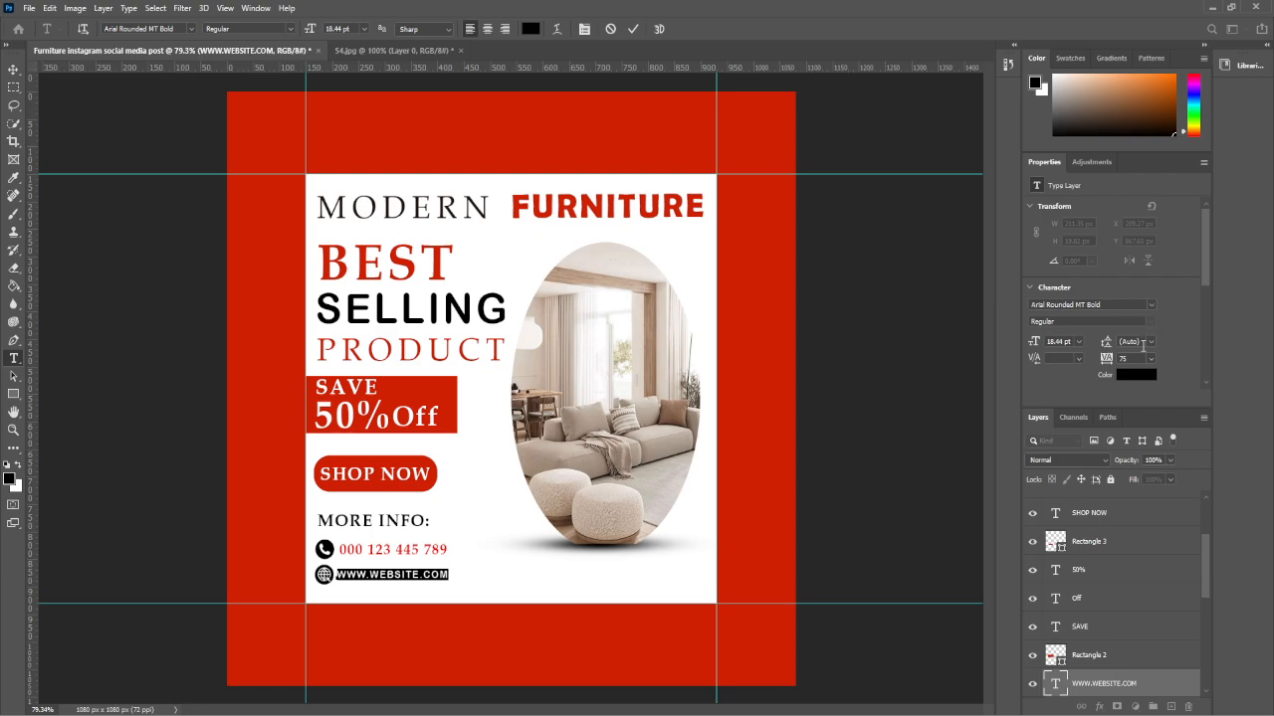
left_click(1135, 374)
type("ff0000")
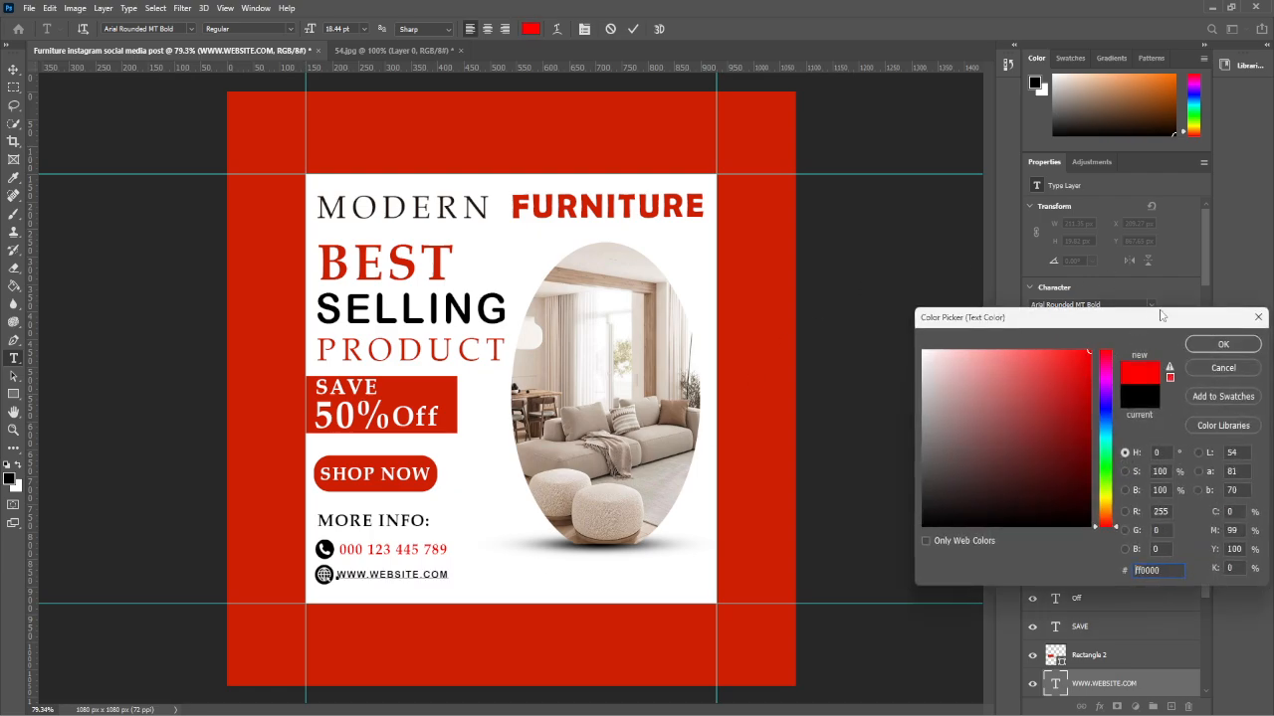
left_click(438, 639)
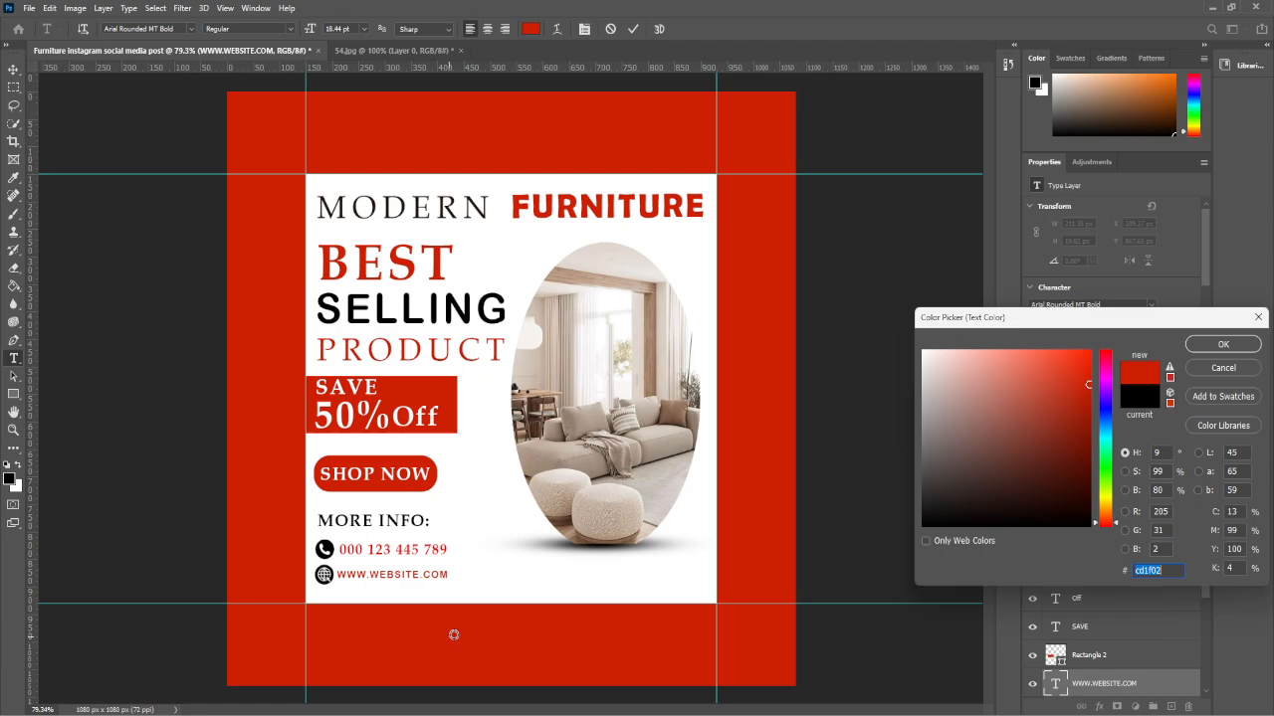
left_click(1224, 345)
left_click(13, 70)
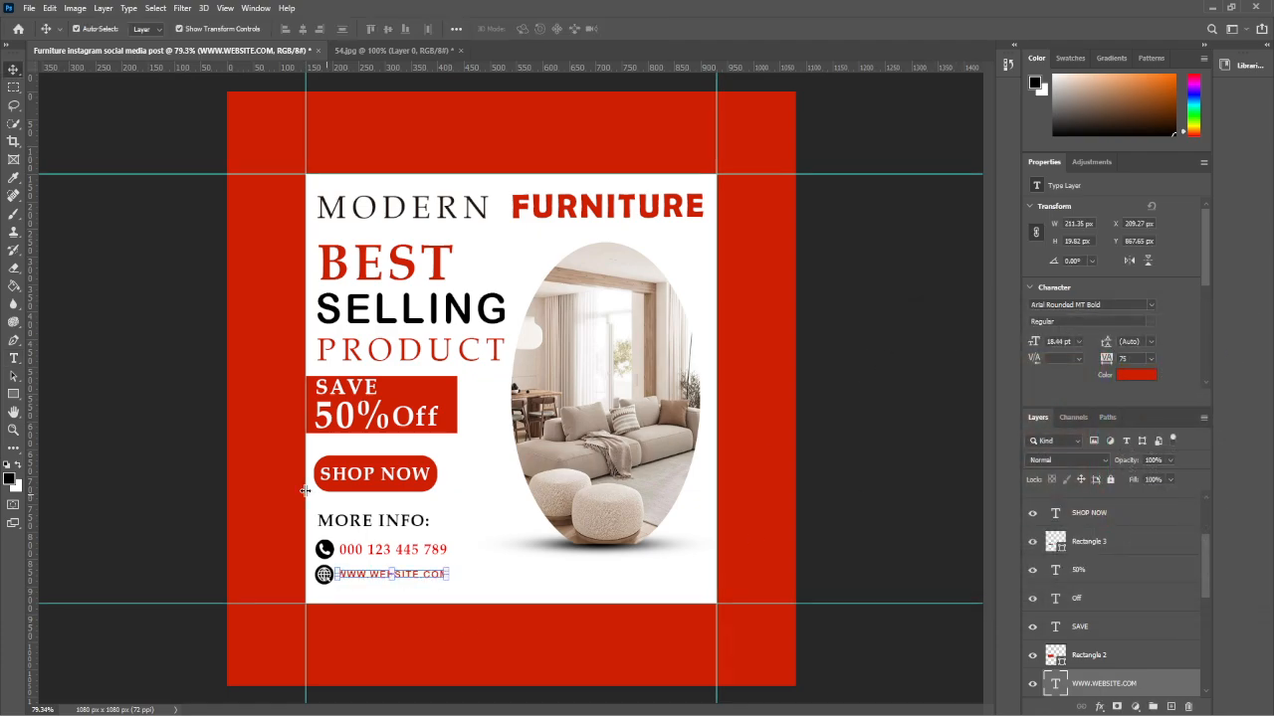
left_click(90, 372)
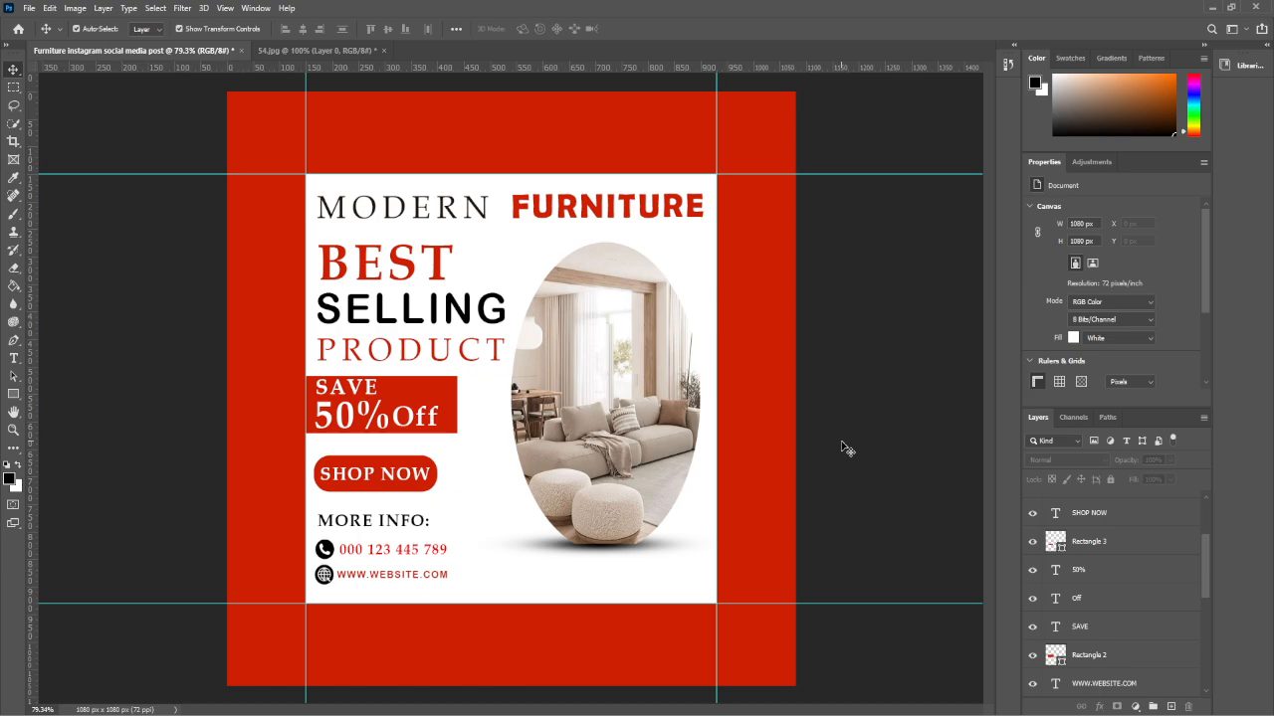
- Duplicate the white background square and rasterize the lower original layer, Rectangle 1
left_click(635, 577)
left_click_drag(1090, 683, 1170, 706)
scroll(1135, 660, "down", 1)
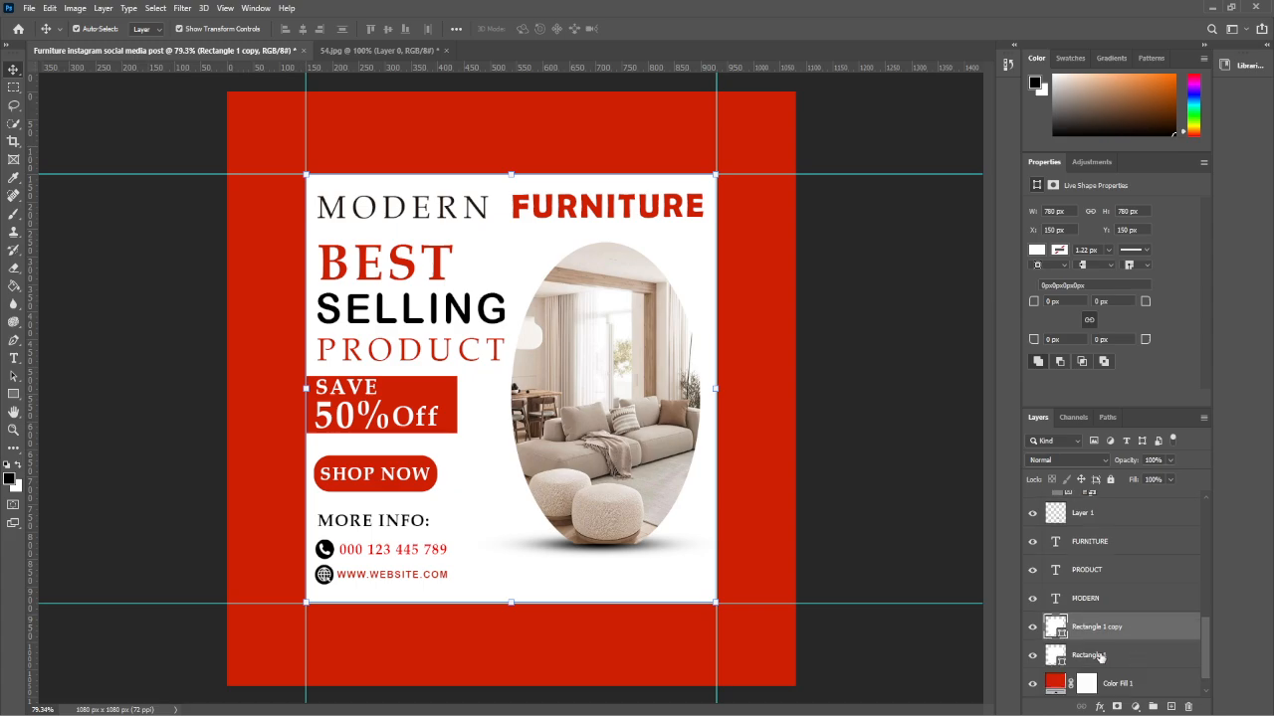
left_click(1107, 657)
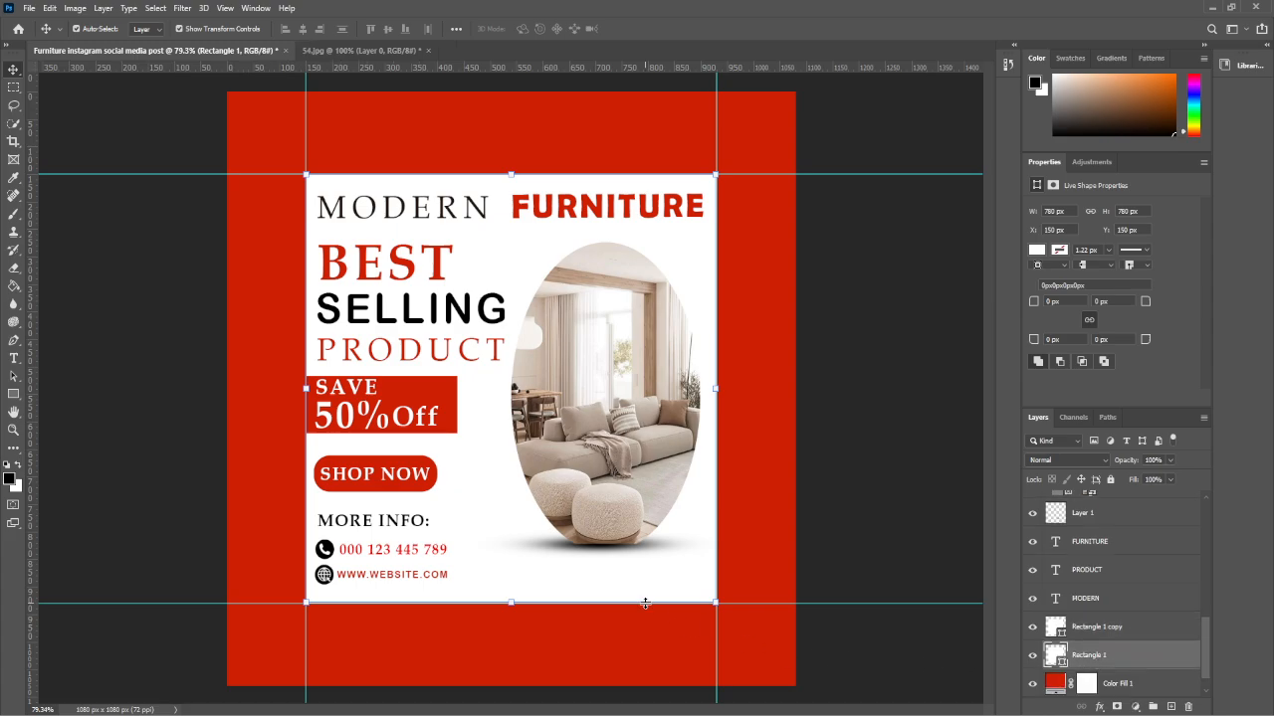
right_click(1113, 660)
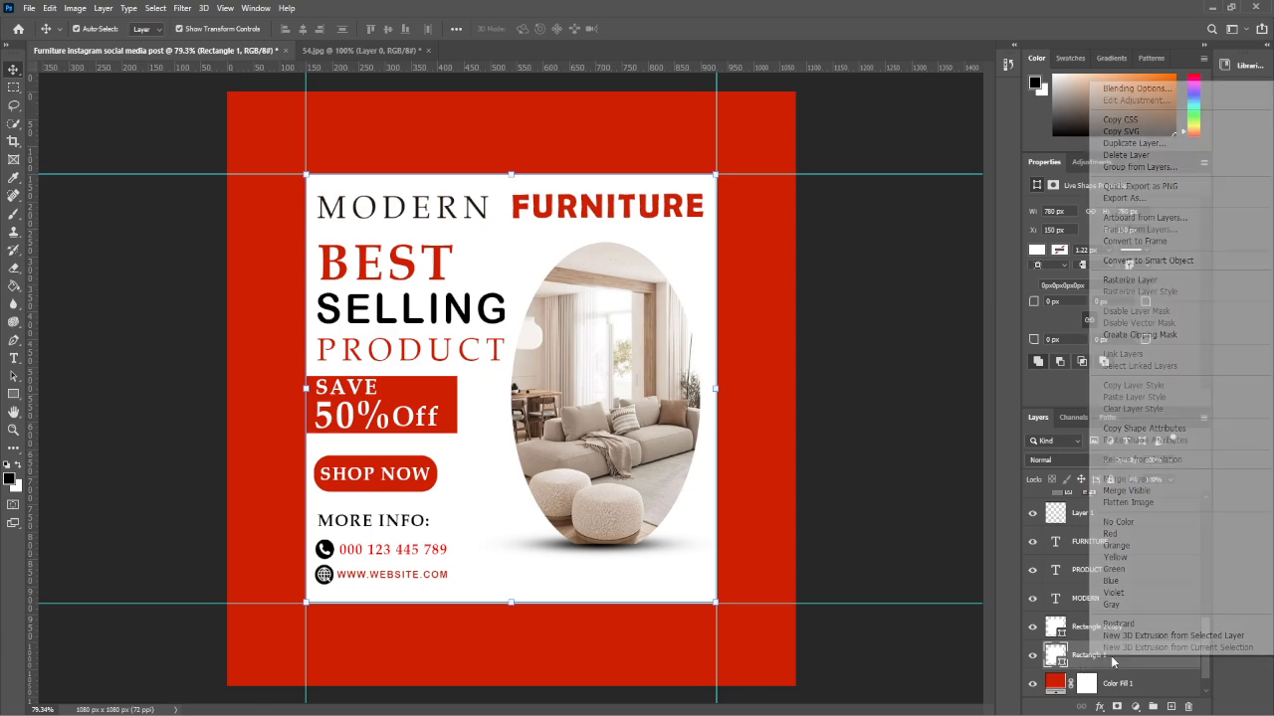
left_click(1132, 280)
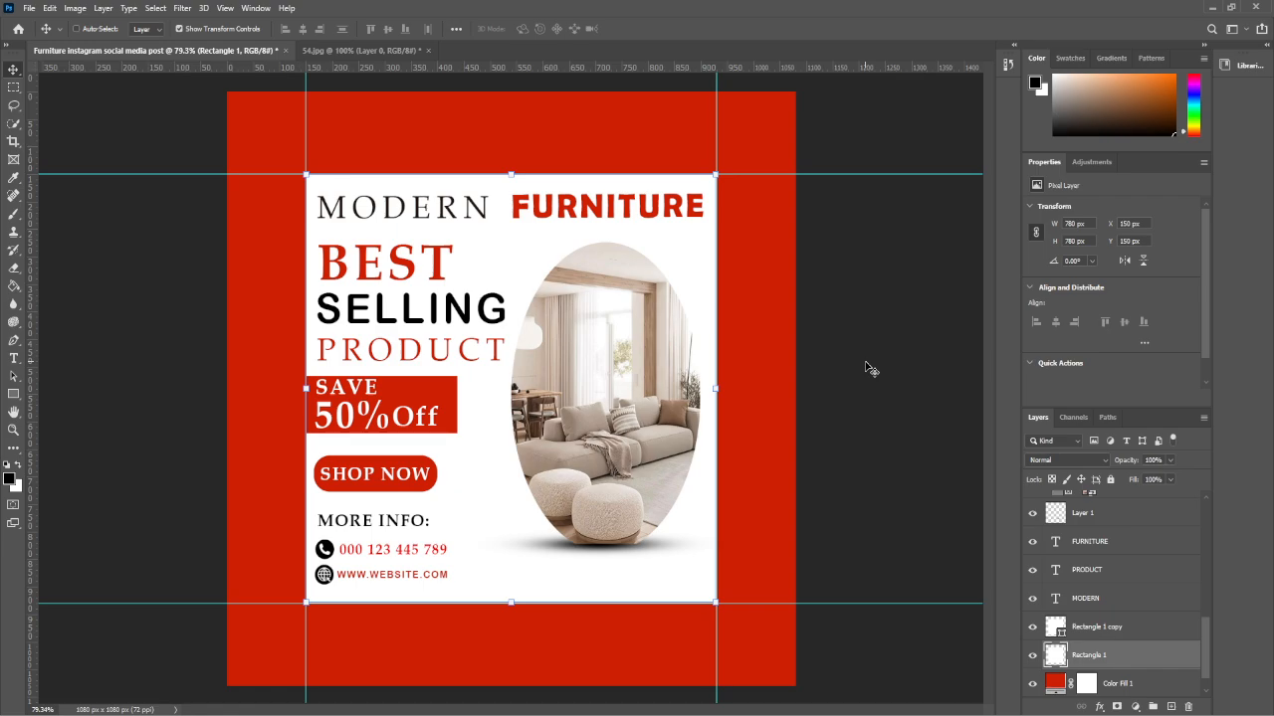
- Turn the rasterized Rectangle 1 layer black with Curves by lowering the white point output to 0
key("ctrl+m")
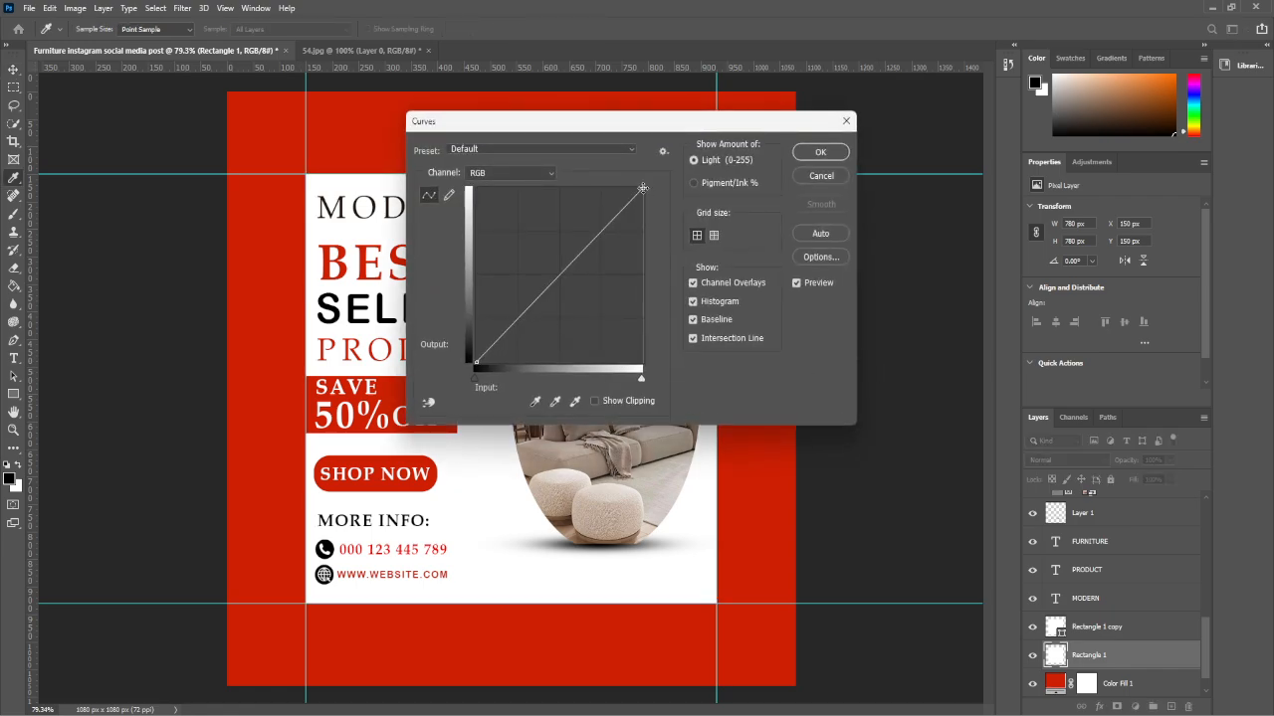
left_click_drag(642, 188, 642, 362)
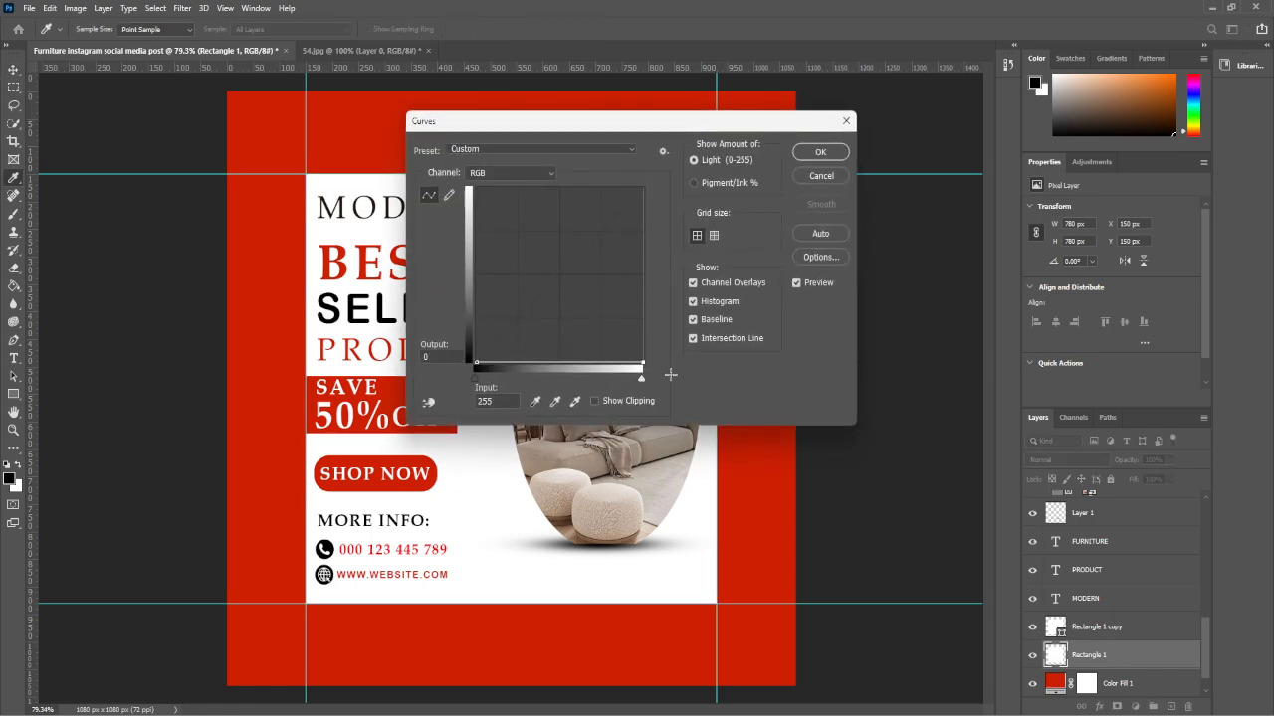
left_click(821, 152)
left_click(183, 8)
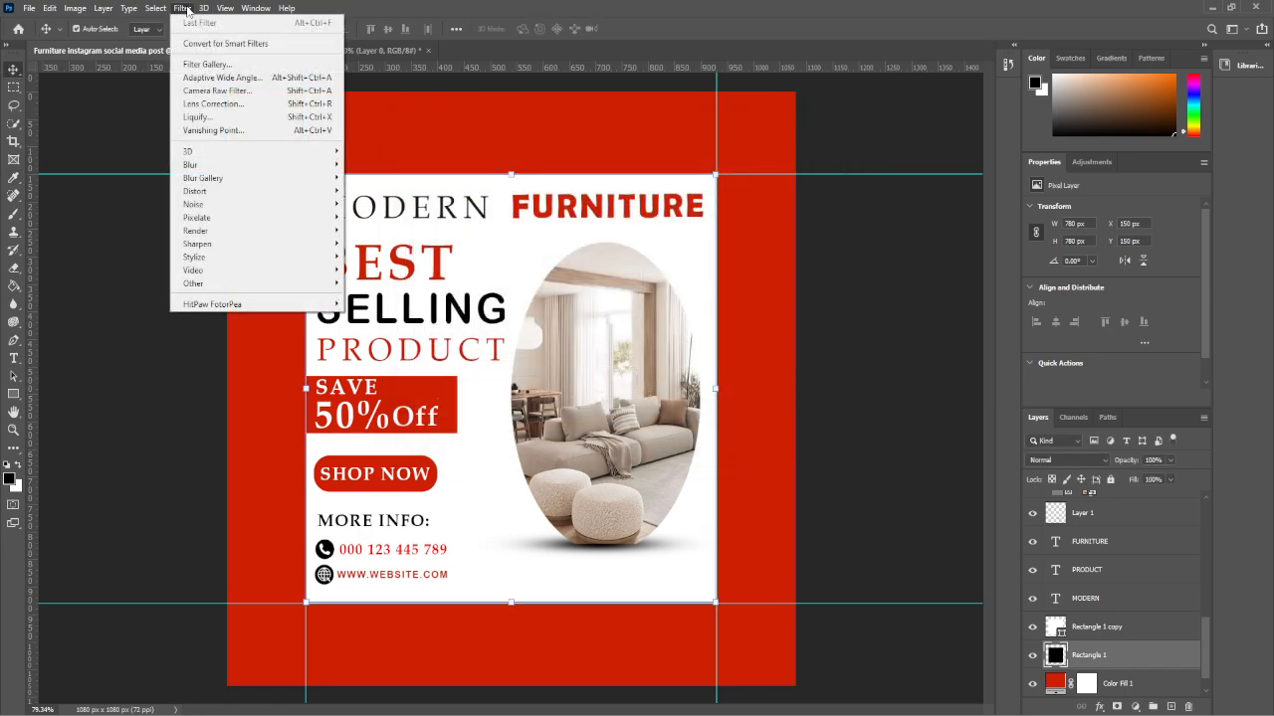
mouse_move(217, 167)
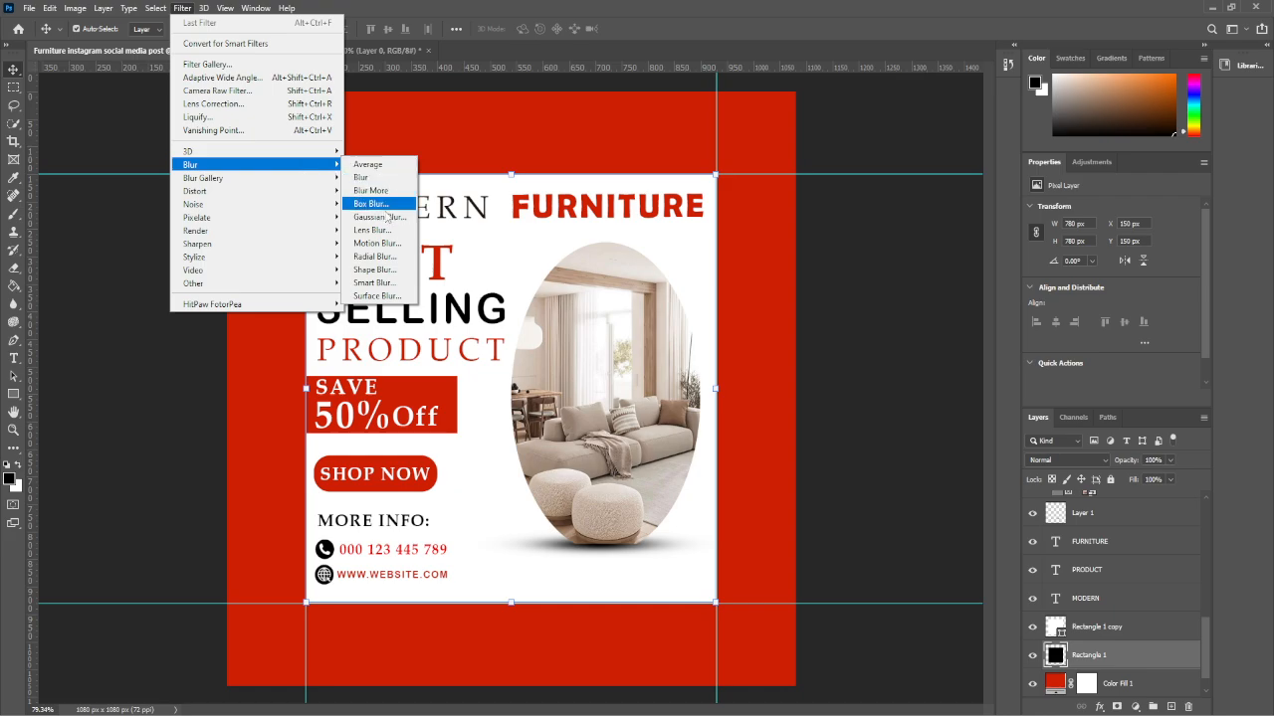
left_click(376, 243)
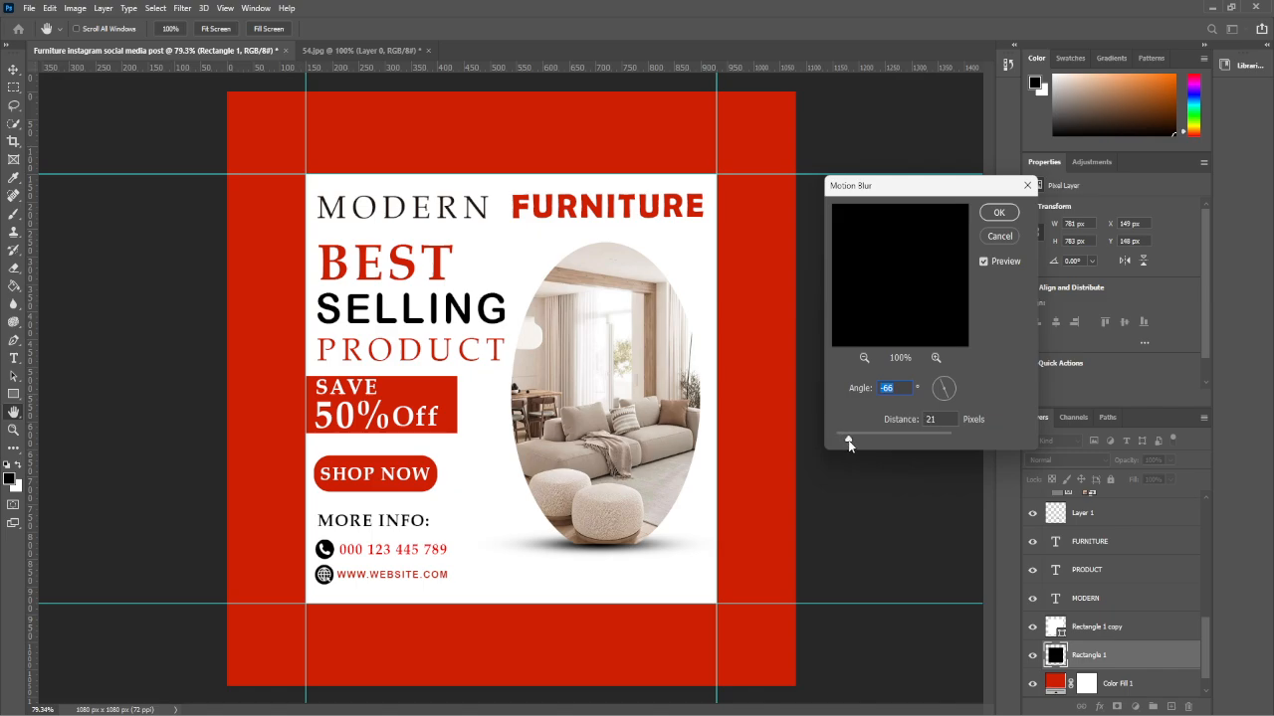
key("Tab")
left_click_drag(850, 441, 851, 441)
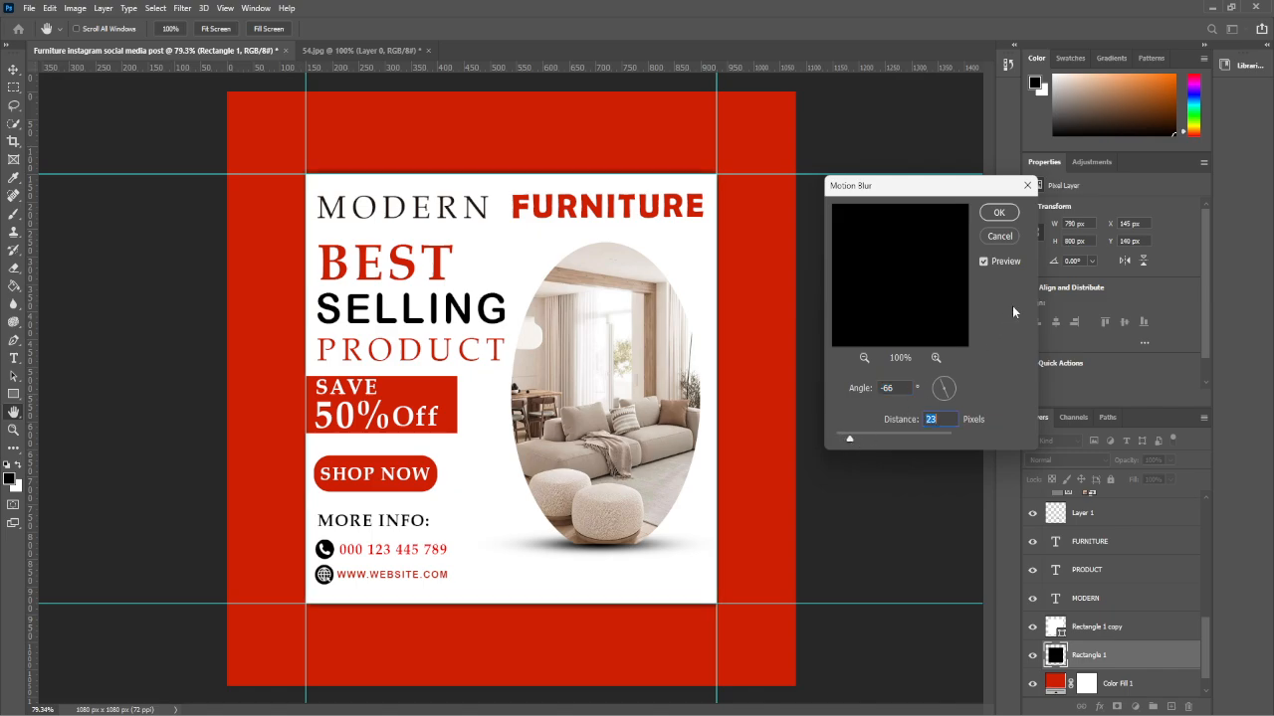
left_click(997, 237)
- Apply a Gaussian Blur with a radius slightly above 10 pixels to the black Rectangle 1 layer, then deselect the layer
left_click(182, 8)
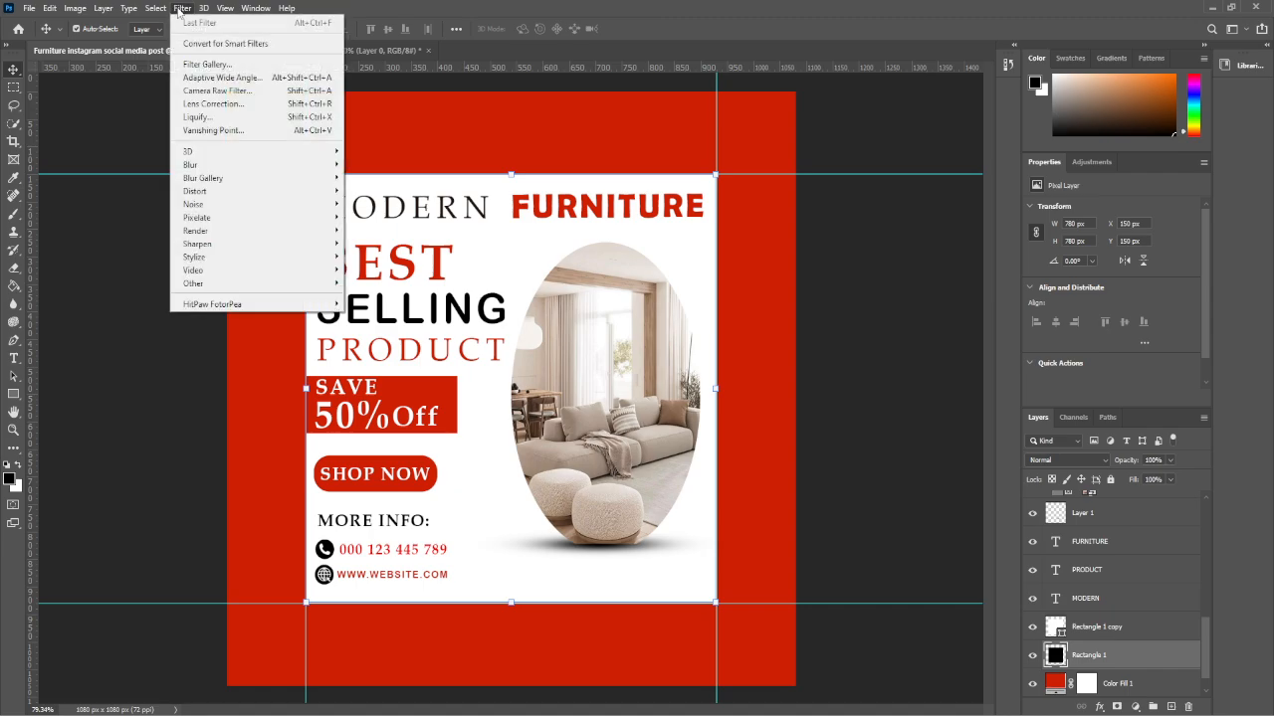
mouse_move(257, 168)
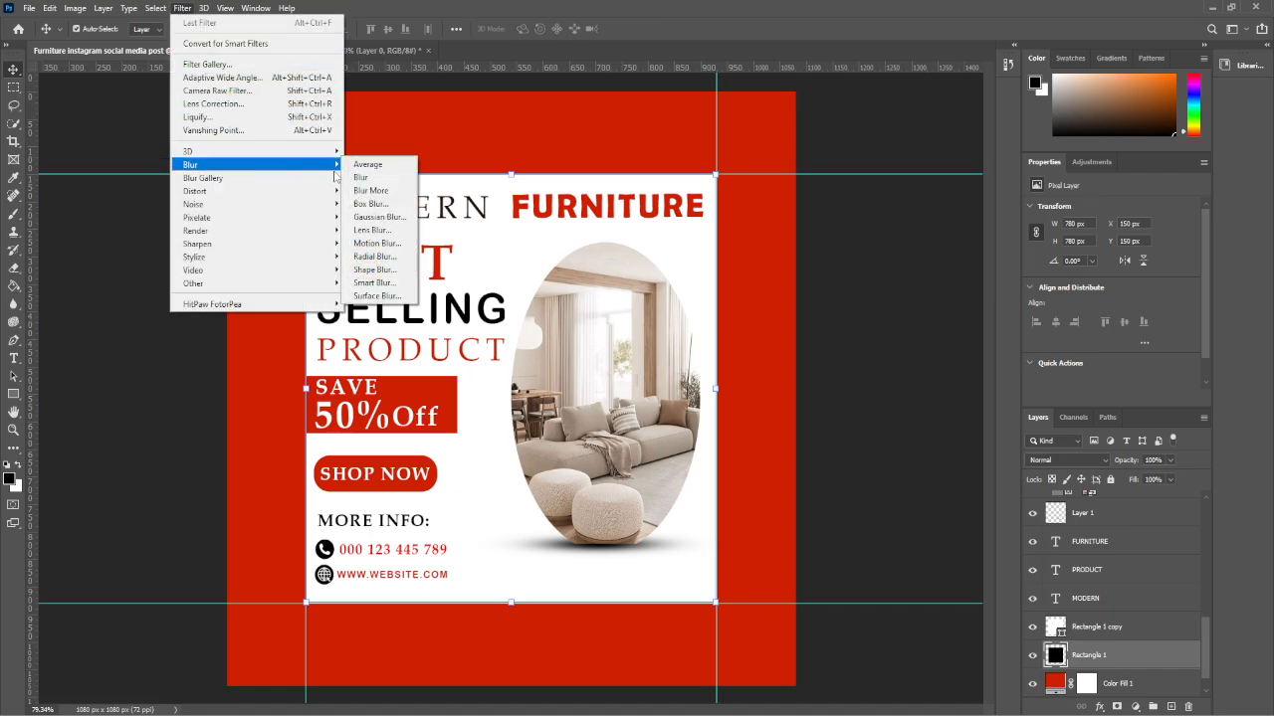
left_click(386, 216)
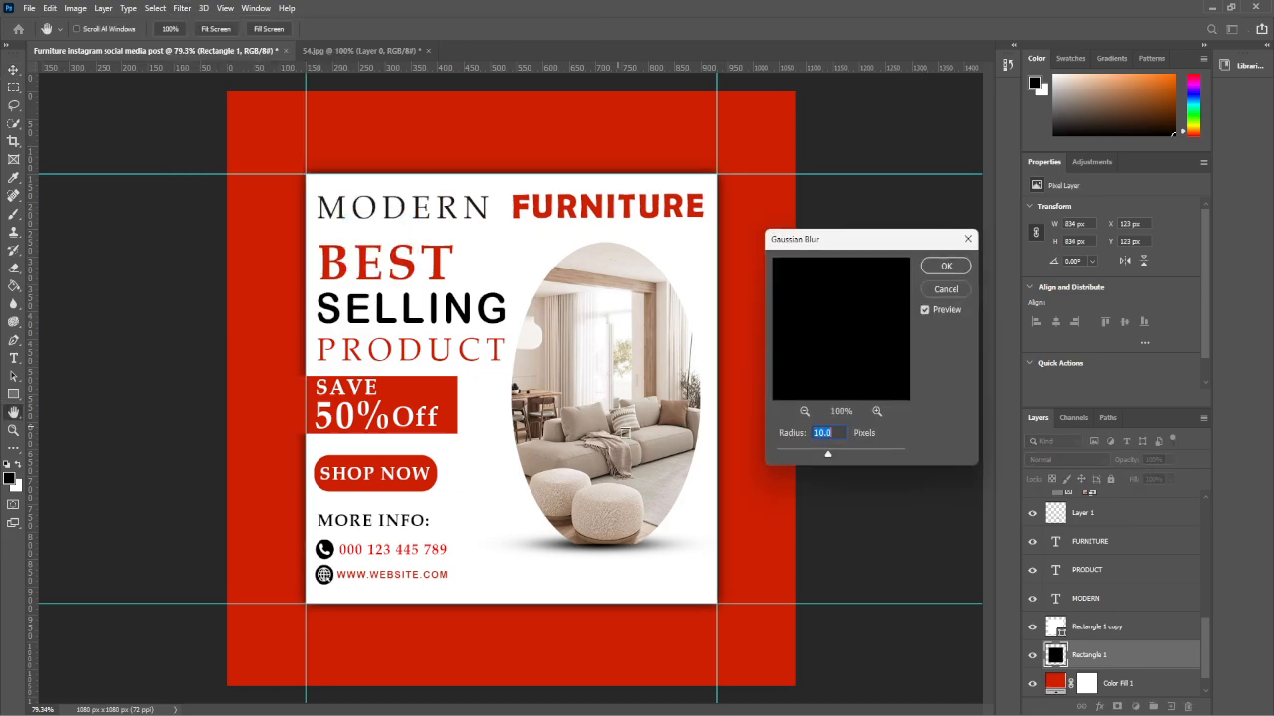
left_click_drag(829, 457, 833, 458)
left_click(945, 266)
key("v")
left_click(222, 287)
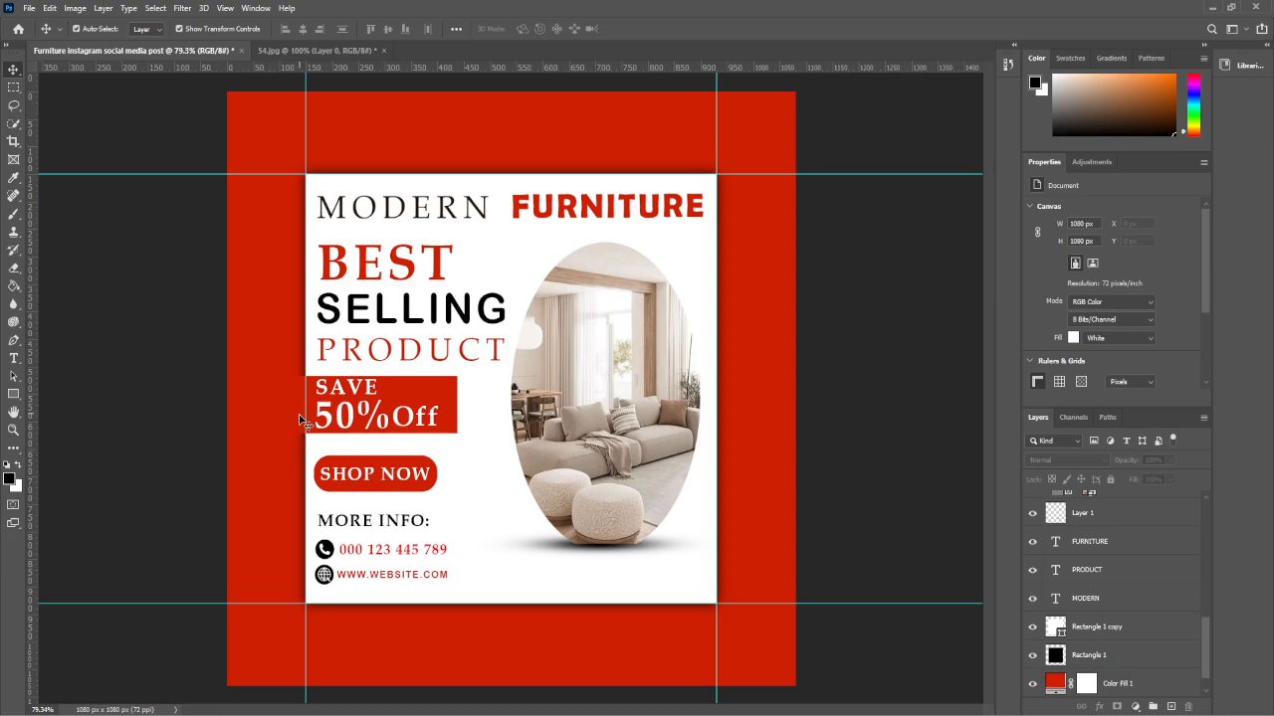
left_click(698, 548)
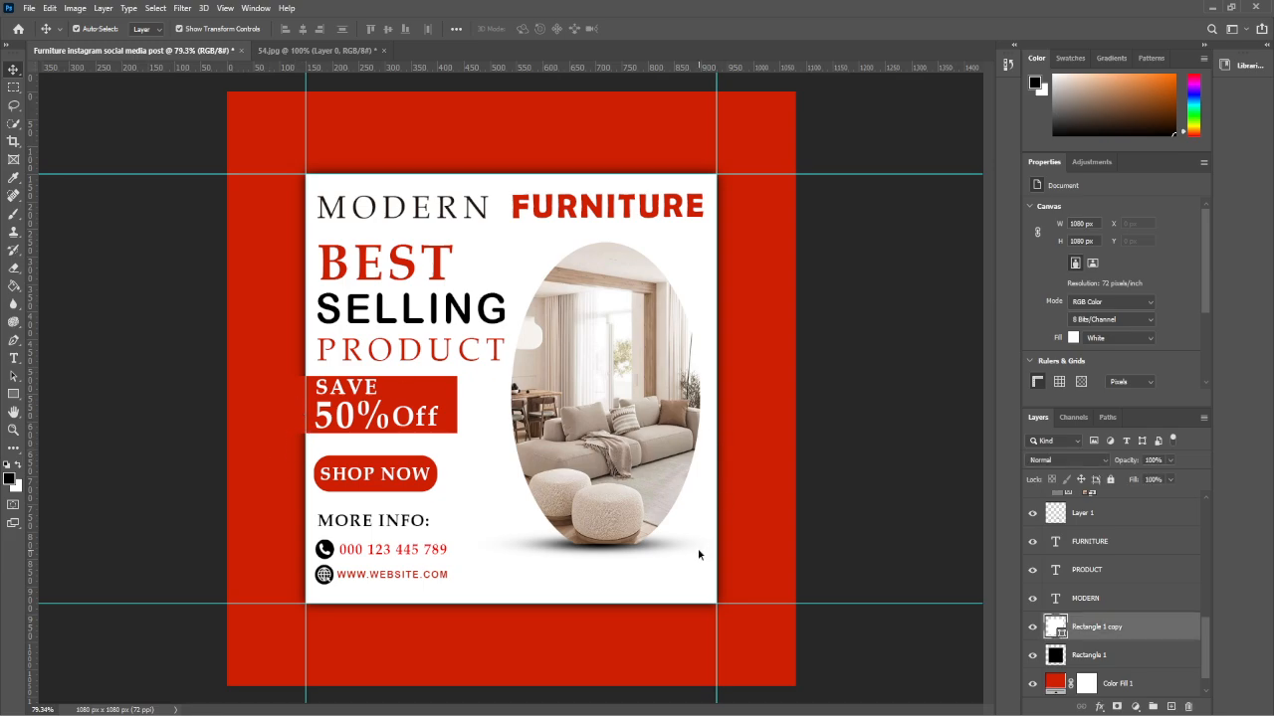
right_click(1055, 628)
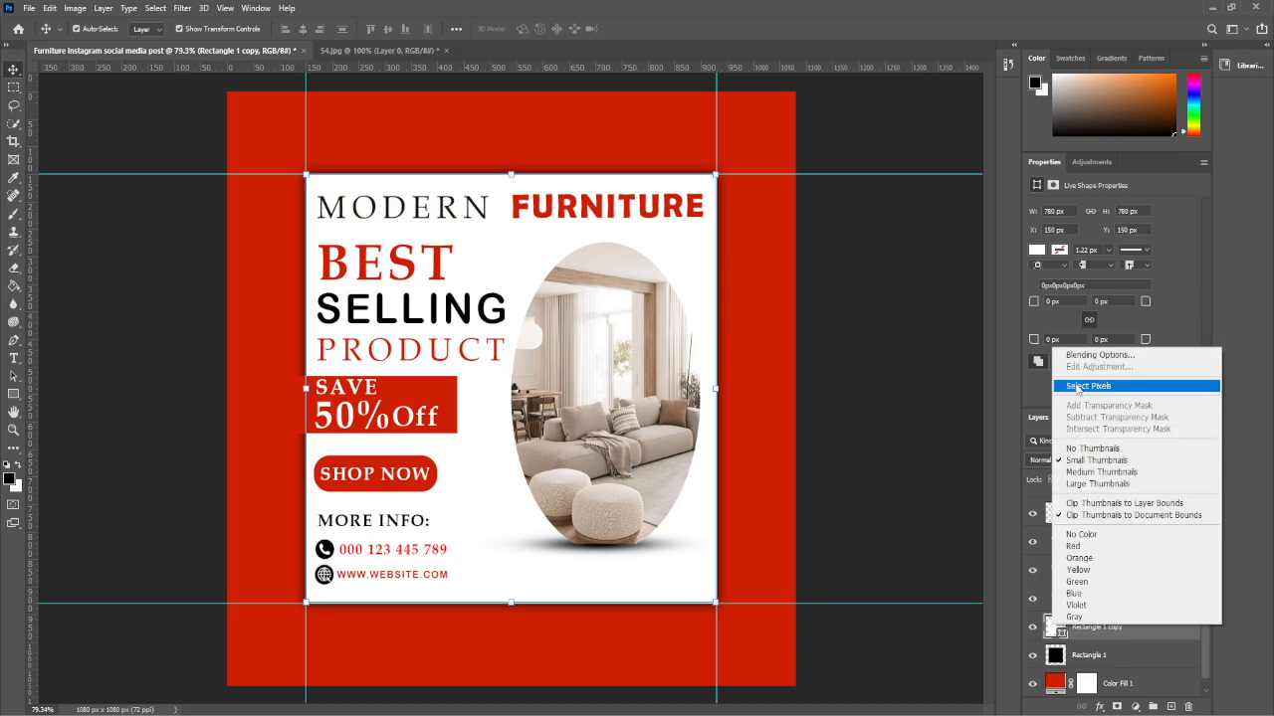
left_click(1087, 385)
left_click(862, 384)
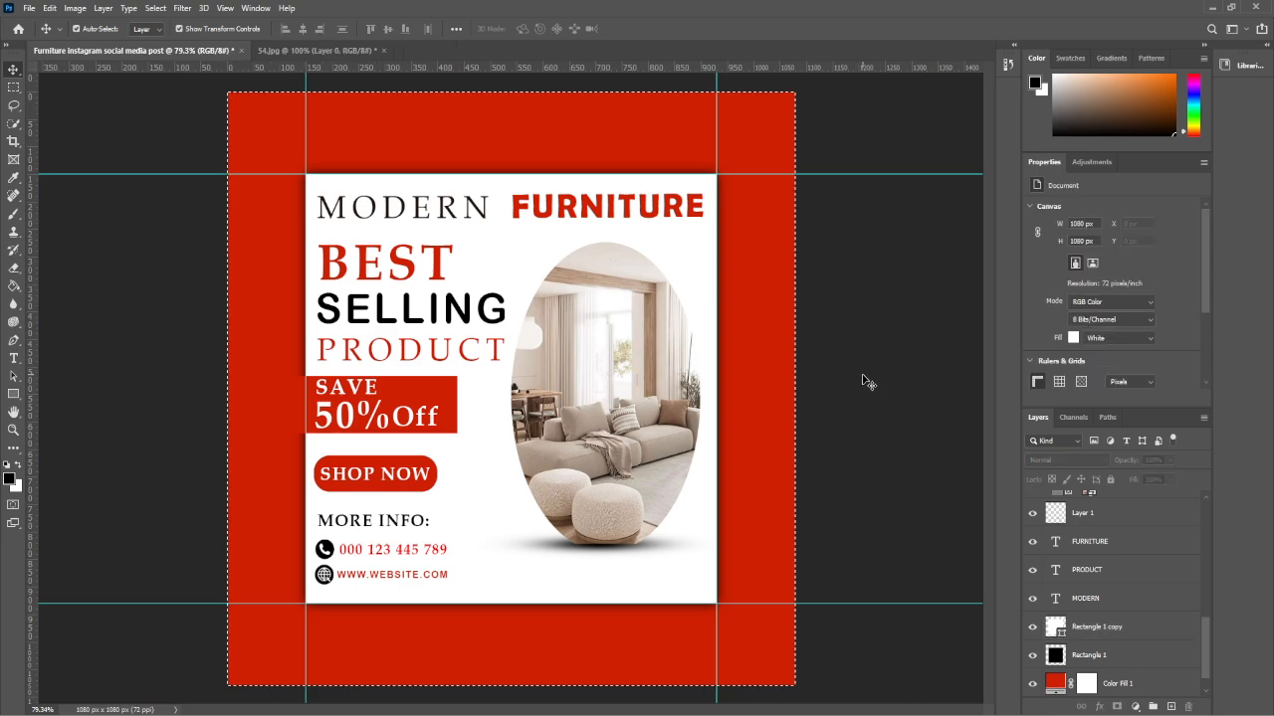
key("ctrl+d")
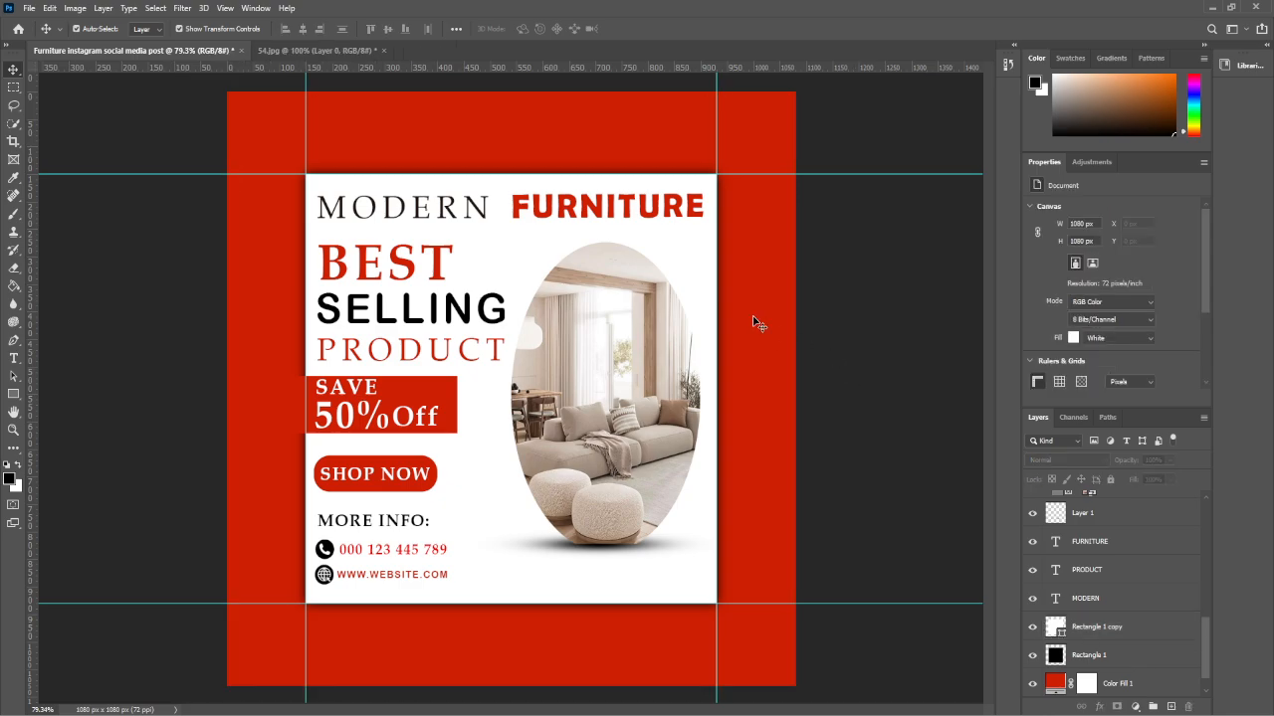
- Rasterize the white Rectangle 1 copy layer and load its pixels as a selection
left_click(685, 253)
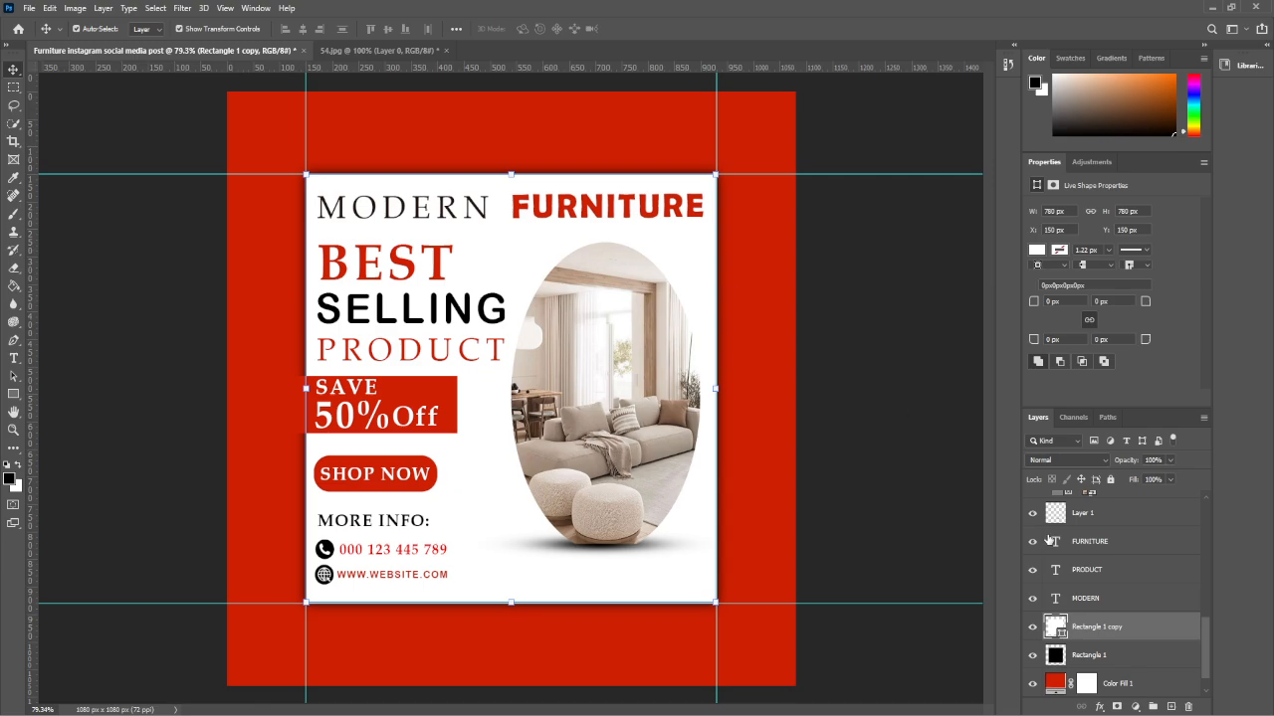
right_click(1089, 628)
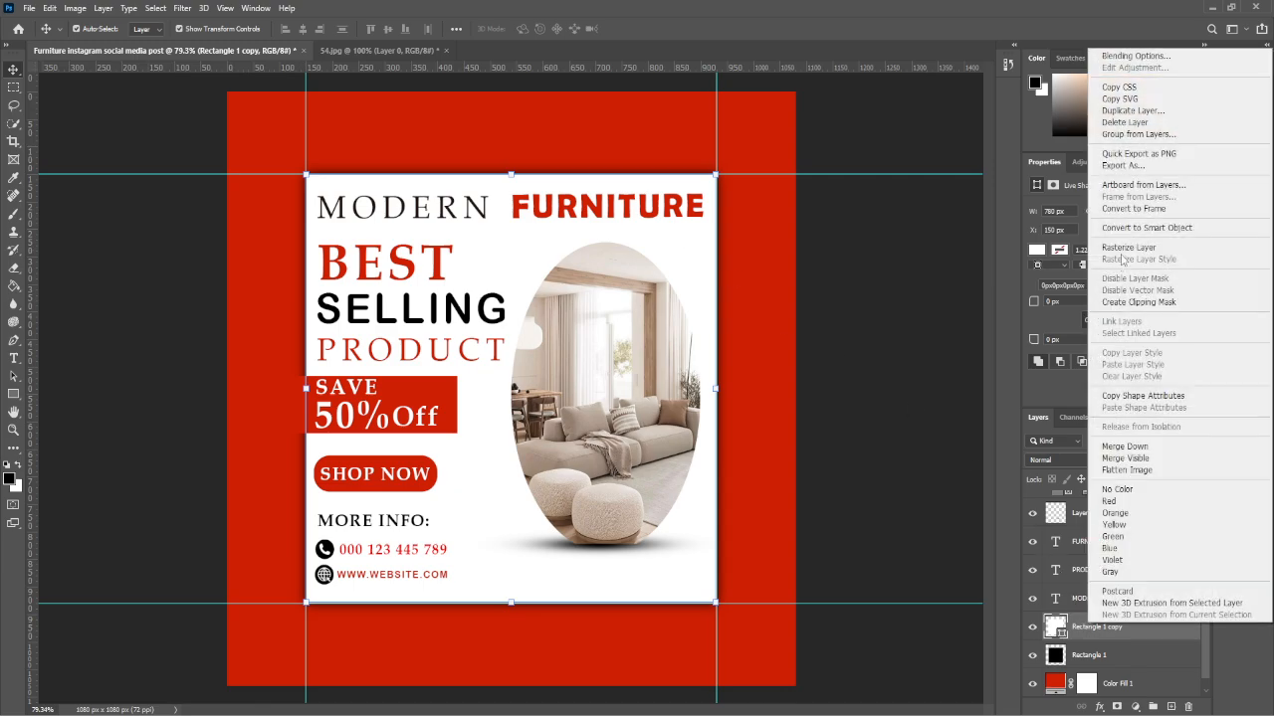
left_click(1126, 248)
right_click(1078, 624)
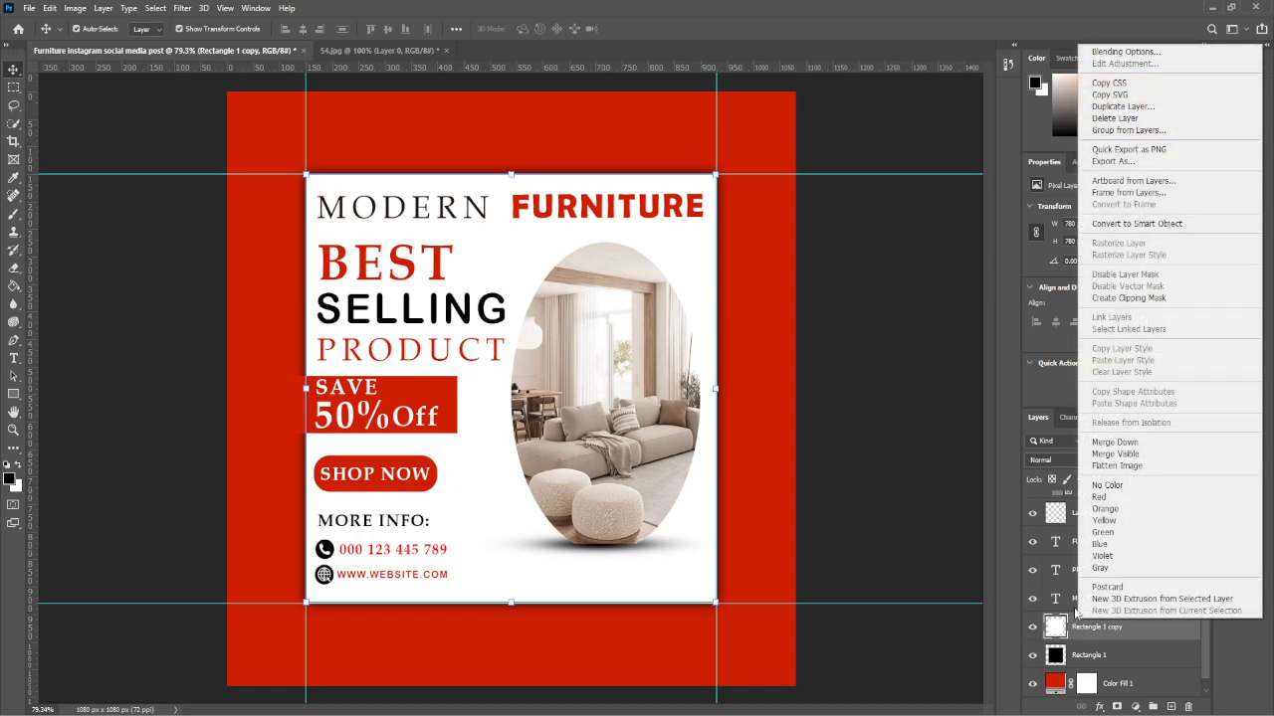
right_click(1043, 629)
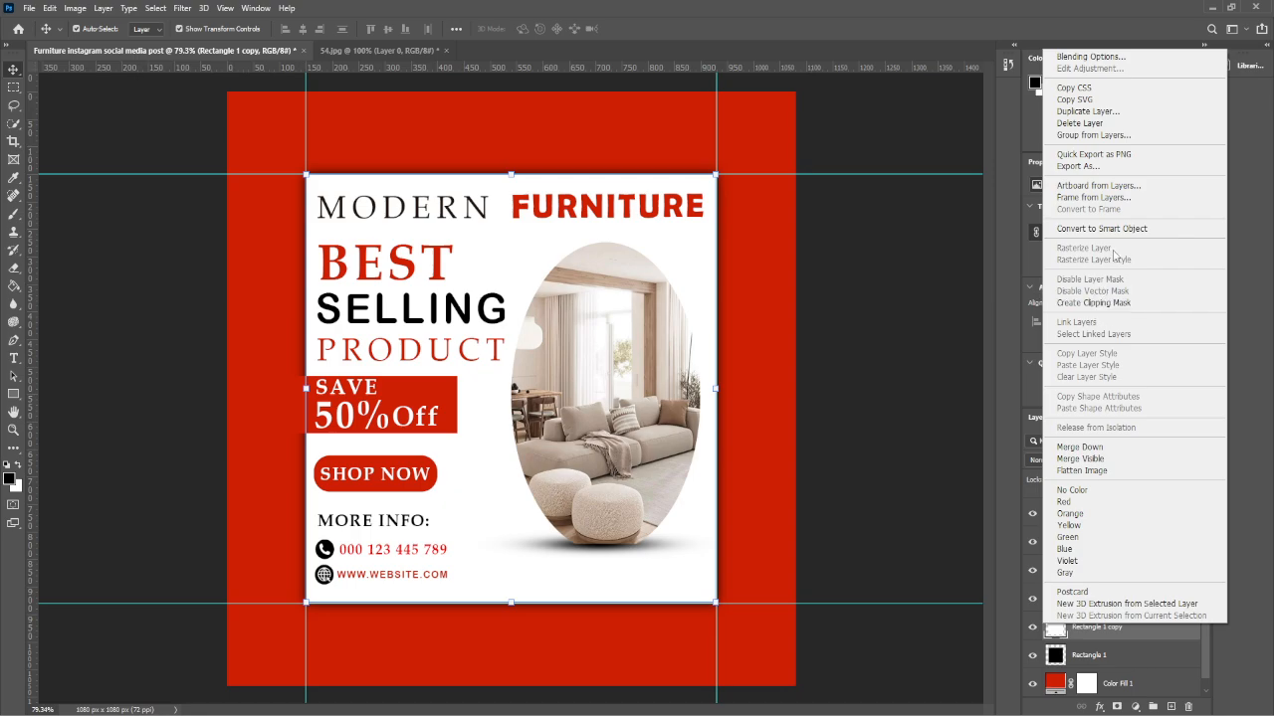
left_click(888, 376)
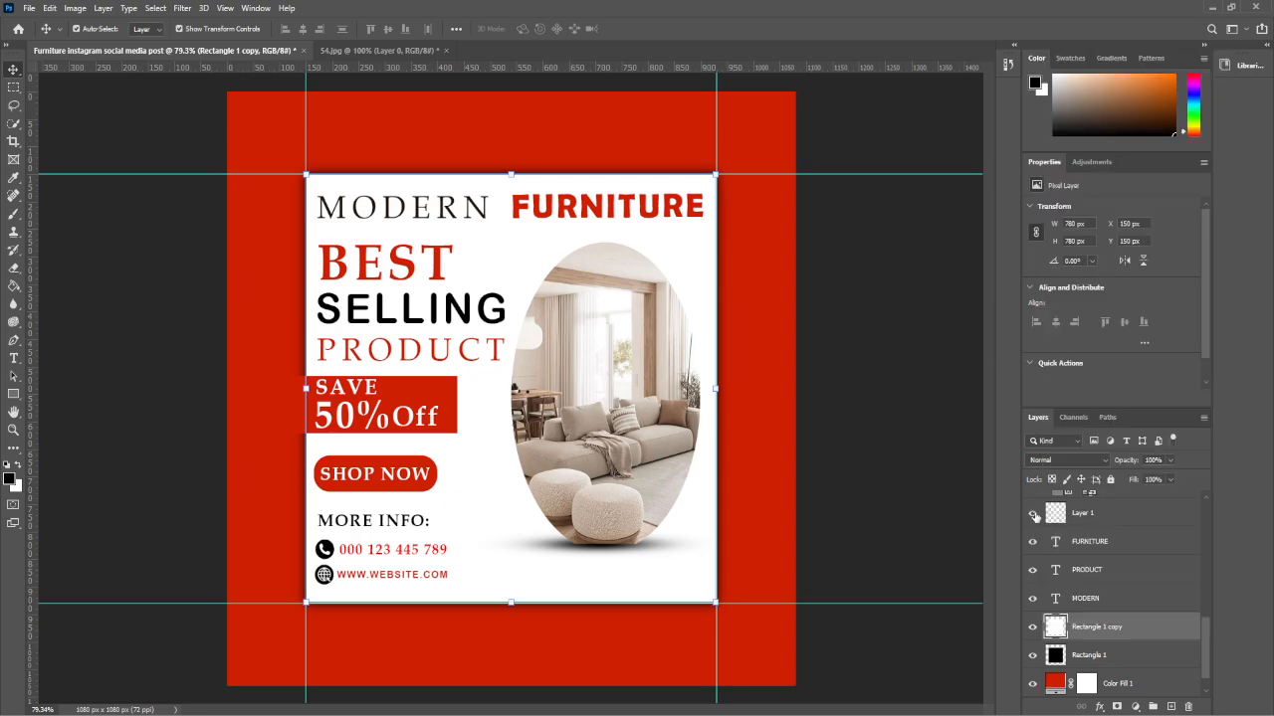
right_click(1055, 627)
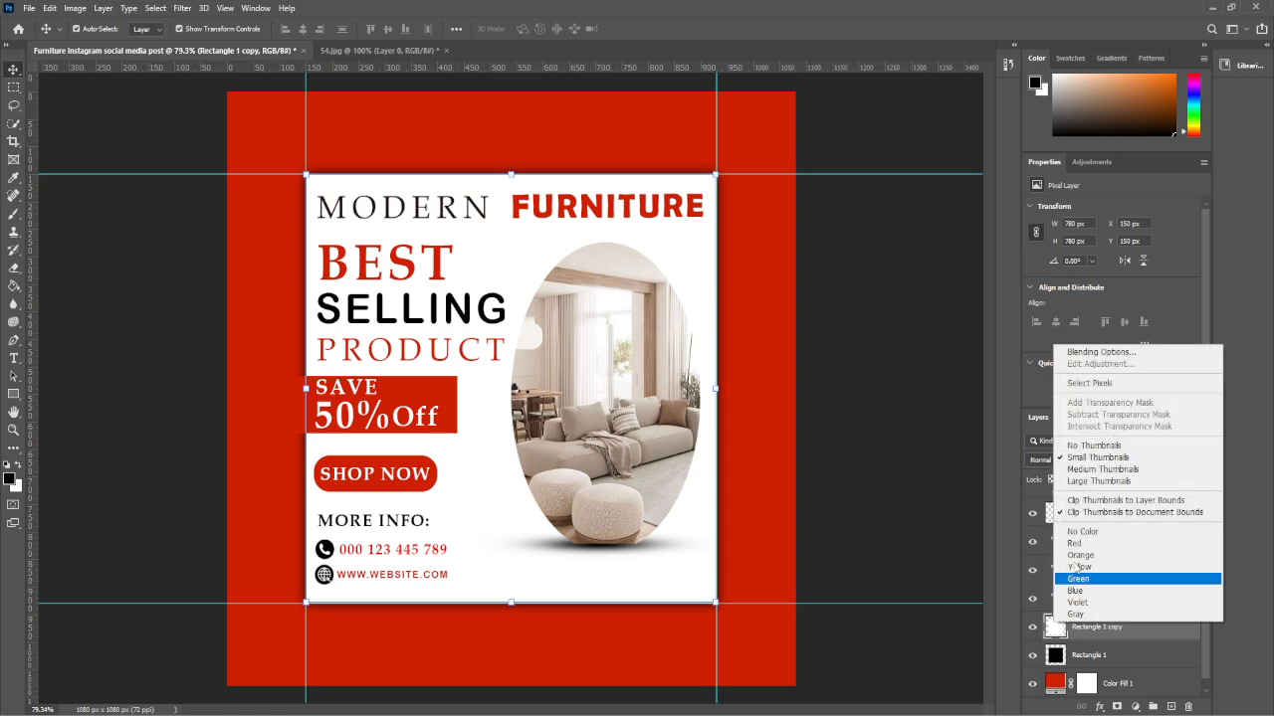
left_click(1088, 383)
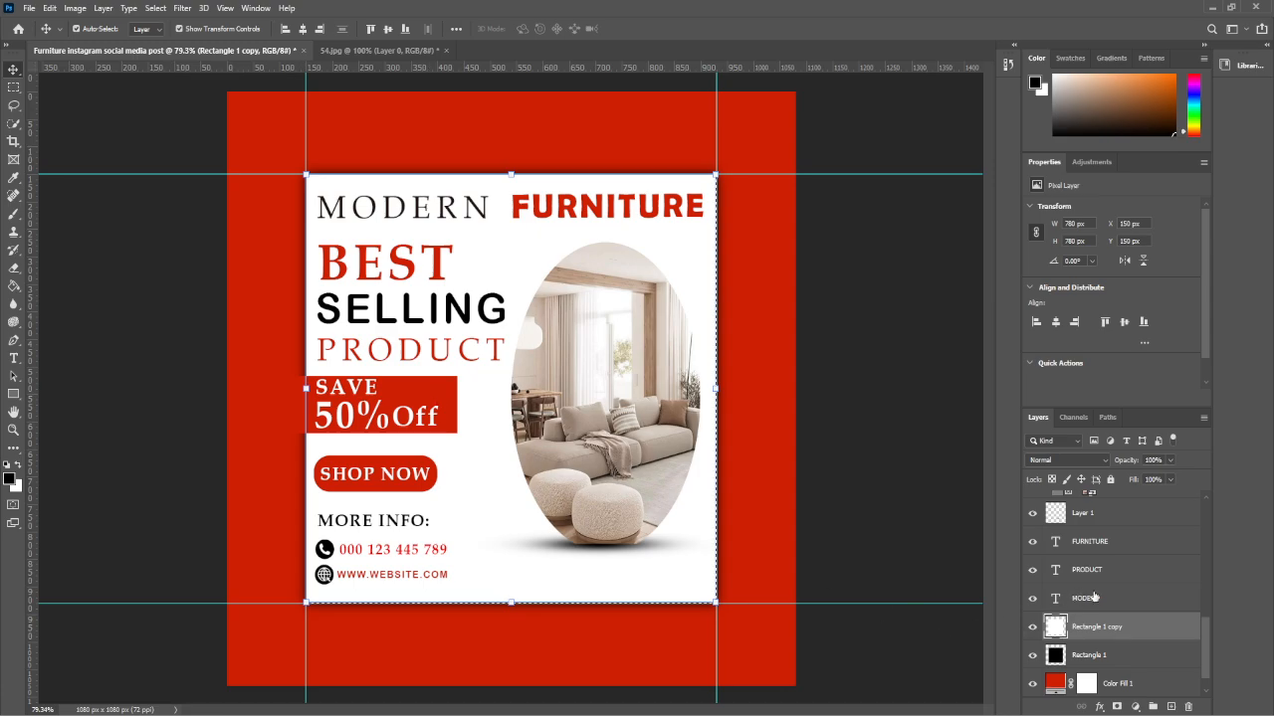
- Rasterize Rectangle 2, the red banner layer behind the SAVE 50% Off text
left_click_drag(1206, 647, 1200, 556)
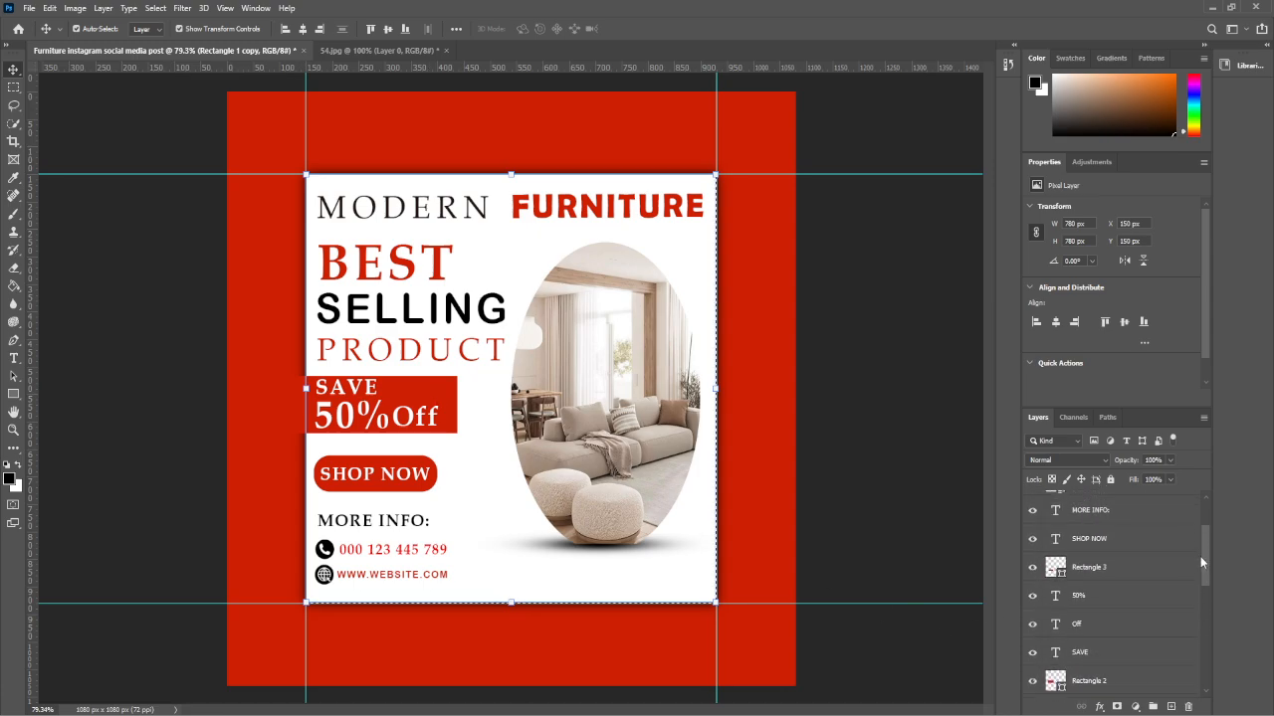
left_click(1125, 684)
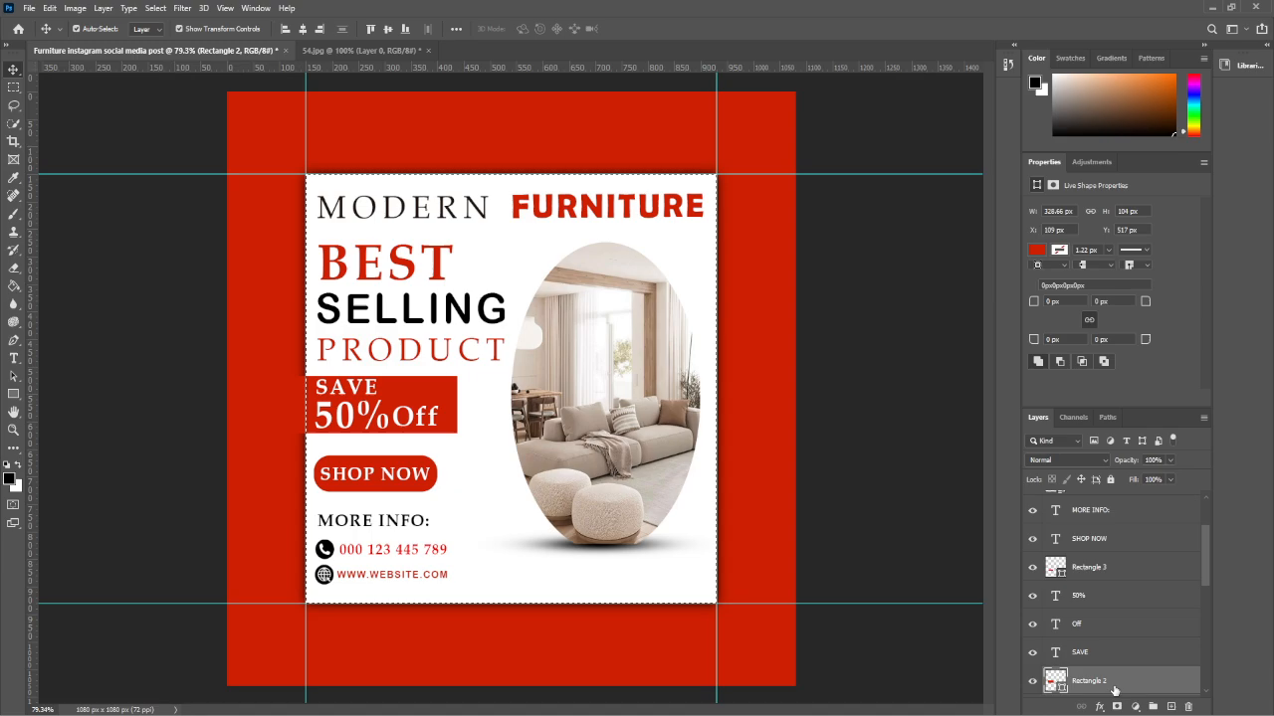
left_click(1032, 683)
left_click(1032, 682)
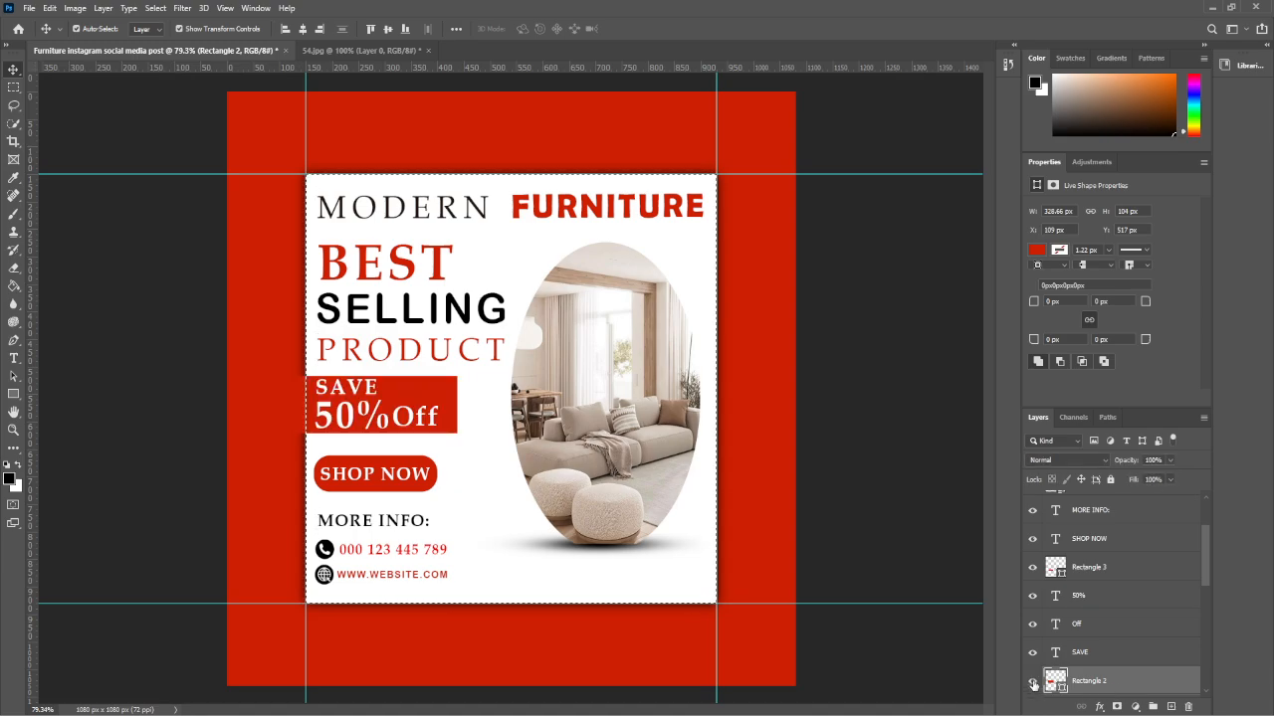
right_click(1054, 681)
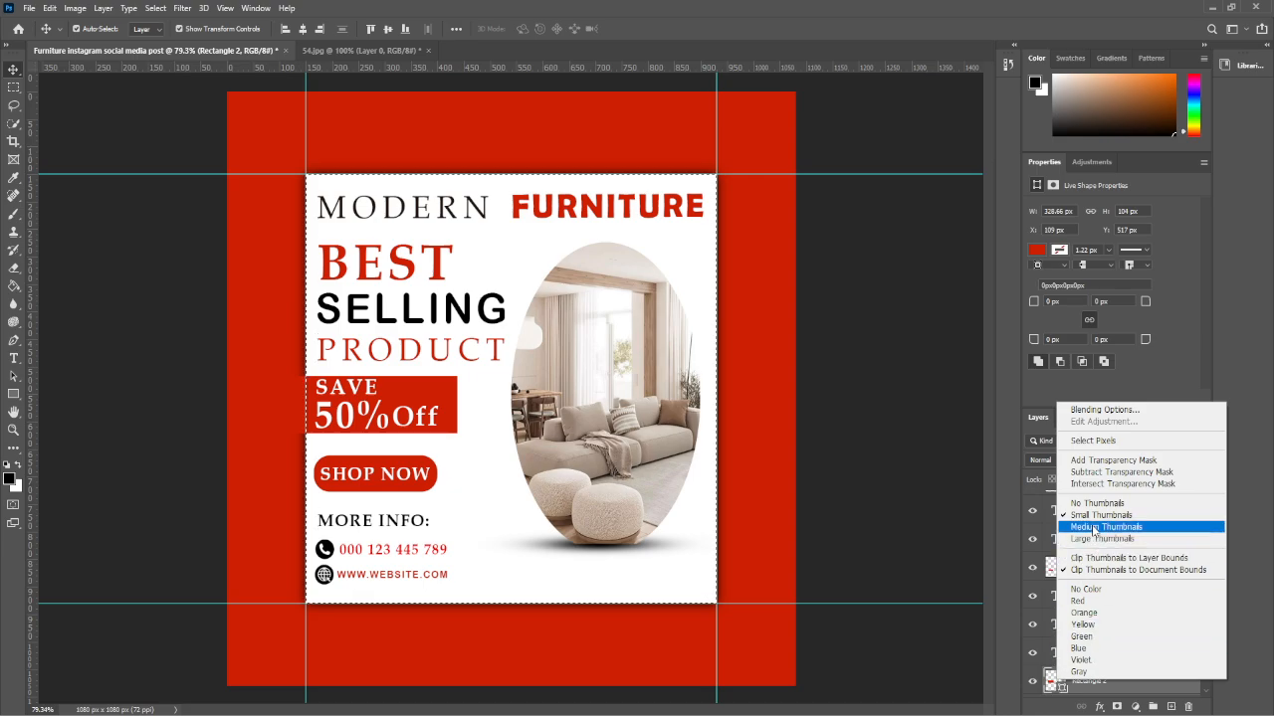
left_click(1093, 688)
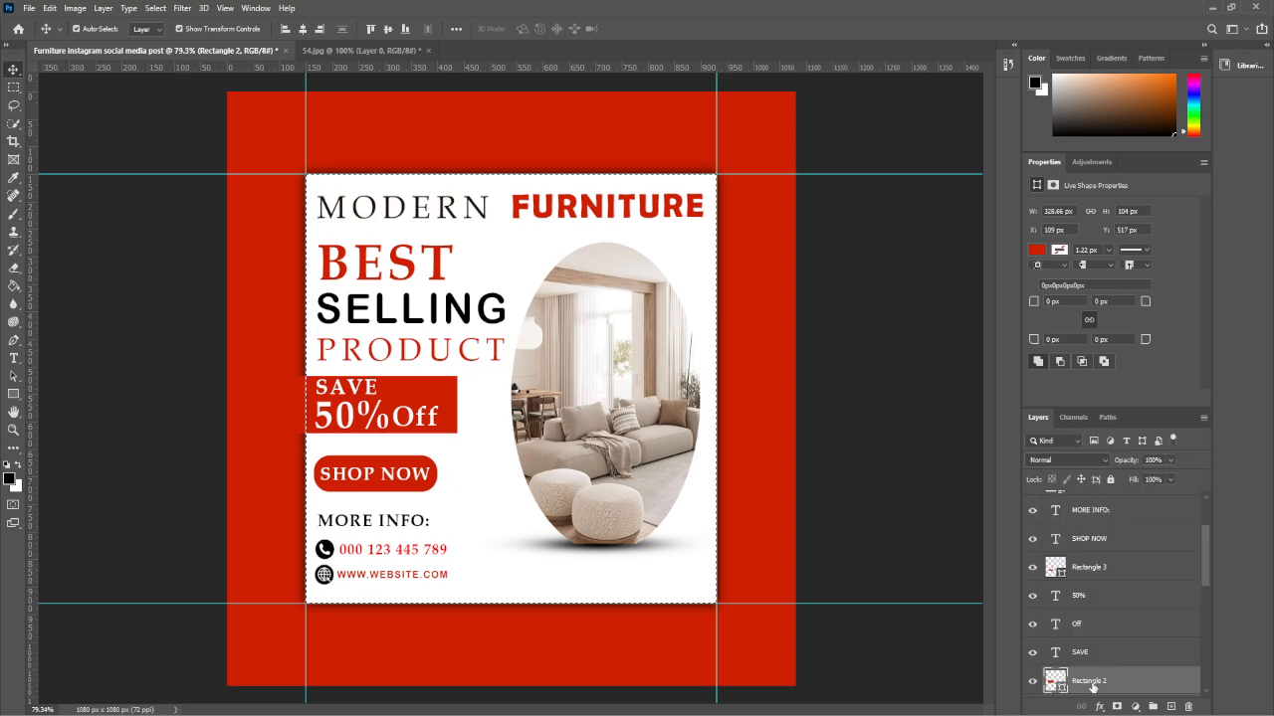
right_click(1092, 689)
left_click(1129, 306)
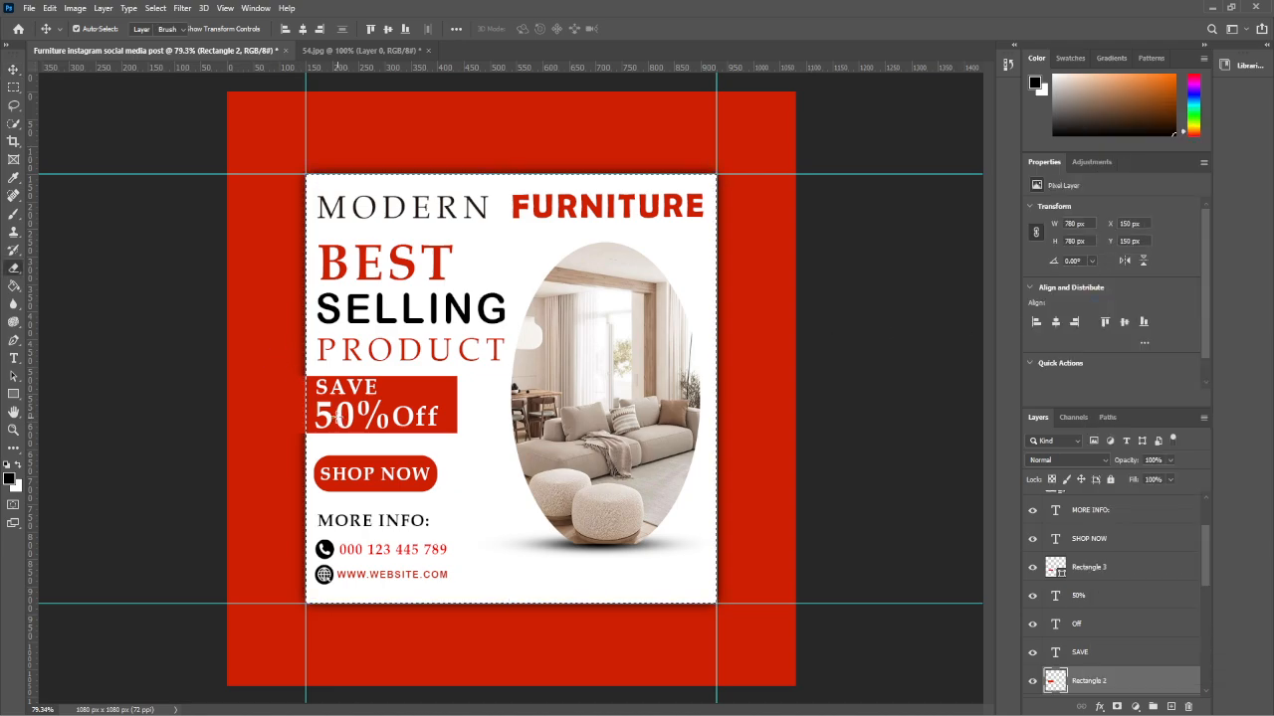
- Try to erase the banner's overhang past the white square's left edge with the Eraser, and undo the strokes
key("e")
left_click(300, 381)
left_click(294, 399)
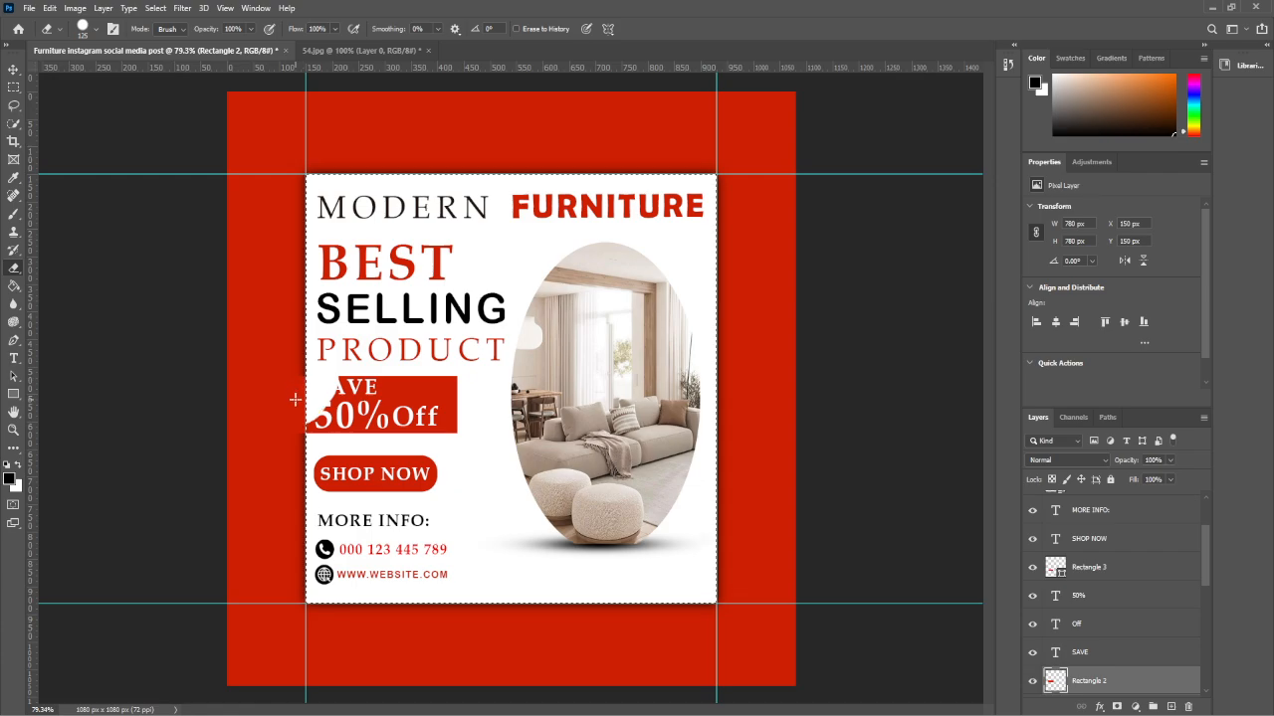
key("ctrl+z")
key("ctrl+z")
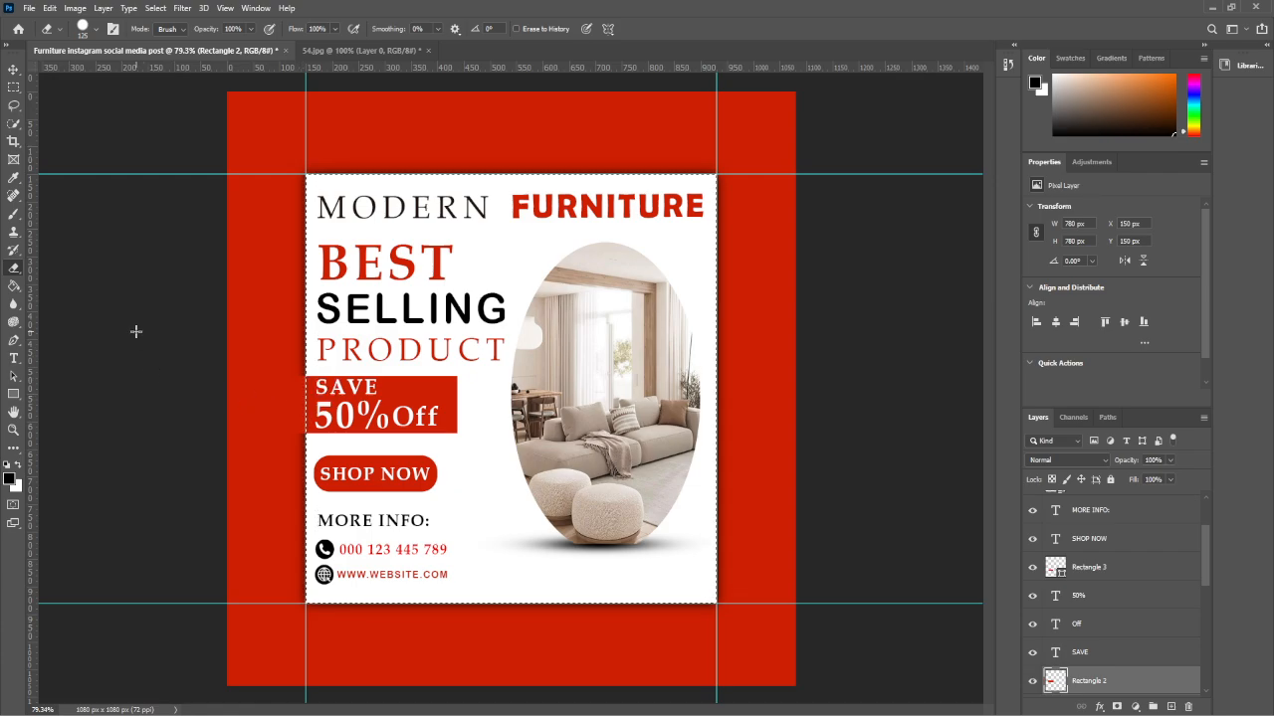
- Replace the selection with a rectangular marquee along the outside of the white square's left edge and delete the Rectangle 2 banner's overhang within it
left_click(13, 70)
left_click(279, 253)
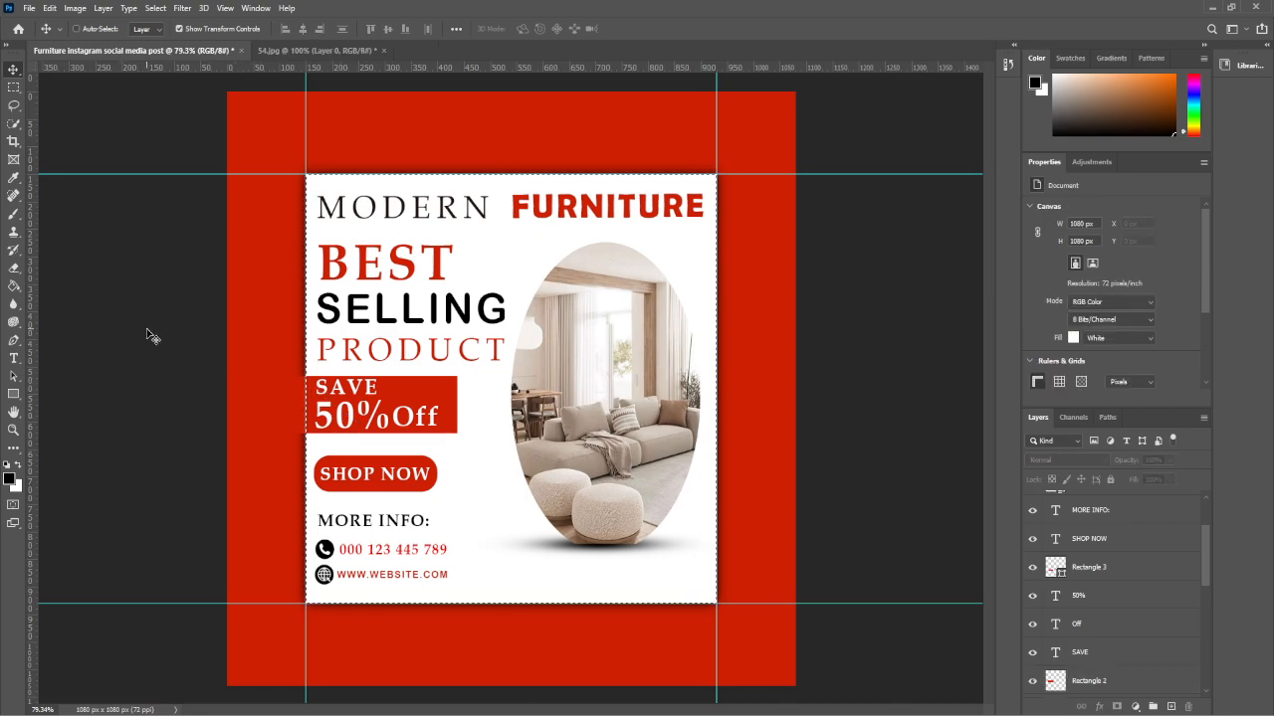
left_click(13, 88)
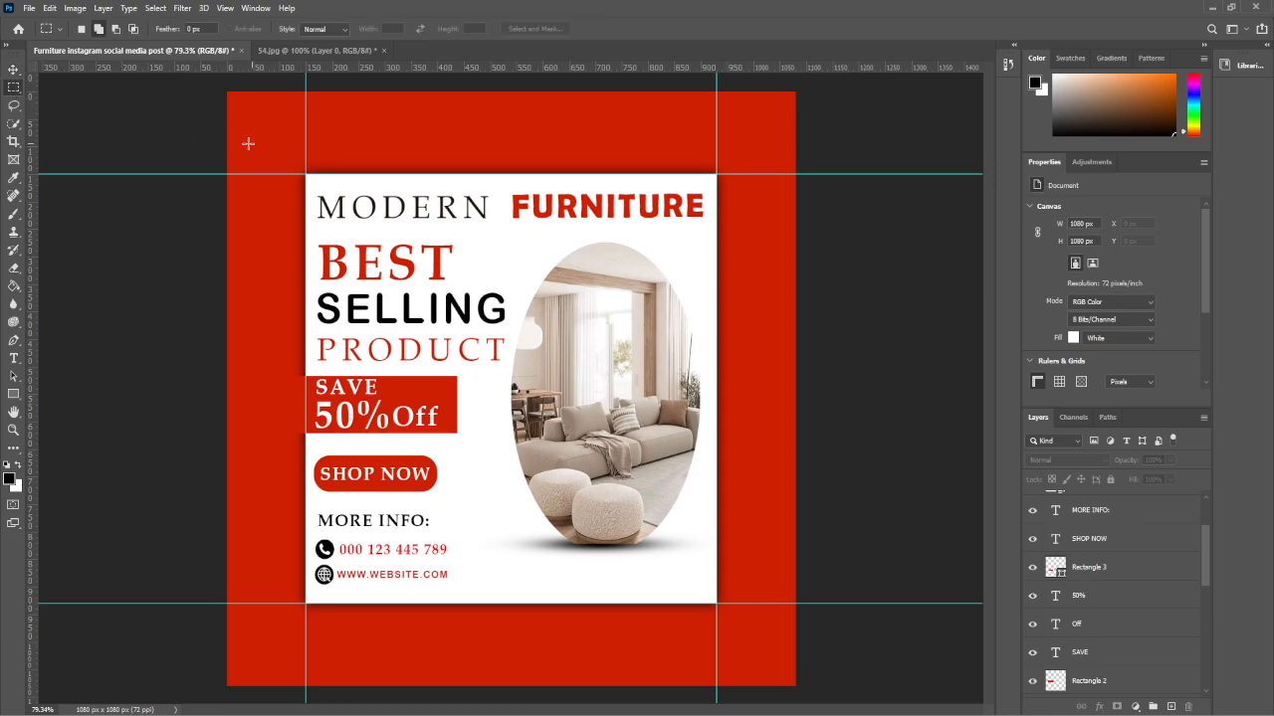
left_click_drag(241, 143, 306, 492)
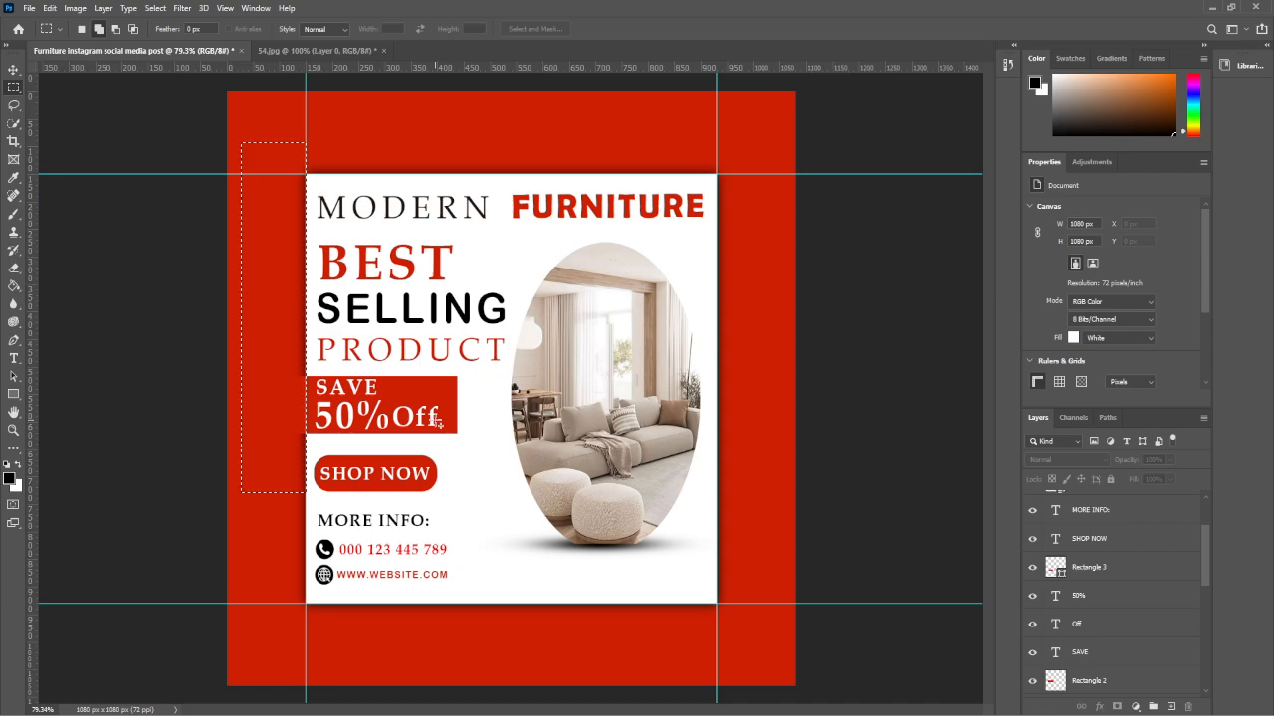
key("v")
left_click(433, 391)
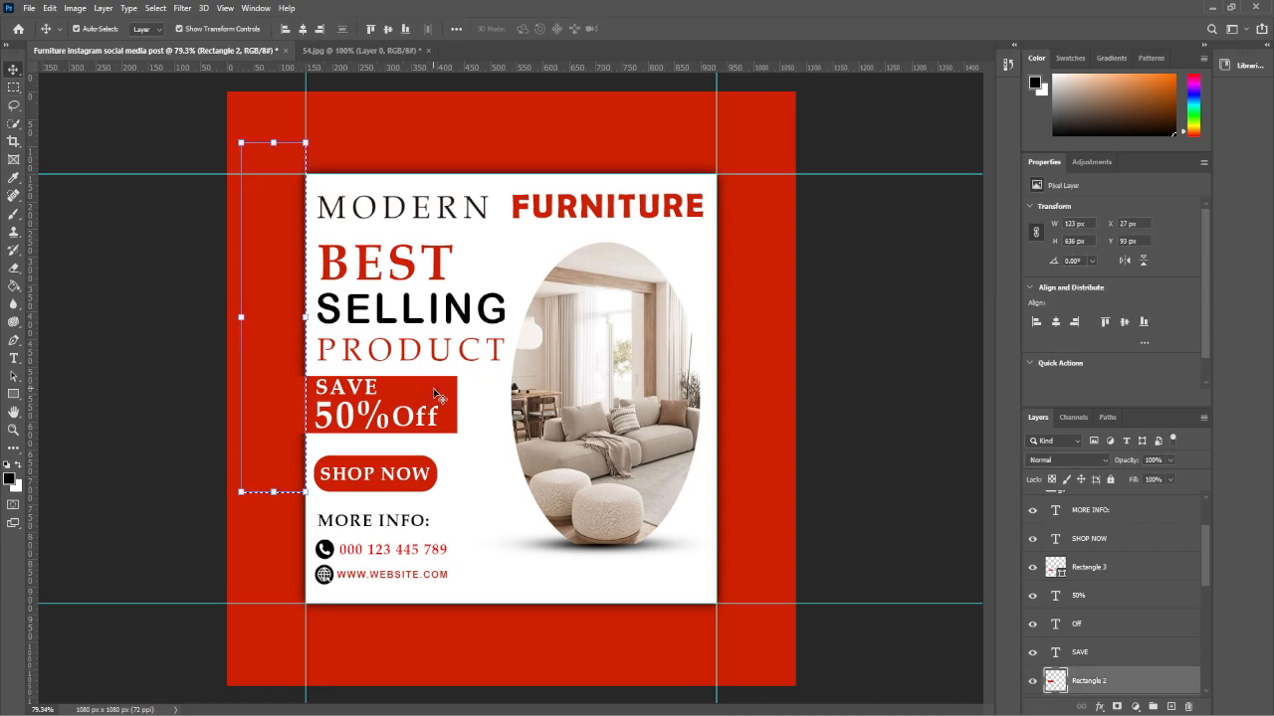
- Deselect the banner layer and clear all canvas guides
left_click(133, 262)
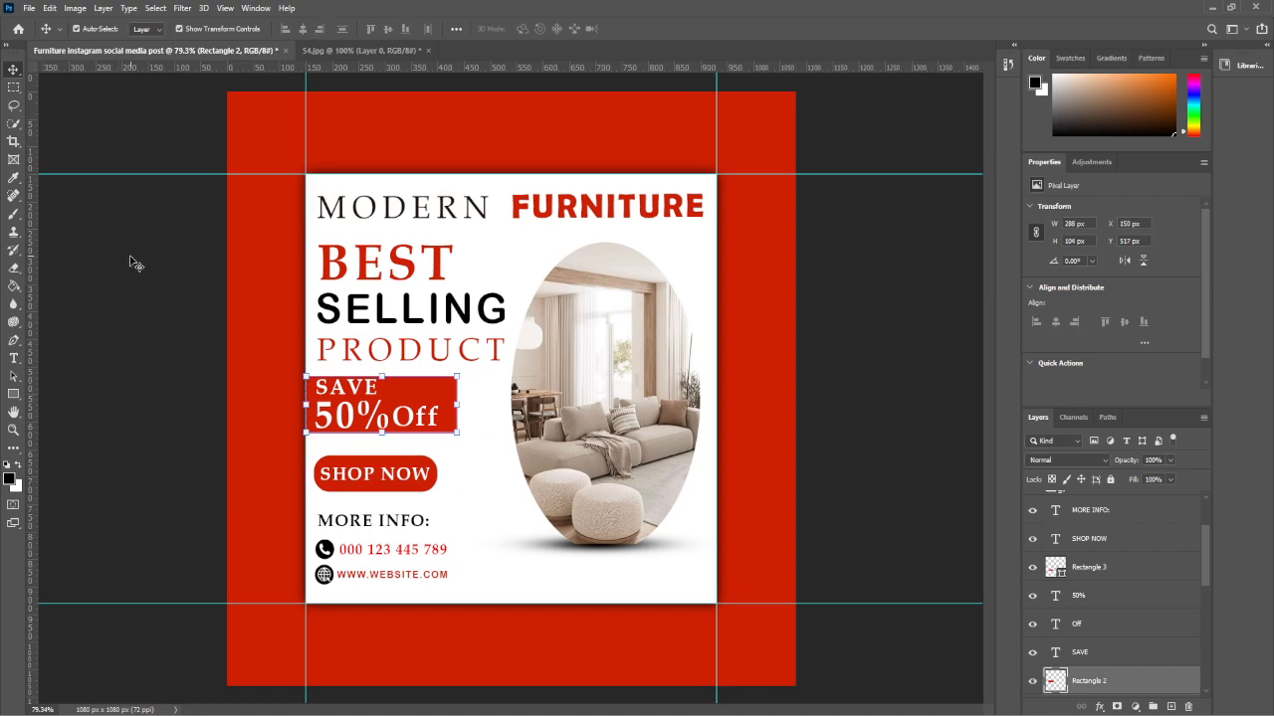
left_click(225, 8)
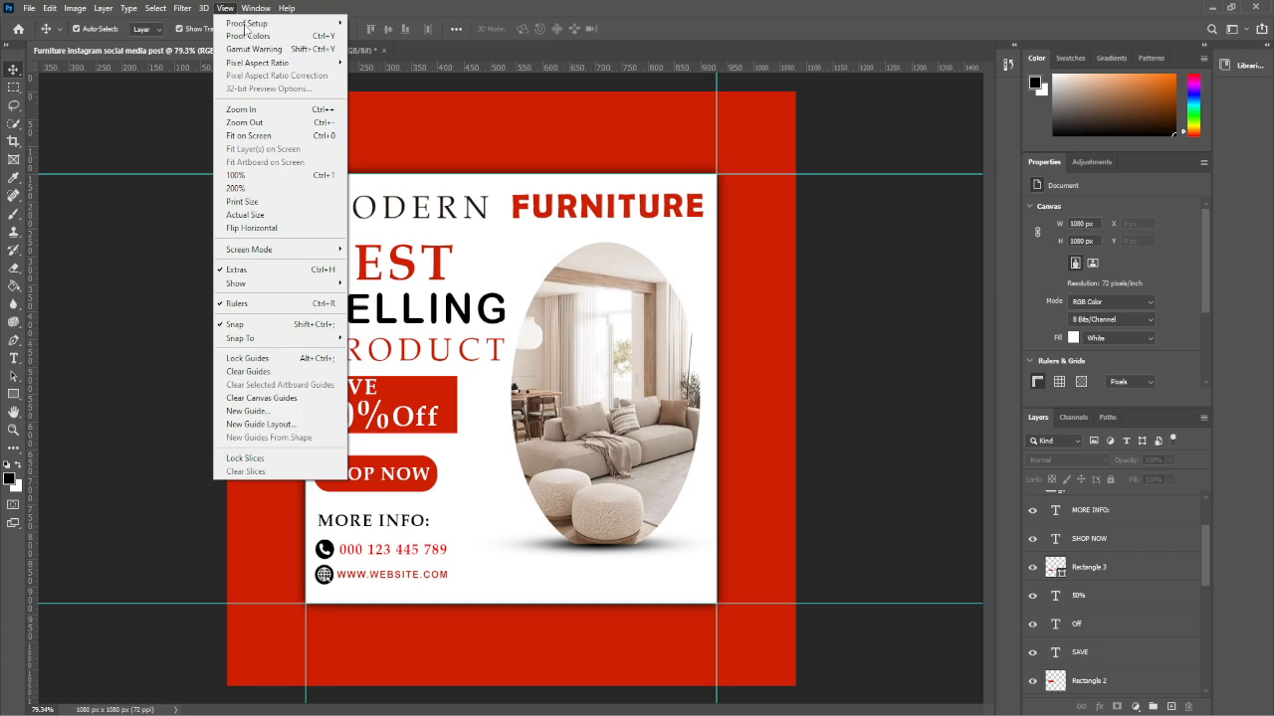
left_click(261, 398)
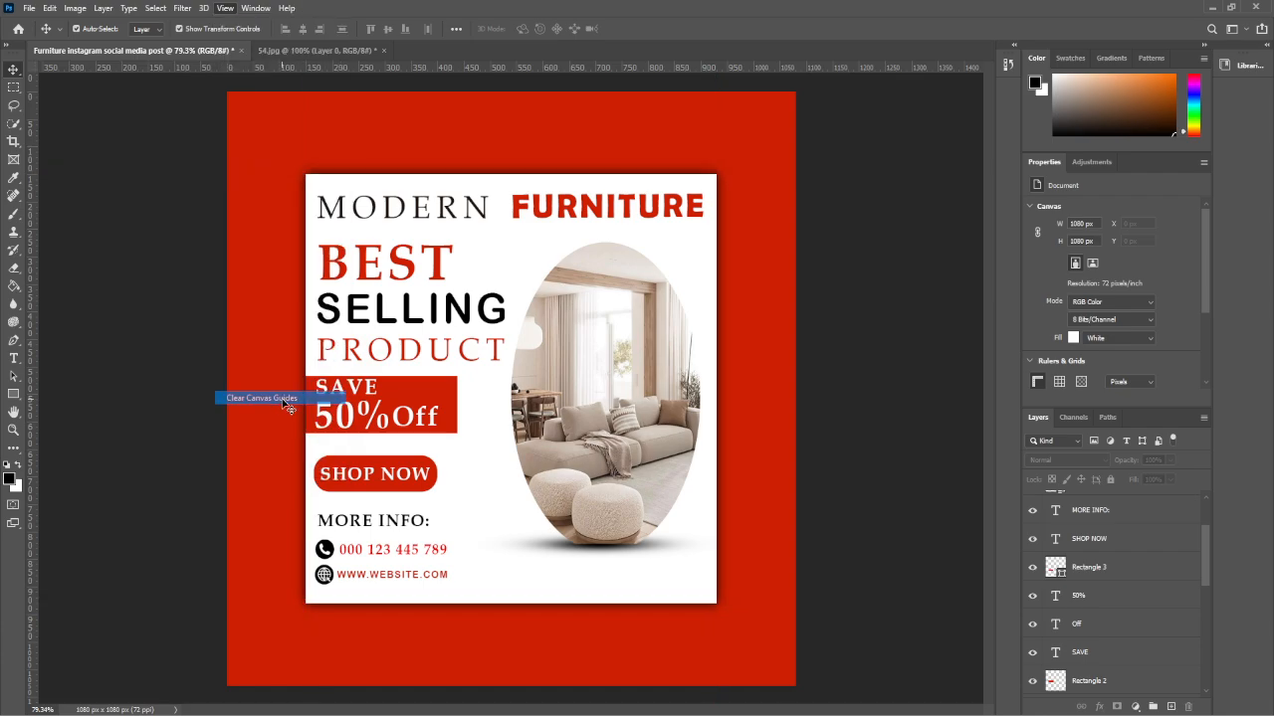